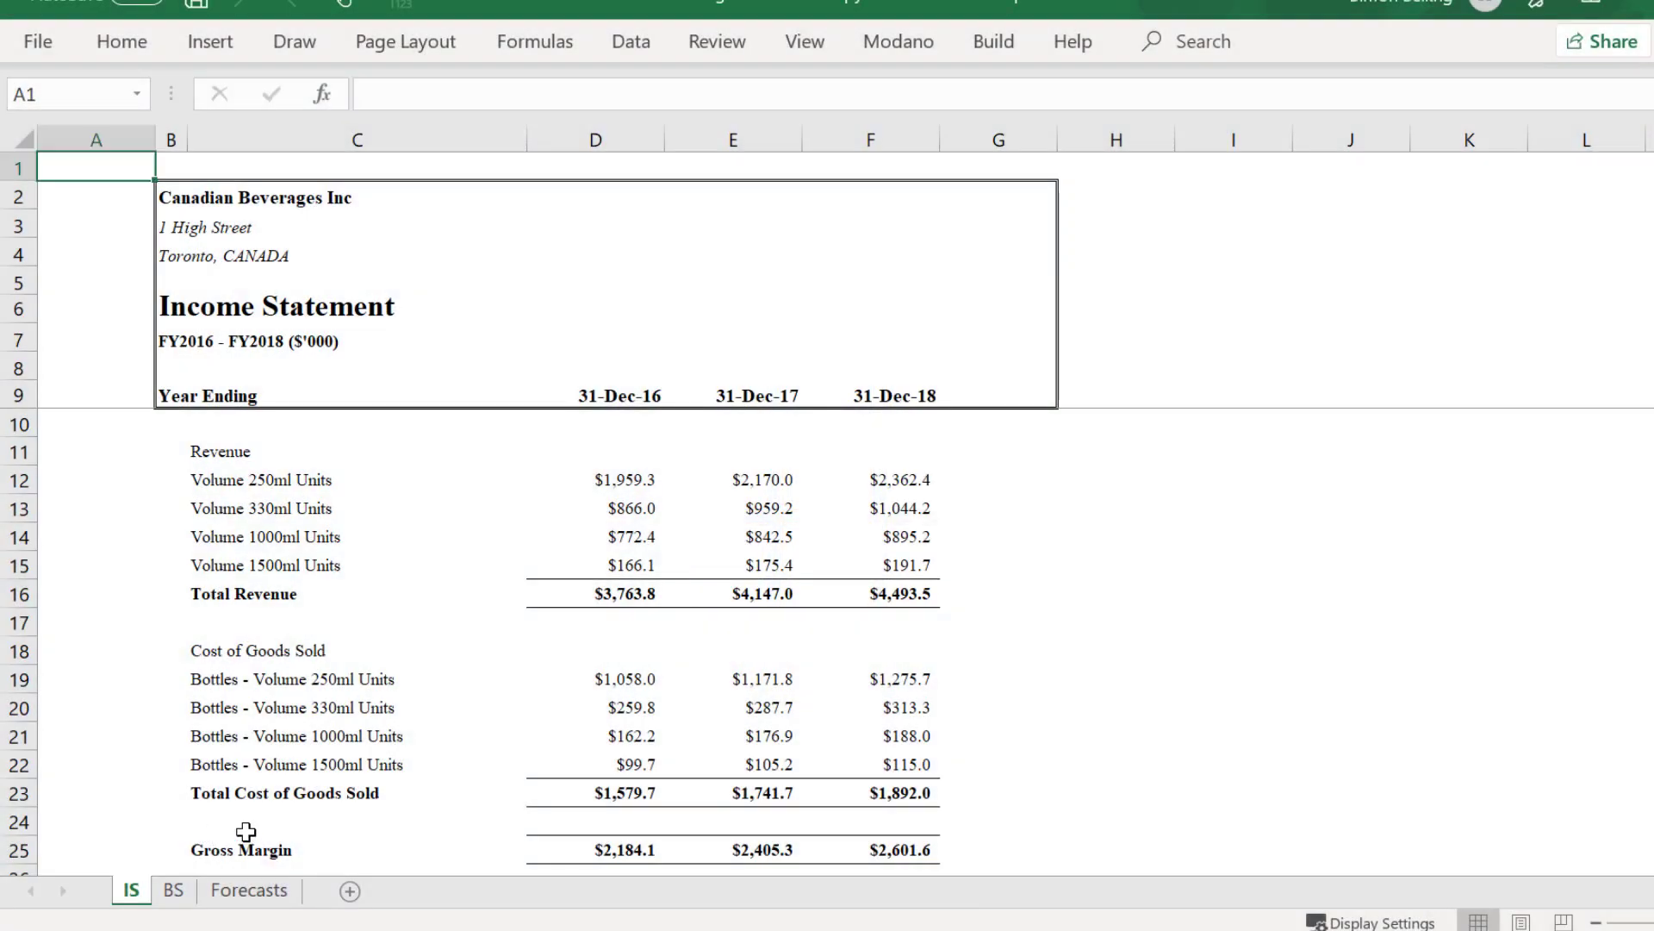
Test-copy the three grouped sheets to the end of the workbook, then delete the copies.
key(ctrl+Page_Down)
key(ctrl+Page_Down)
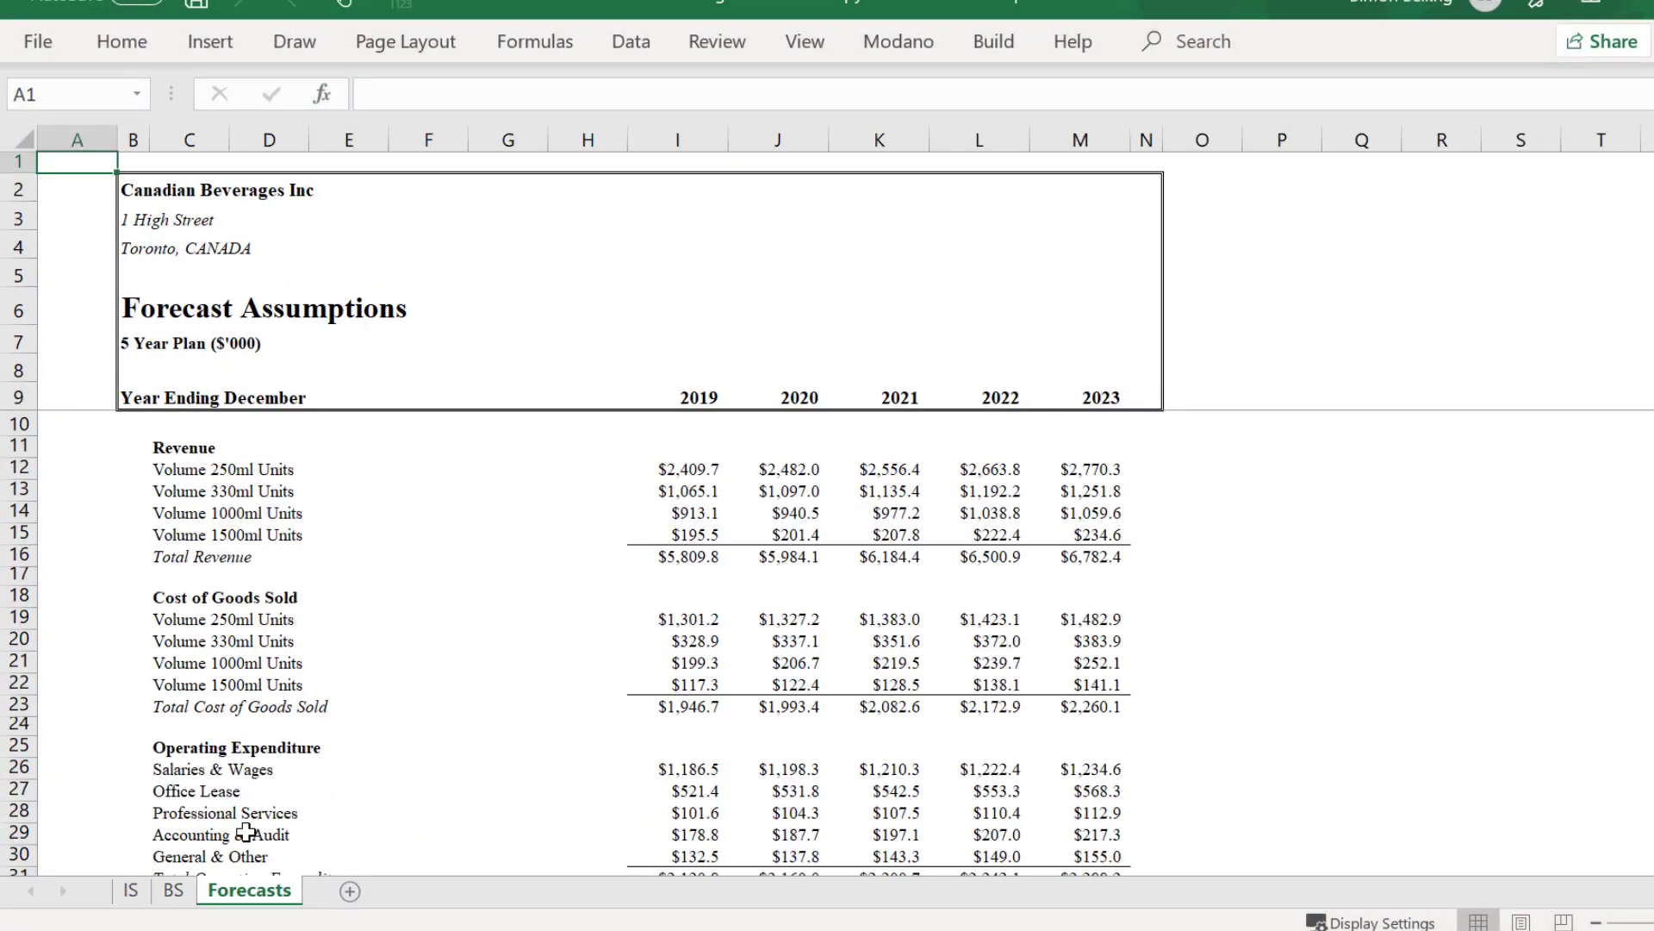
key(ctrl+Page_Up)
key(ctrl+Page_Up)
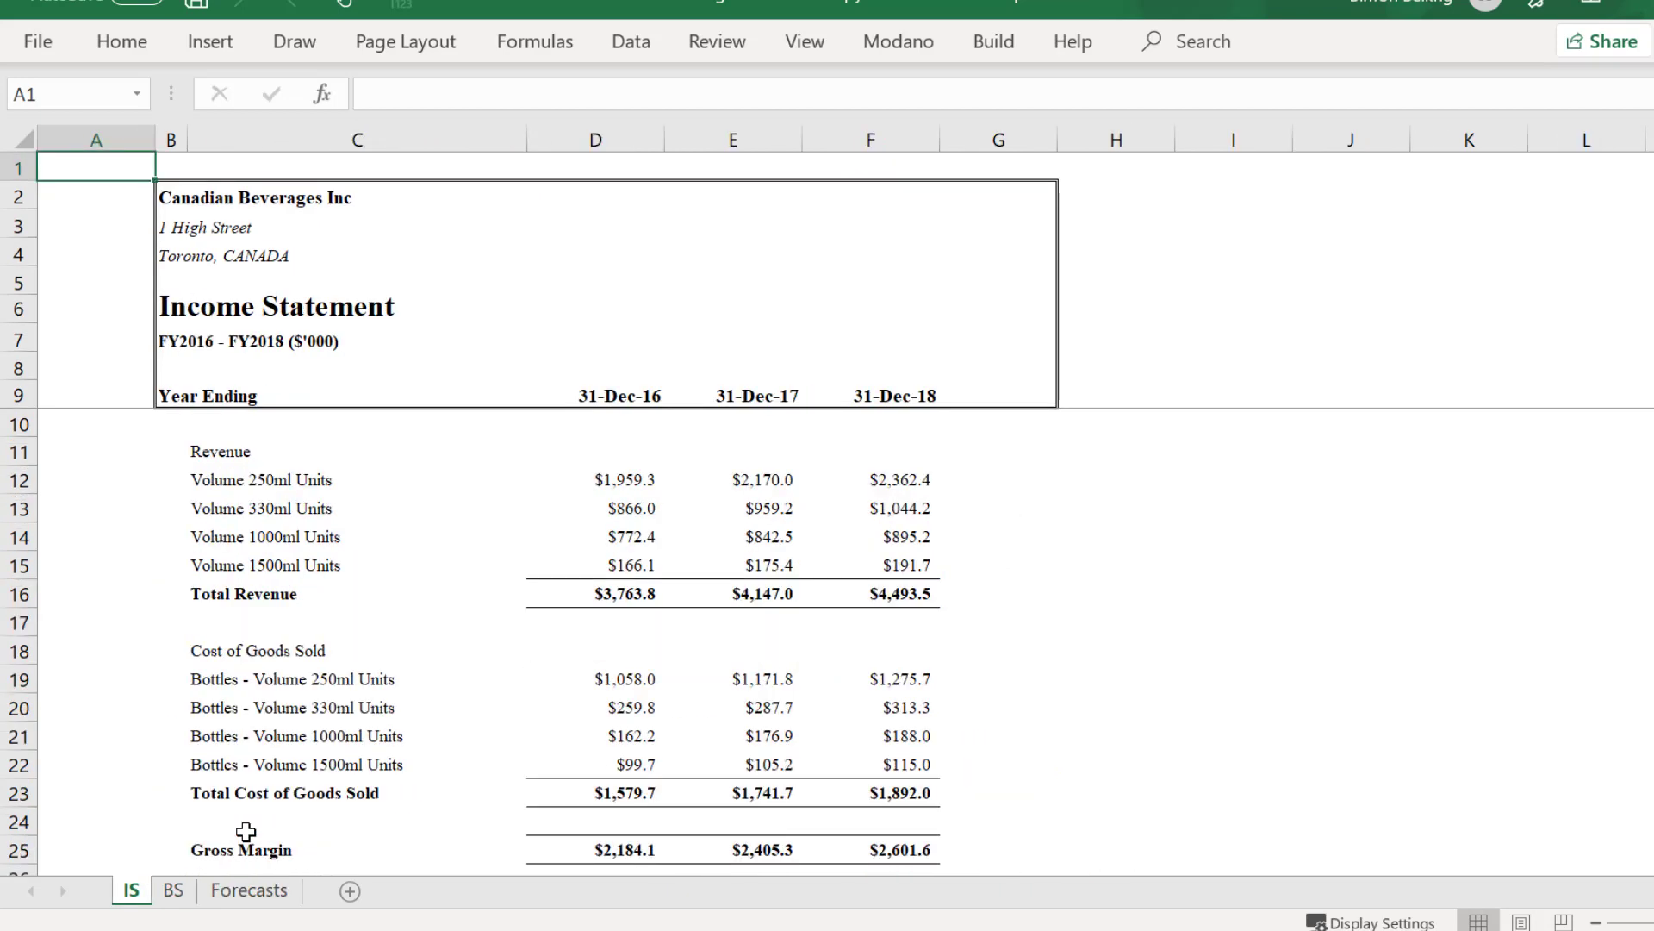
right_click(249, 891)
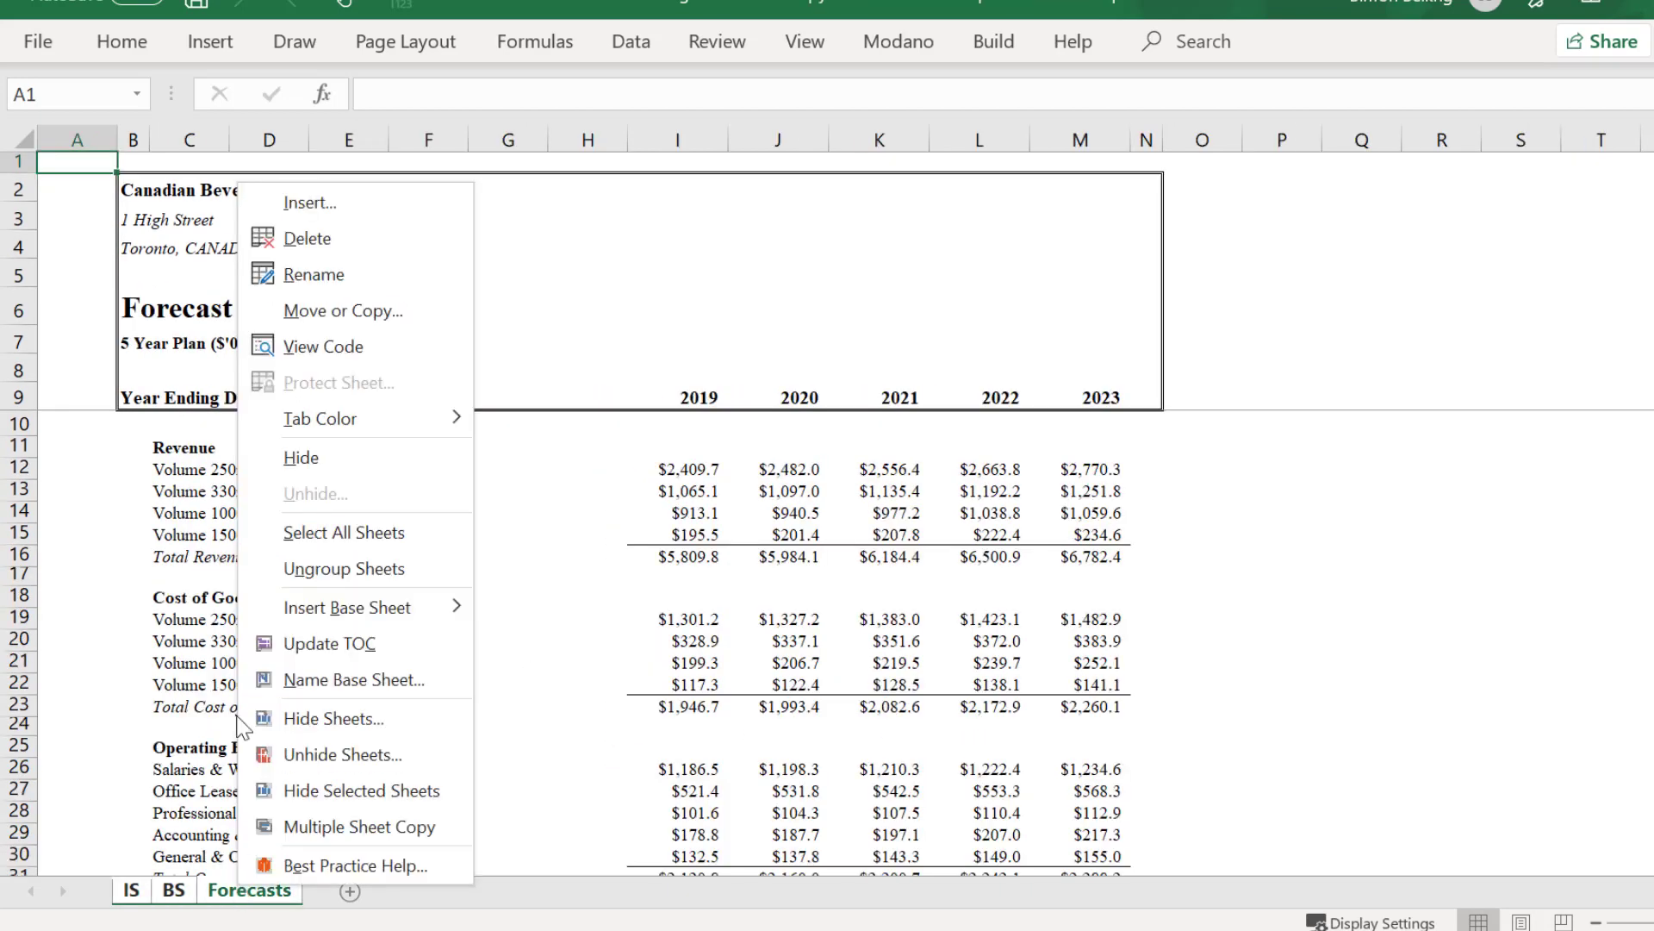
click(304, 317)
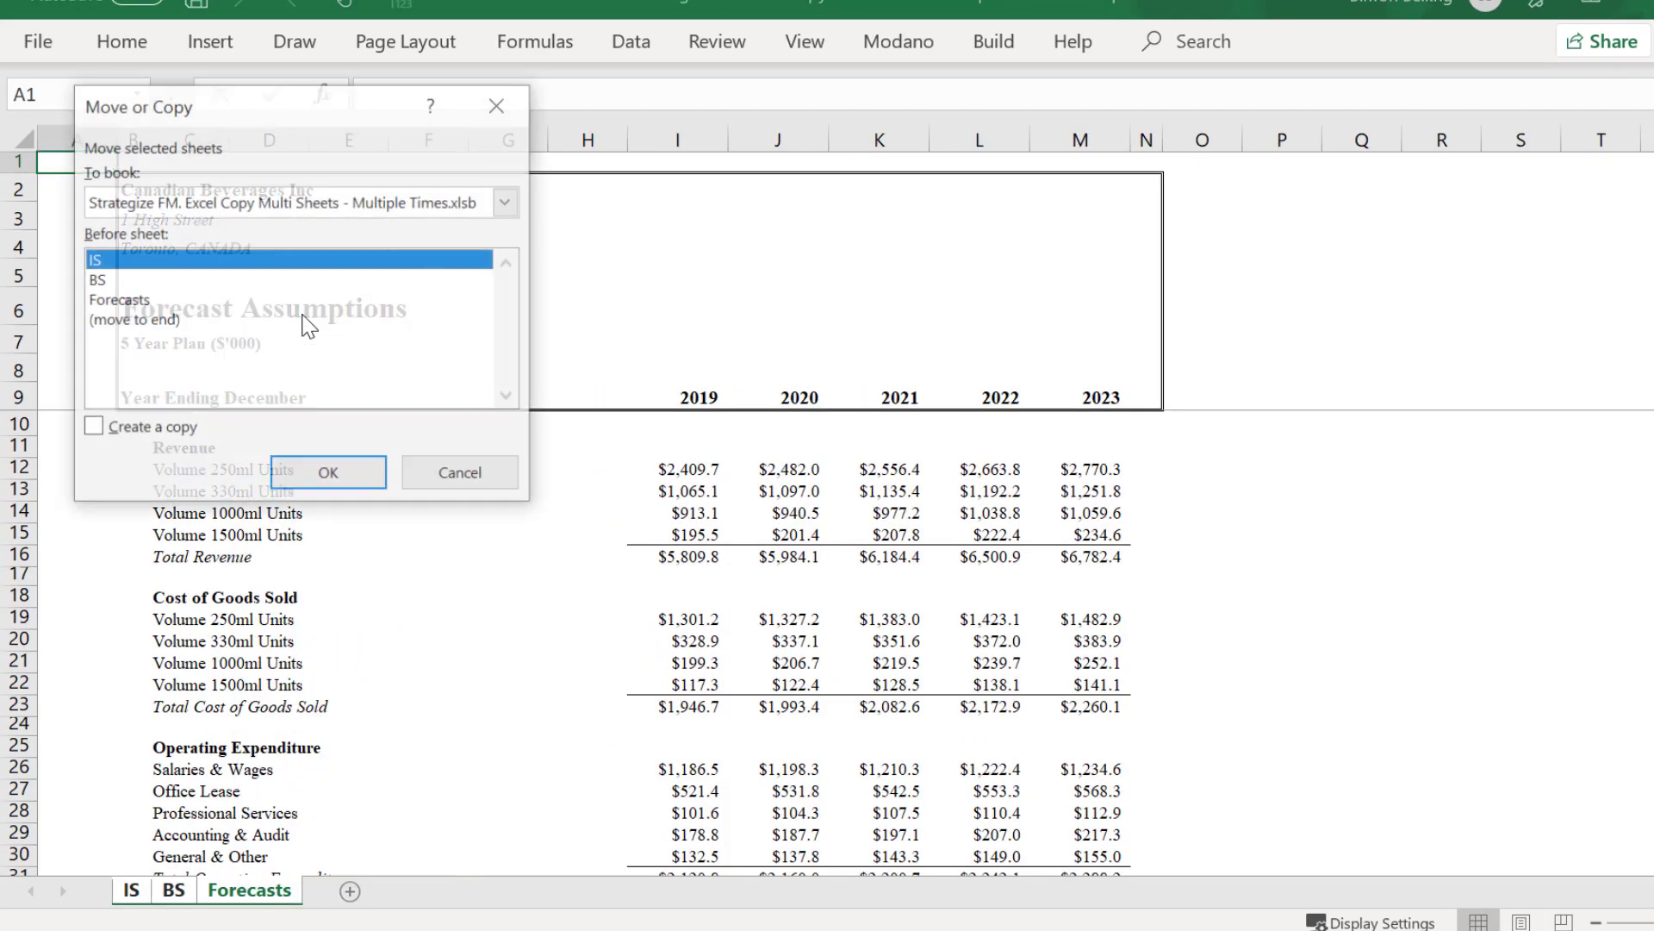
click(168, 429)
click(151, 322)
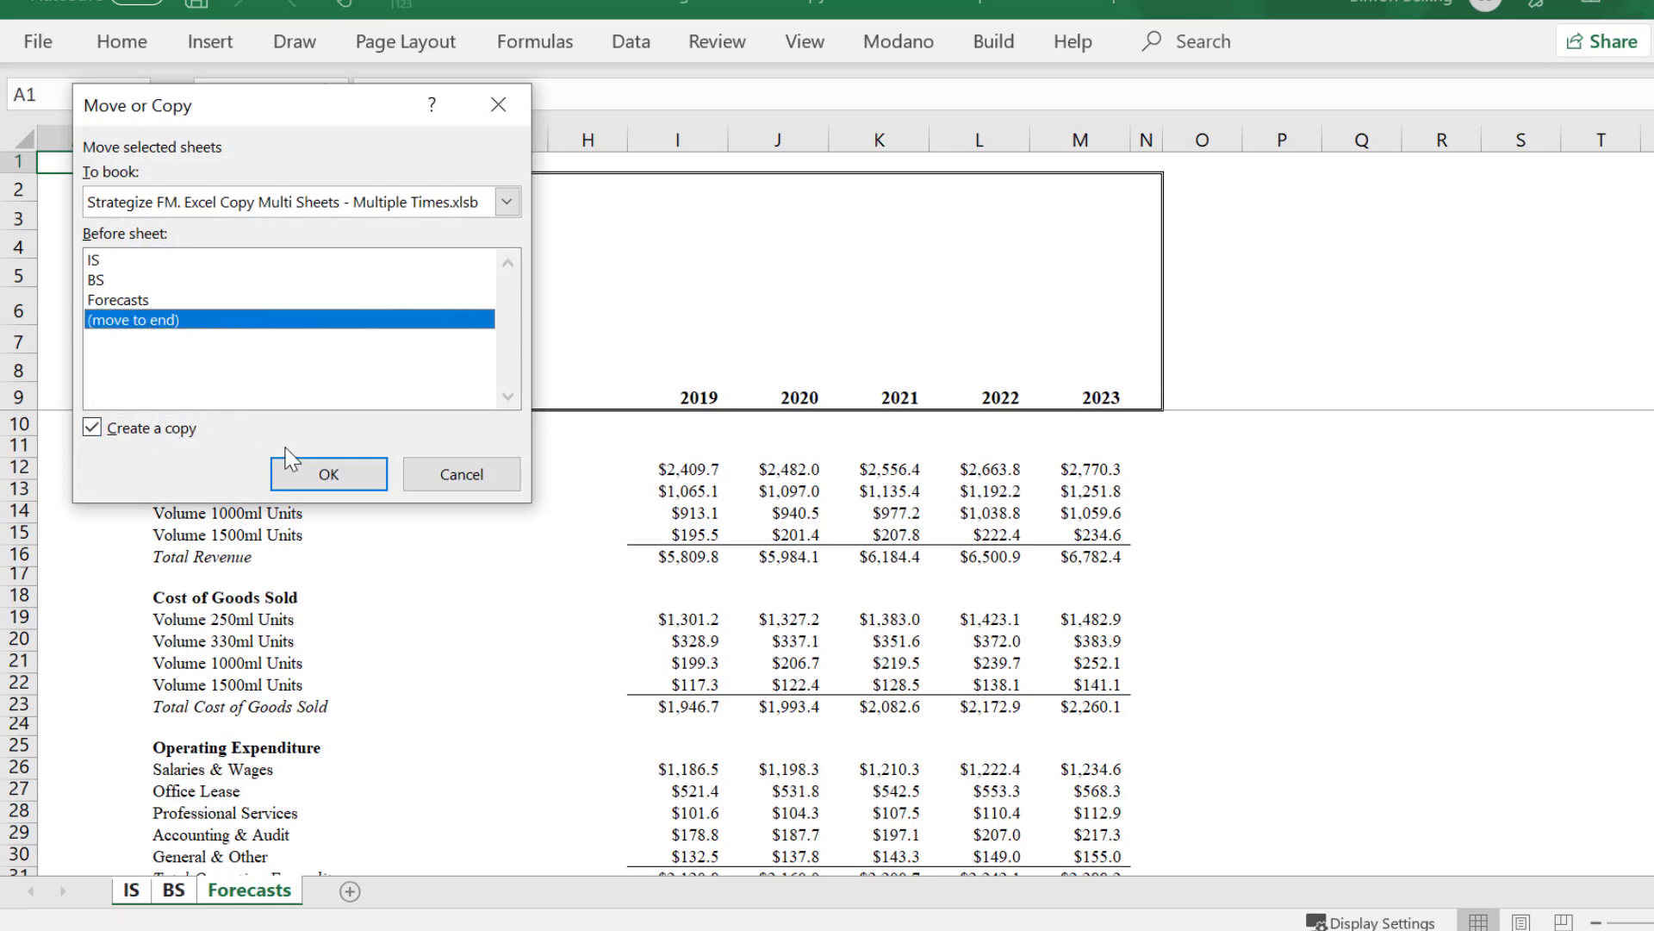
click(322, 473)
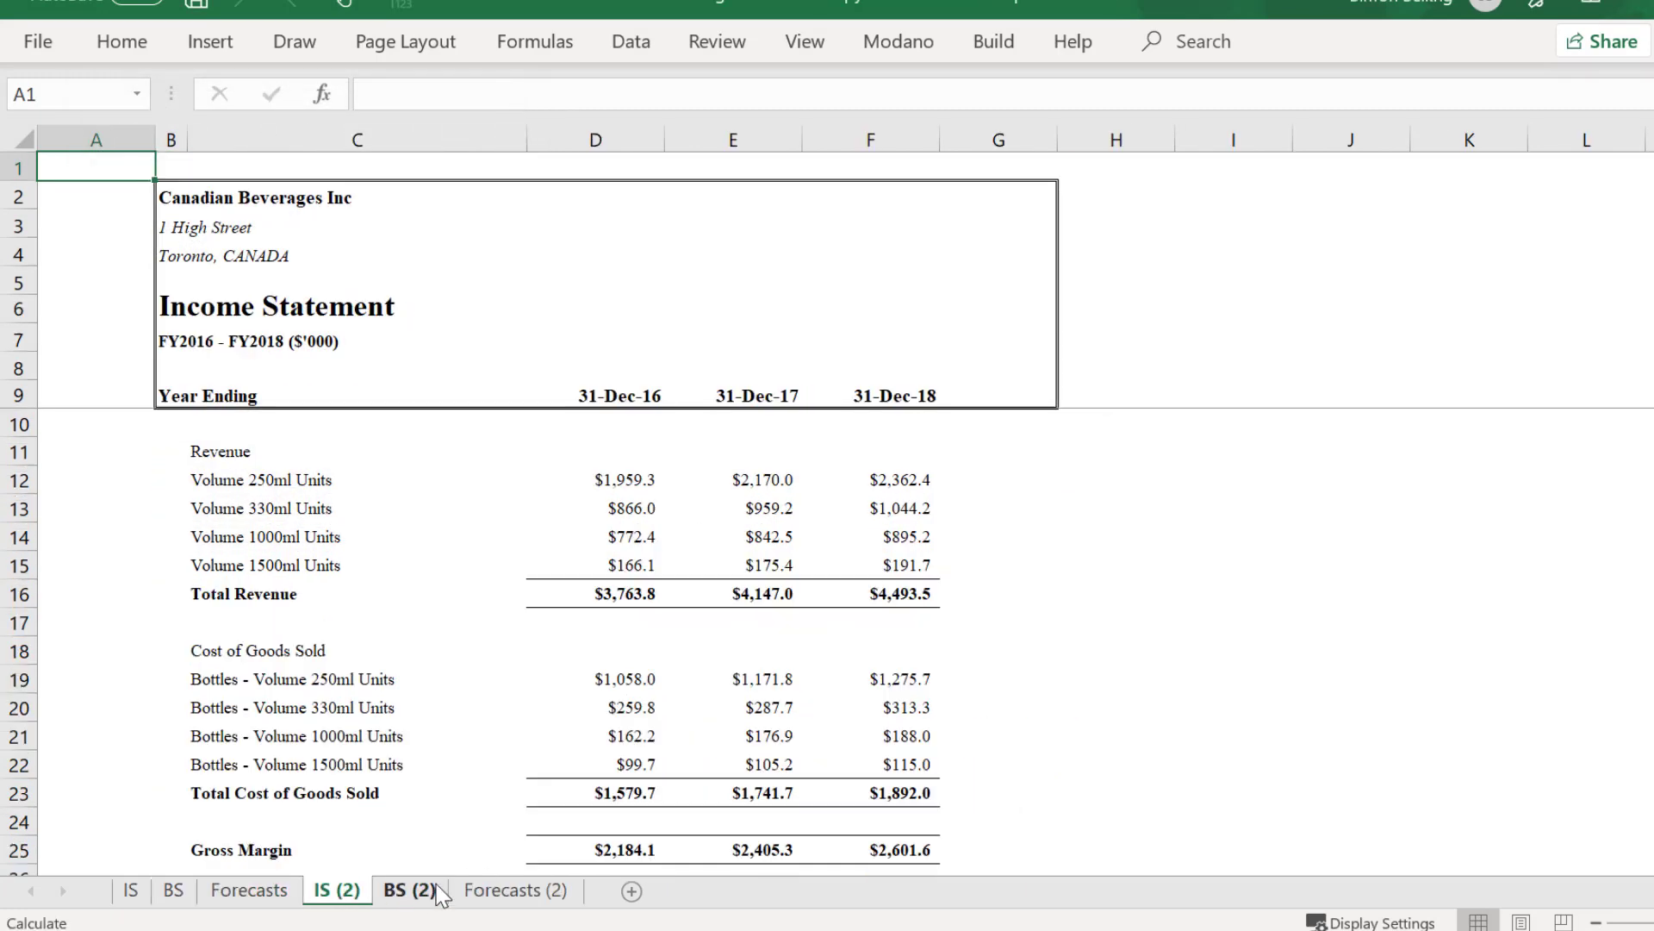
right_click(494, 892)
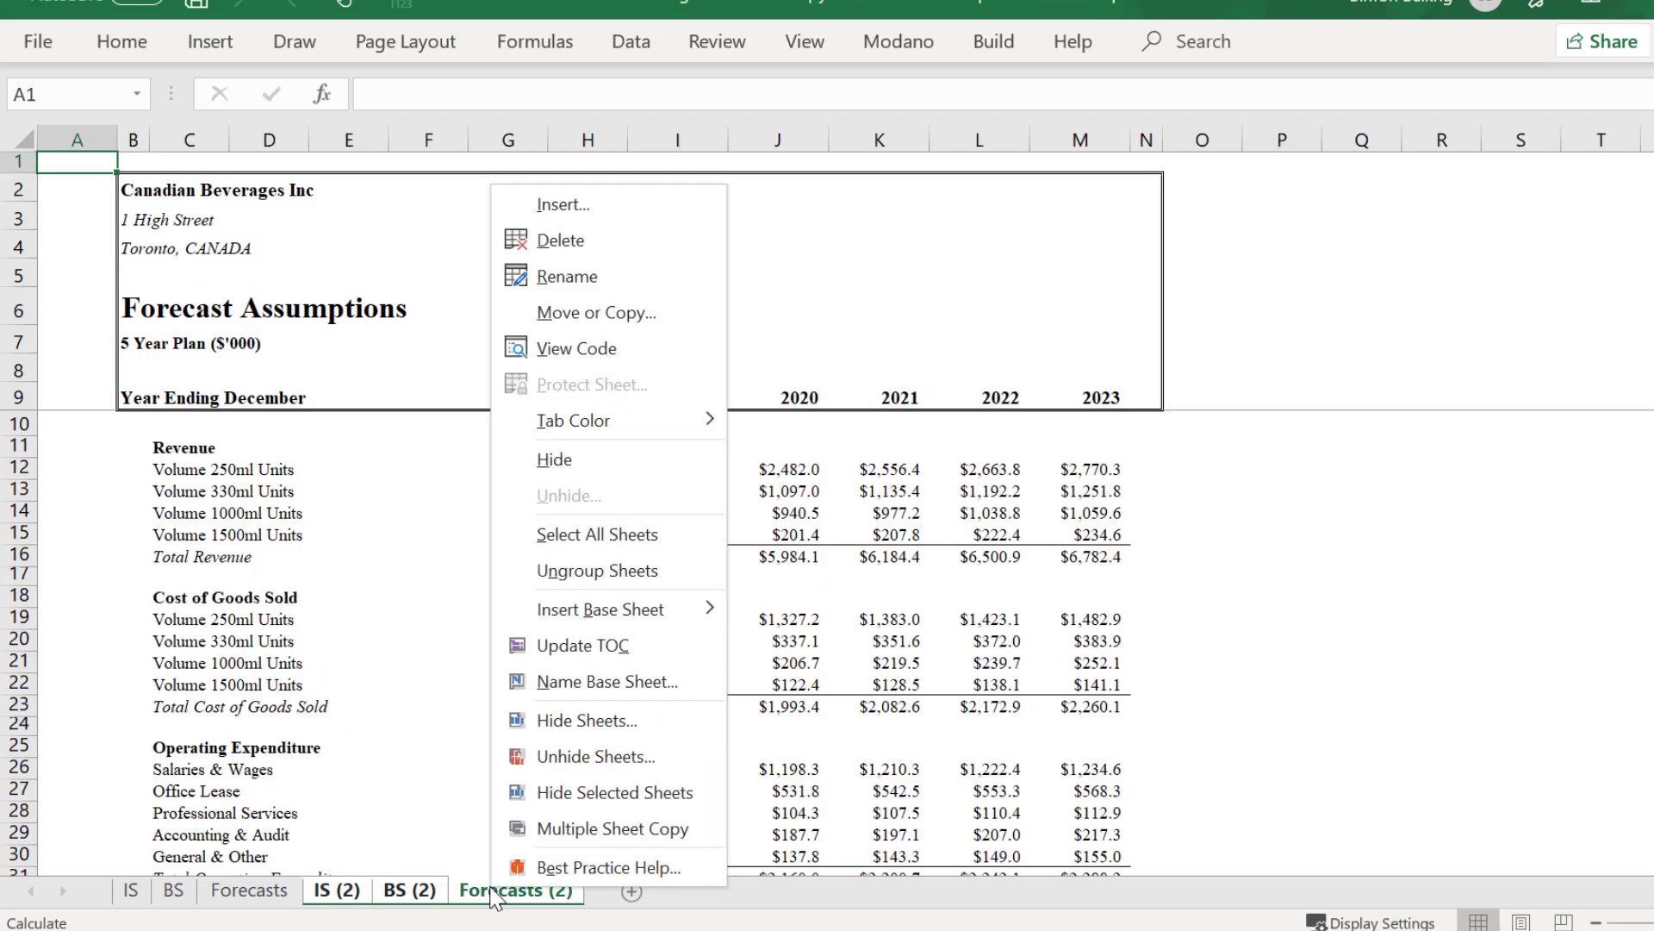
click(563, 240)
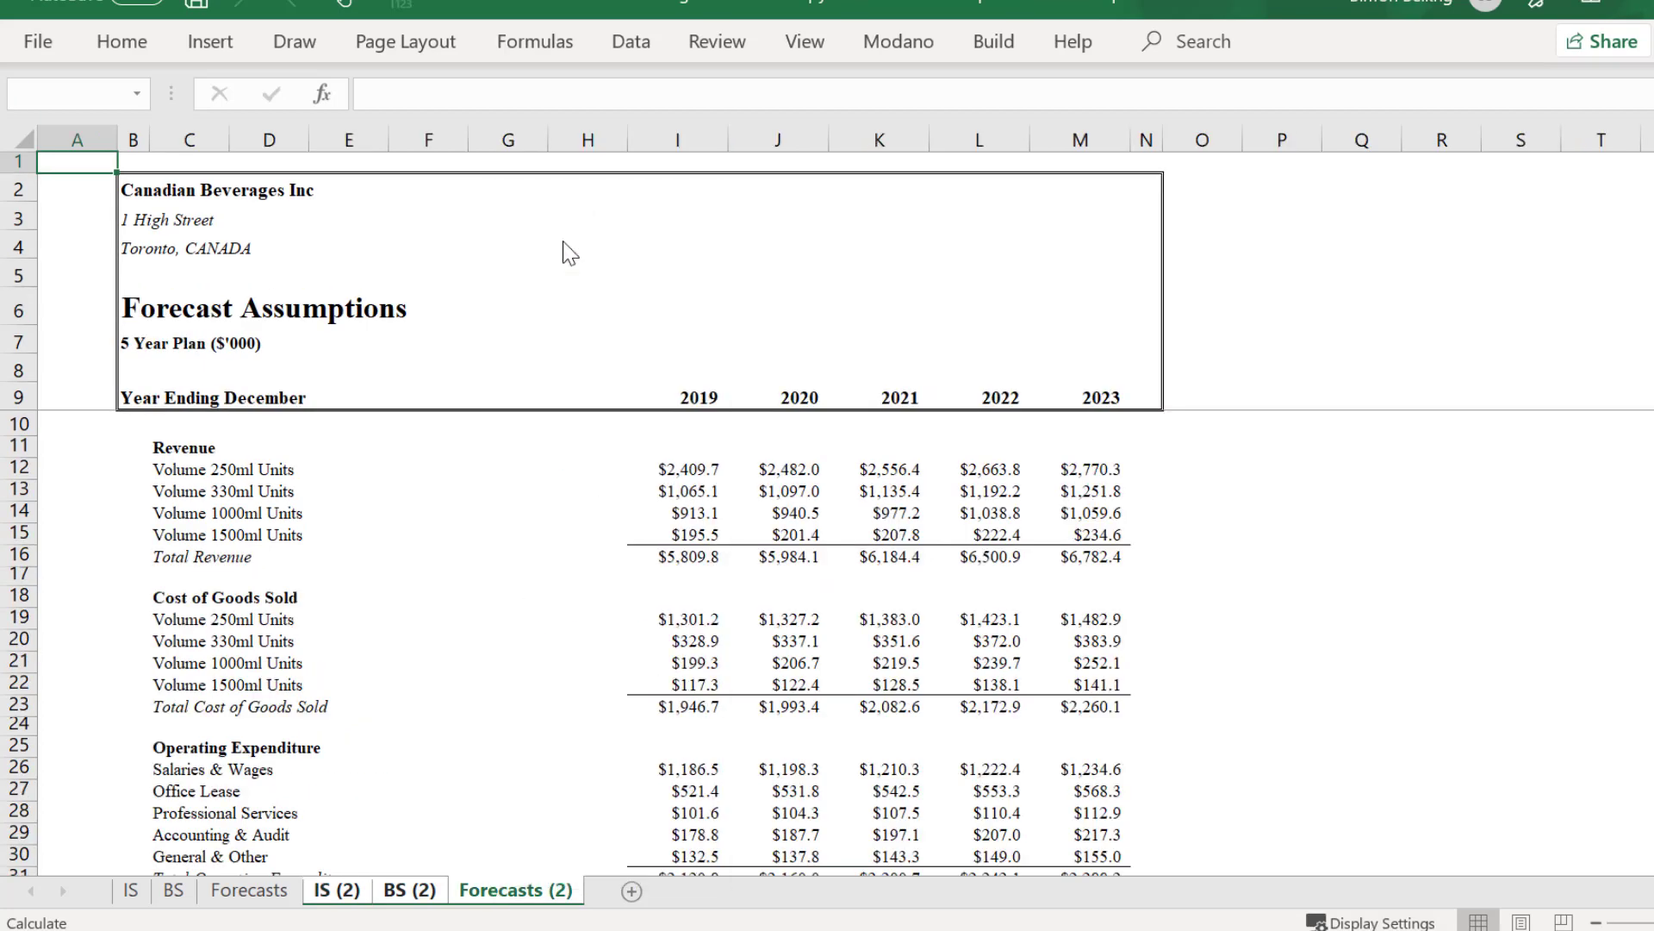
key(Return)
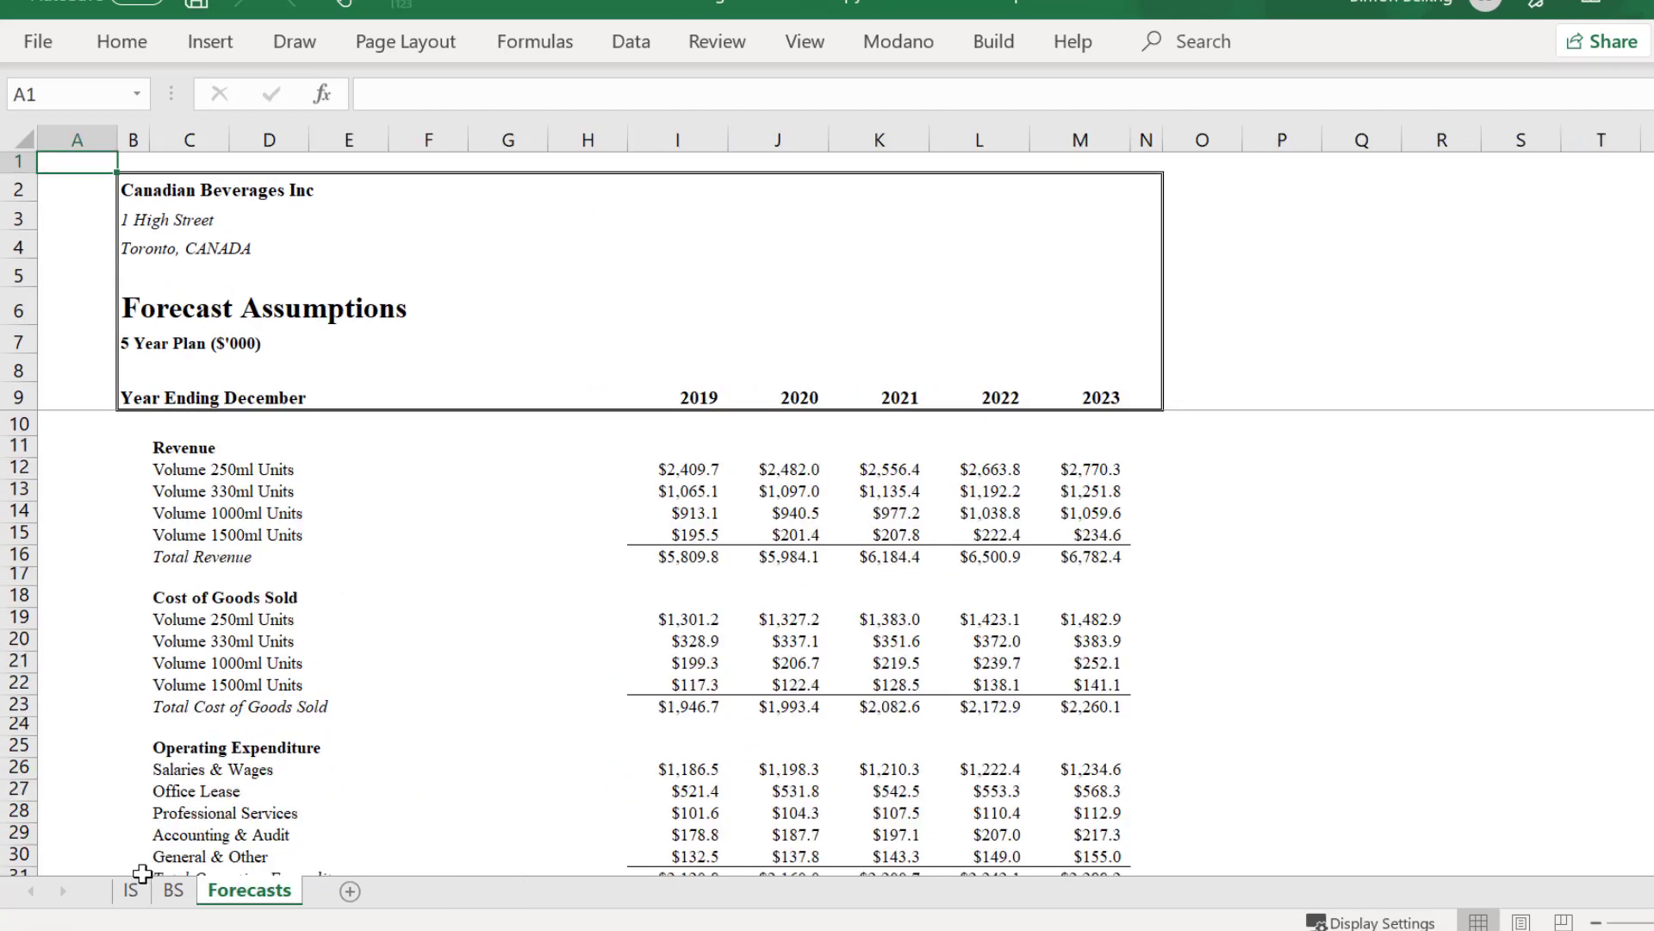
From the IS sheet's code view, insert a new VBA module.
click(134, 901)
right_click(133, 902)
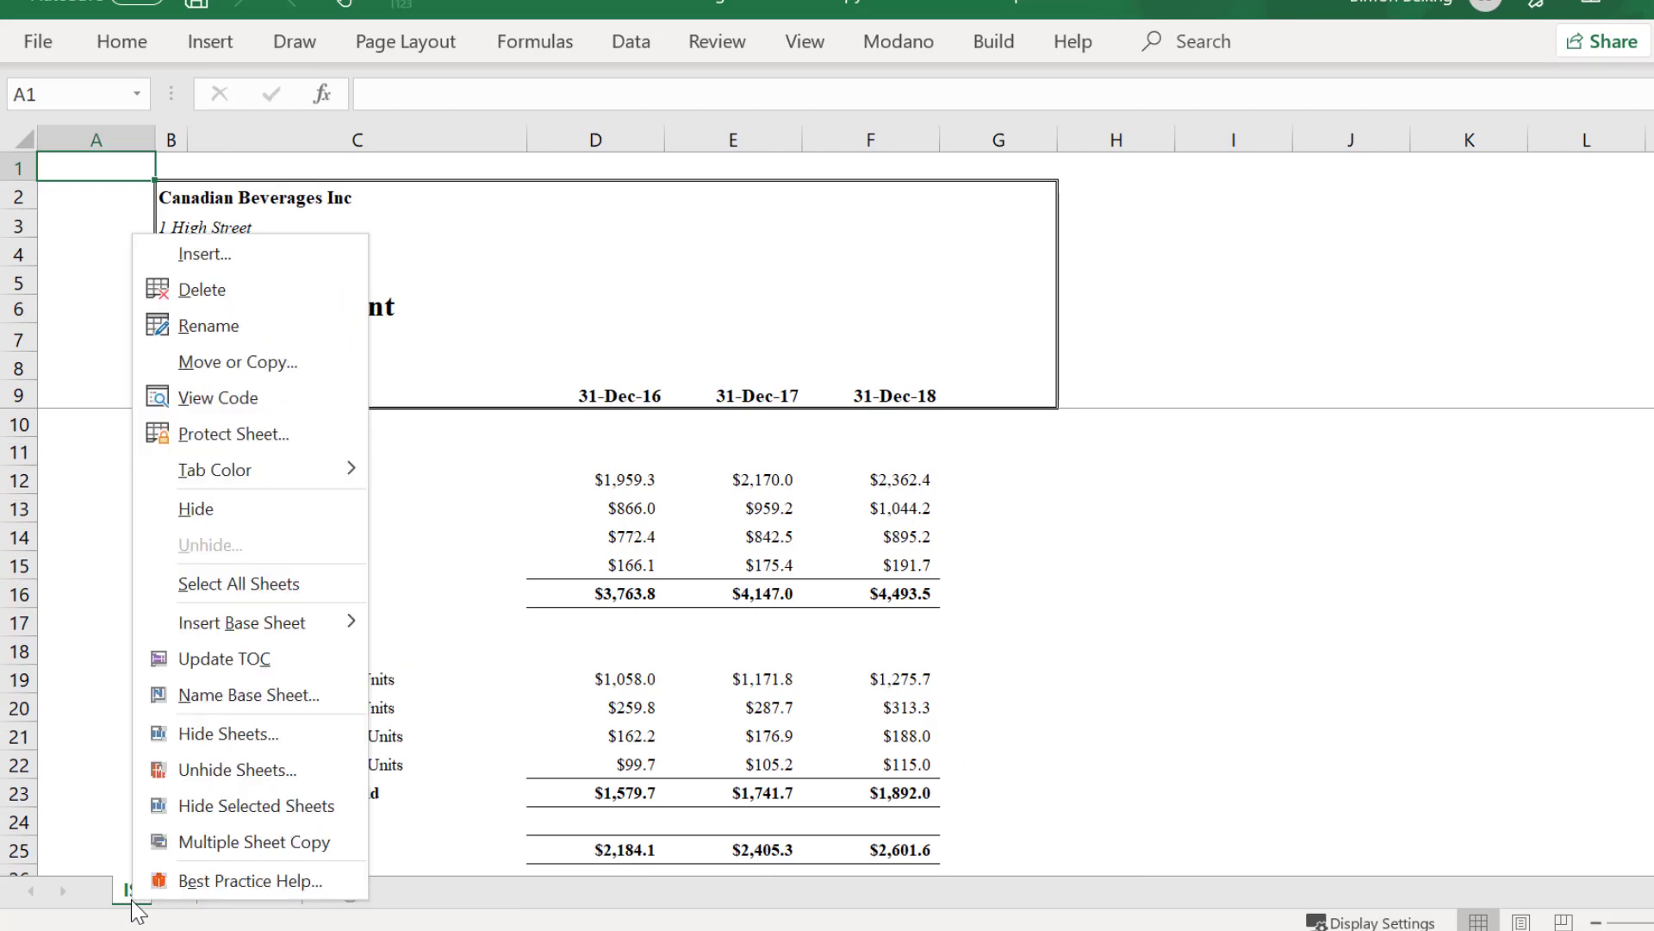
click(206, 397)
click(210, 23)
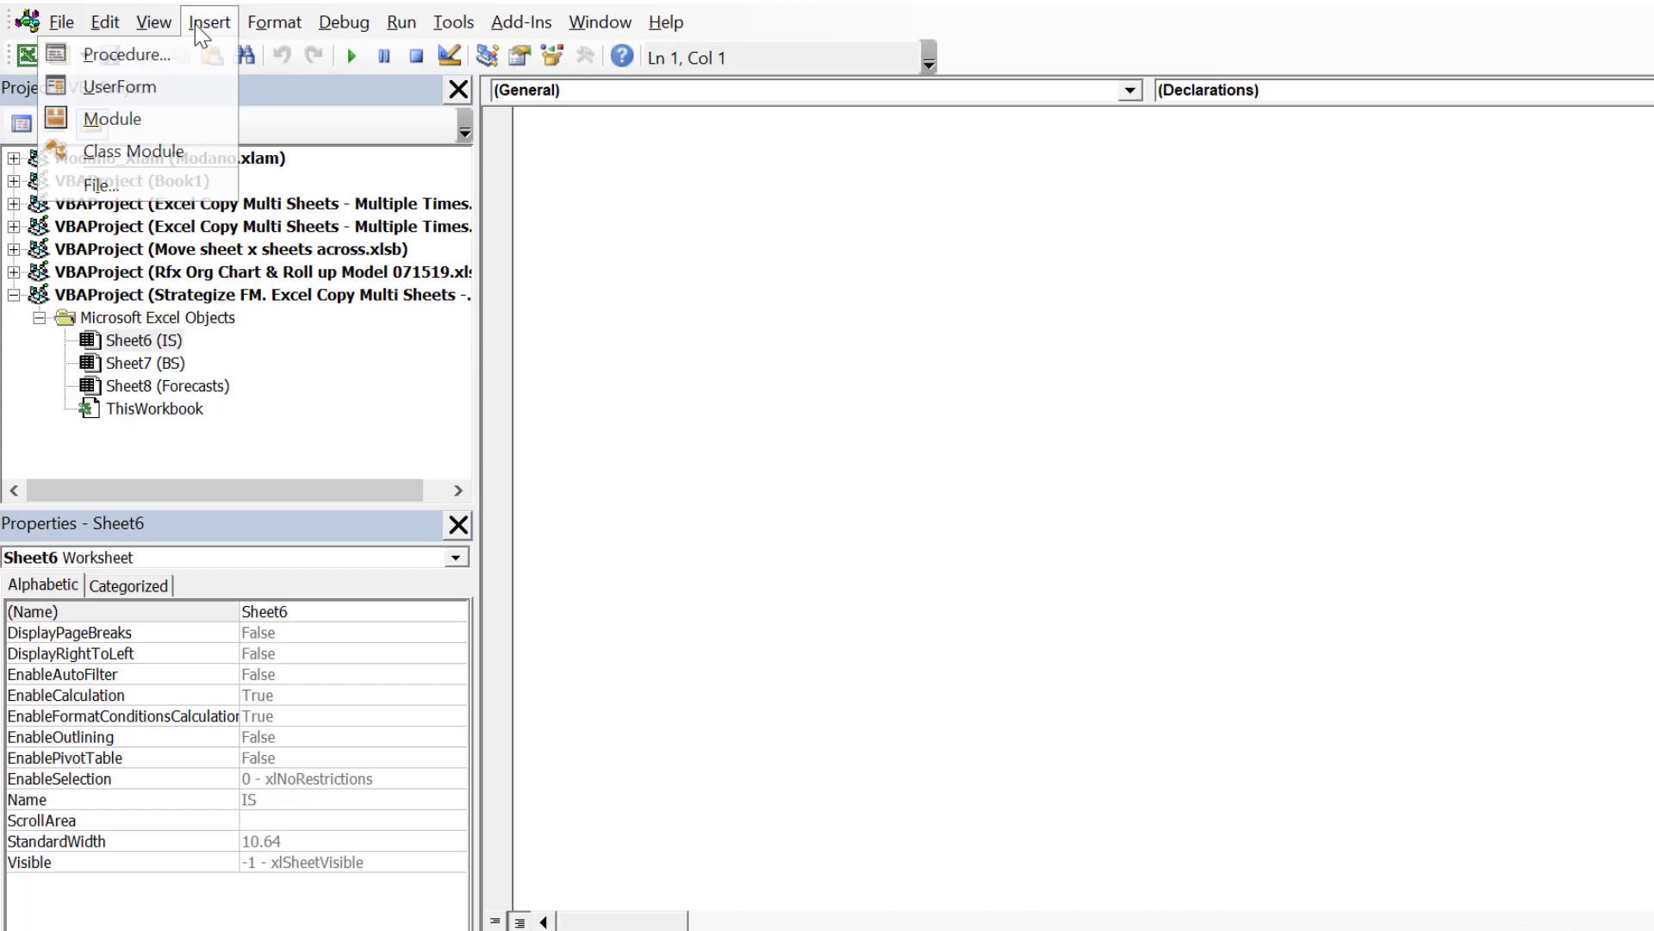
click(130, 108)
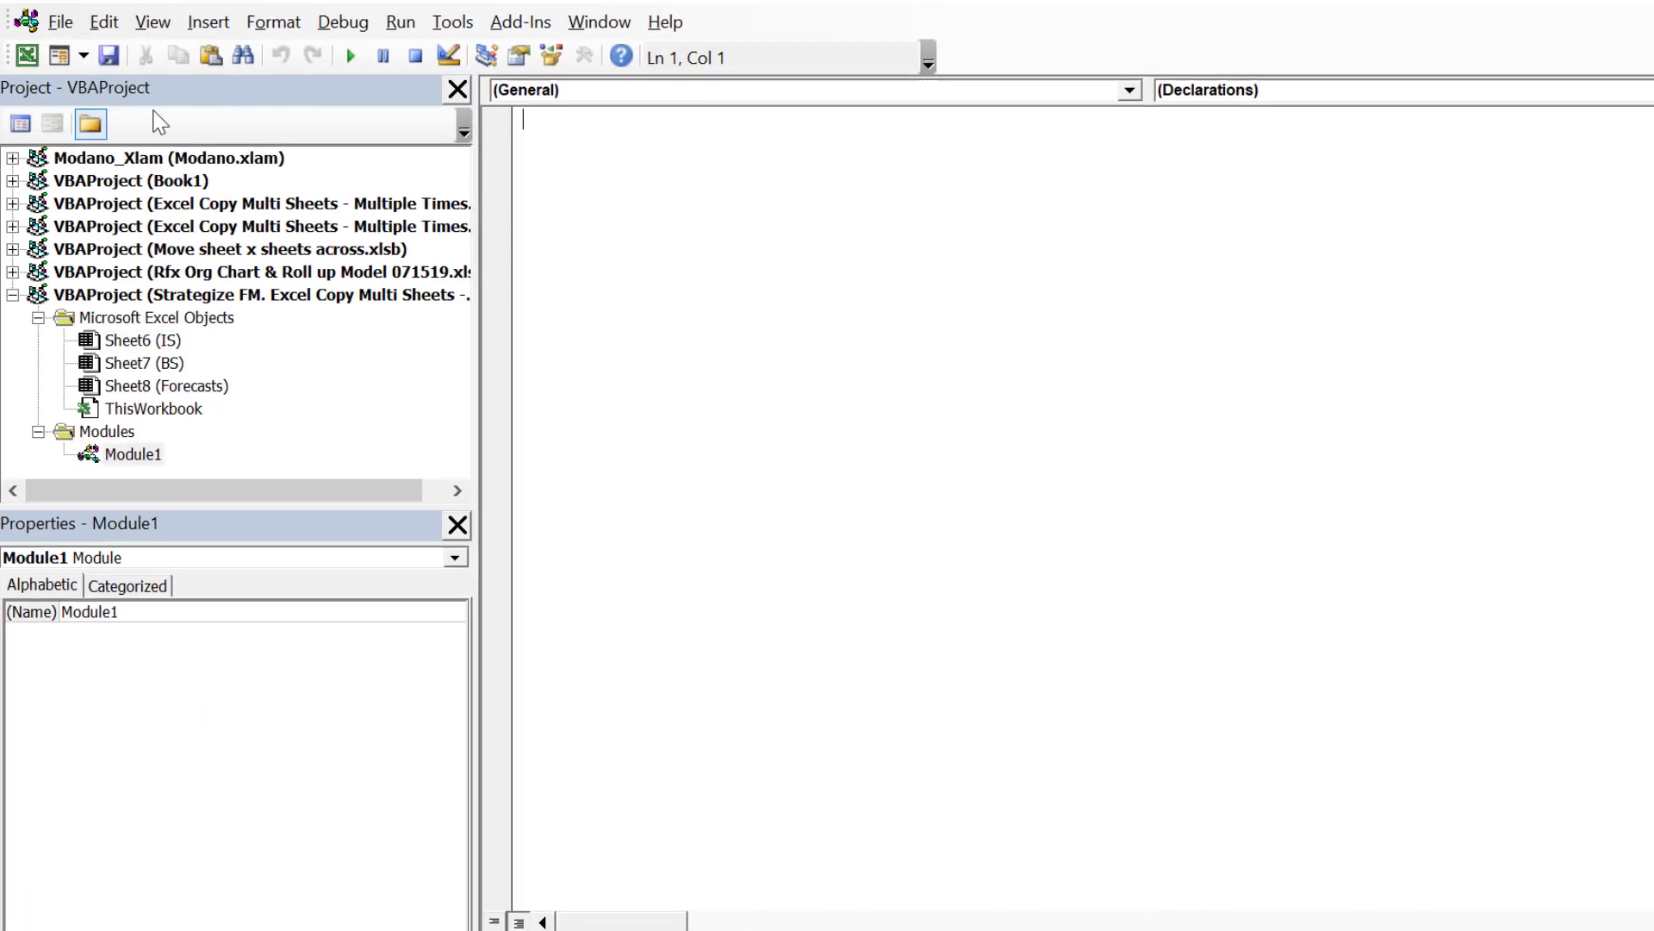
Write Option Explicit, an asterisk border line and the 'Macro will copy multiple selected sheets multiple times' comment.
text(O)
text(pt)
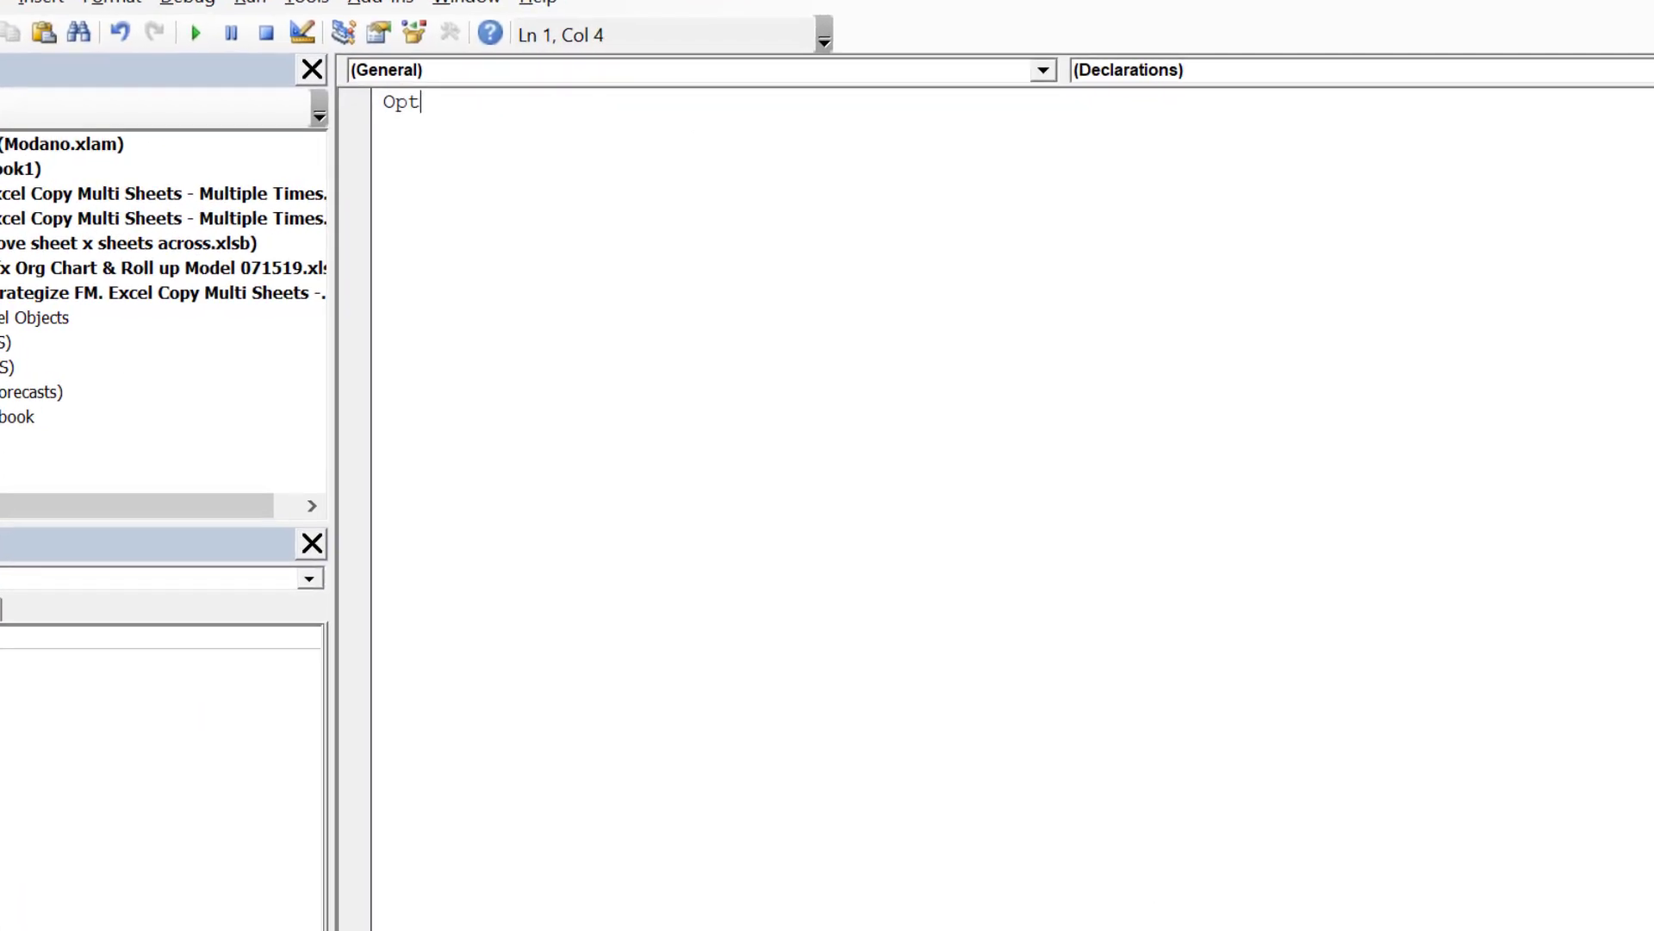
text(ion Explic)
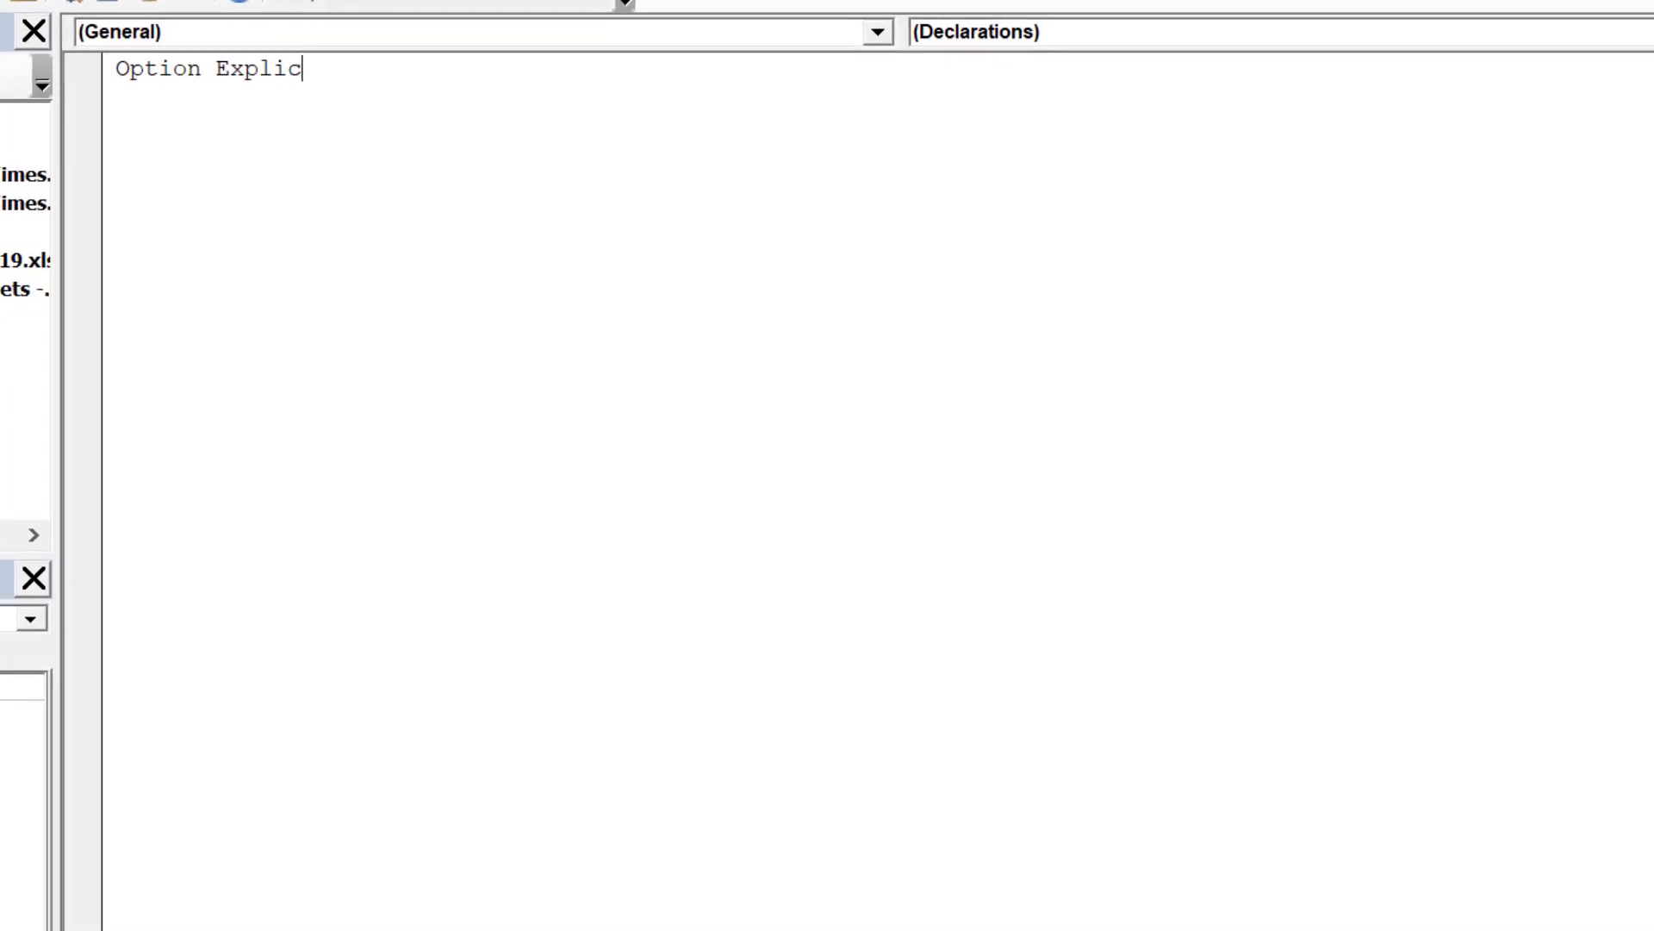
text(it)
key(Return)
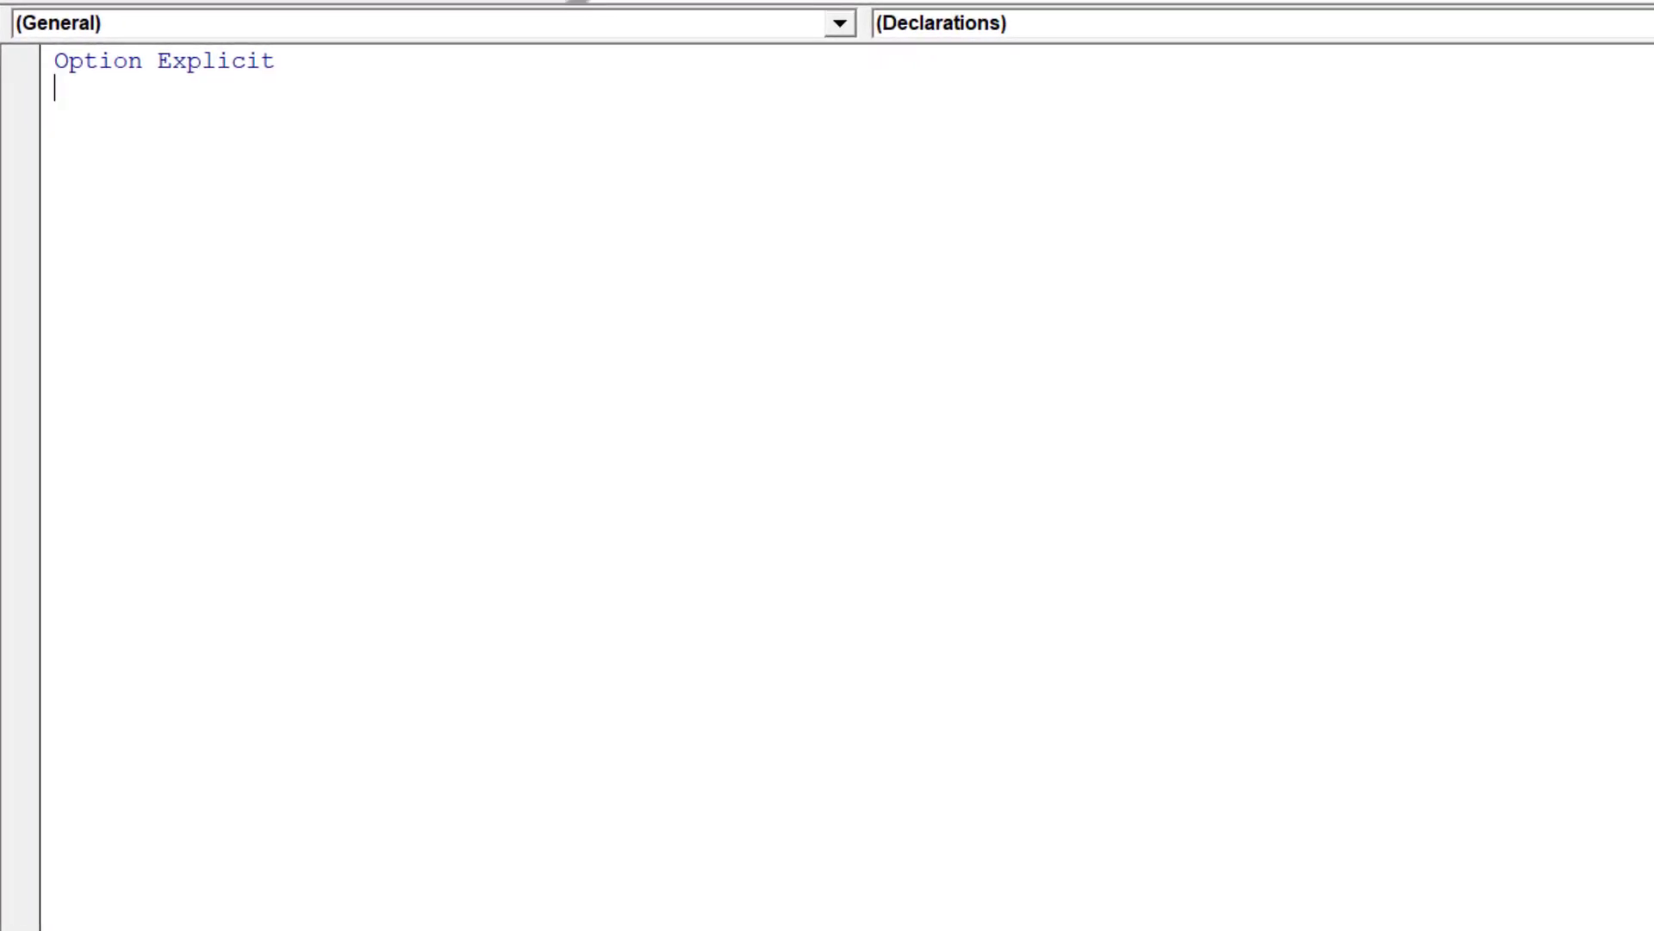
text('**********)
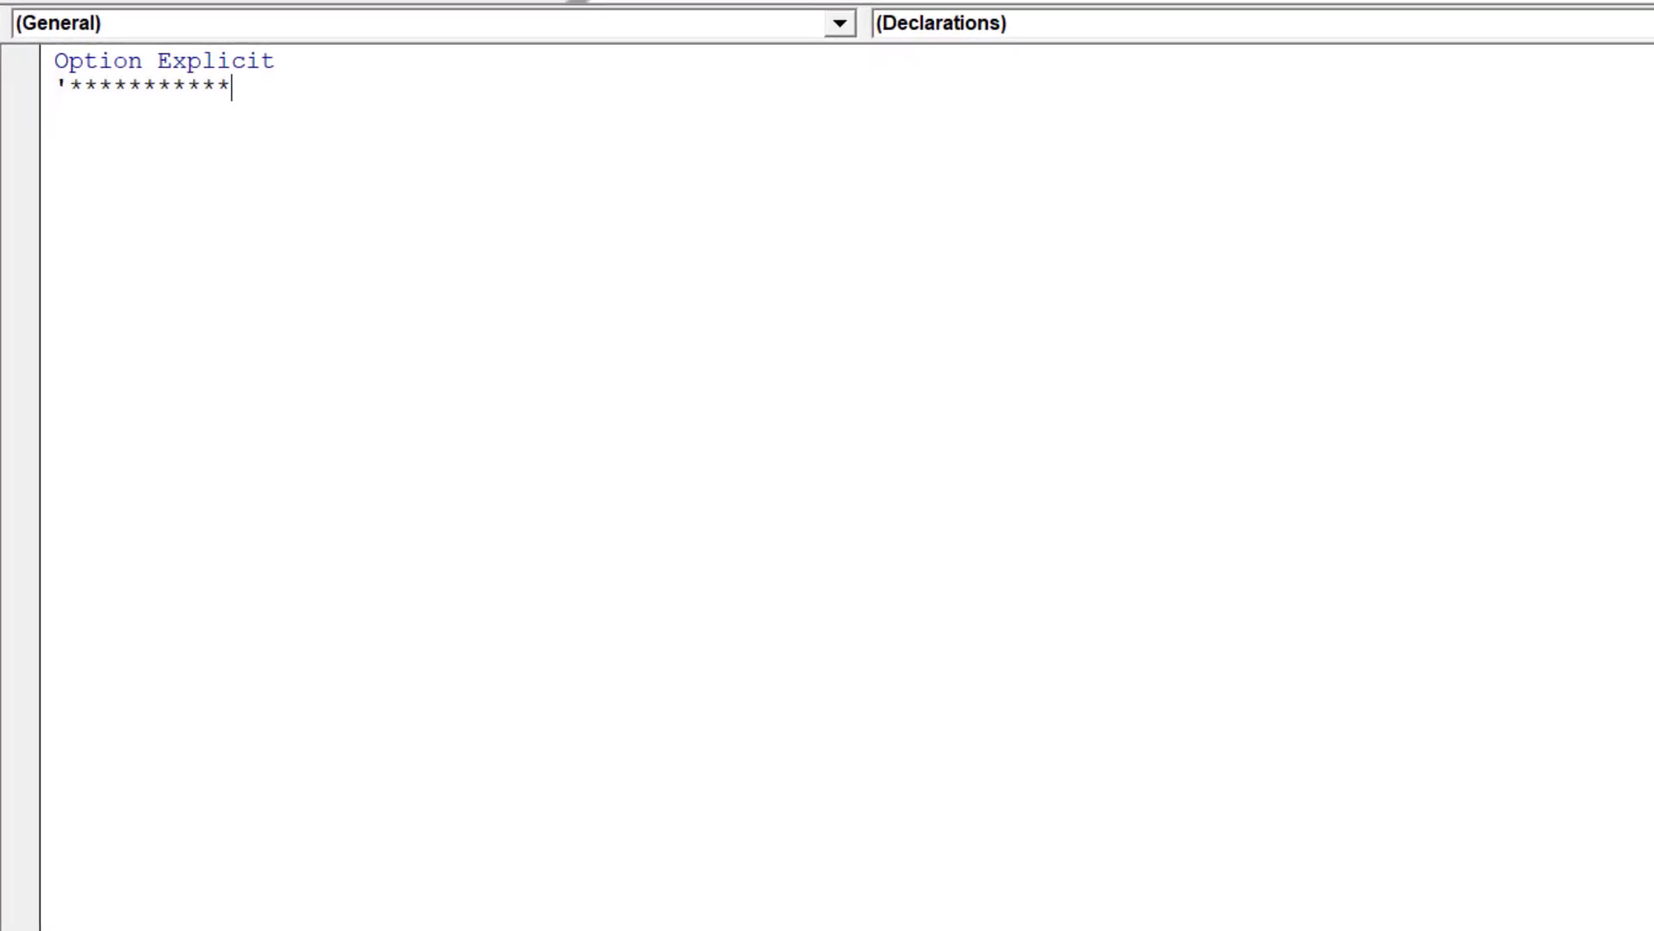
text(***********************************************************)
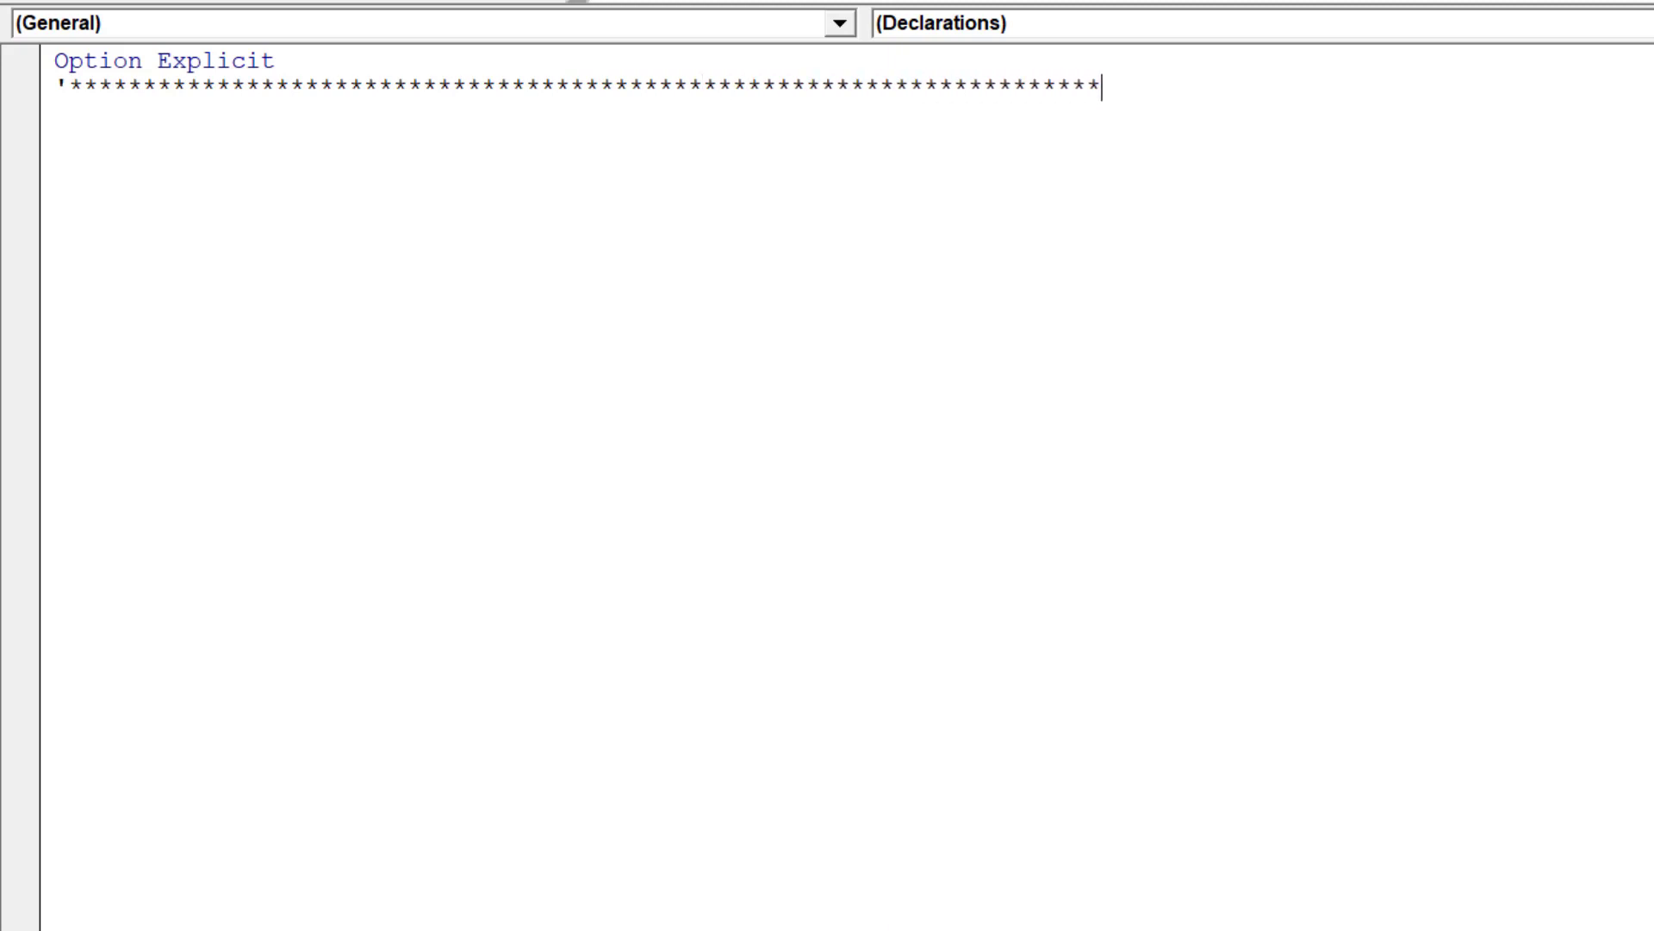
text(*******************************)
key(Return)
text(')
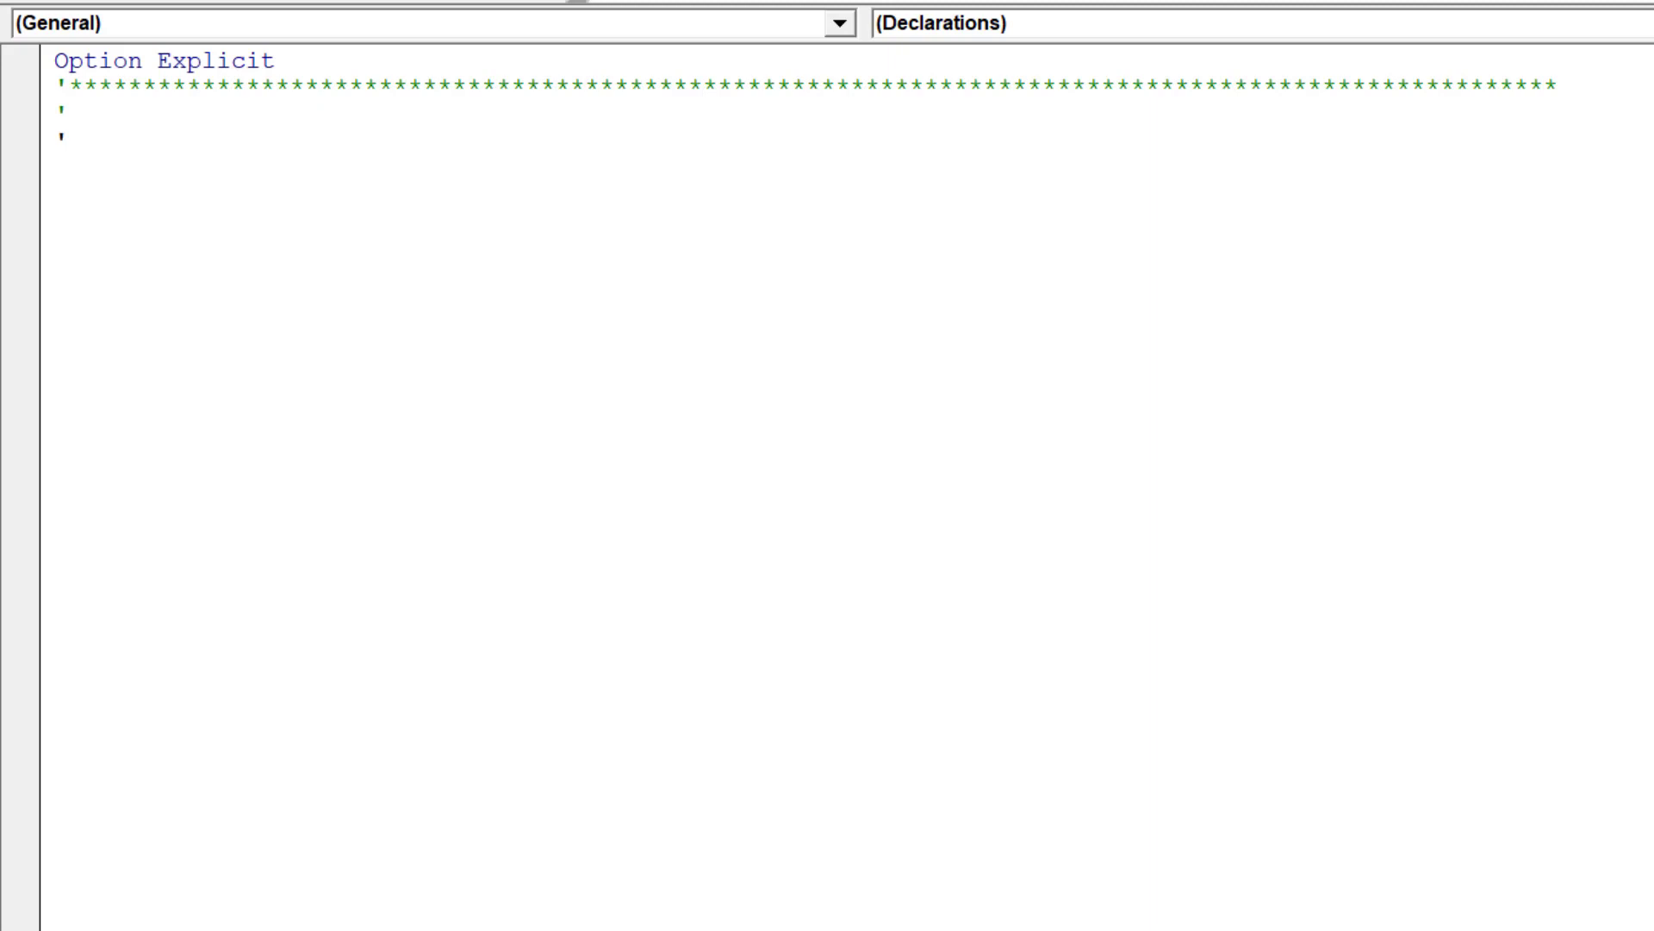
text( Macro )
text(will copy m)
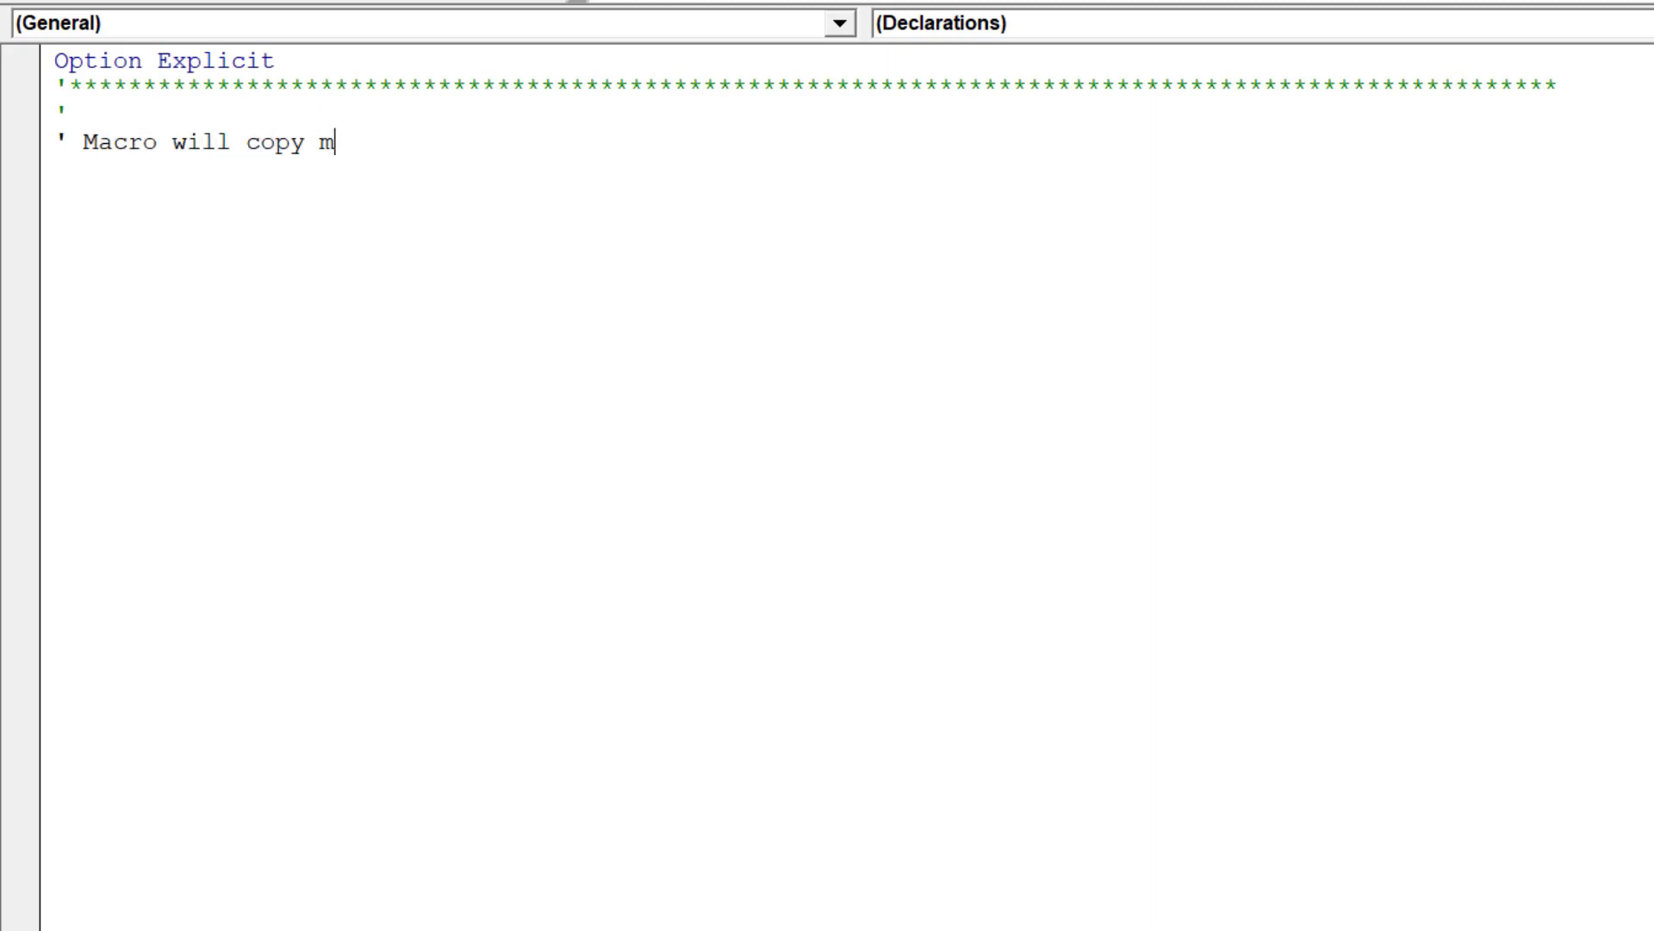
text(ultiple )
text(selected )
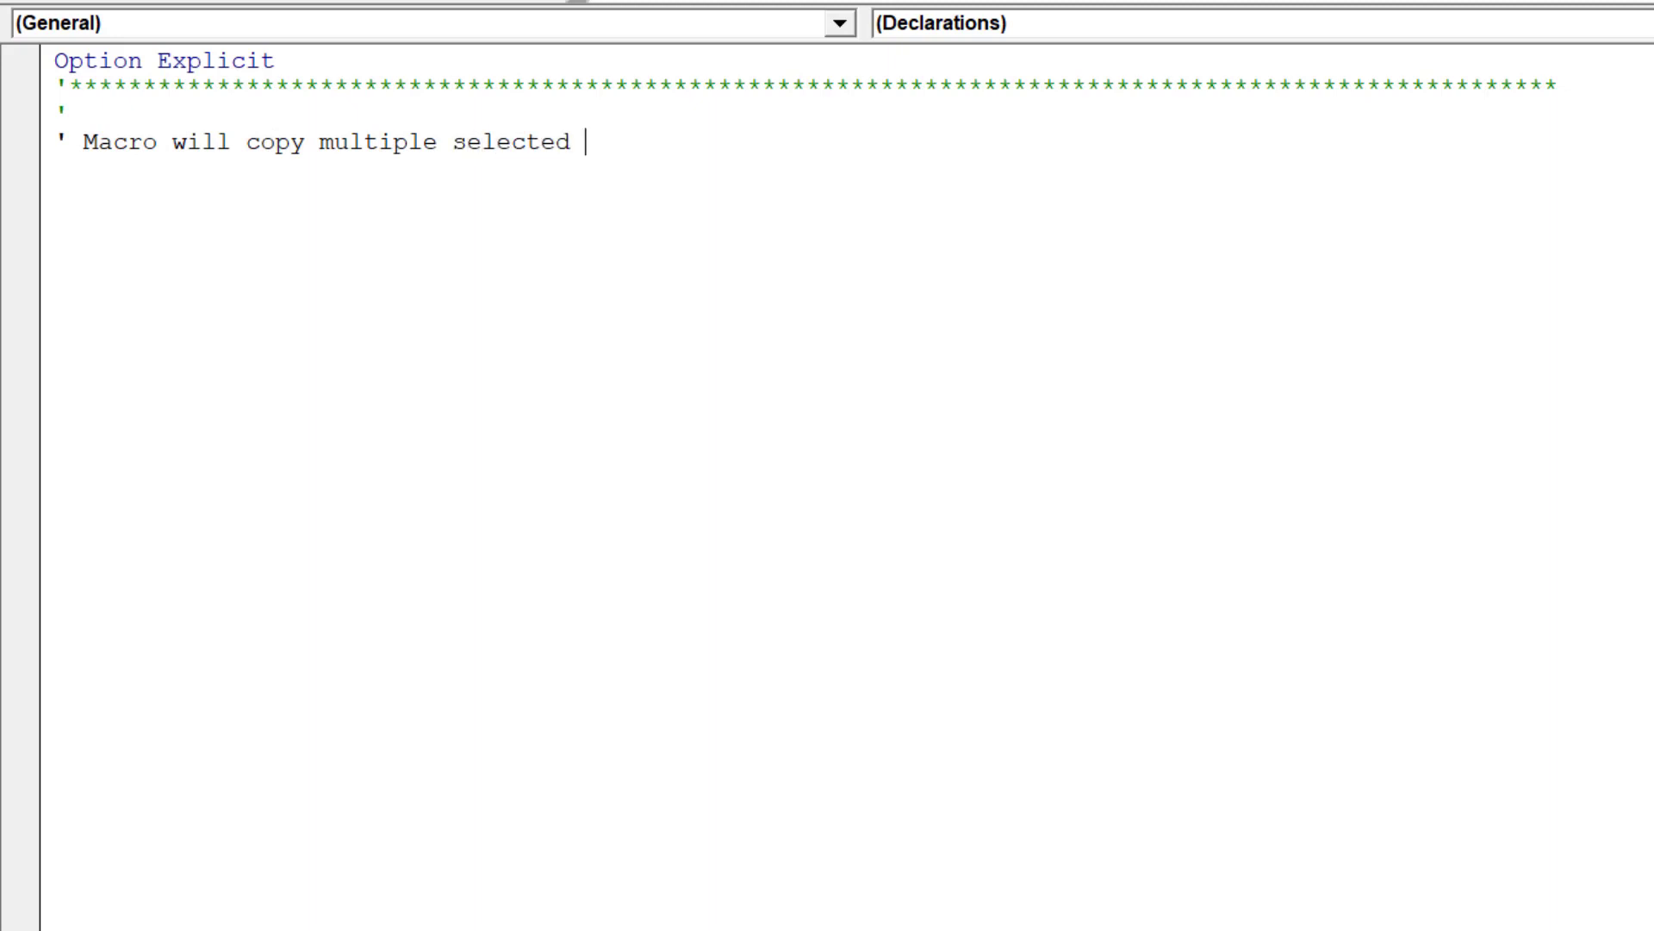
text(se)
key(BackSpace)
text(heets )
text(multipl)
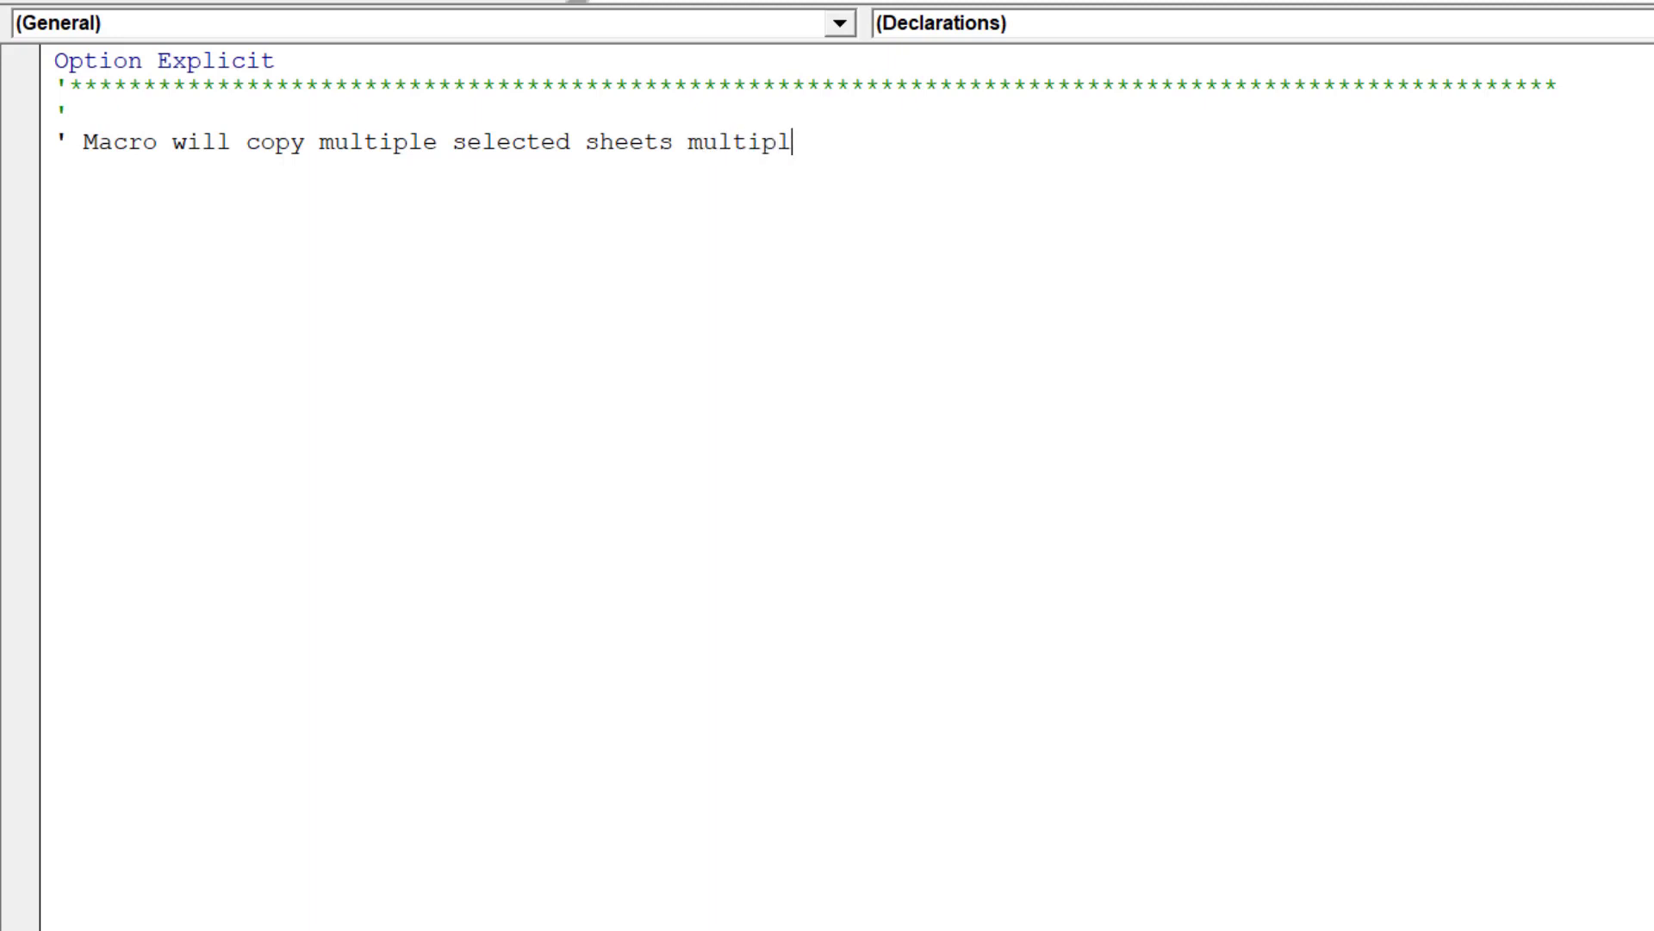
text(e times)
key(Return)
text(' (c)
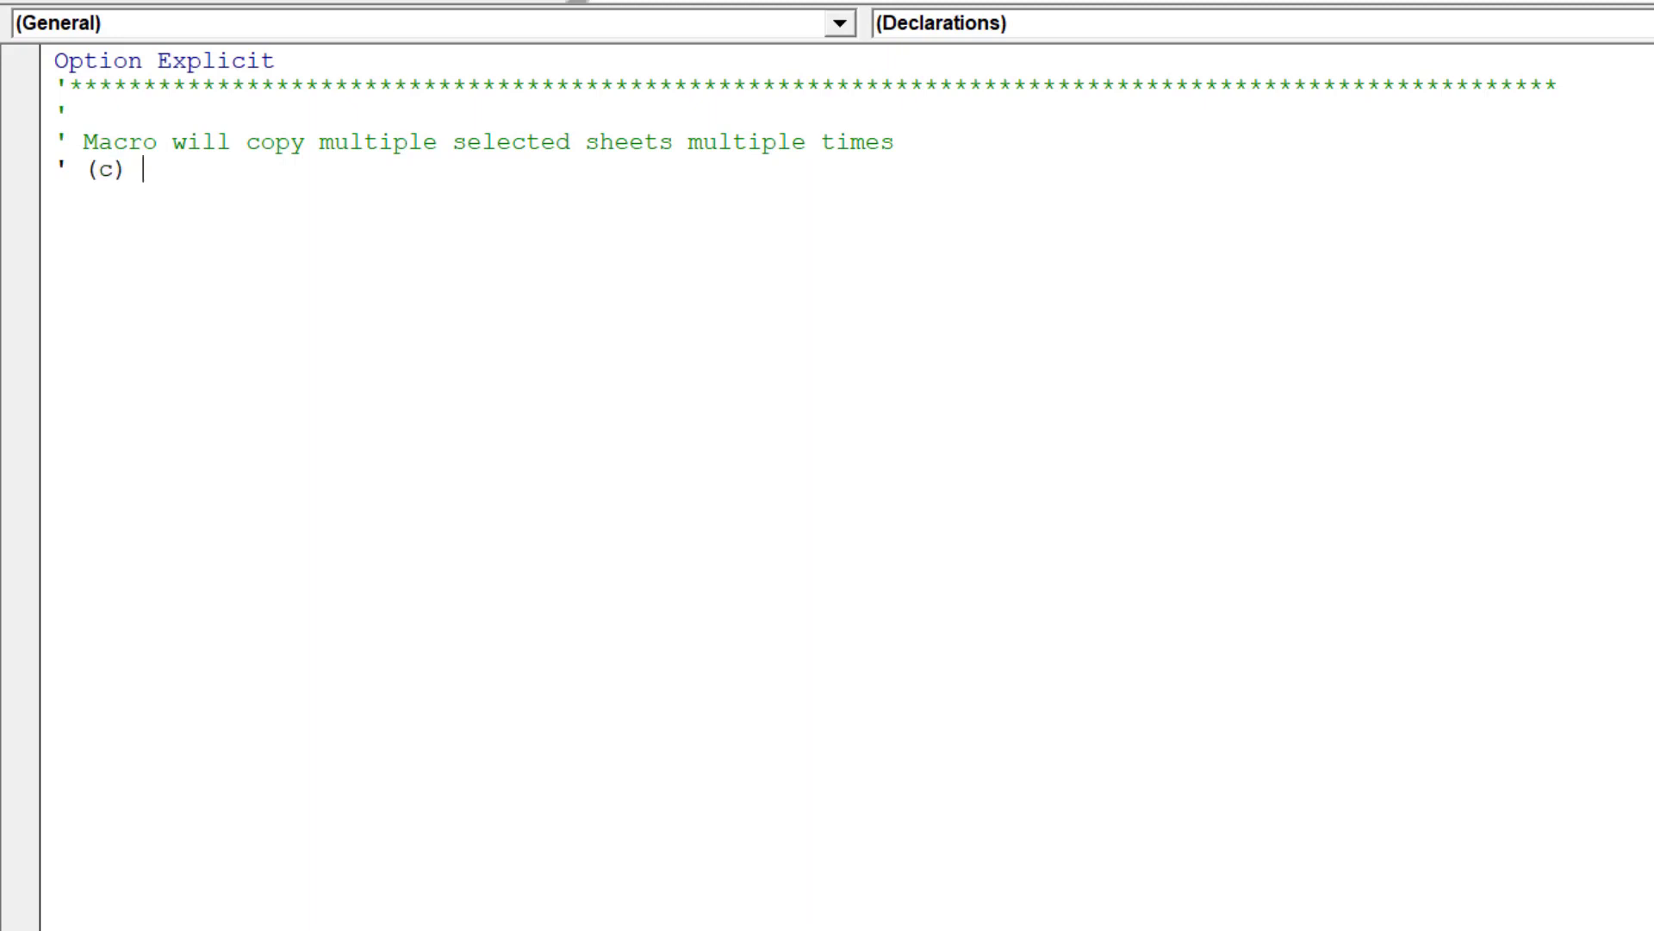
Add the '2019 Strategize Financial Modelling Inc.' comment and close the header with a copied asterisk border.
text(20)
text(19Stra)
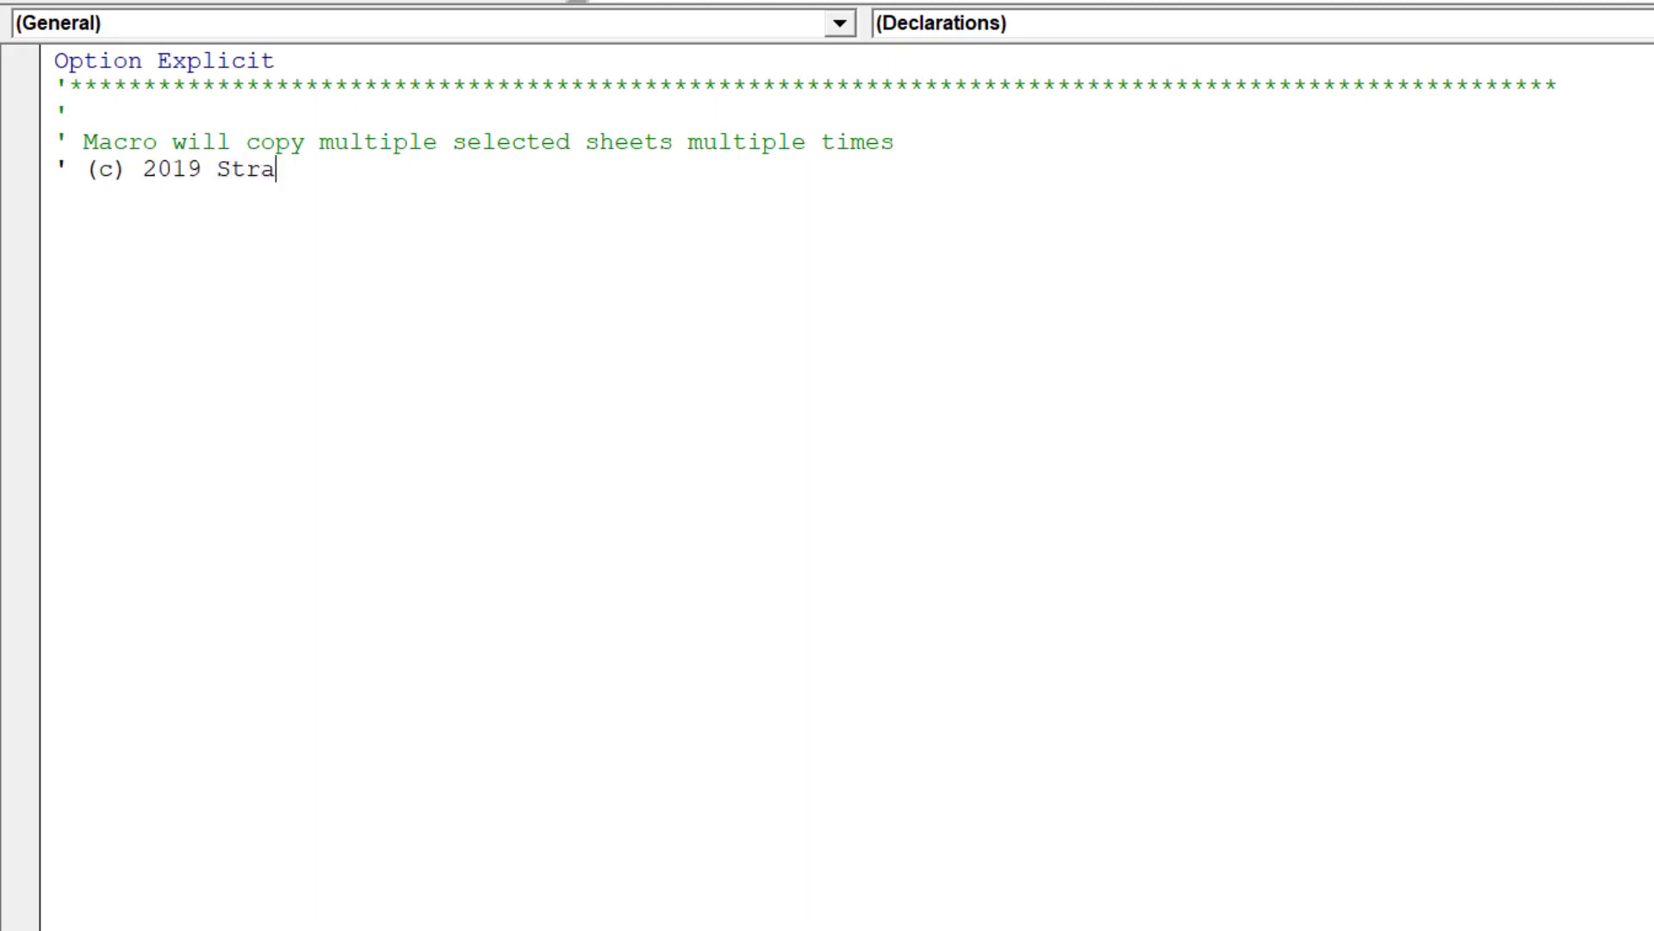
text(tegize Finanvi)
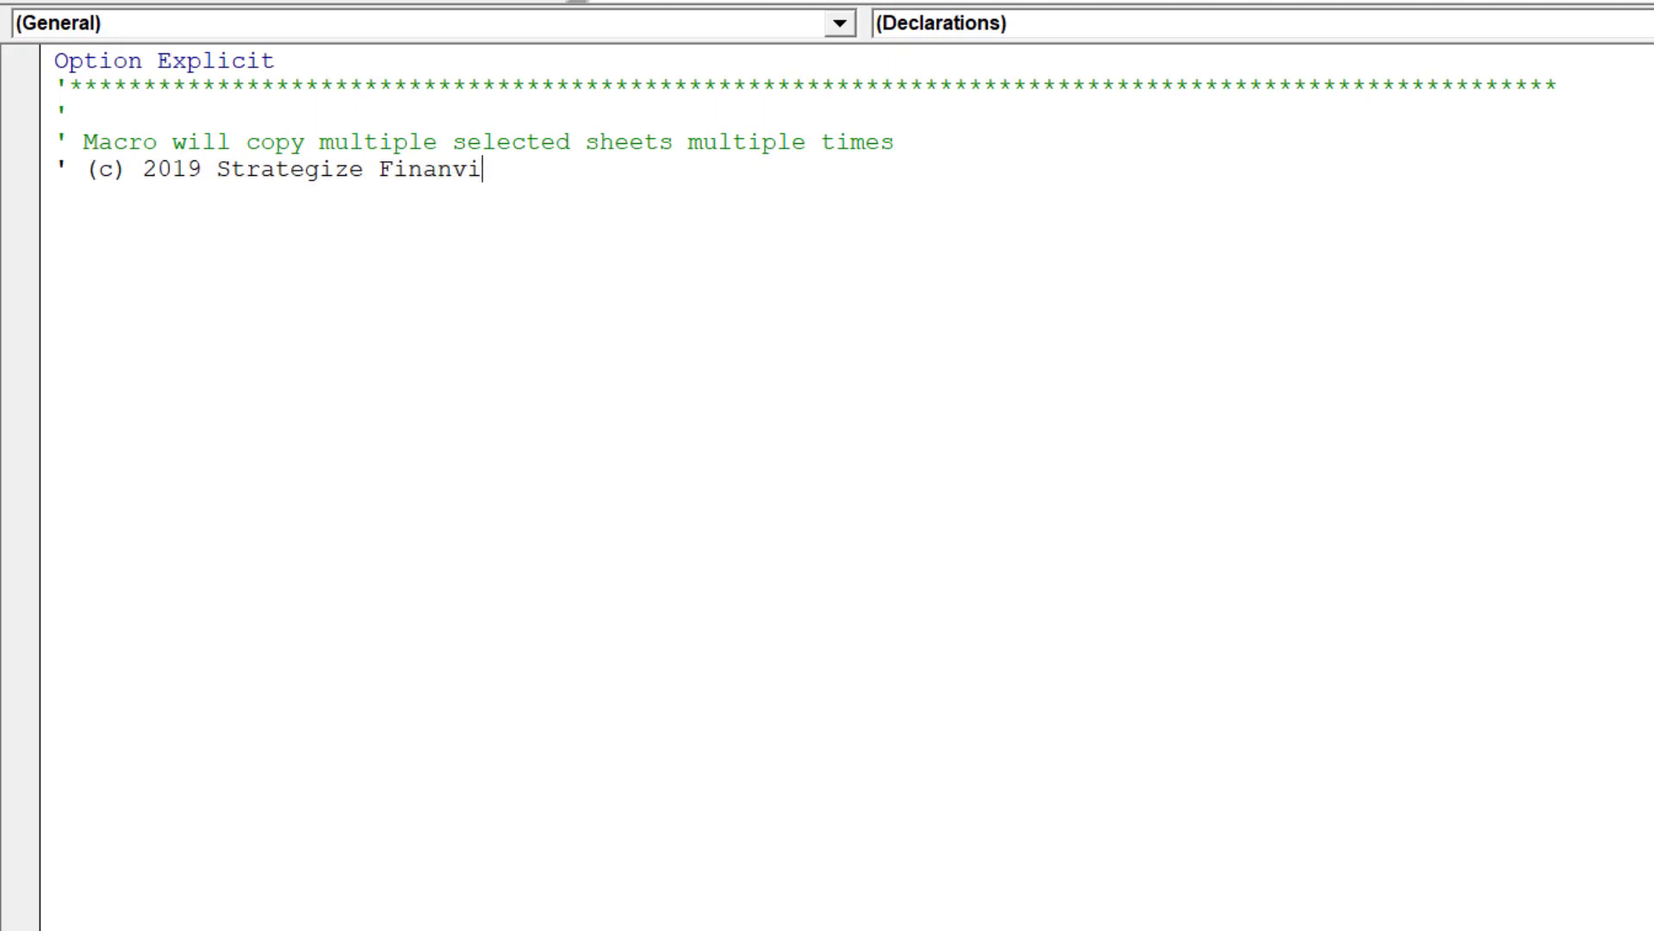
text(a)
key(BackSpace)
key(BackSpace)
key(BackSpace)
text(cial )
text(Modelling Inc.)
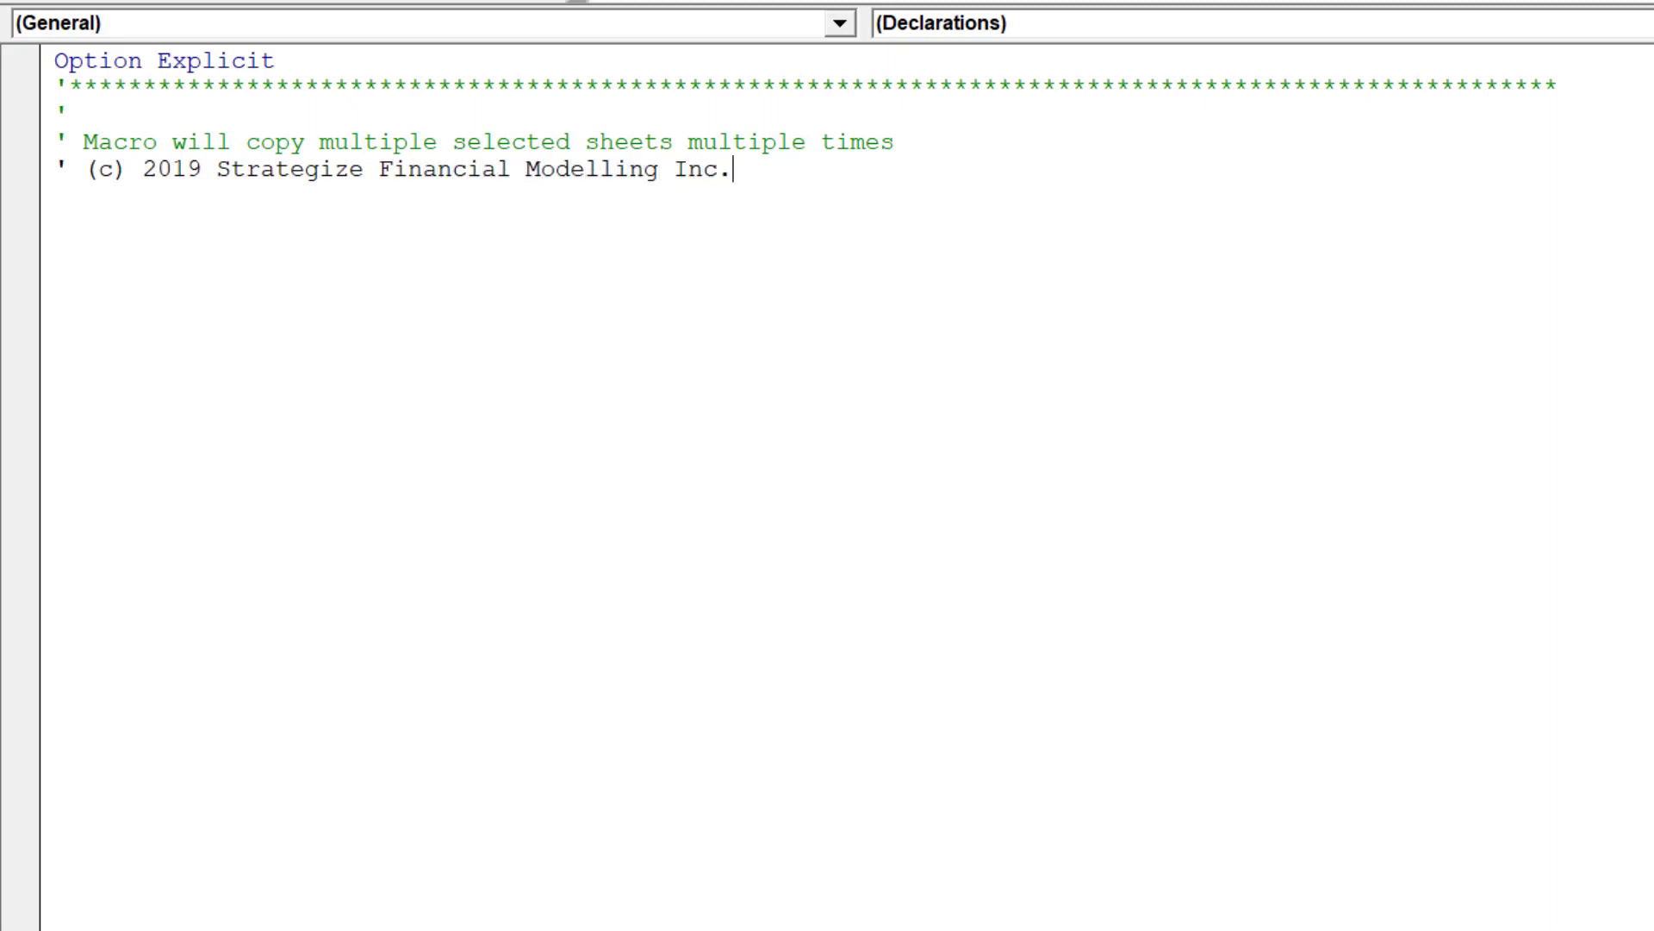
key(Return)
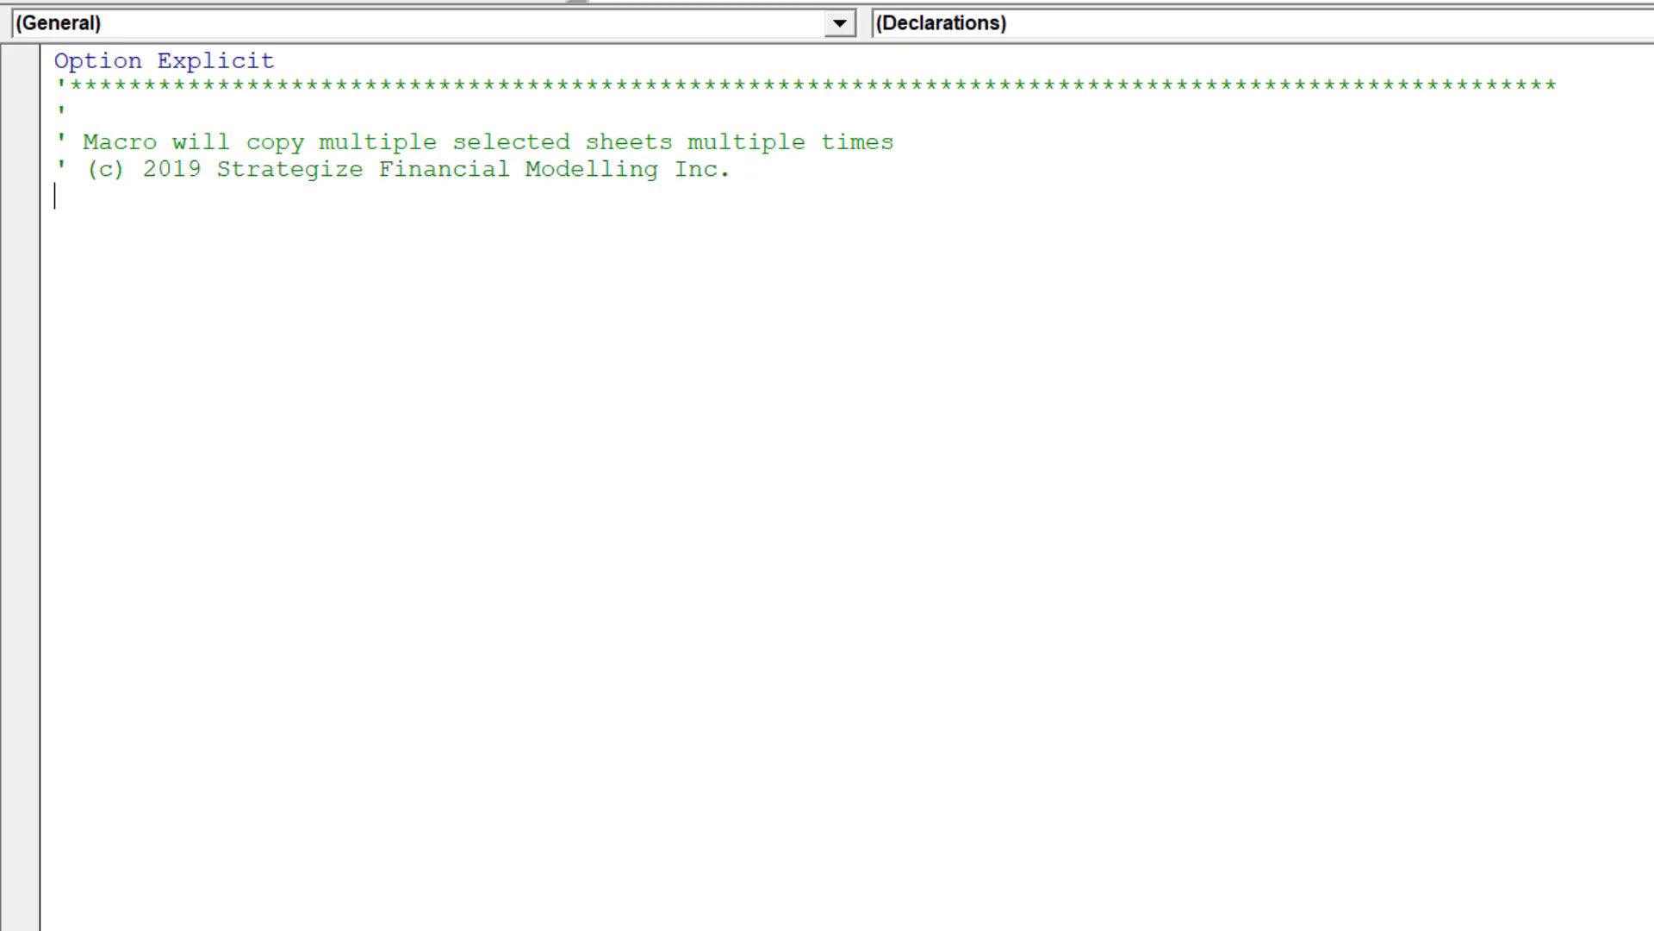
text(')
key(Up)
key(Home)
key(shift+Down)
key(ctrl+c)
key(Down)
key(ctrl+v)
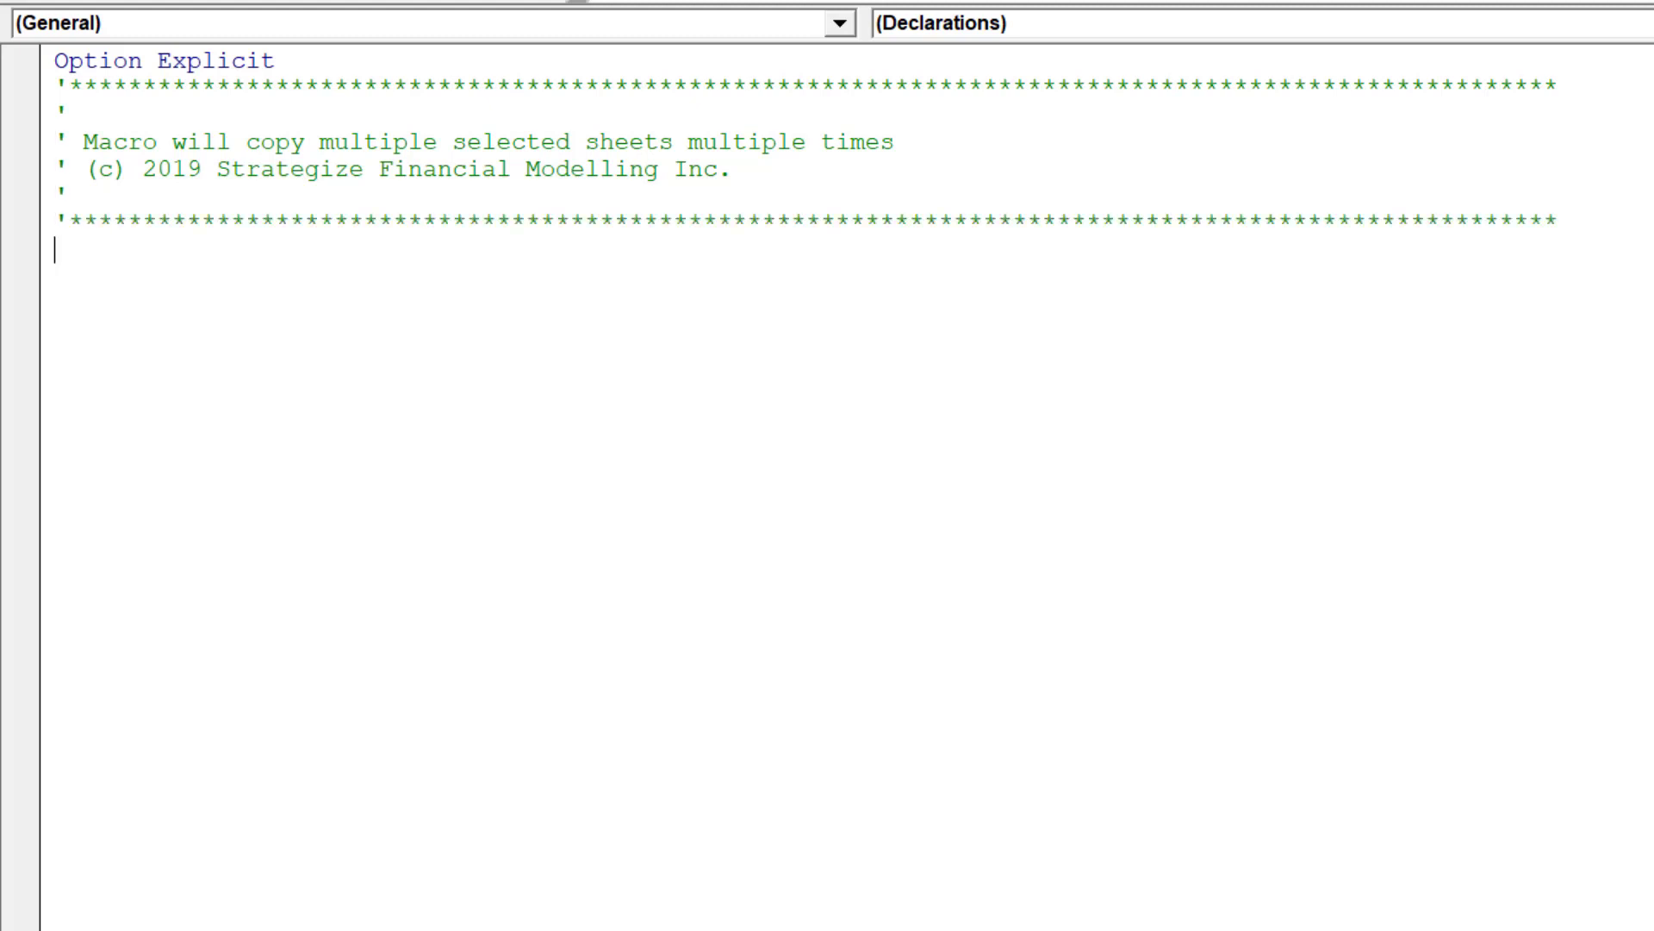
Declare the copyMultiSheets sub with the comment 'Disable Excel properties before macro runs'.
text(sub)
text(copy)
text(Multi)
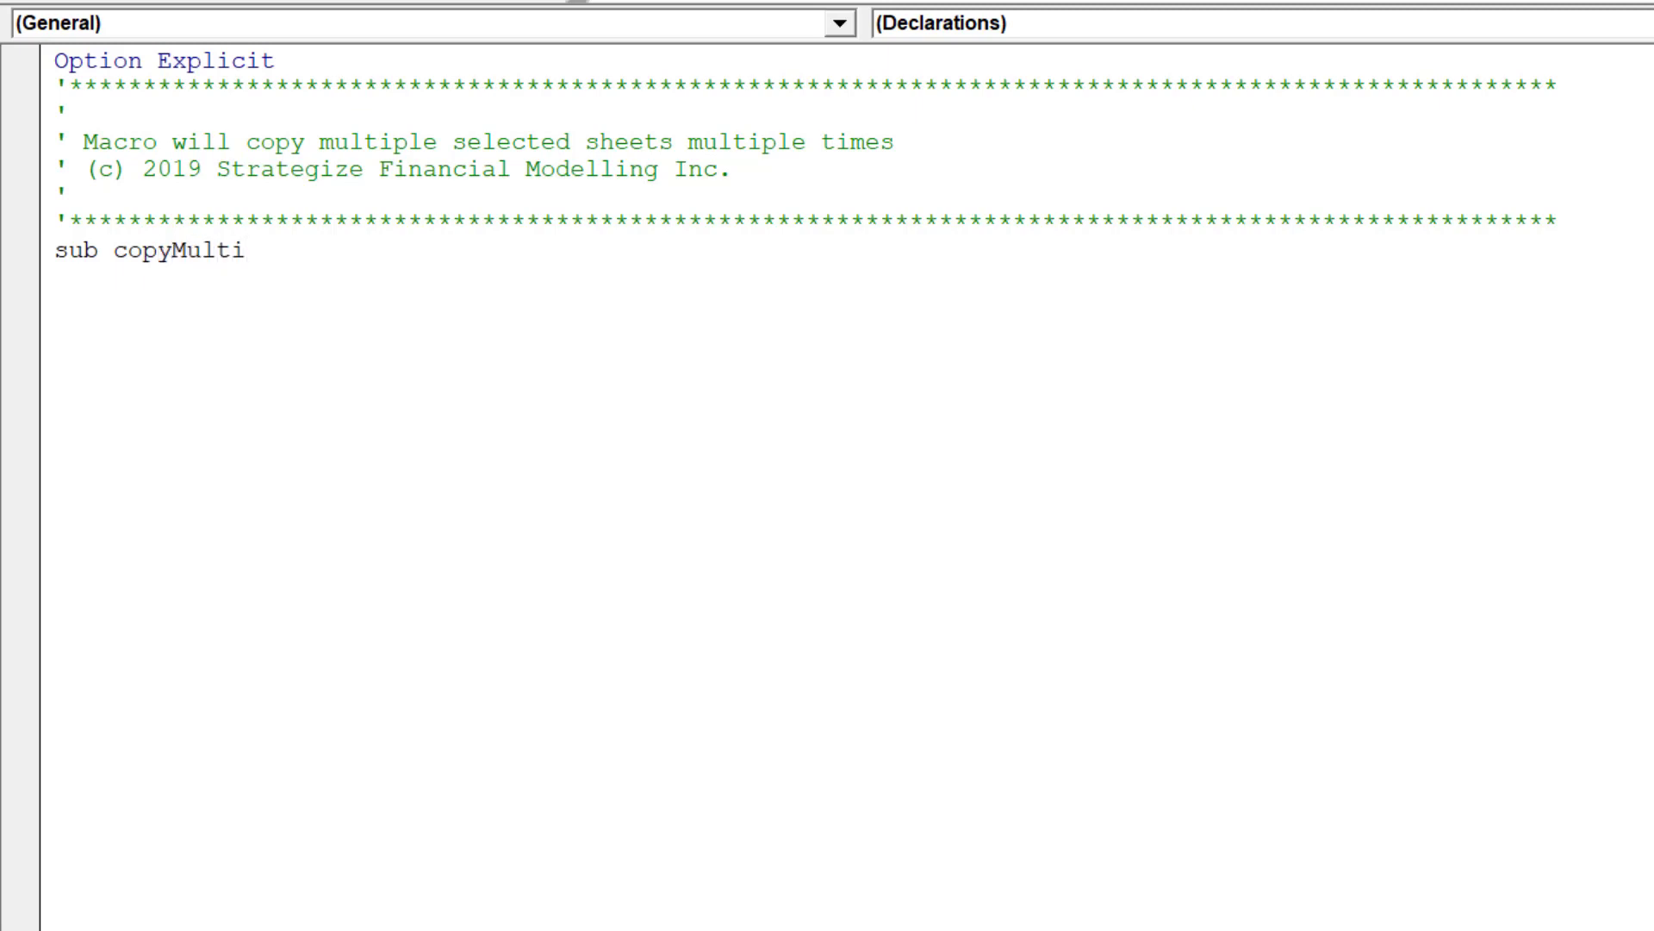
text(Sheets)
key(Return)
key(Return)
key(Return)
key(Return)
key(Return)
key(Return)
key(Return)
key(Return)
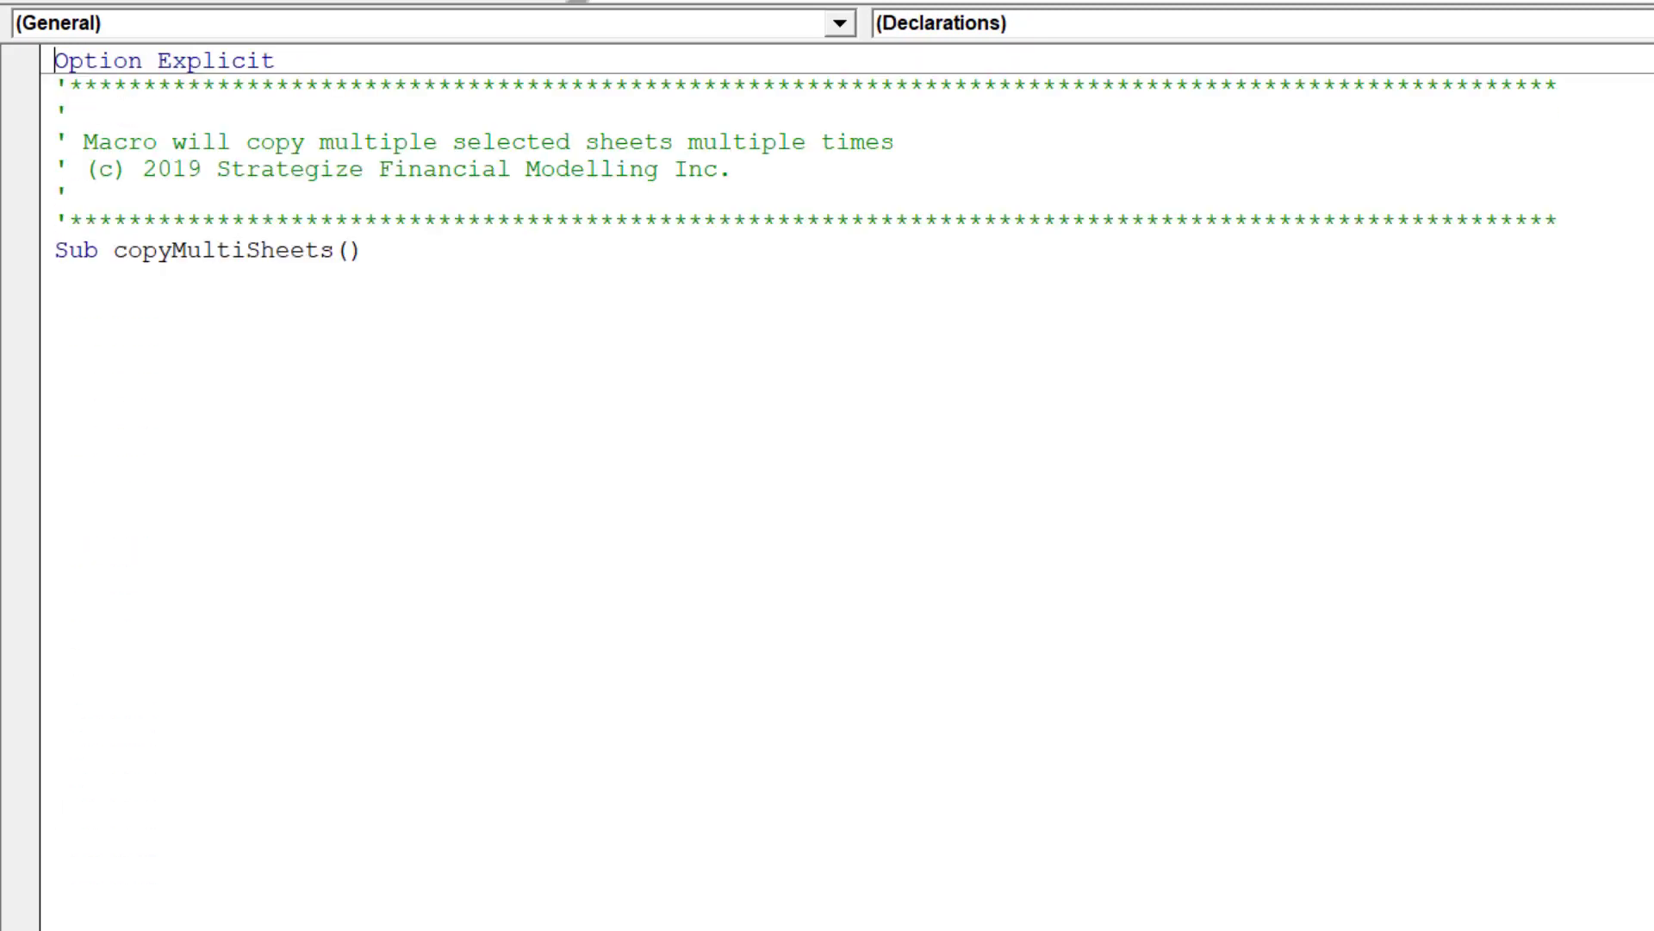
key(Down)
key(Down)
key(Down)
key(Down)
key(Down)
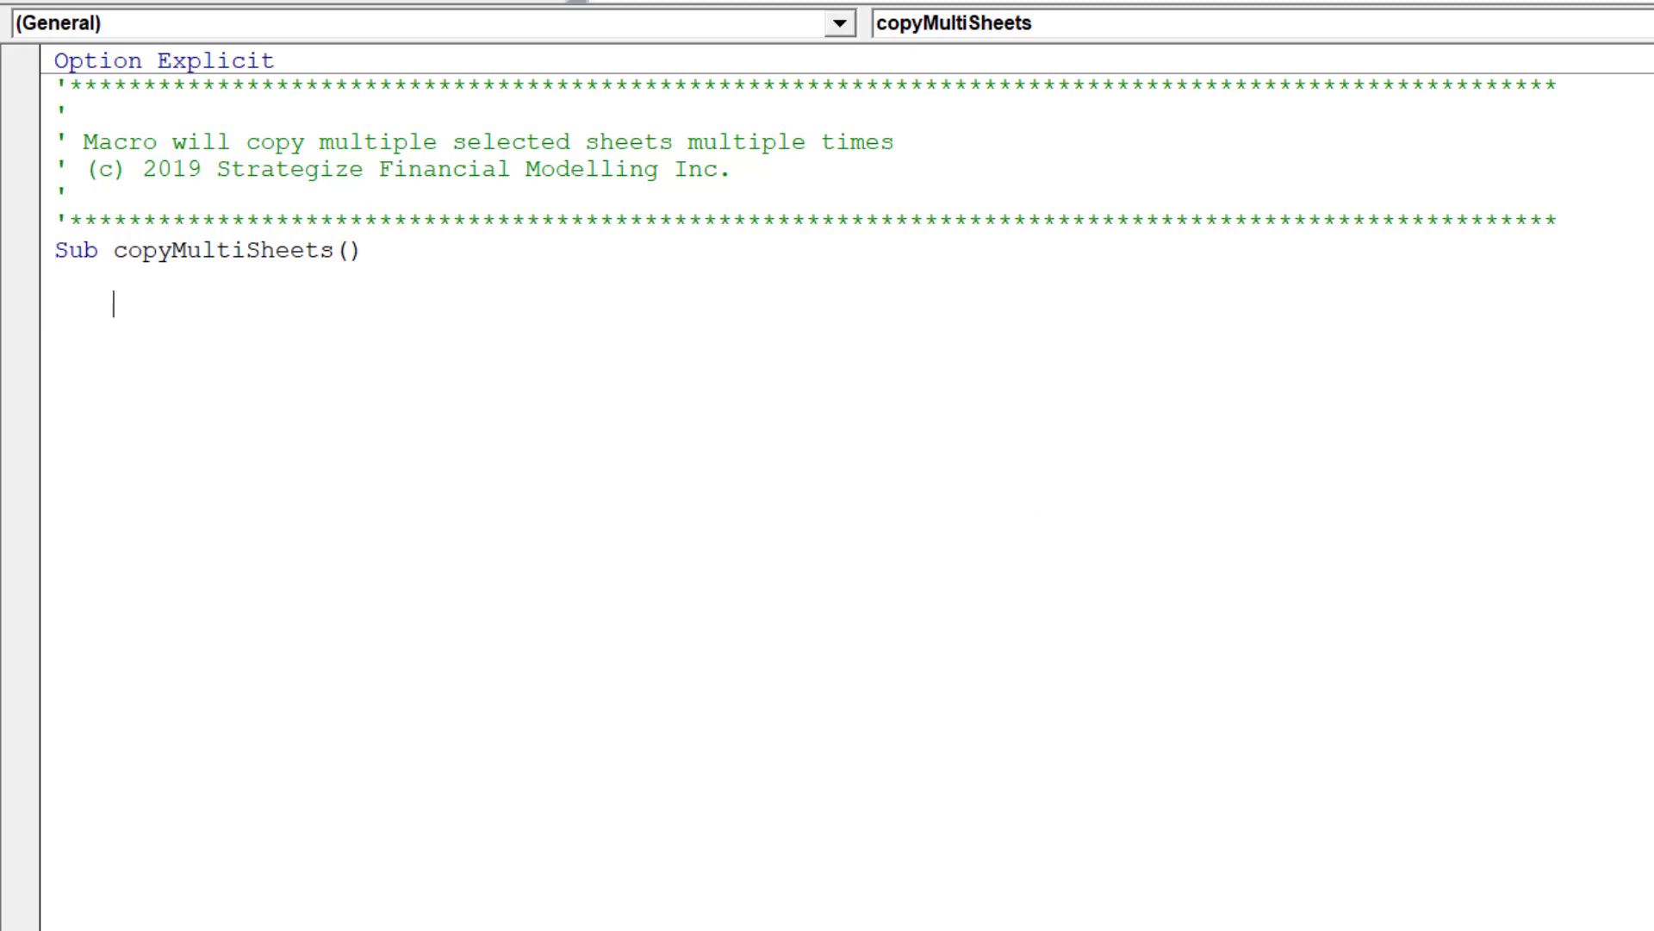
scroll(827, 346, down, 2)
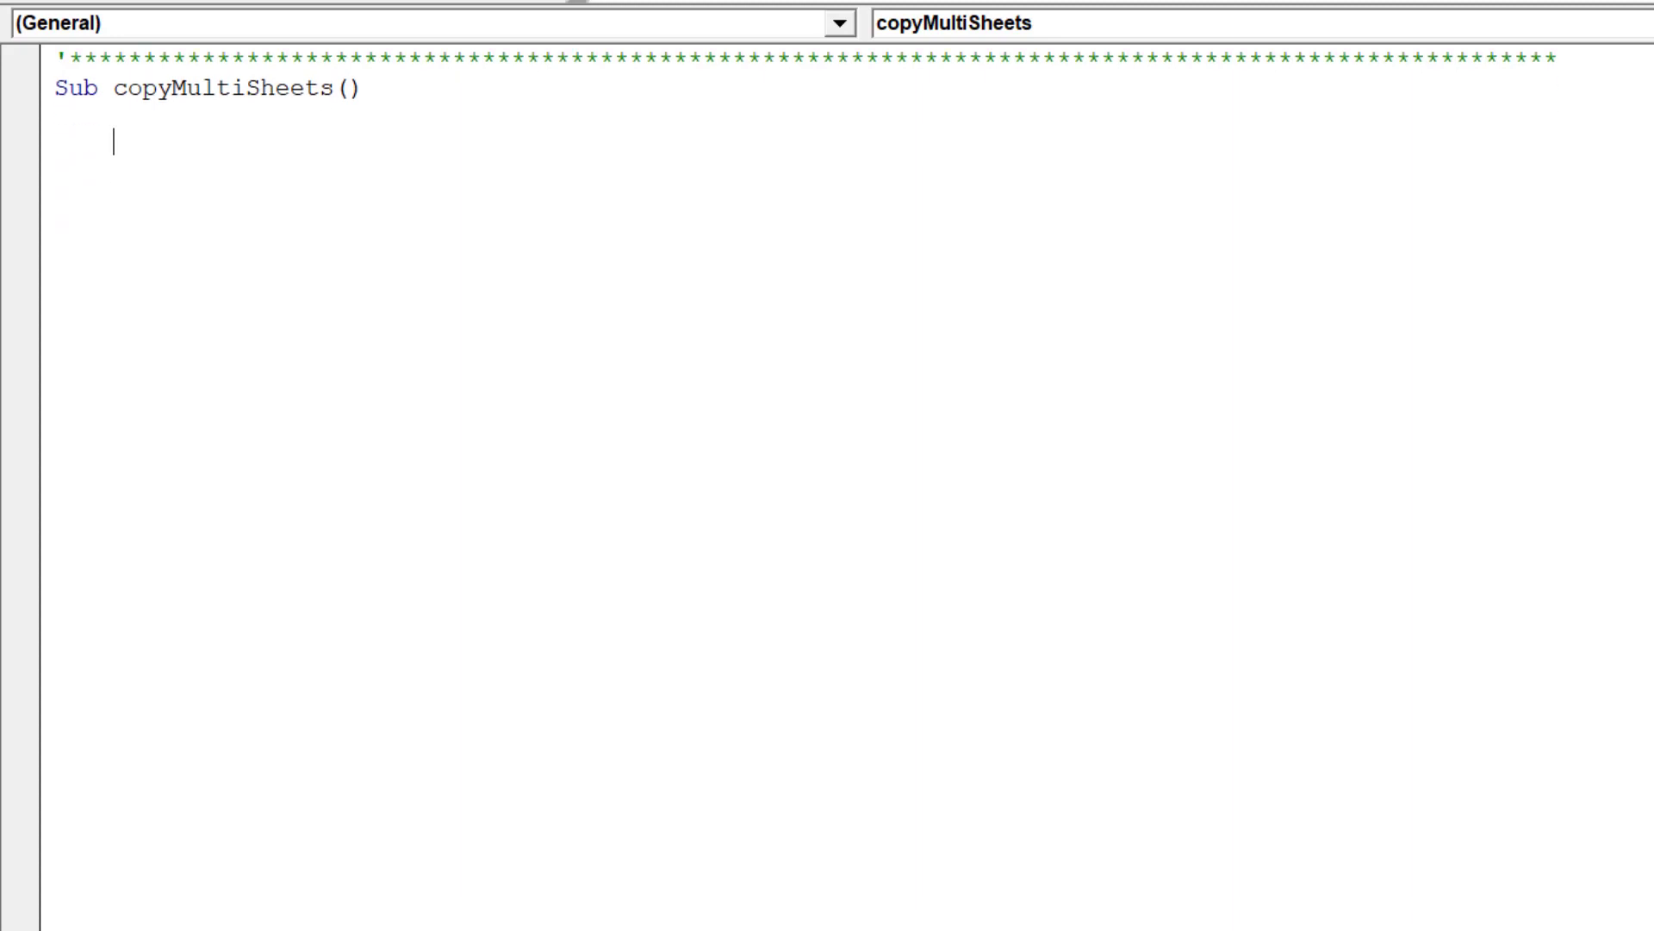
scroll(827, 345, down, 1)
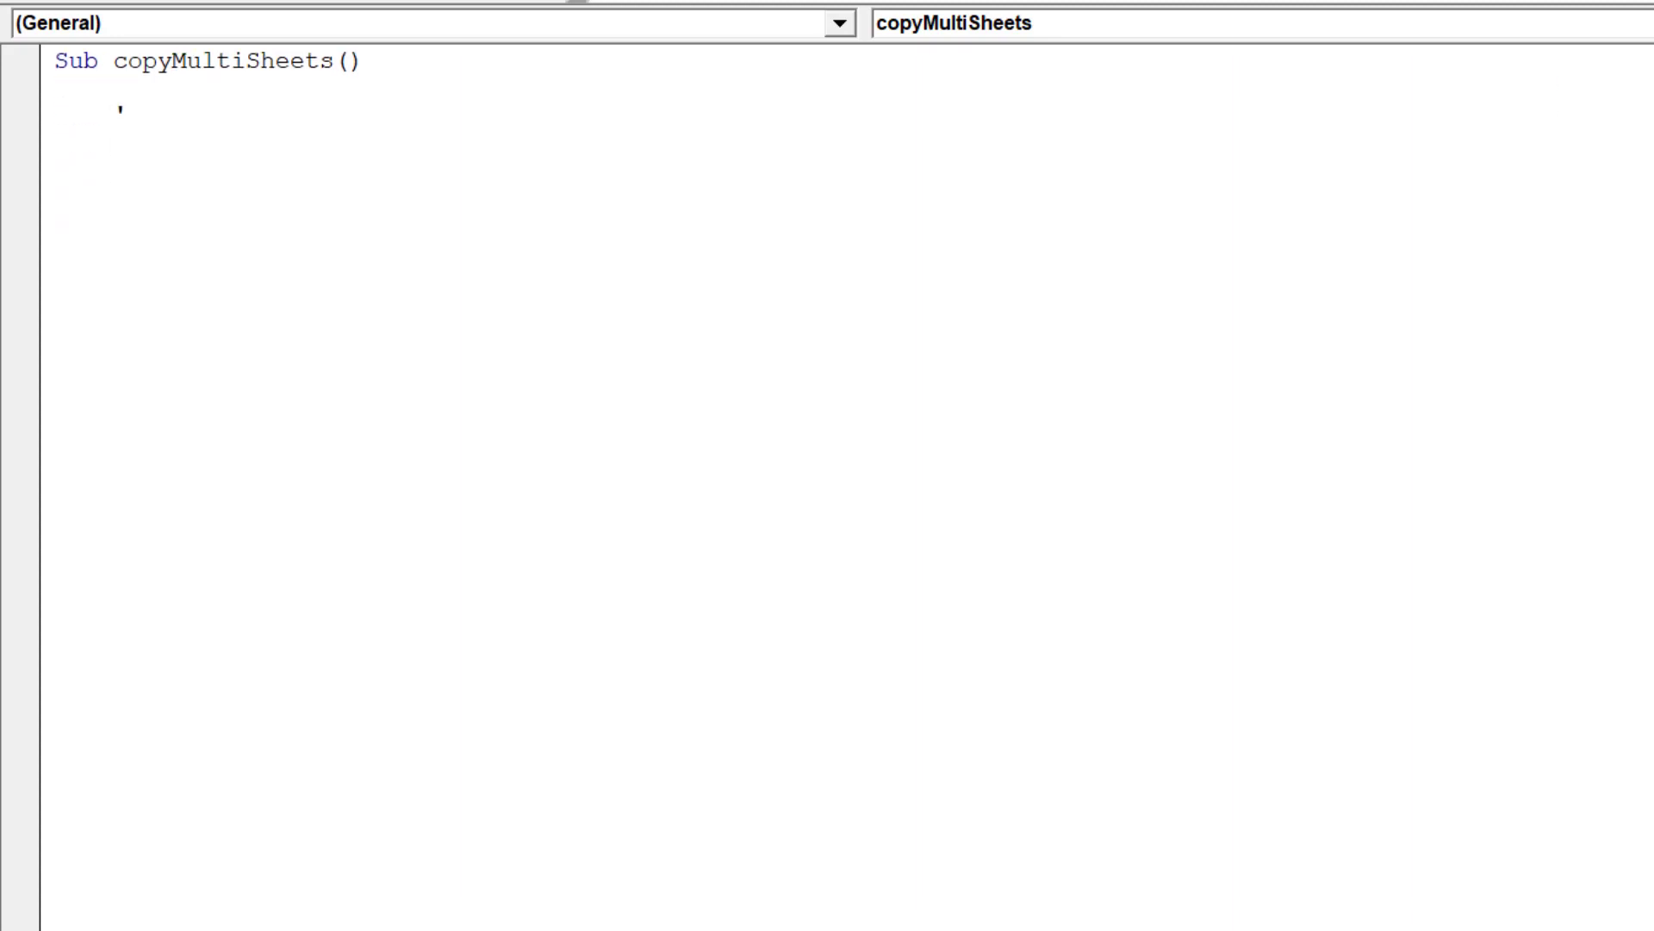
text( Dis)
text(able Excel p)
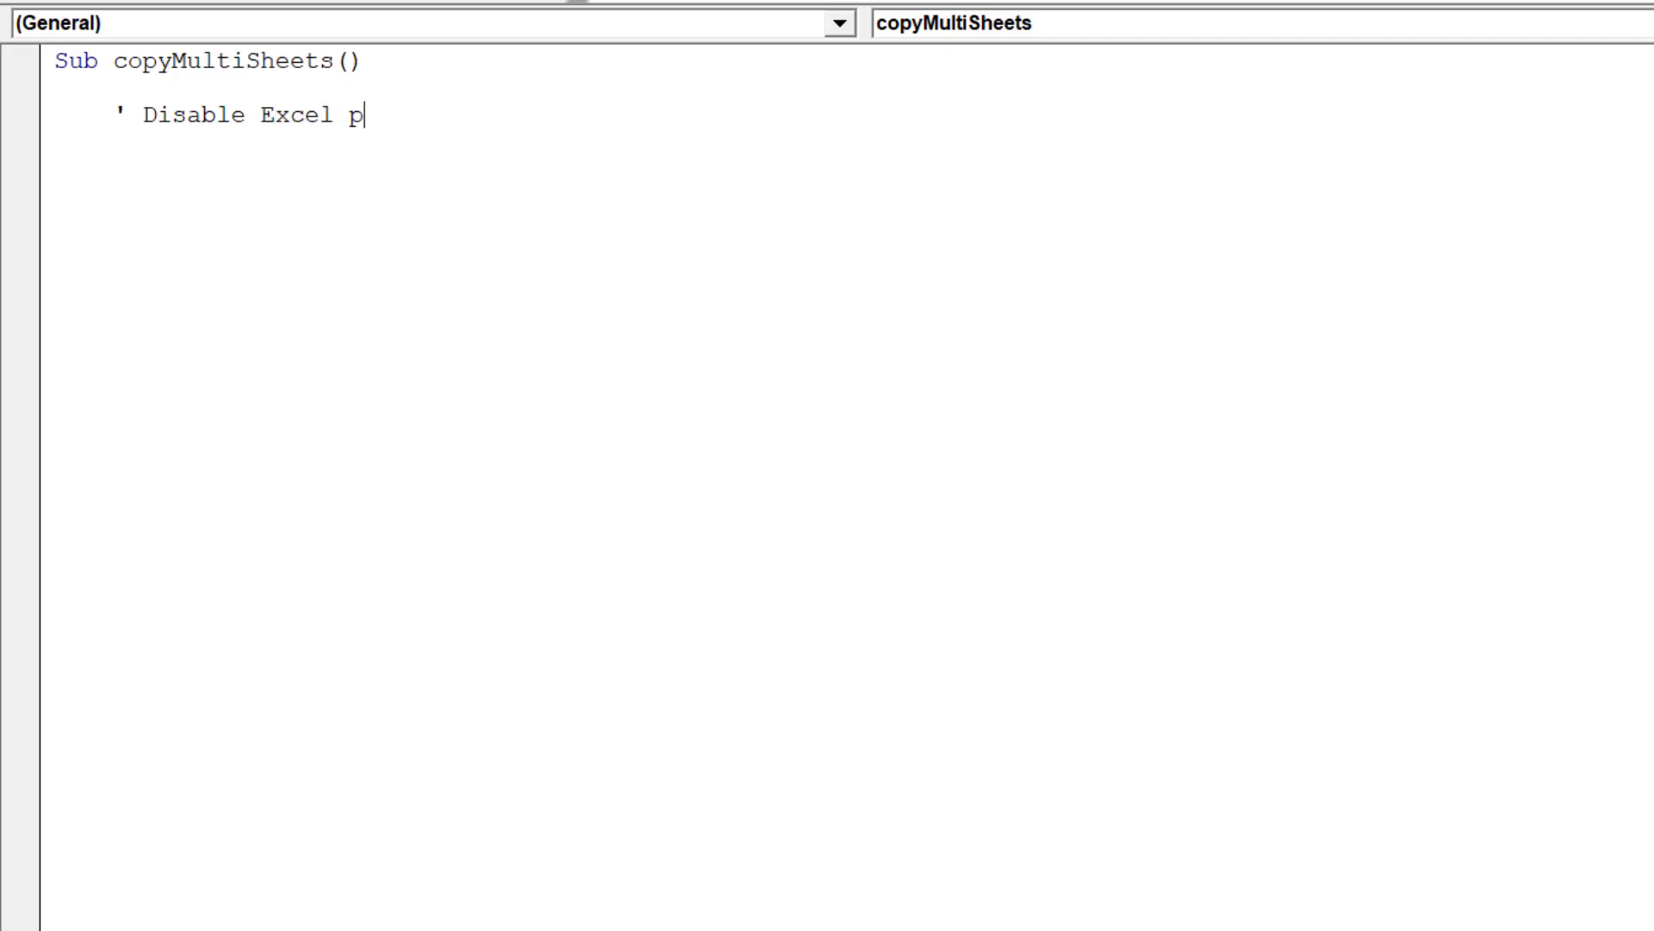
text(roperties )
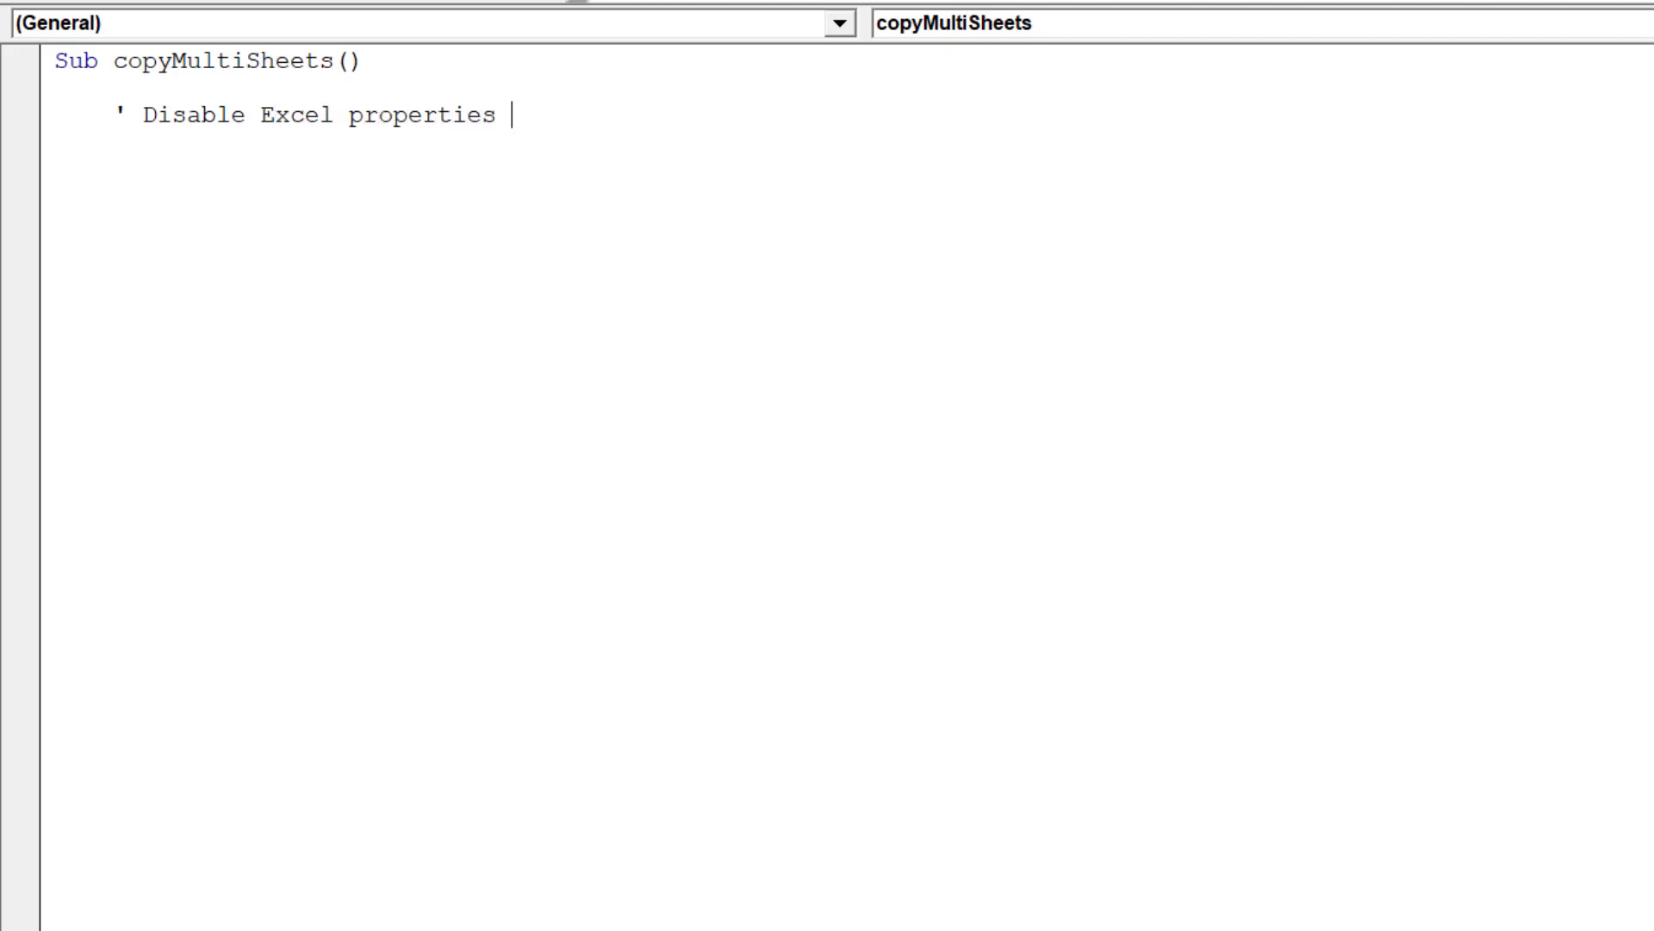
text(before macro )
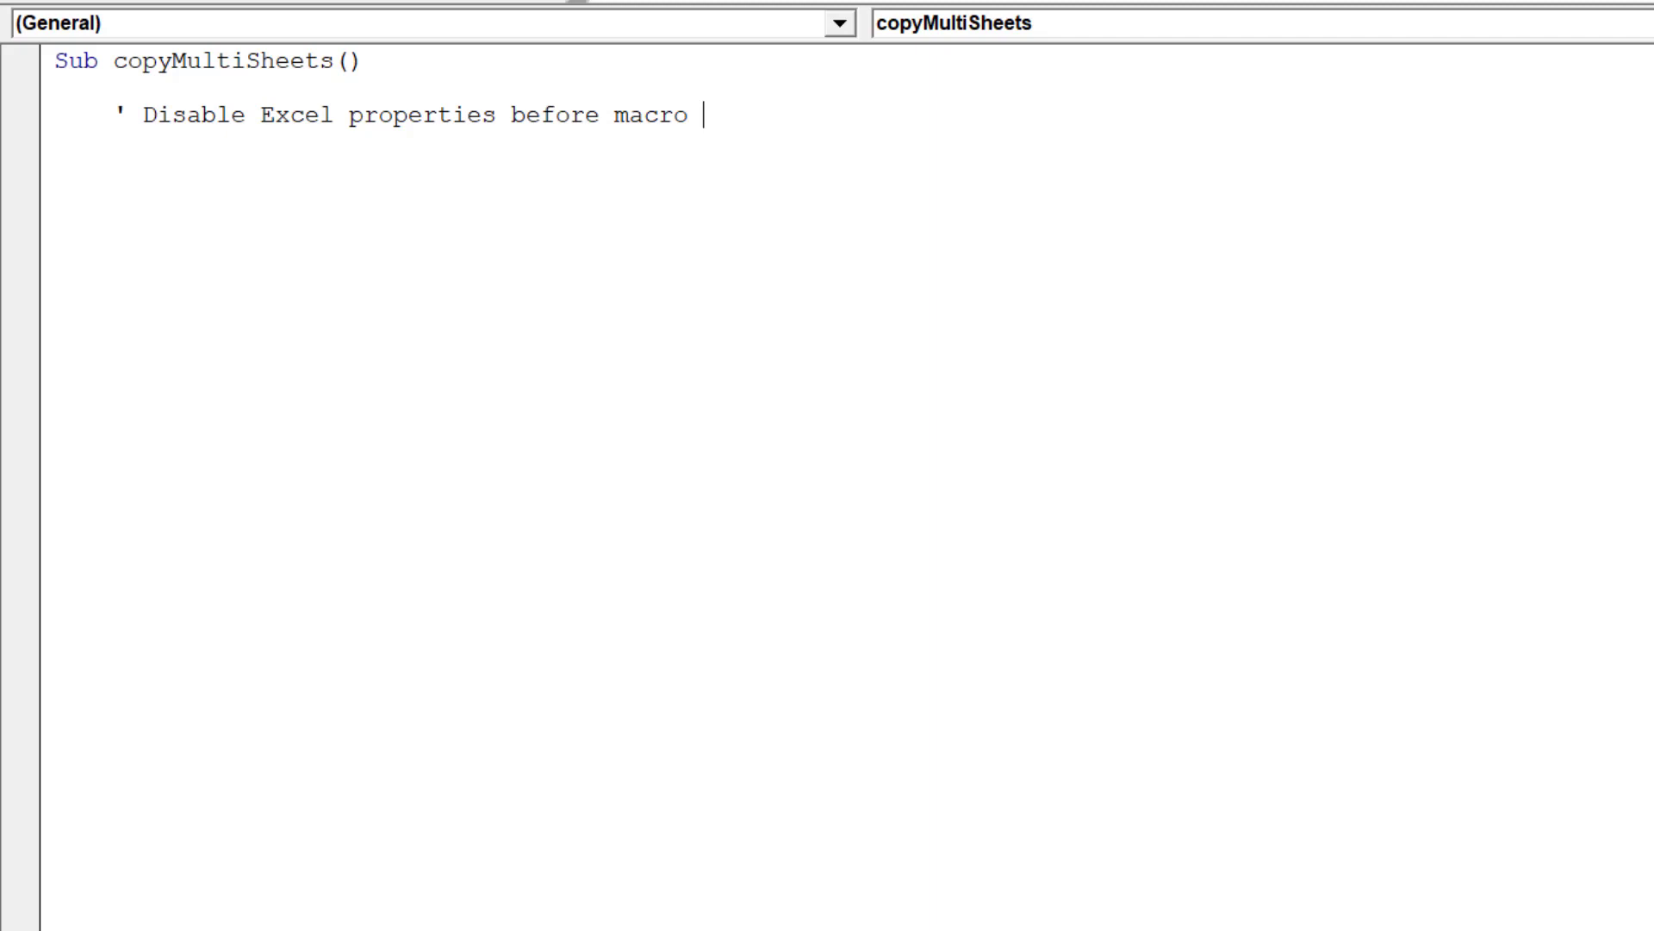
text(runs)
key(Return)
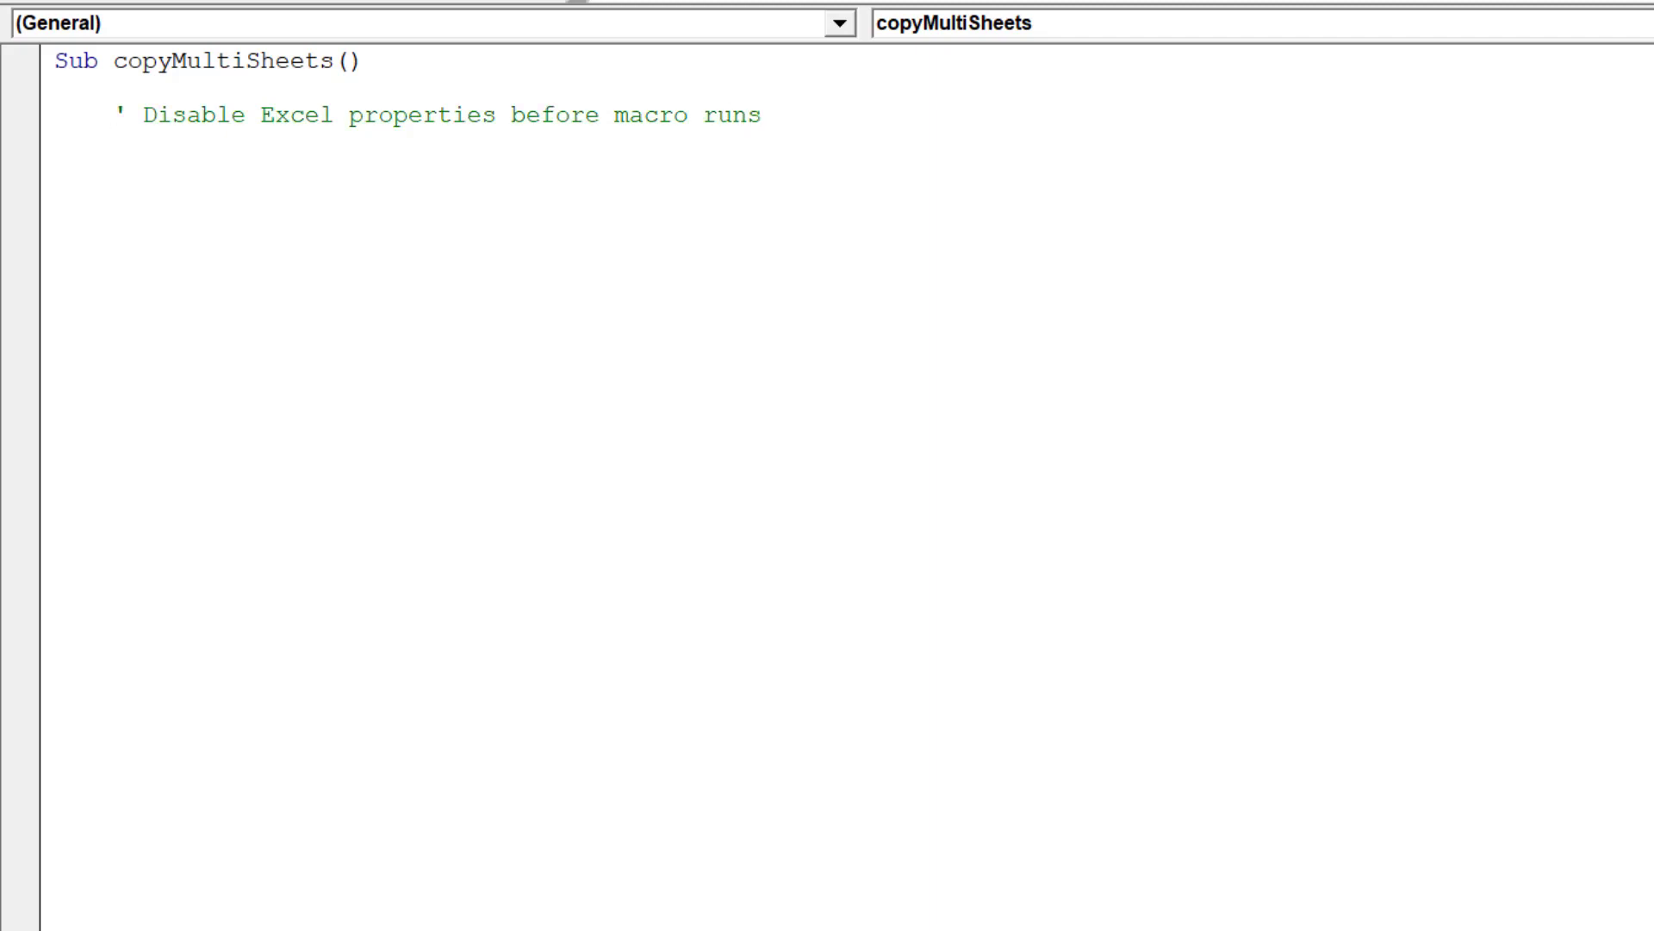
Open a With Application block setting .Calculation = xlCalculationManual and .EnableEvents = False.
text(With Ap)
text(plication     )
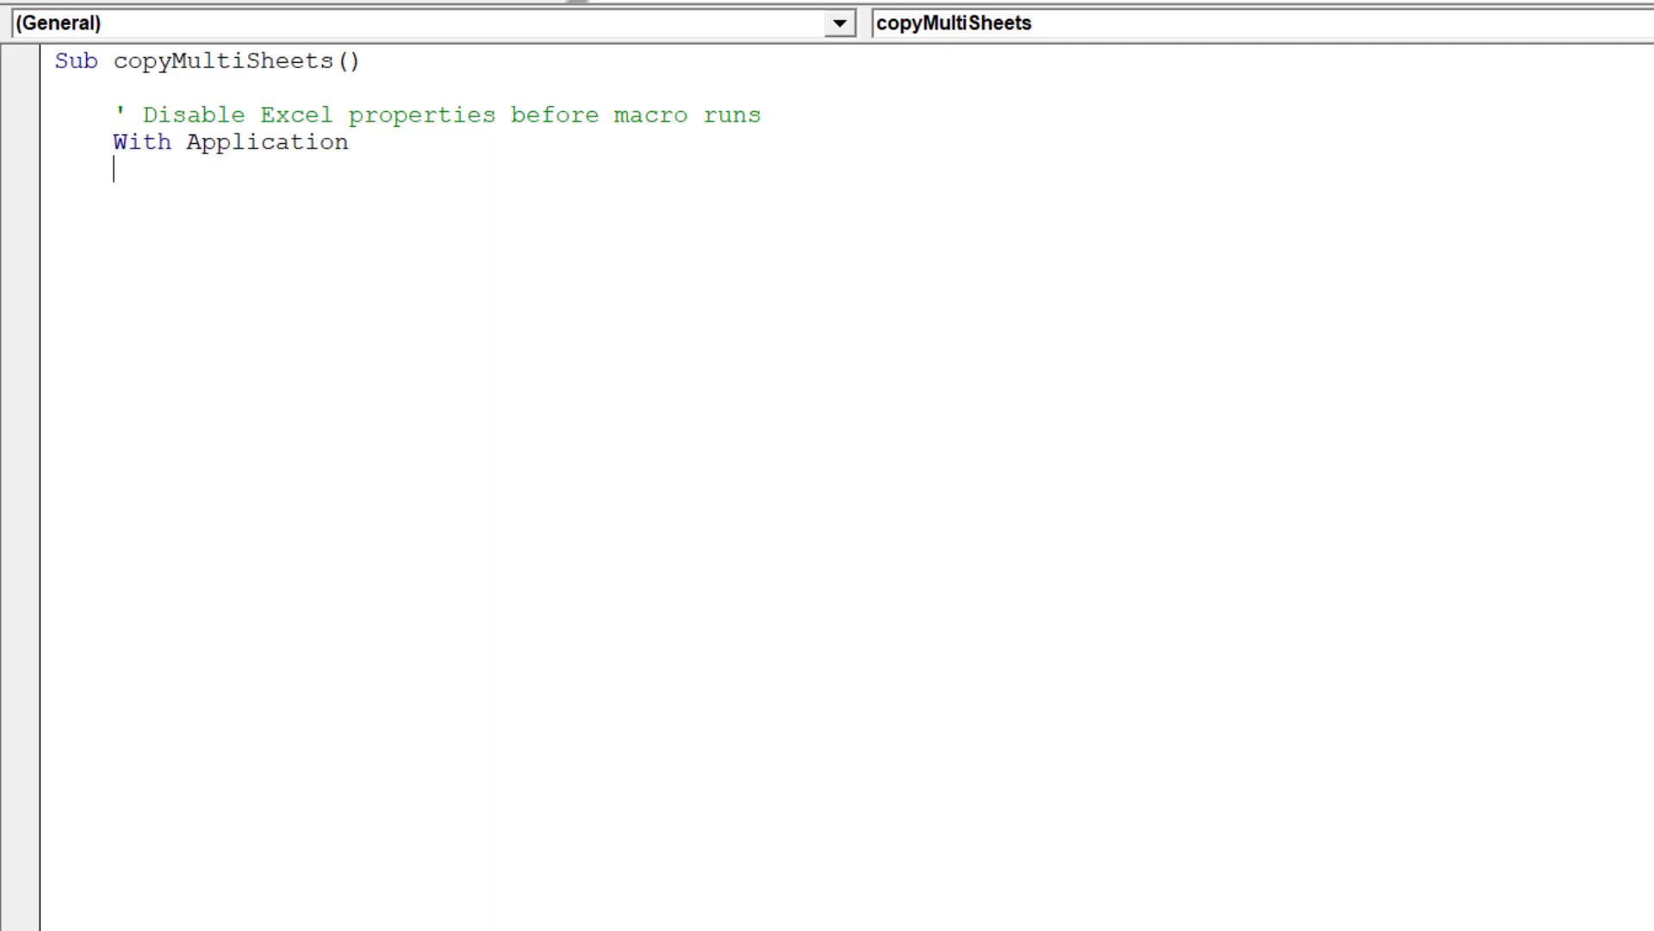
text(.c)
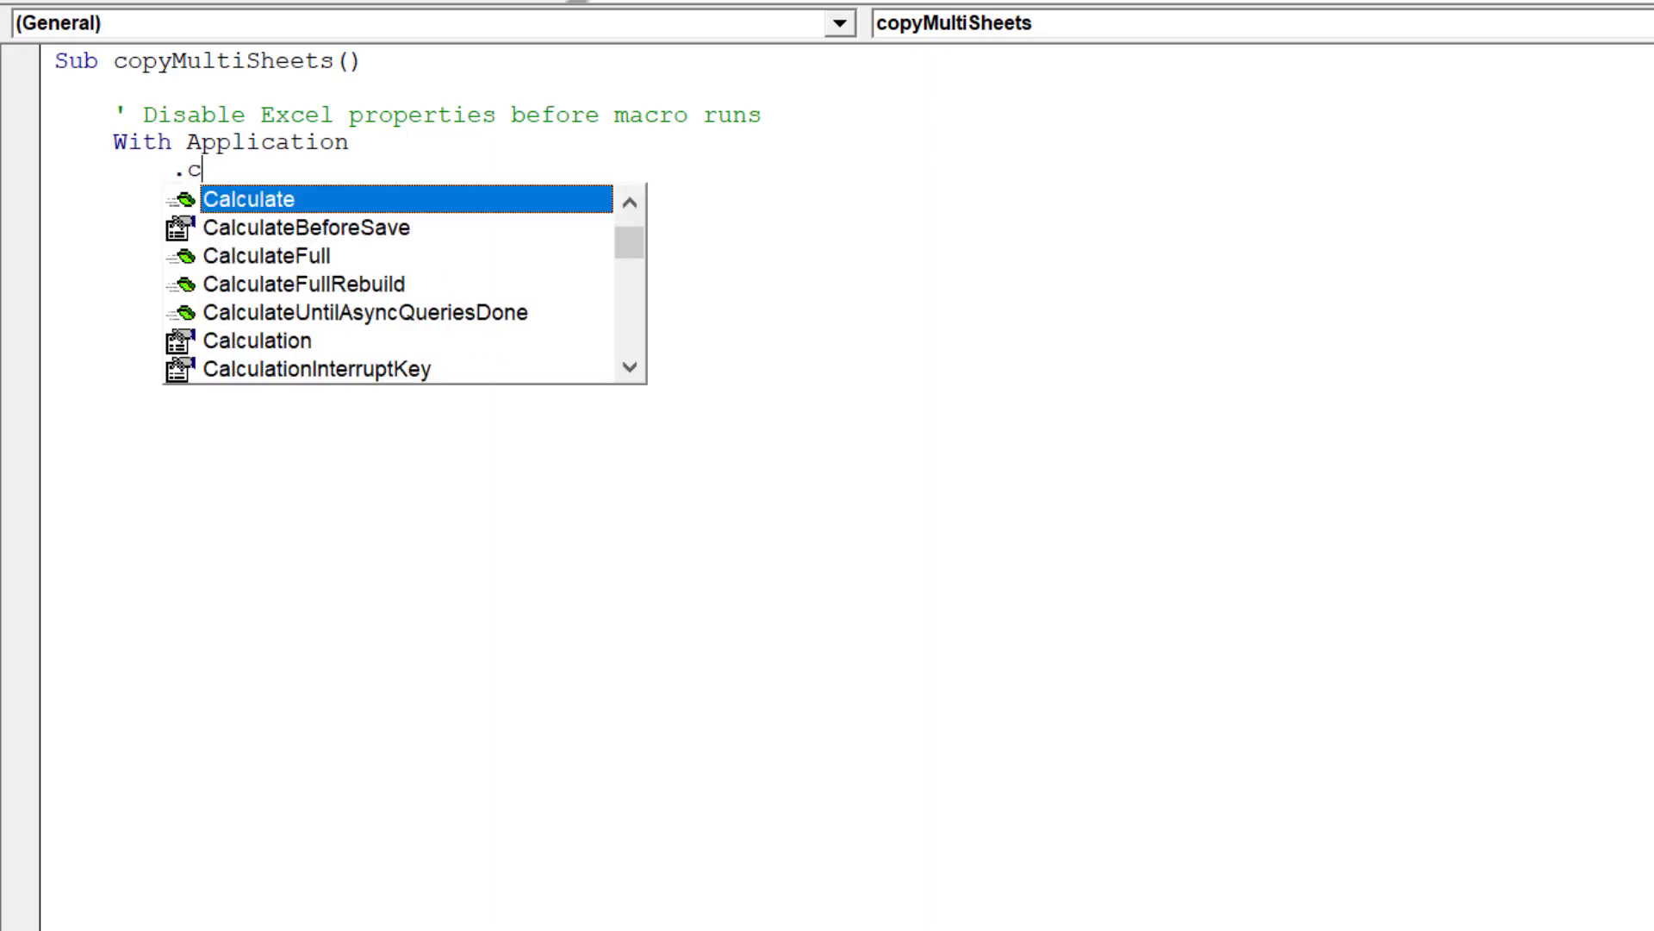
key(Down)
key(Down)
key(Down)
key(Down)
key(Down)
key(Tab)
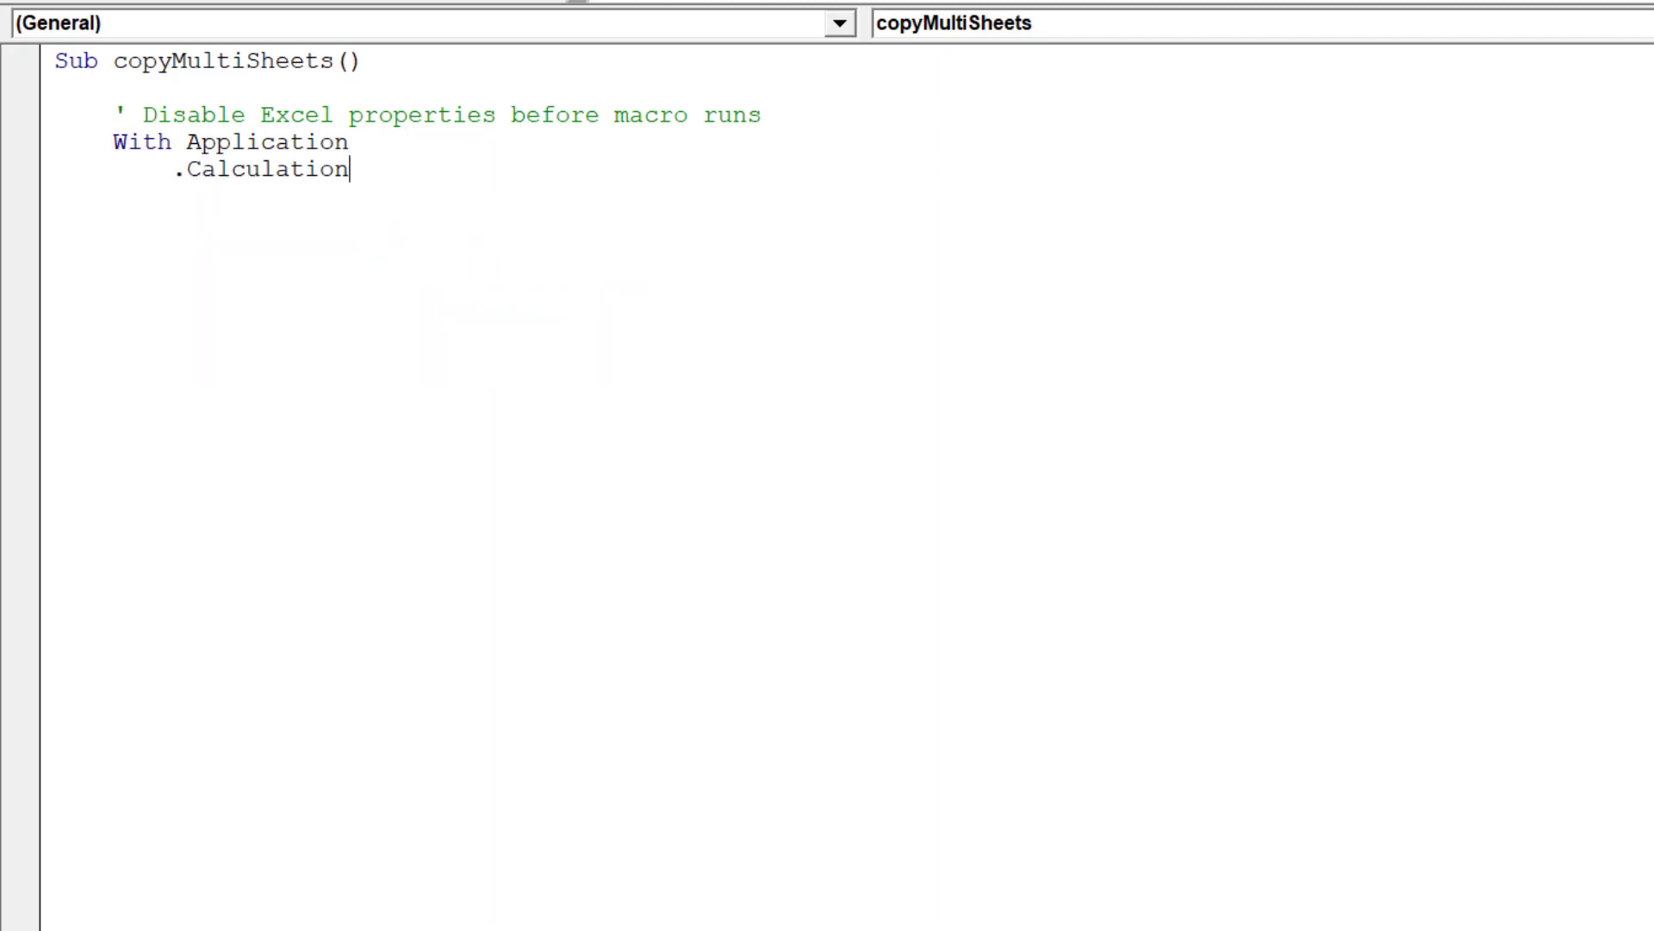
text( =)
key(Down)
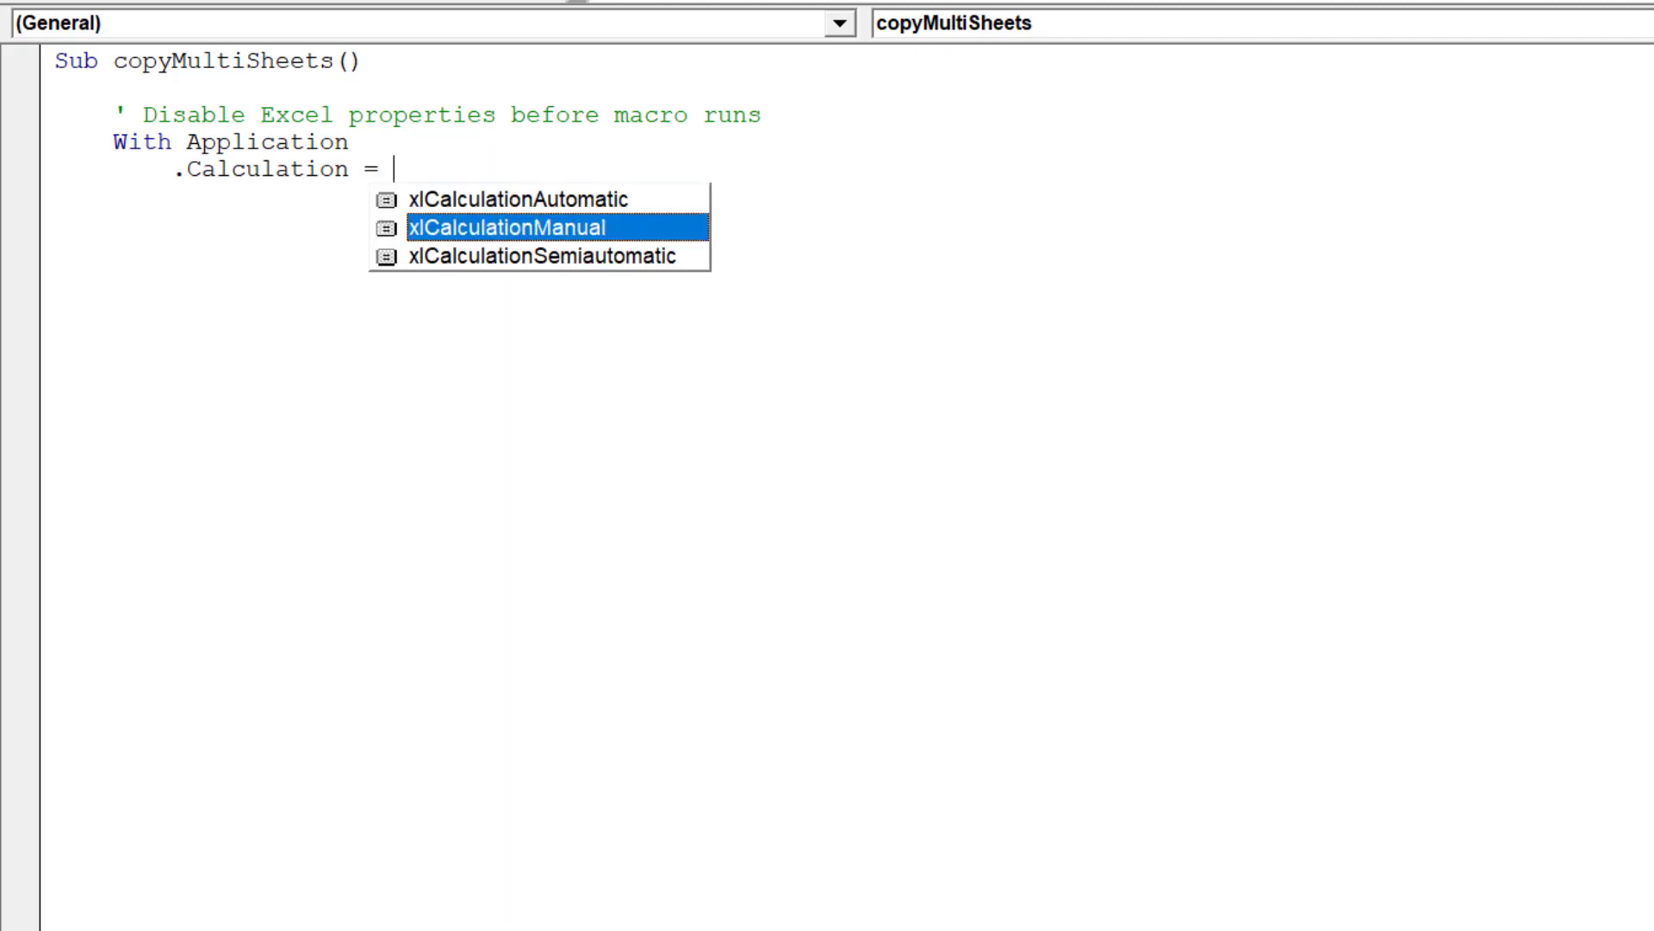
key(Return)
text(.)
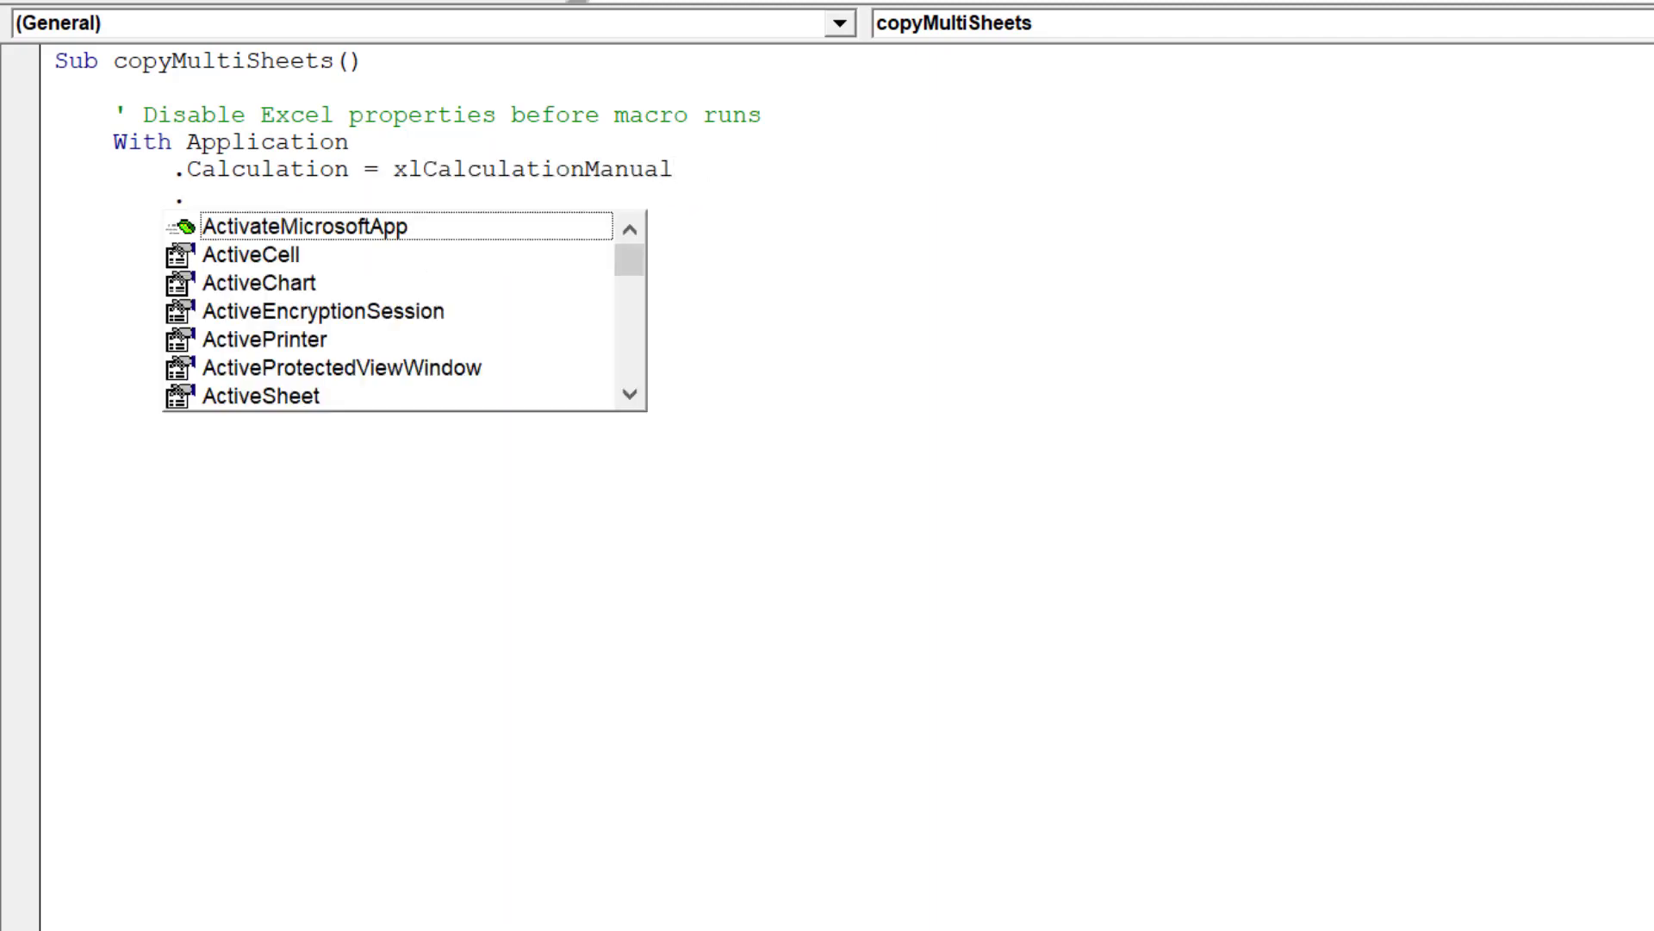
text(en)
key(Down)
key(Down)
key(Down)
key(Down)
key(space)
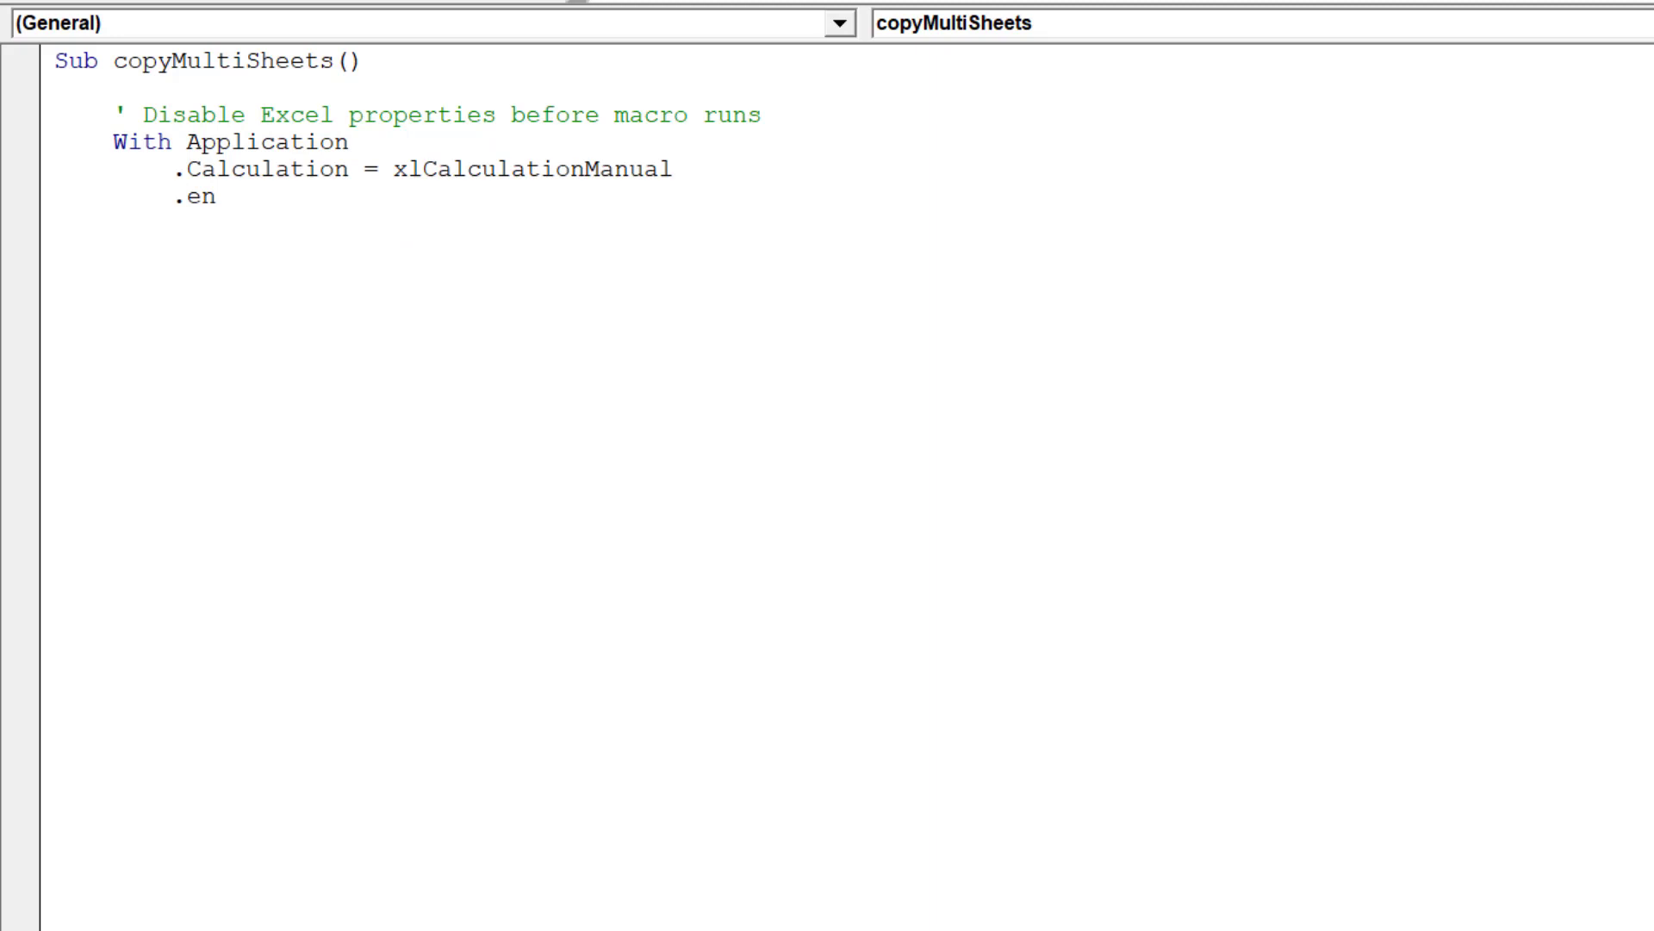
text(= f)
key(Tab)
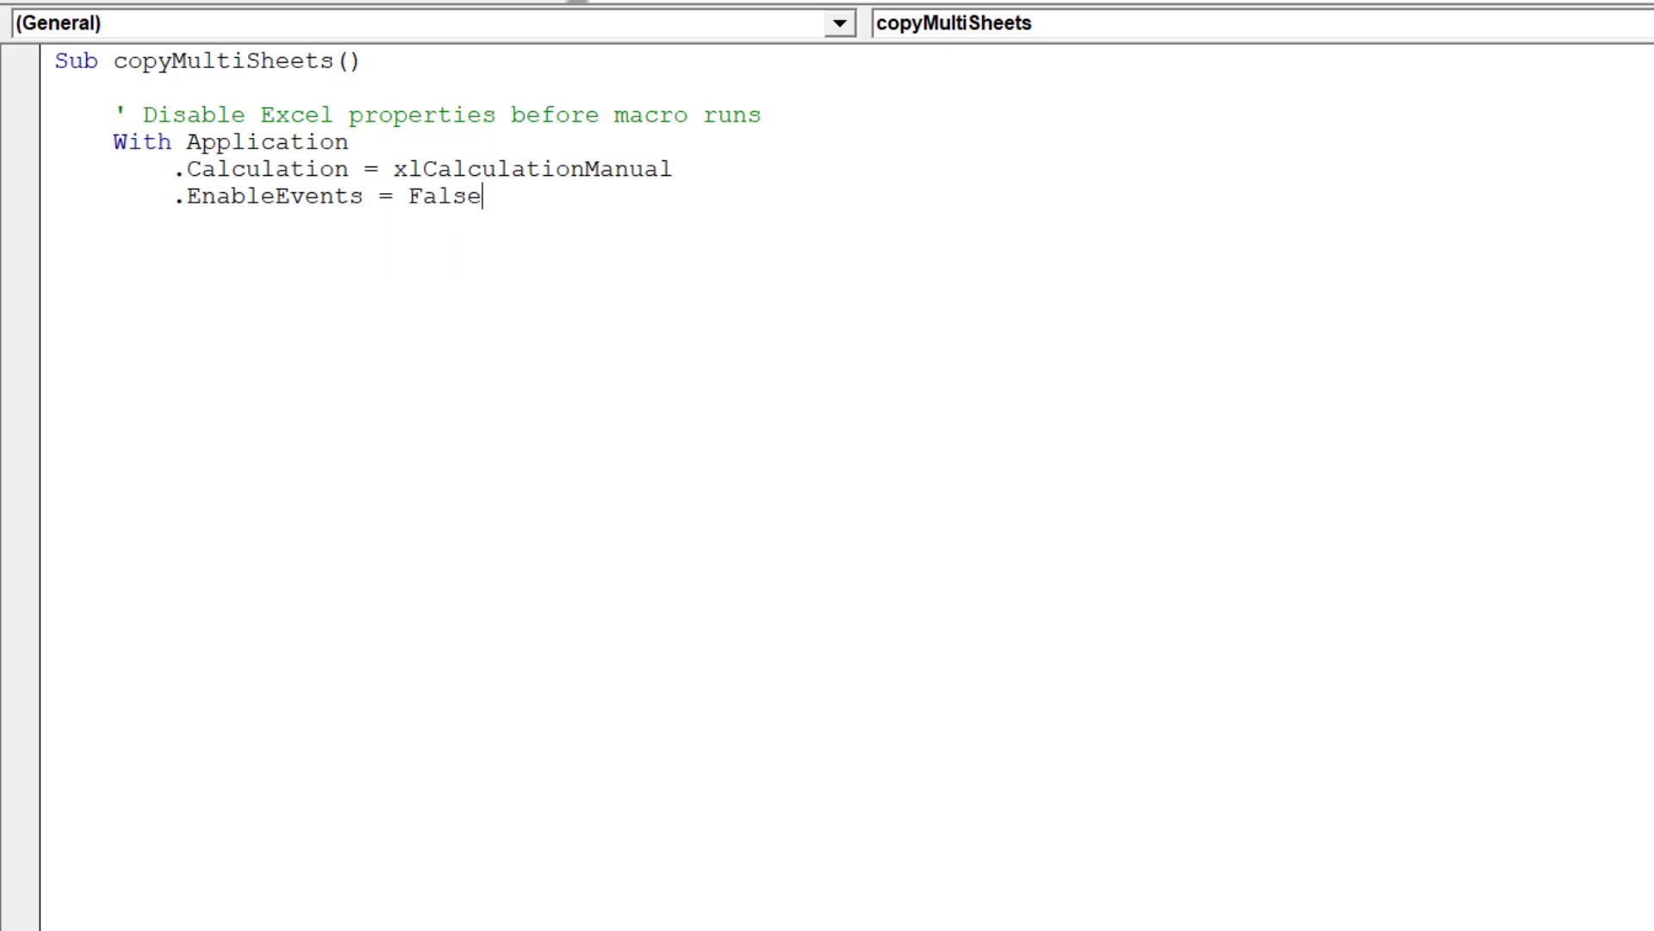
Add .ScreenUpdating = False and close the block with End With.
text(.sc)
key(Tab)
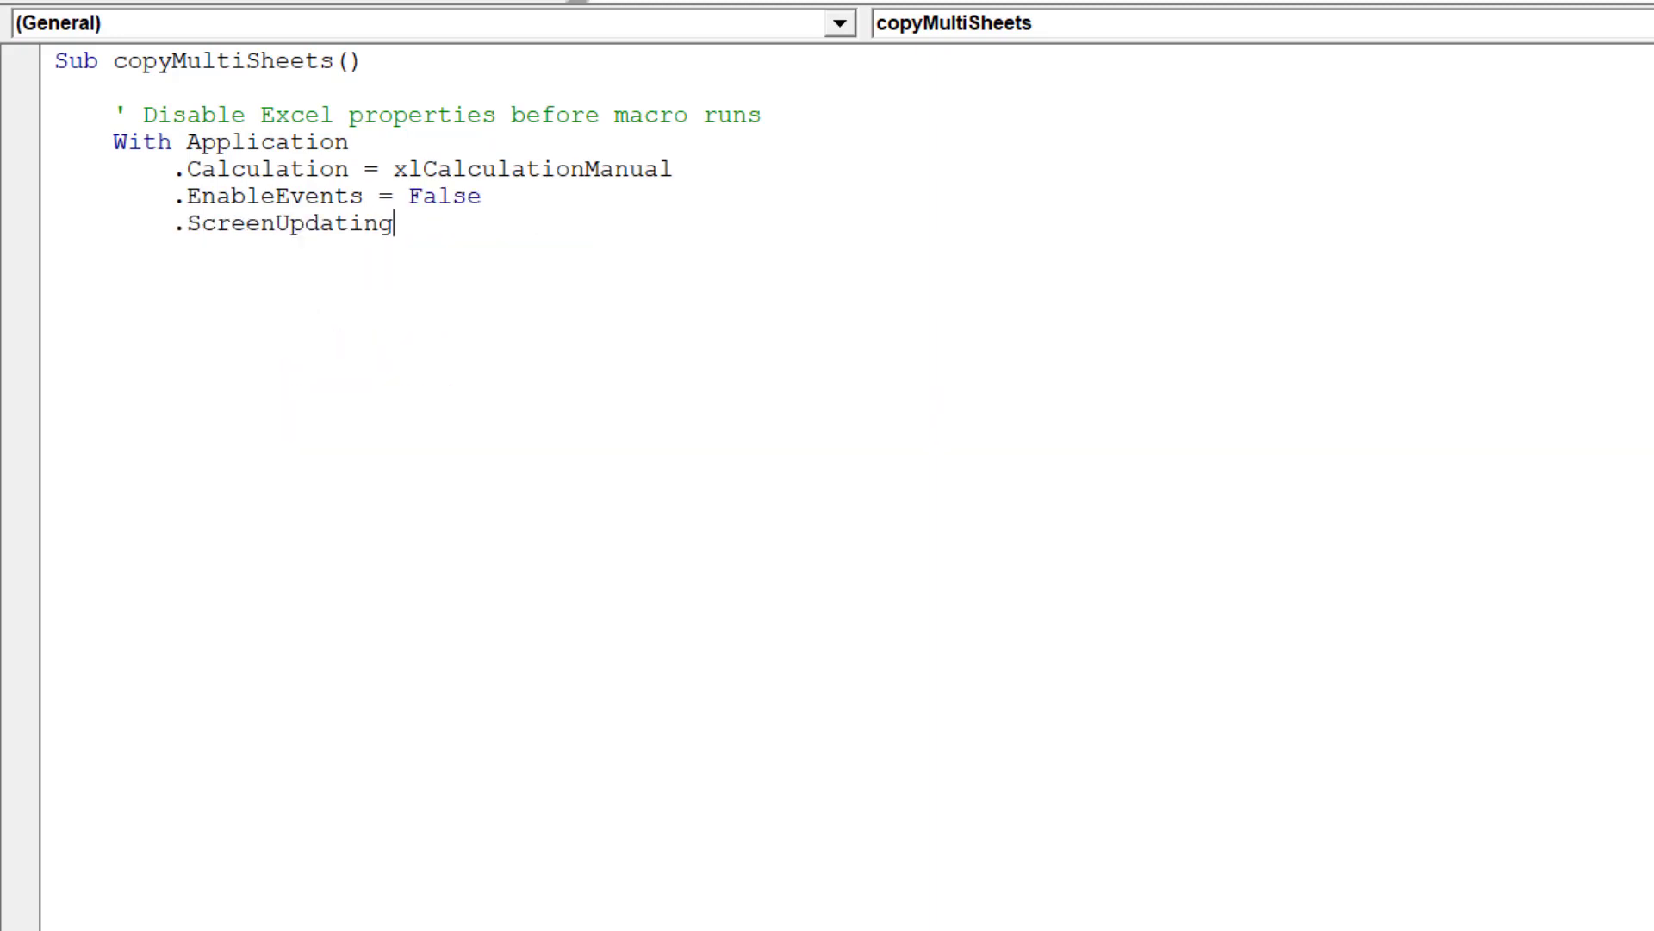
text( =)
key(Tab)
text(End Wi)
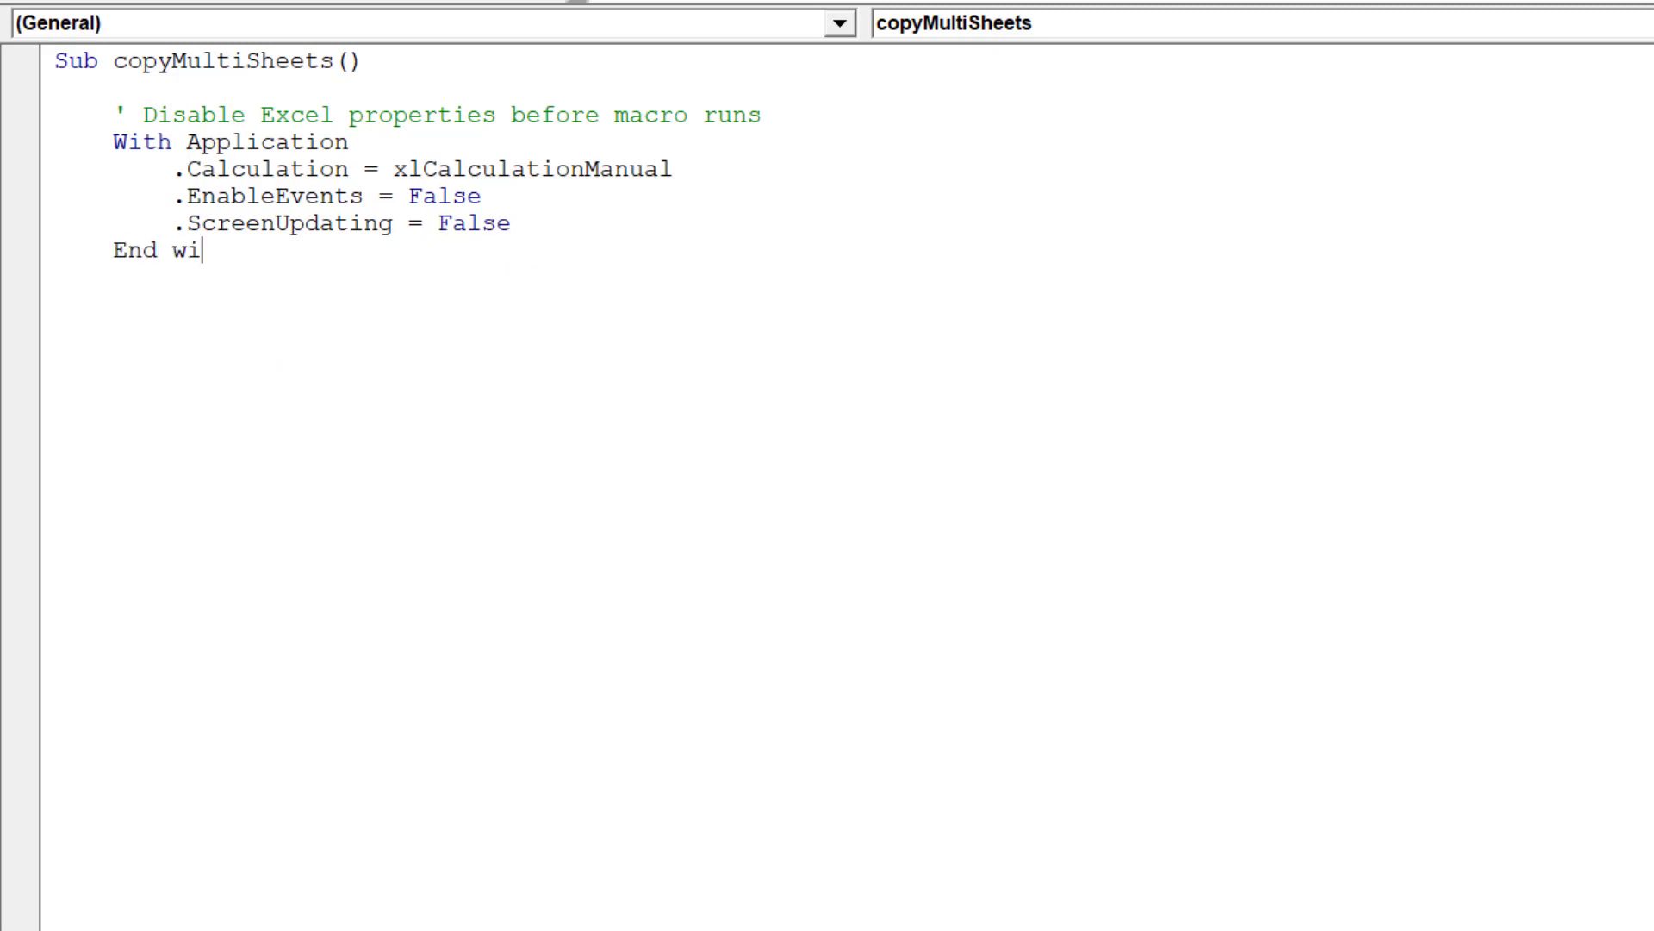
text(th)
key(Return)
scroll(828, 483, down, 1)
scroll(827, 482, down, 1)
Add the comment 'Declare object variables and their type'.
scroll(827, 482, down, 2)
scroll(827, 482, down, 1)
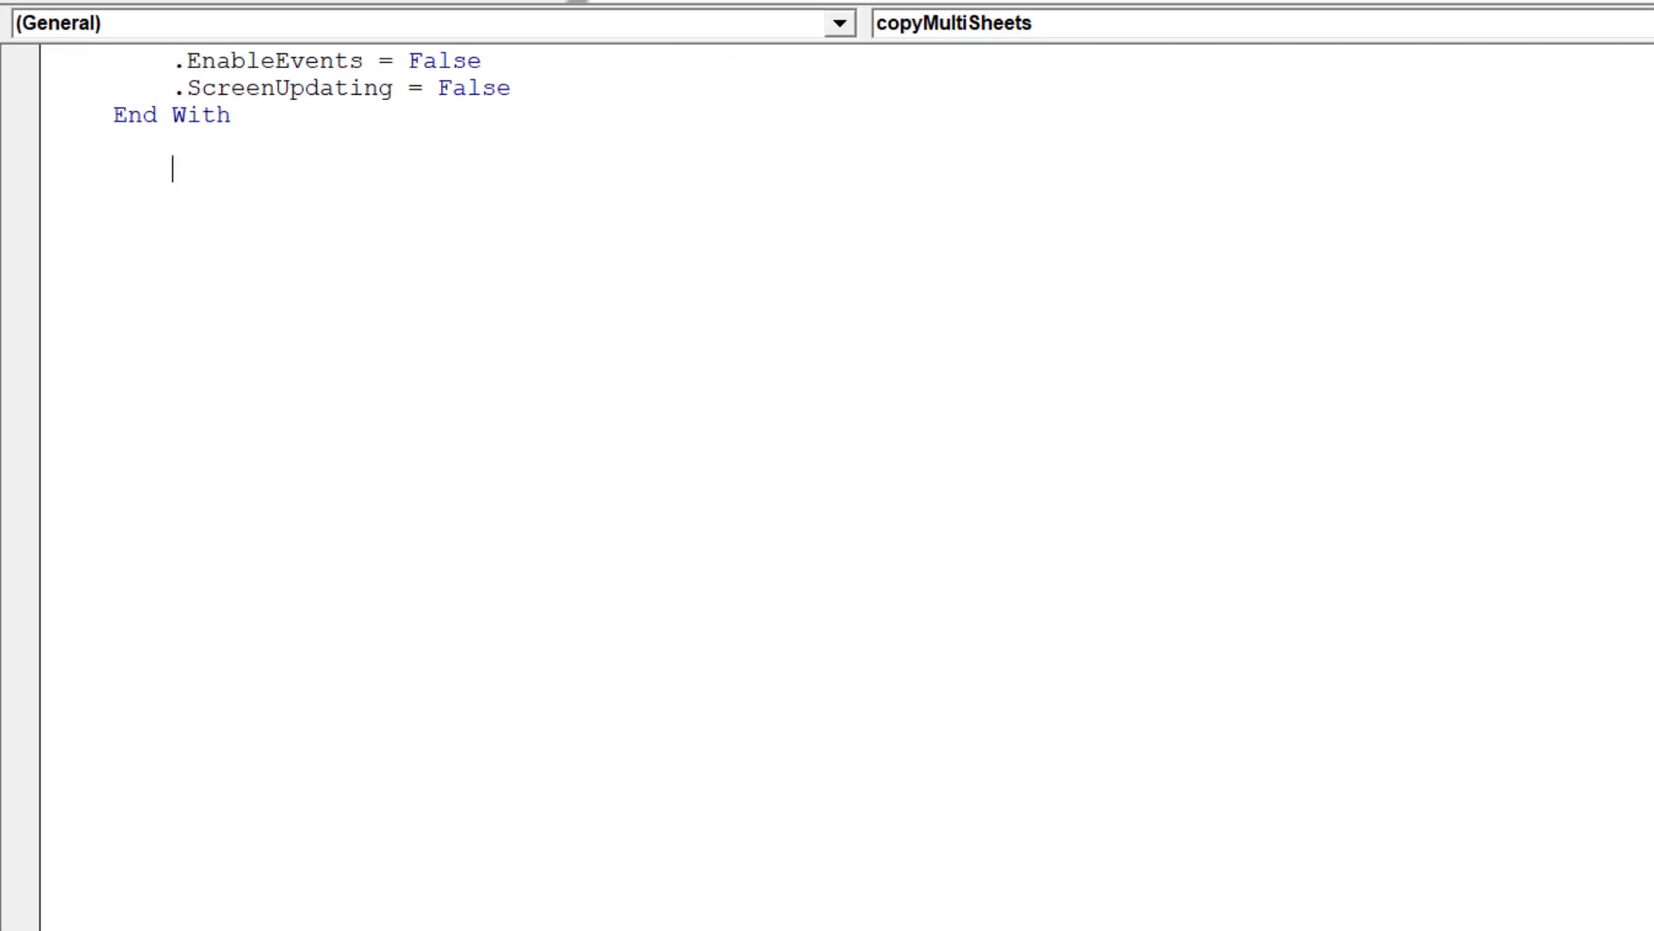
text(' )
text(Declare o)
text(bject var)
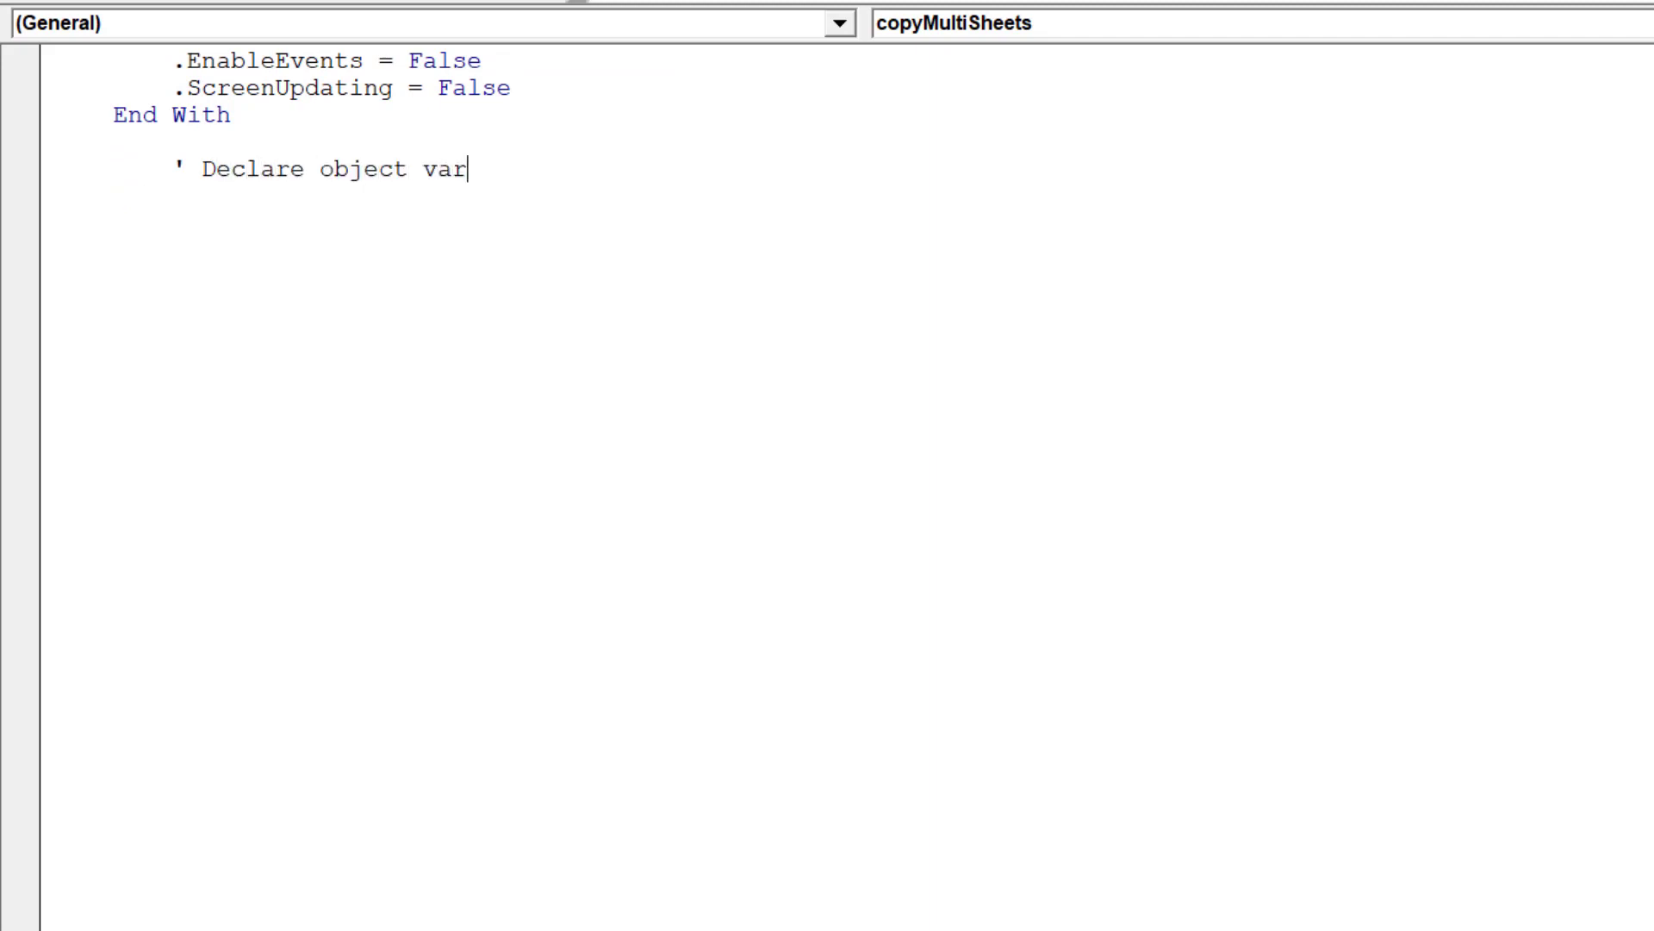
text(iables a)
text(nd their type)
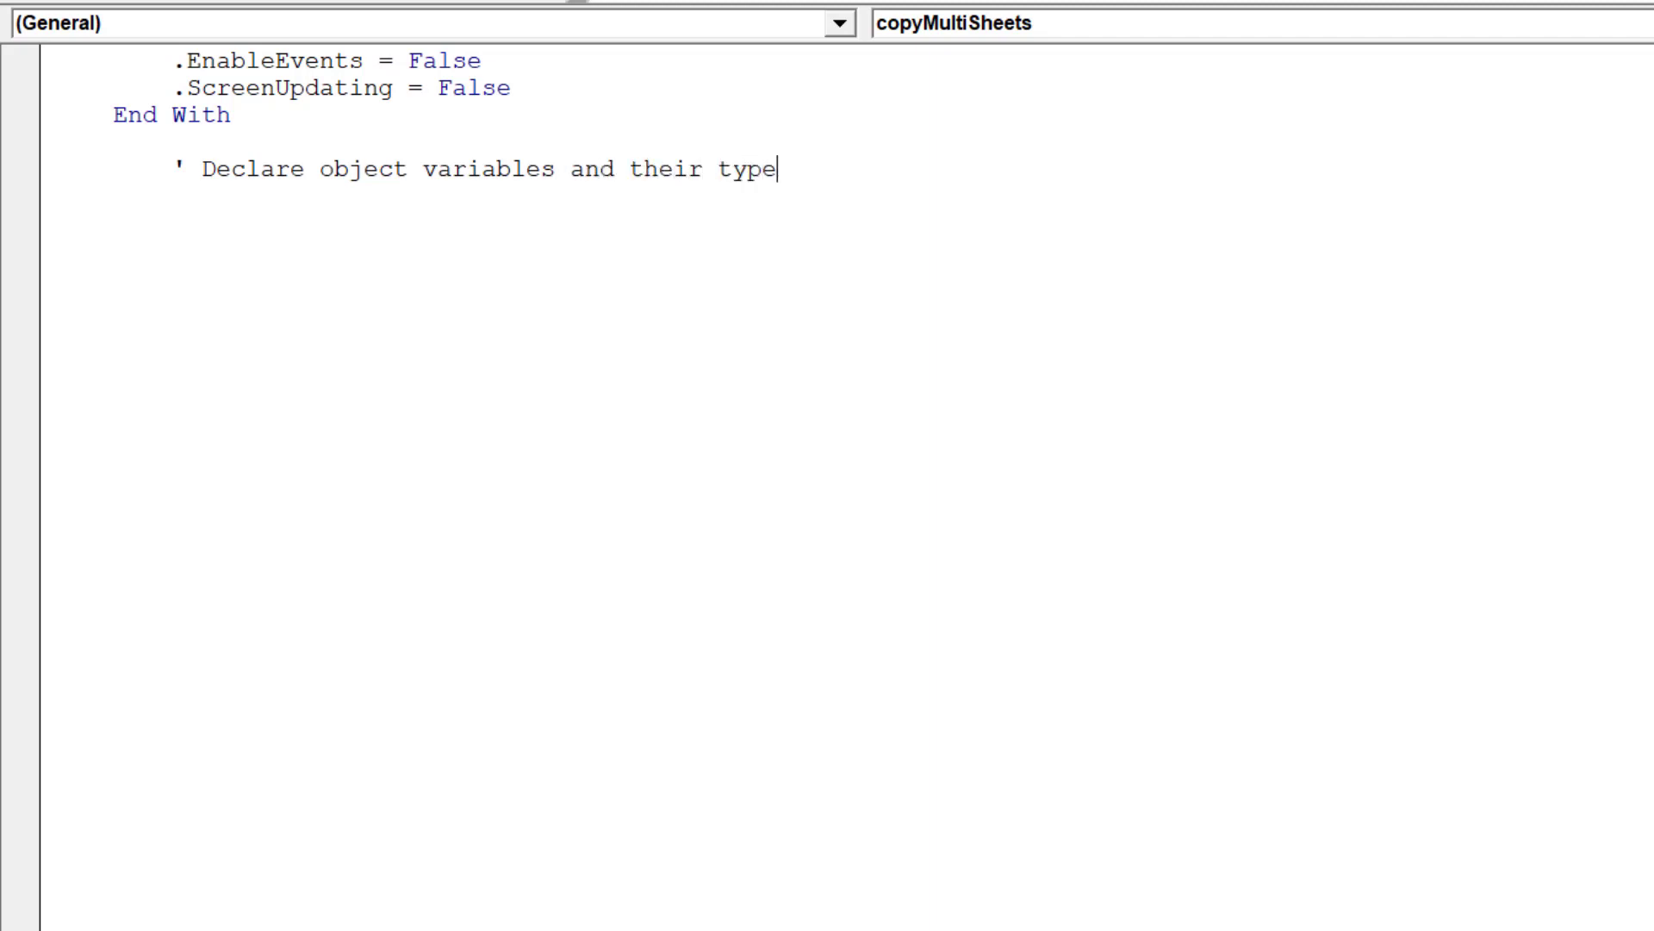
key(Return)
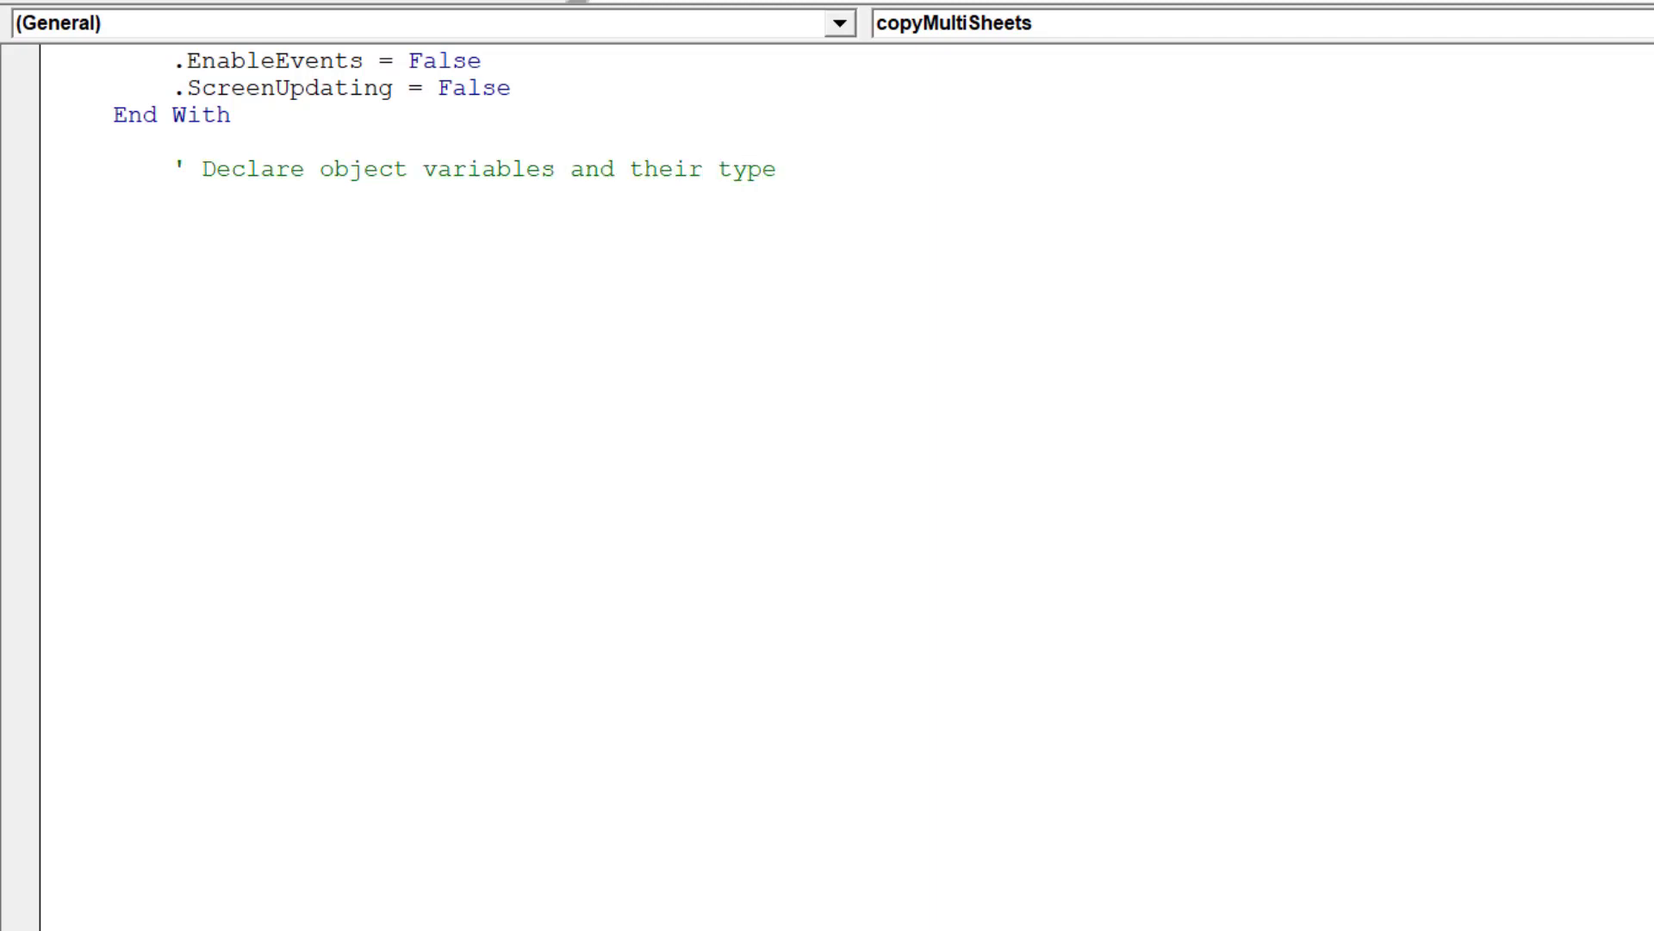
Write one Dim line declaring x, y, z, sh As Worksheet, startSheet and previousSheet As String.
text(Dim x)
text( as str)
key(Tab)
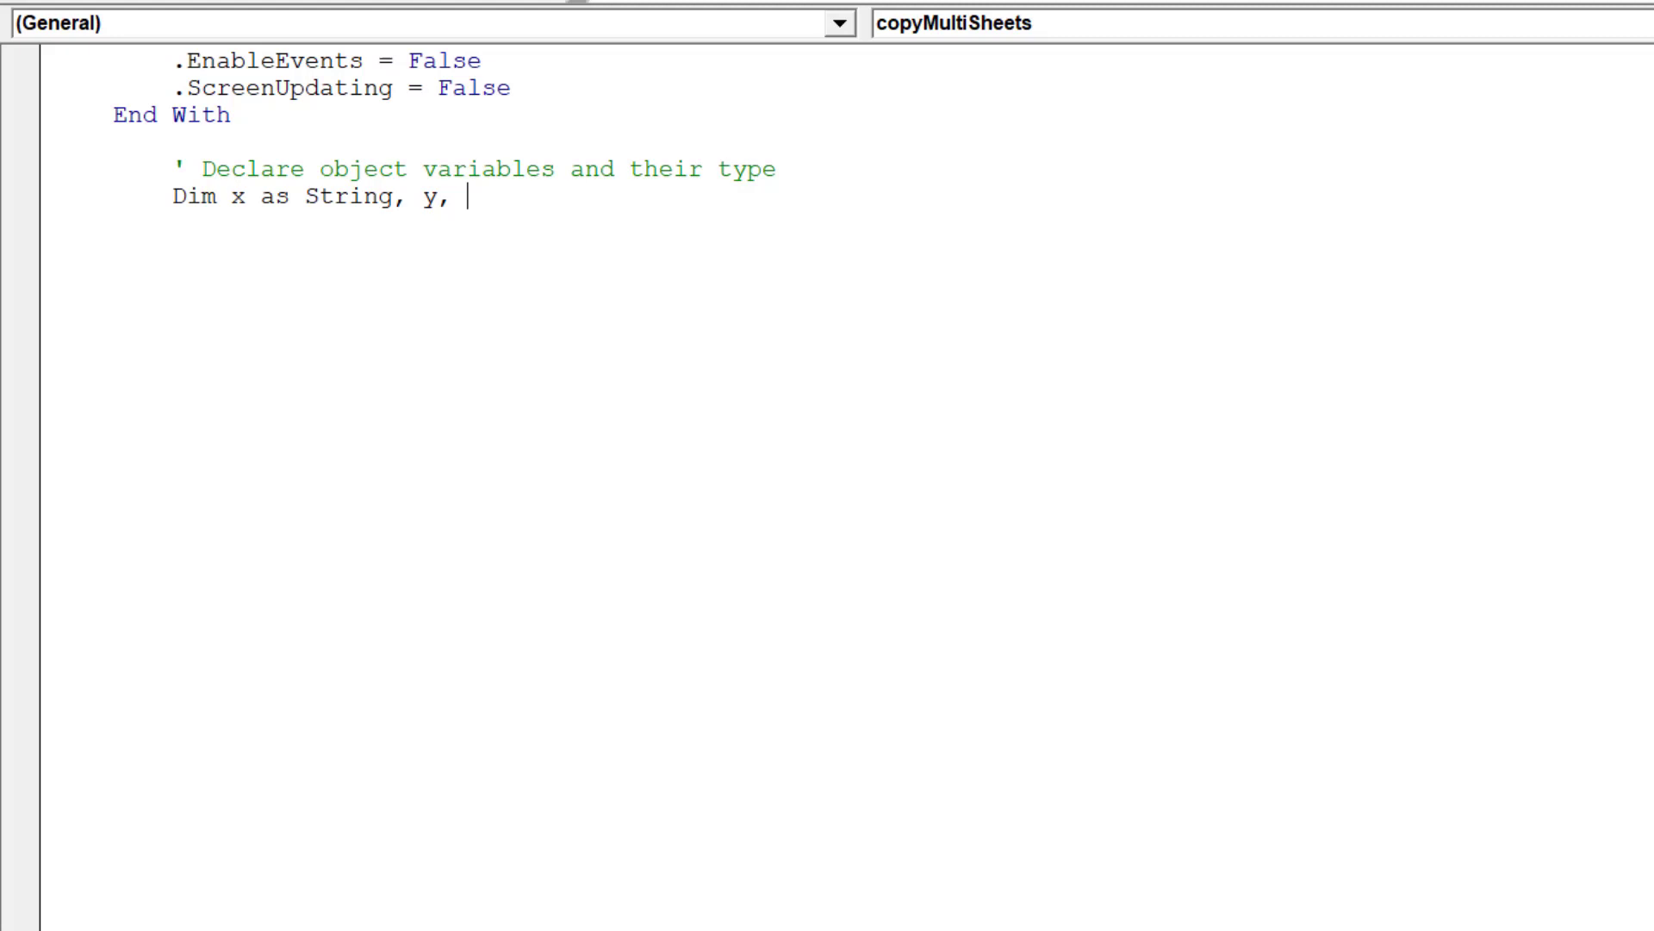
text(z as Str)
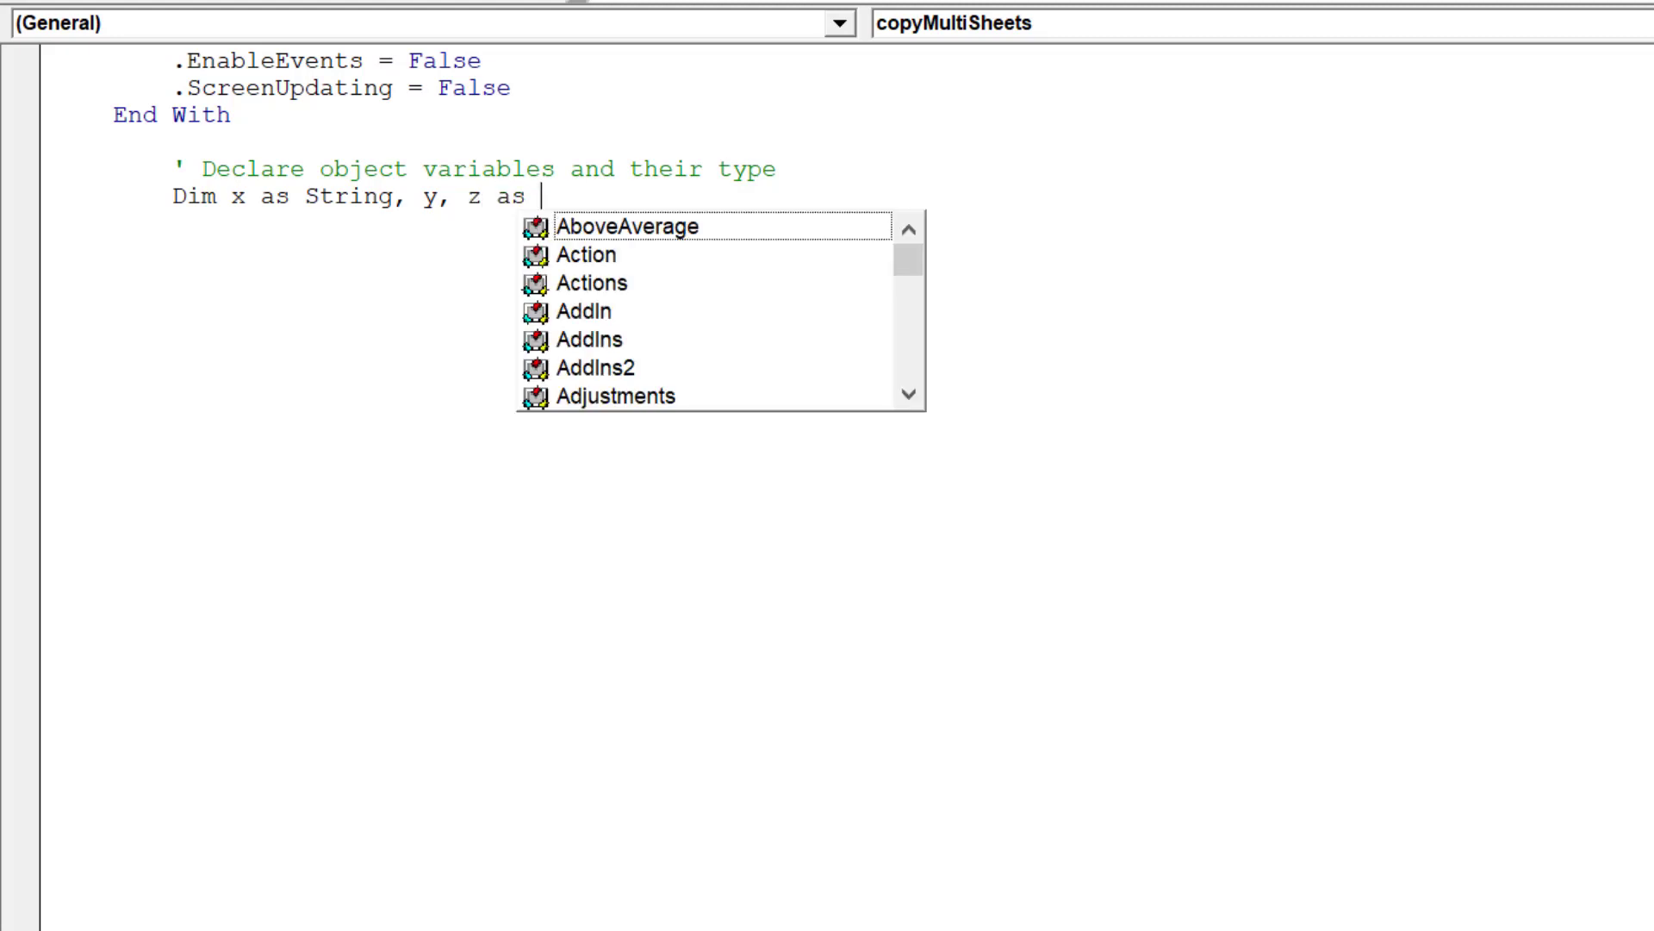
text(in)
key(Tab)
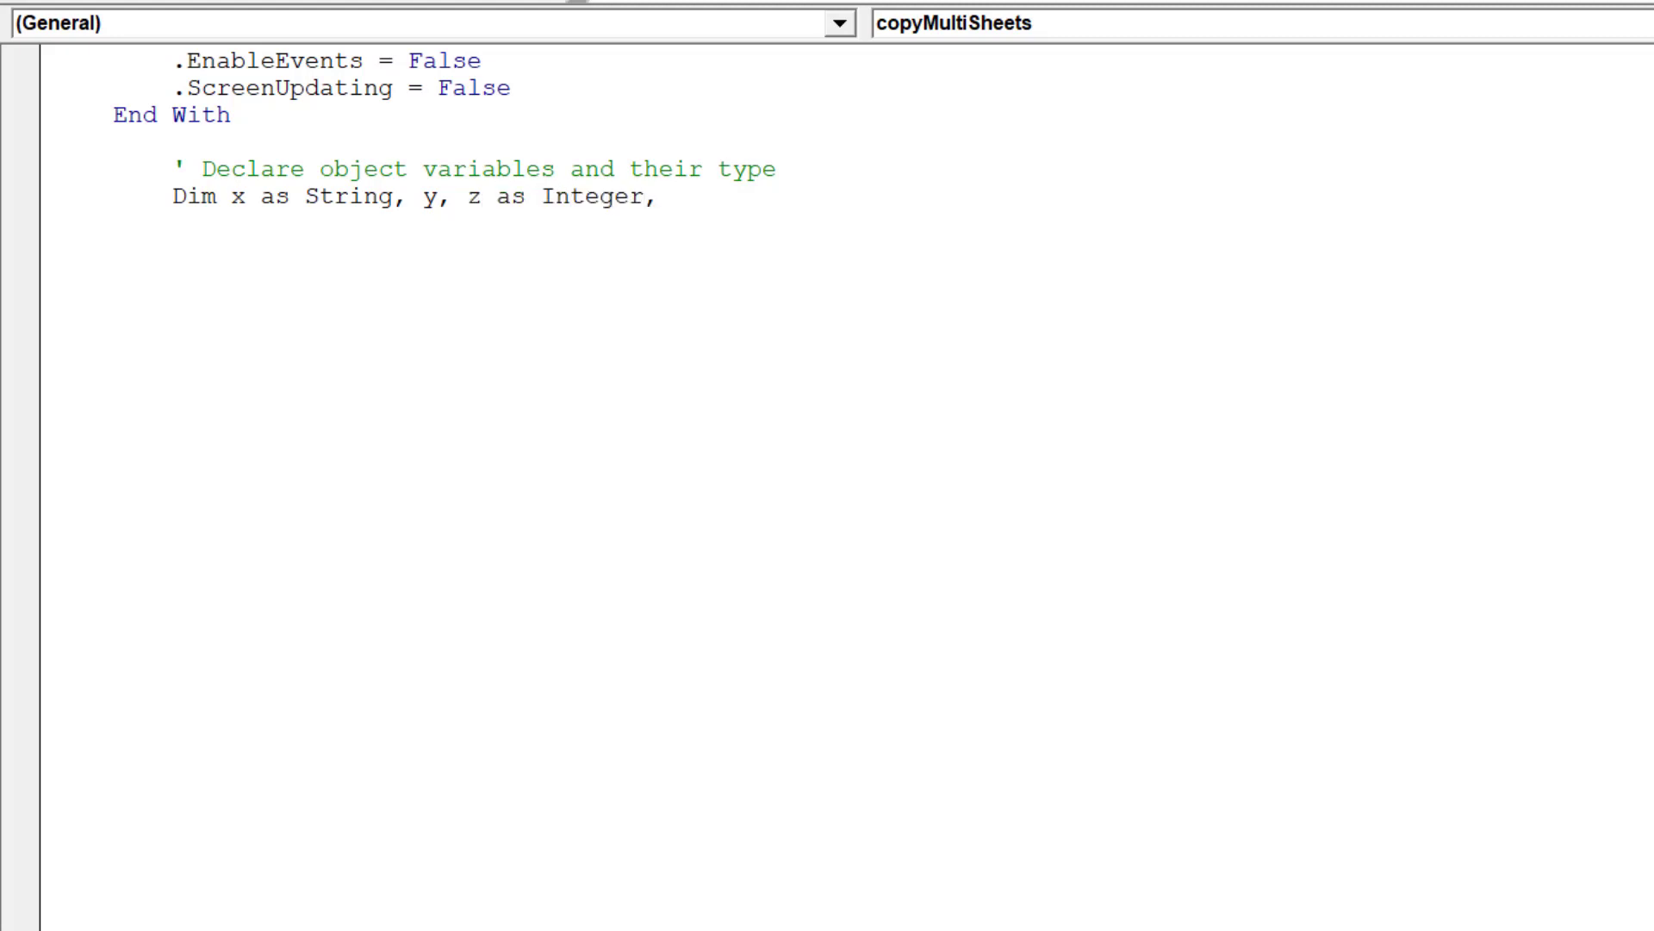
text( sh as wor)
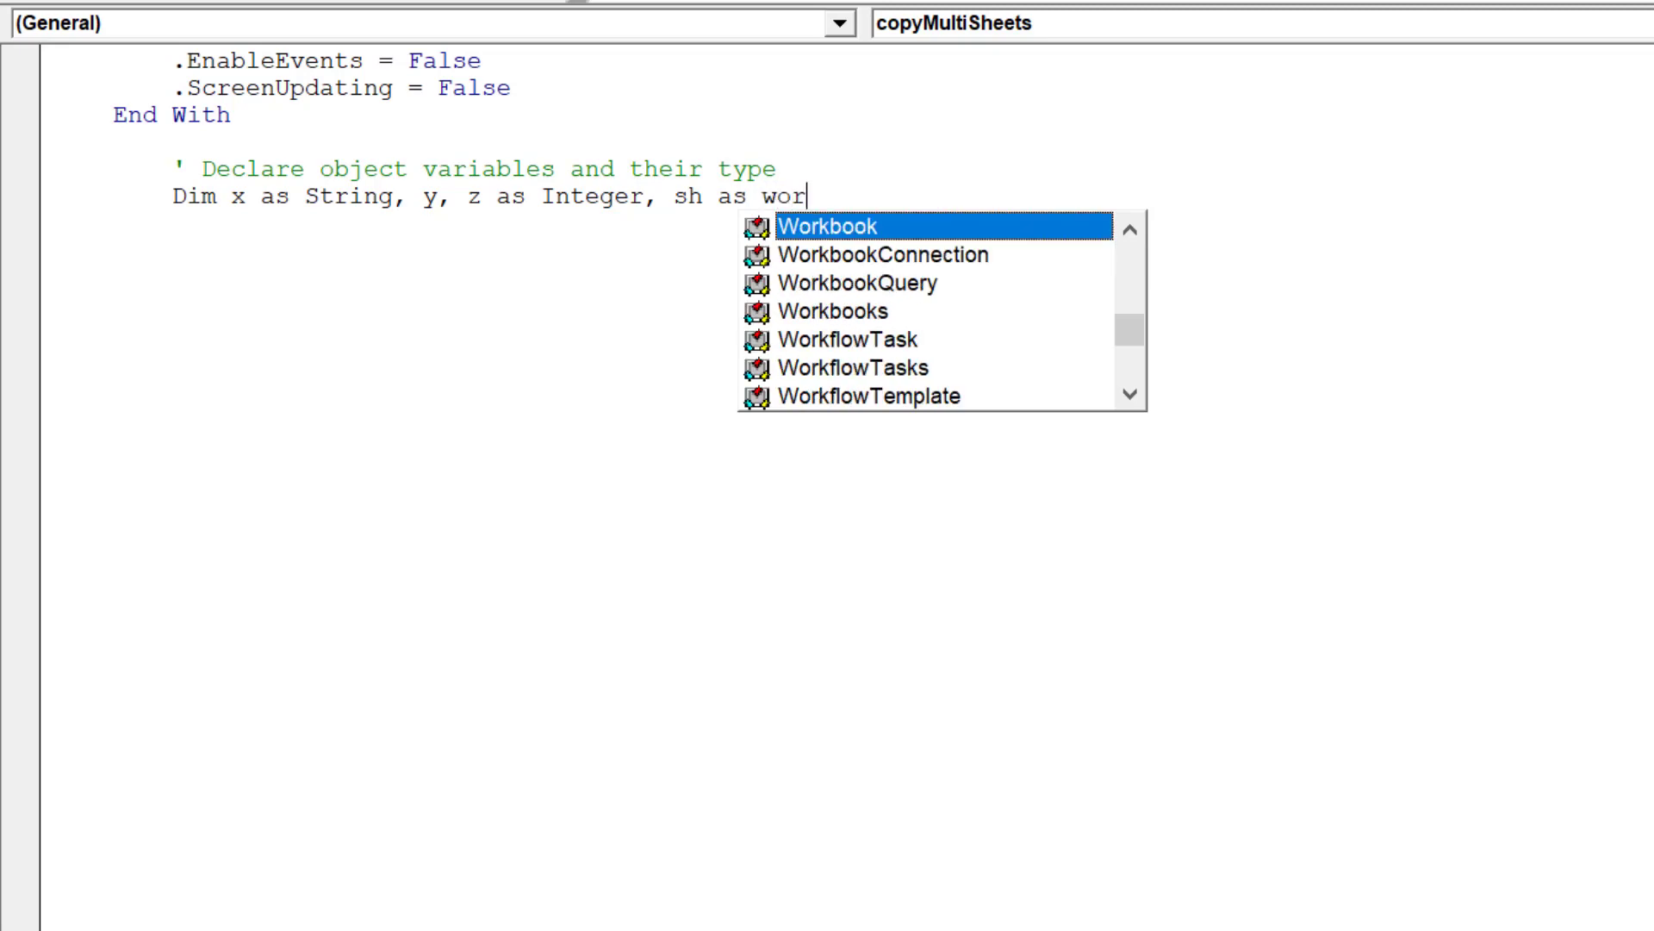
text(ks)
key(Tab)
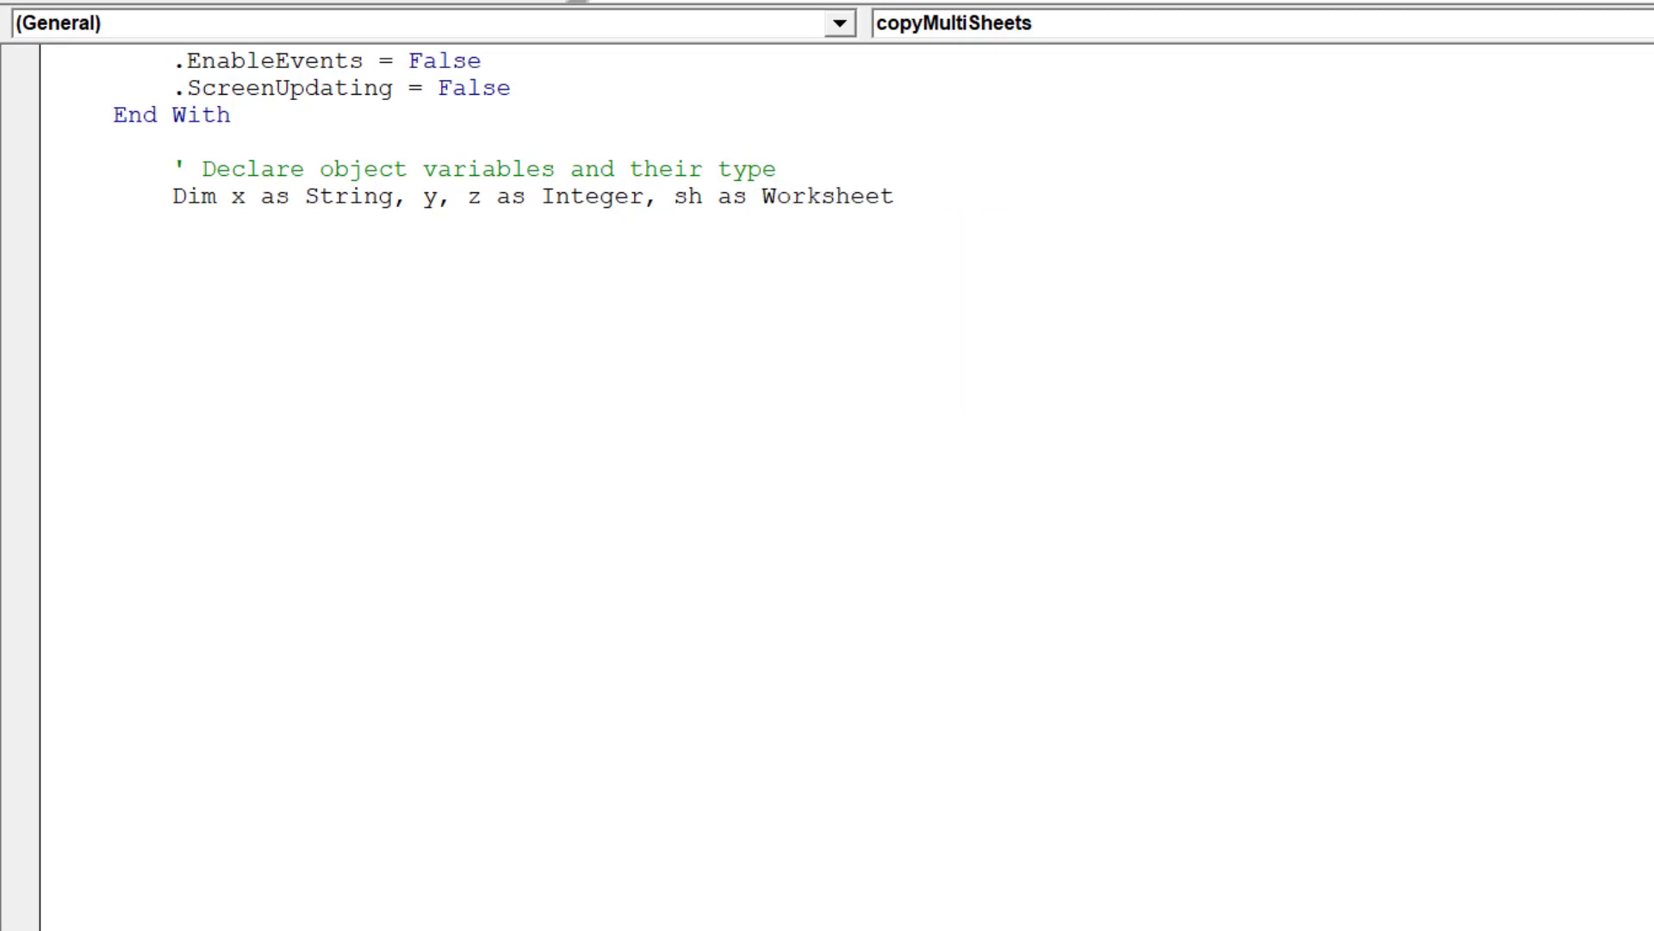
text(, start)
text(Sheet)
text( as str)
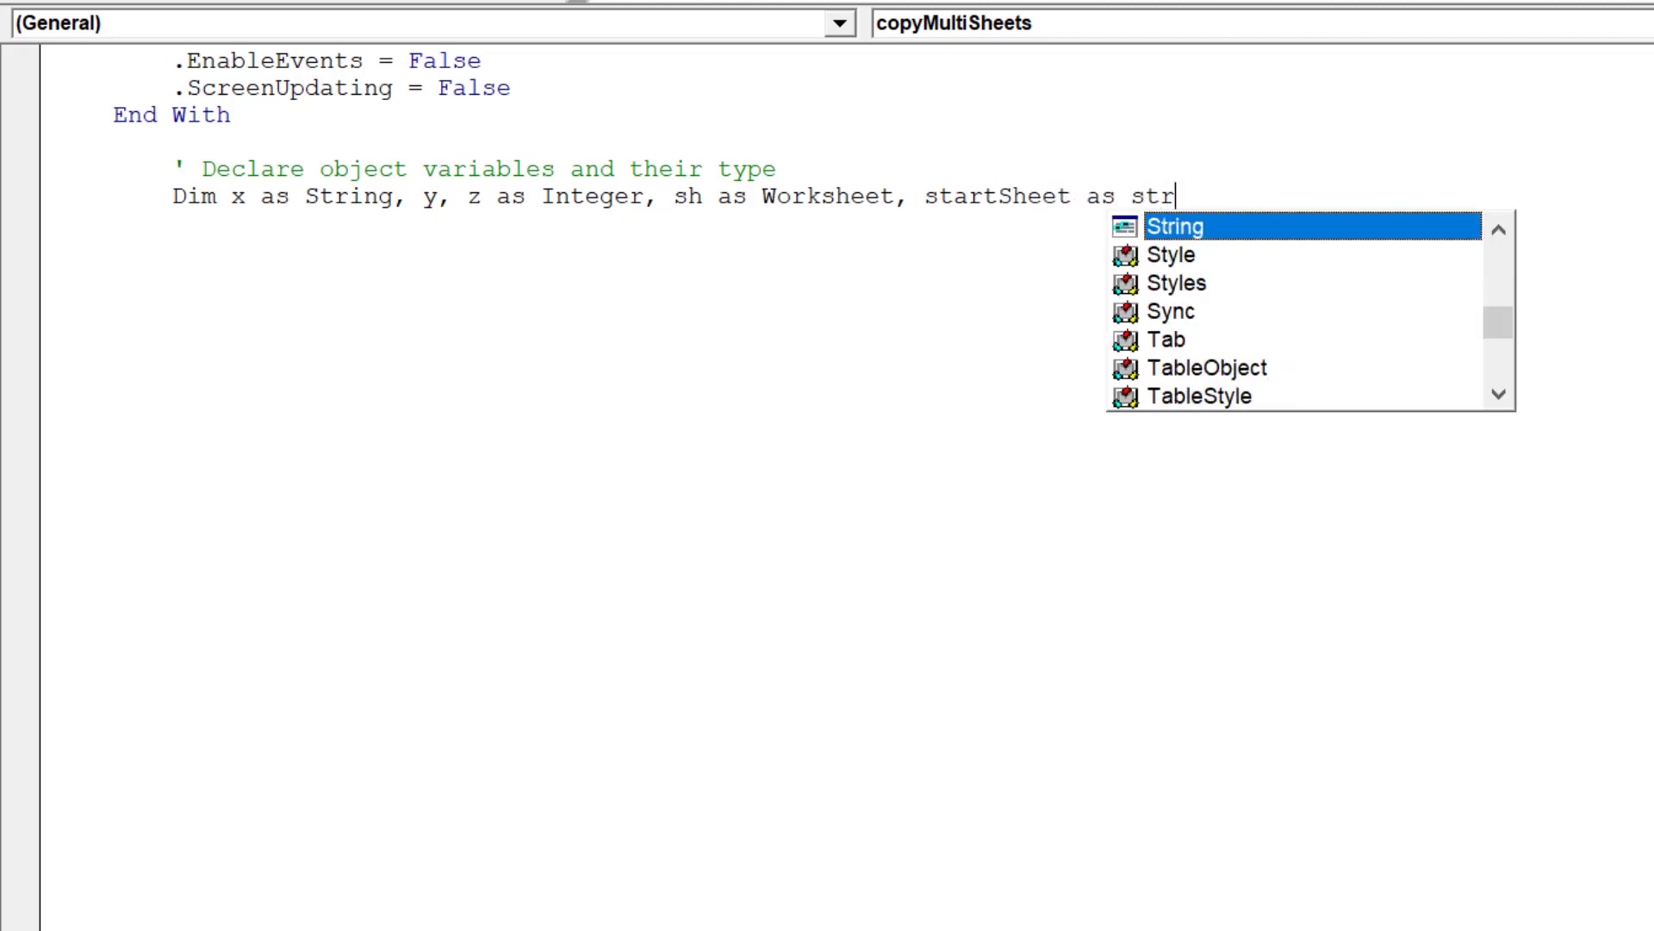
key(Tab)
text(, pr)
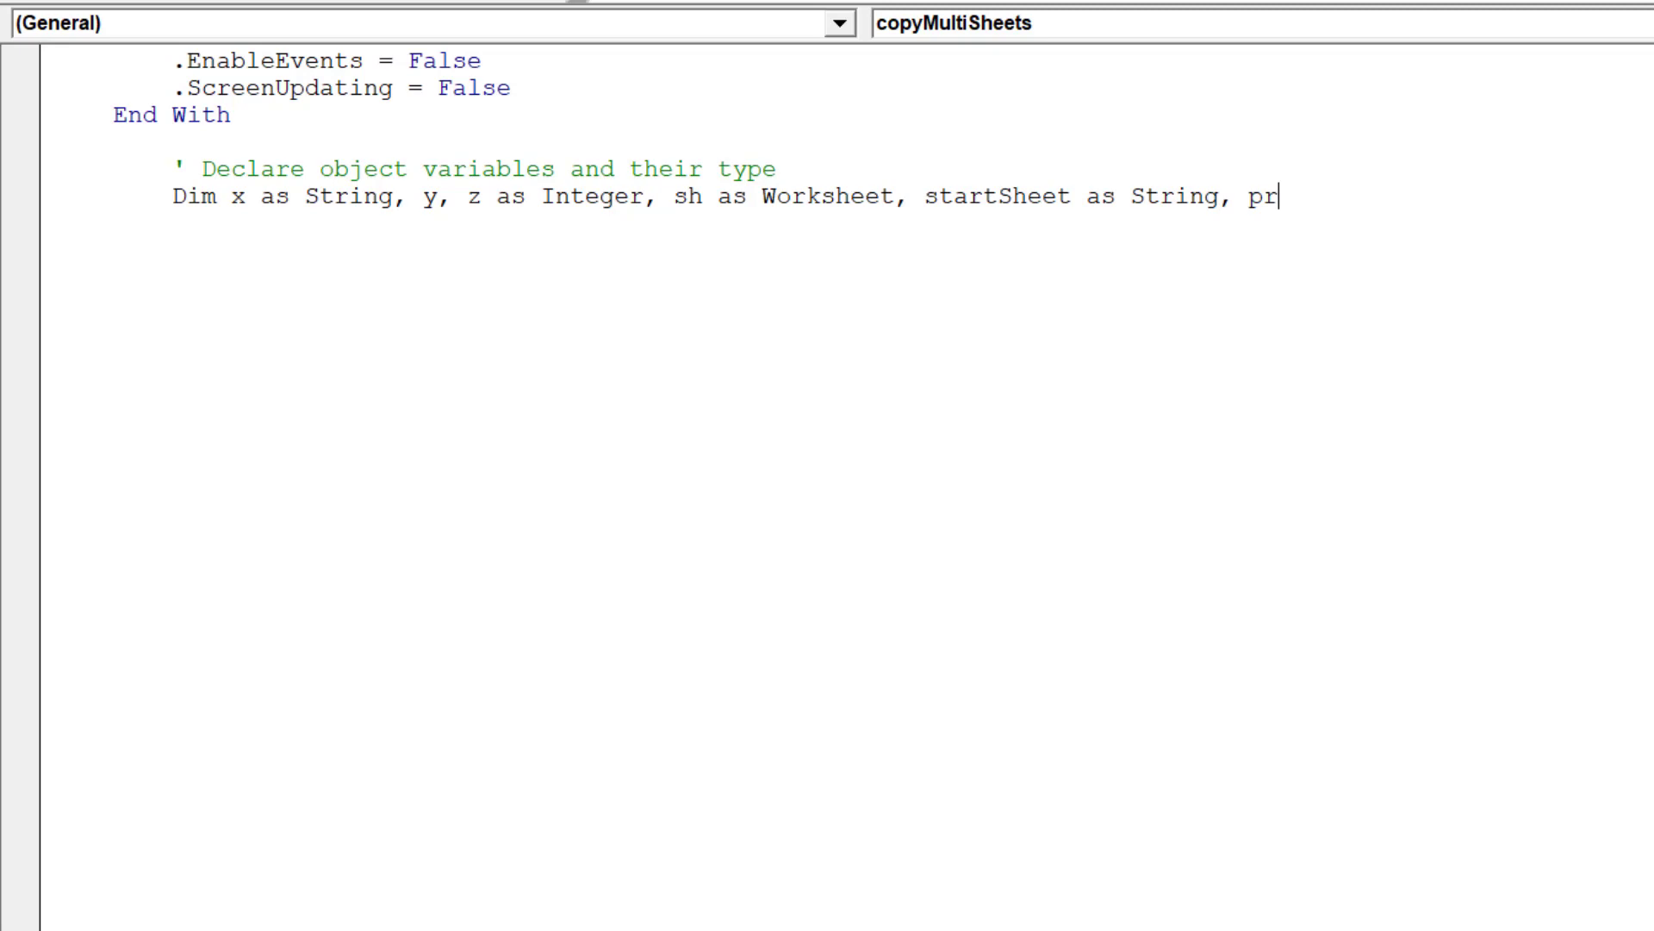
text(evio)
text(usSheet )
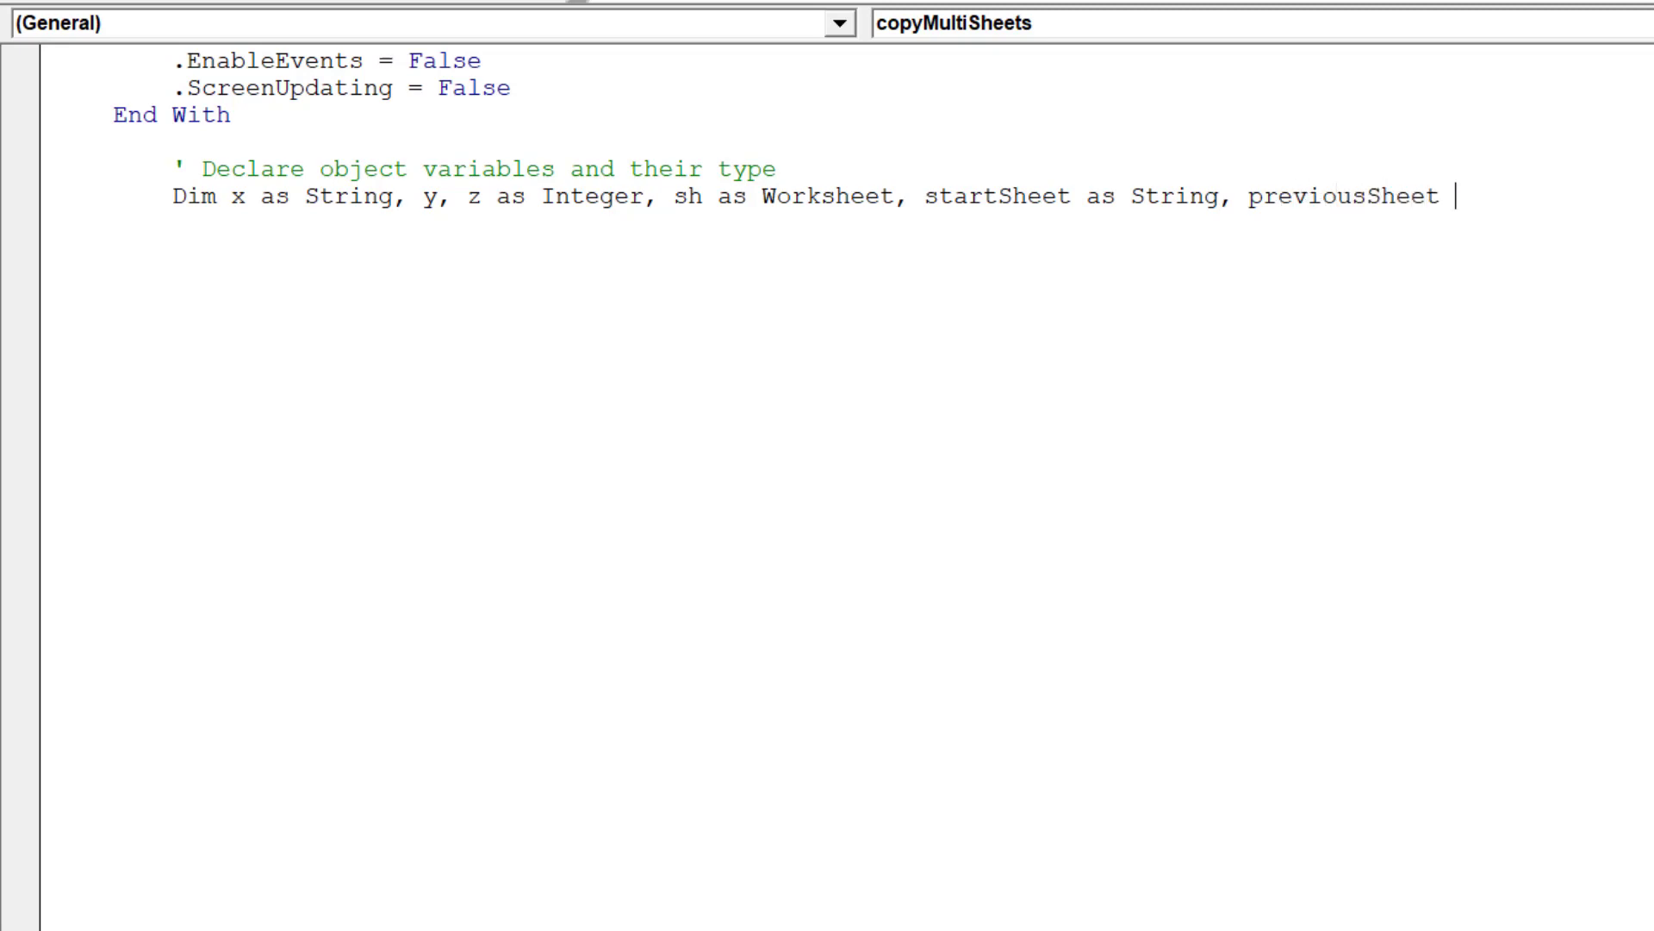
text(as str)
key(Tab)
key(Return)
text(')
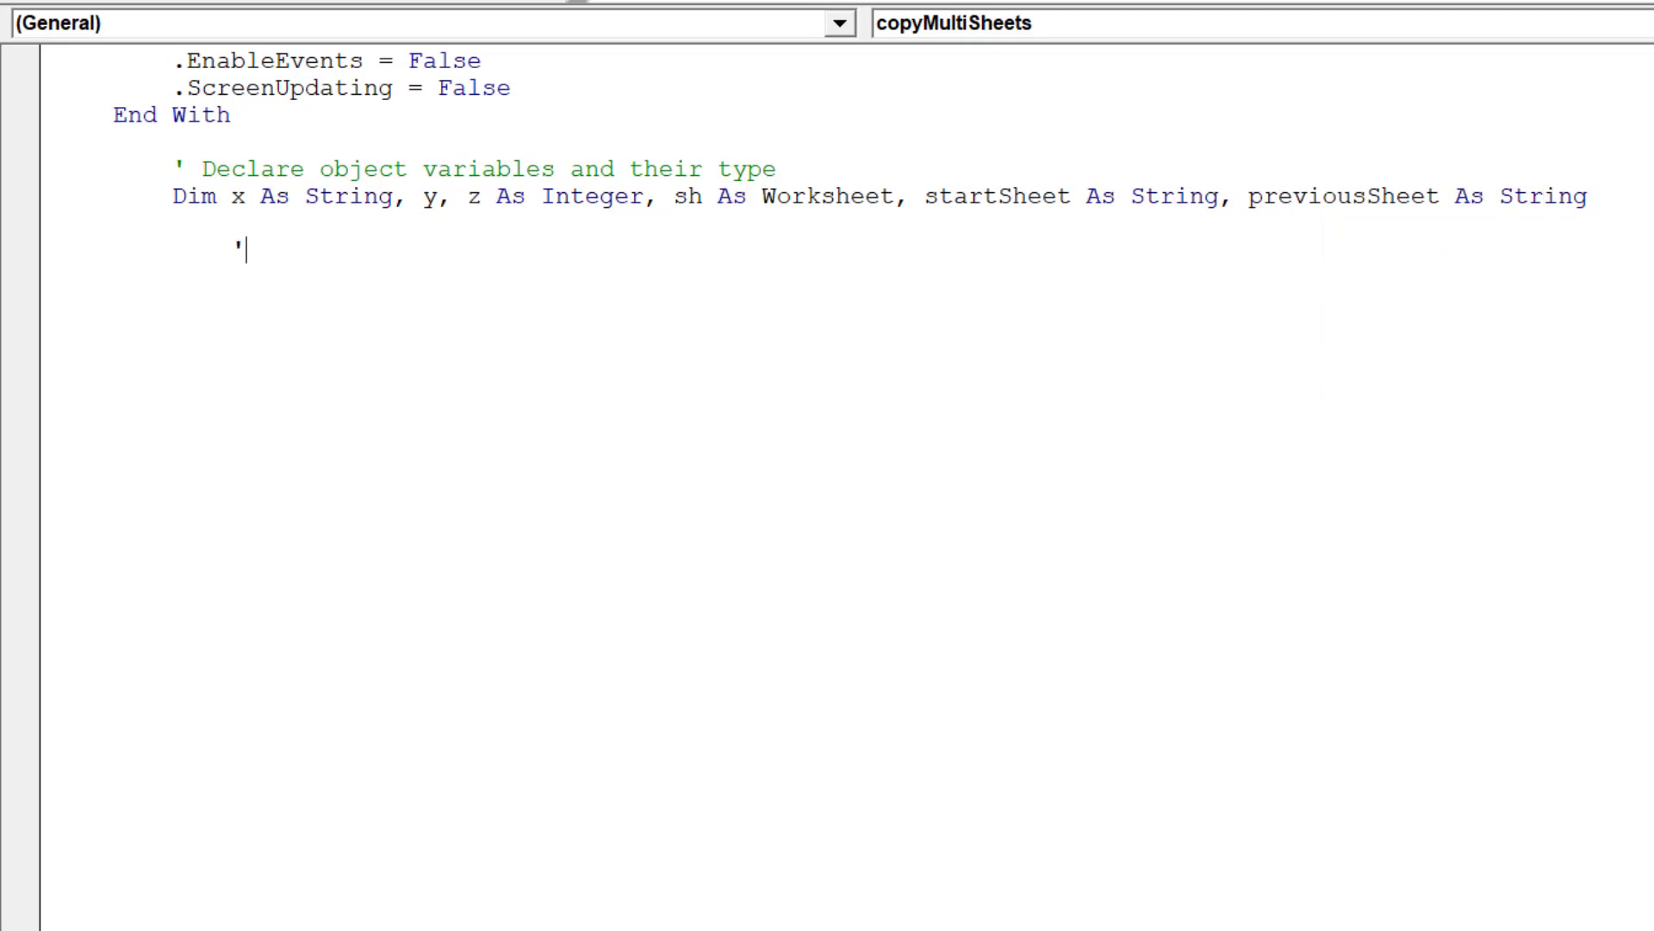
Add 'Declare location of first selected sheet' and startSheet = ThisWorkbook.ActiveSheet.Name.
scroll(852, 345, down, 1)
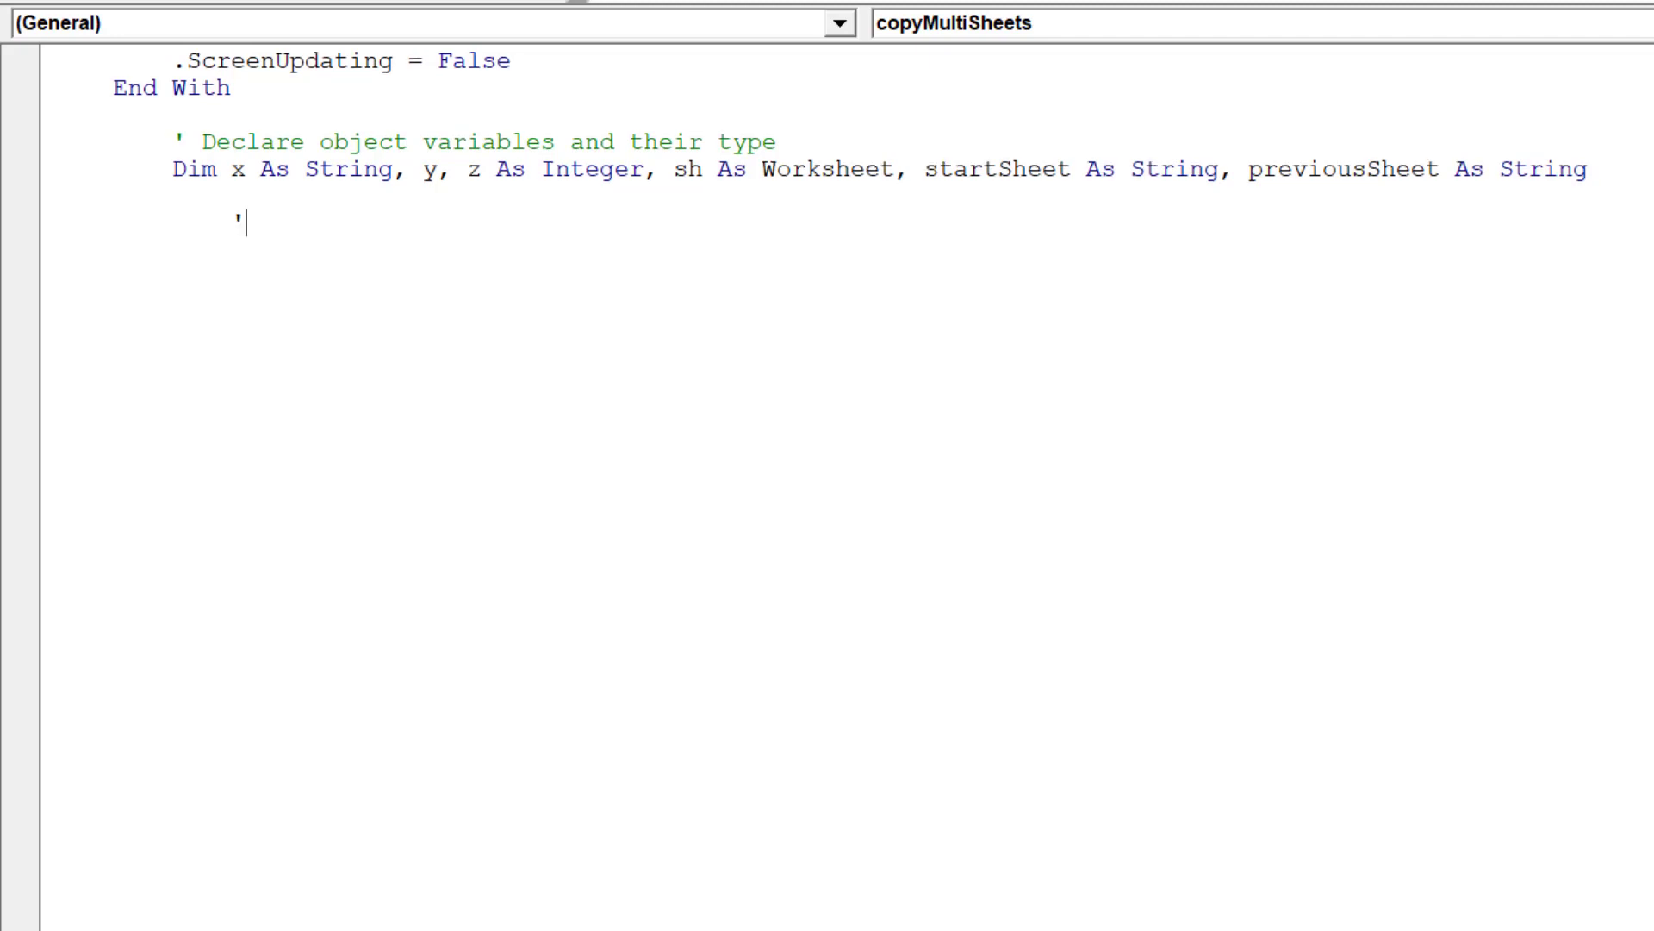
scroll(852, 345, down, 1)
scroll(853, 345, down, 2)
text(De)
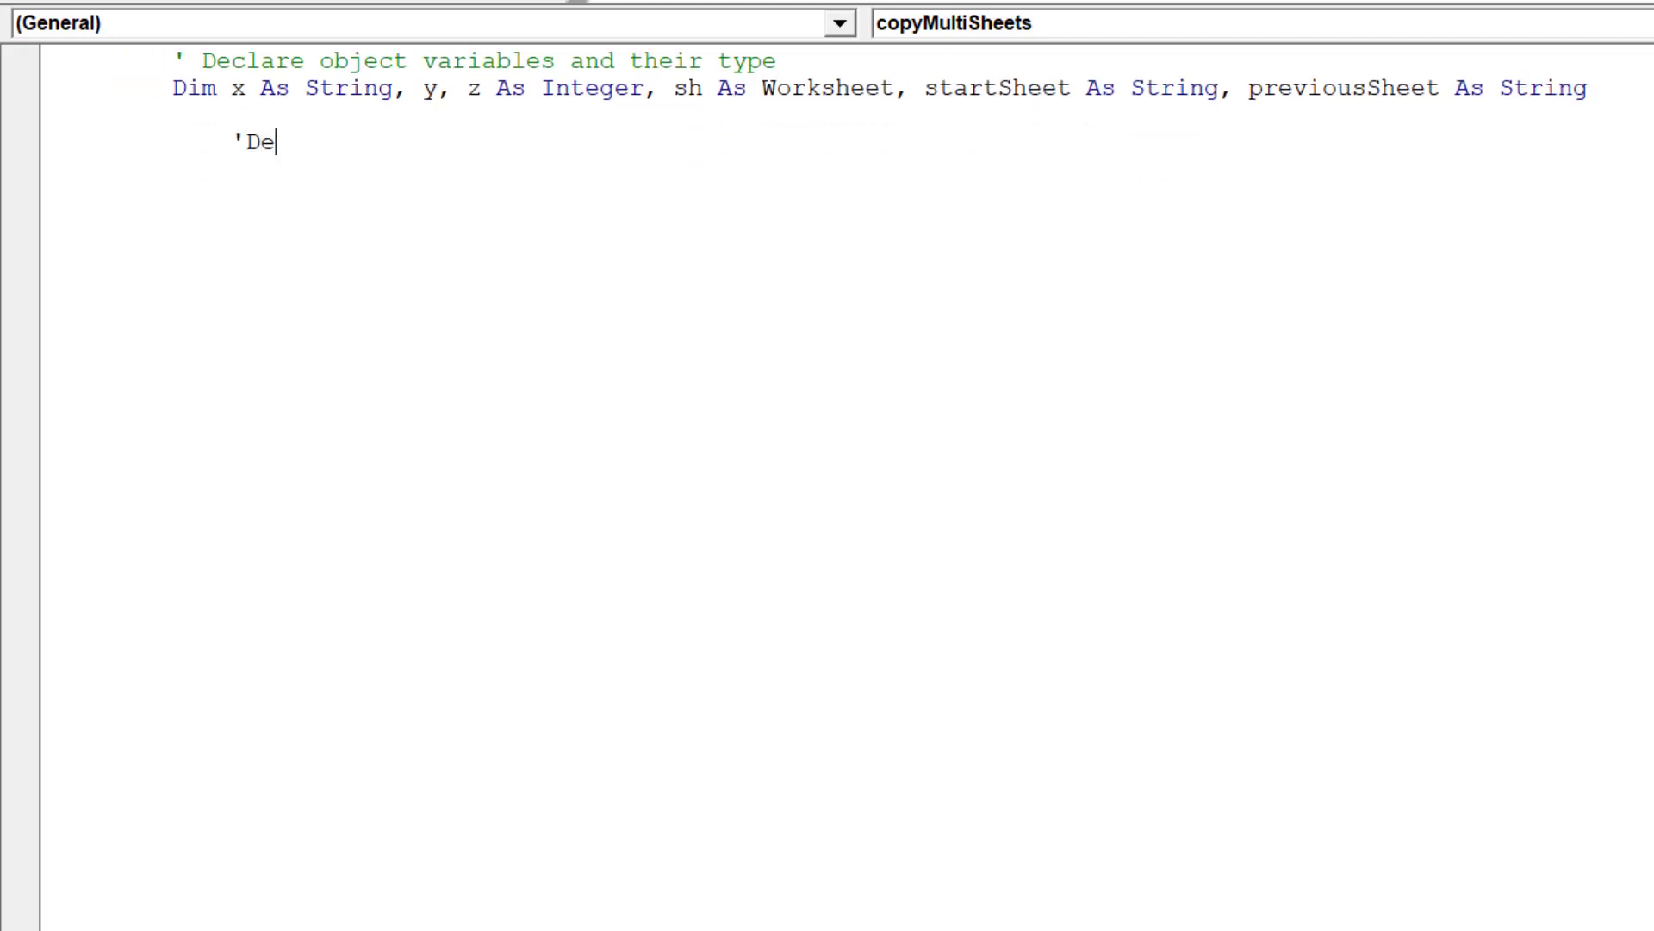
text(clare )
text(location )
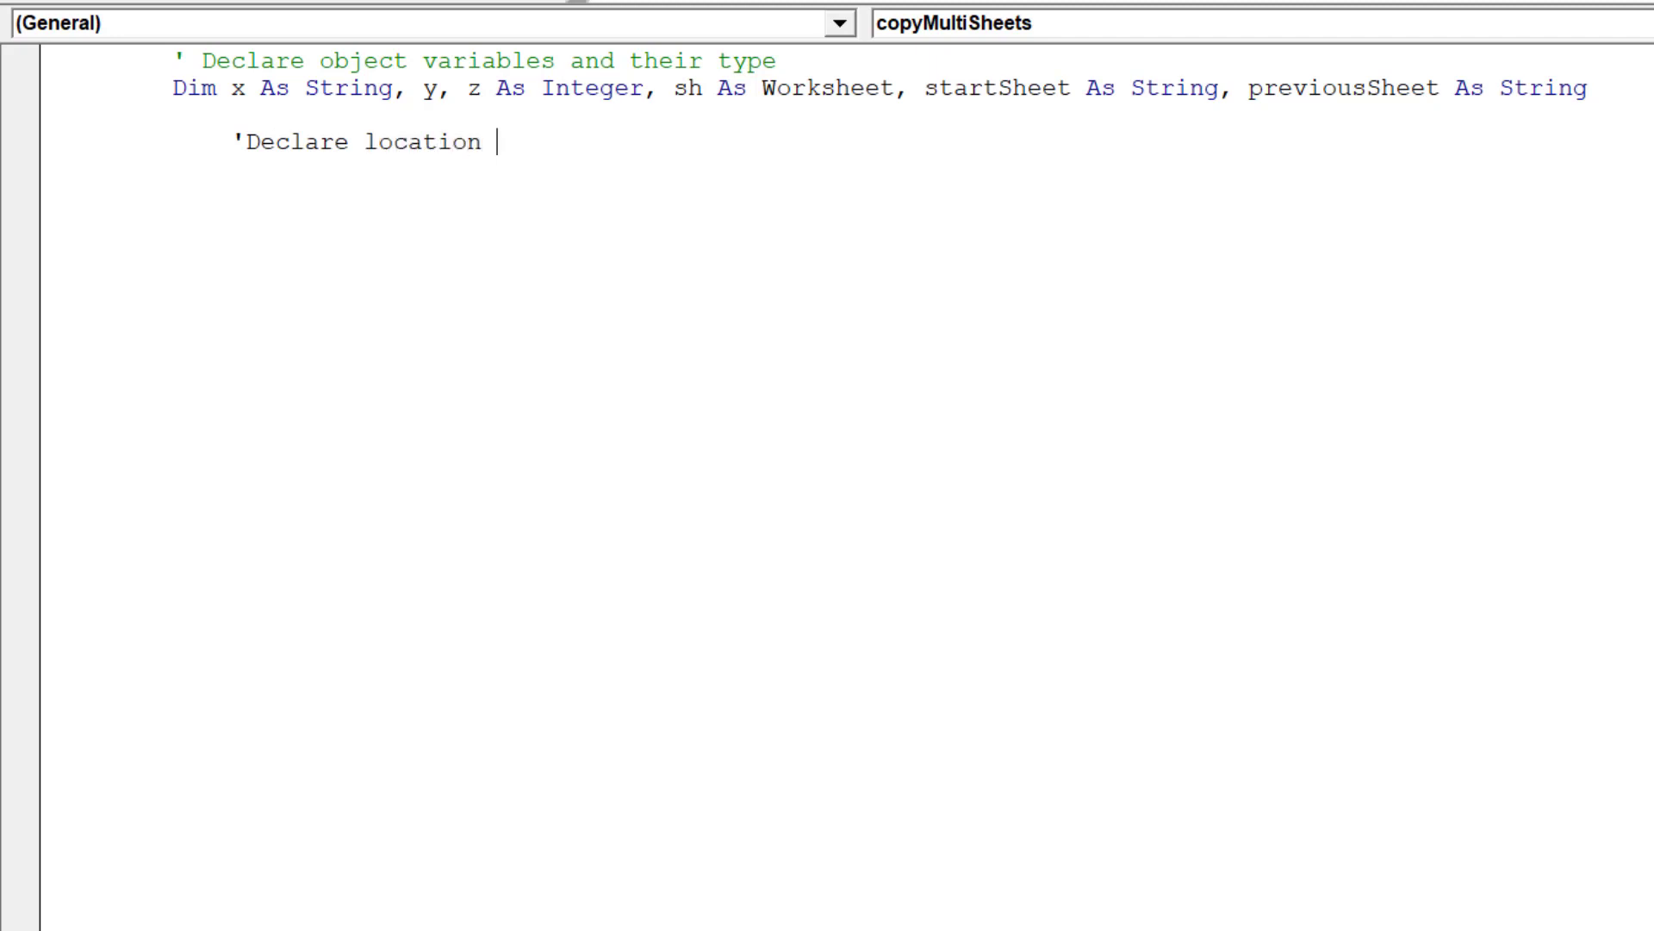
text(of first se)
text(lected )
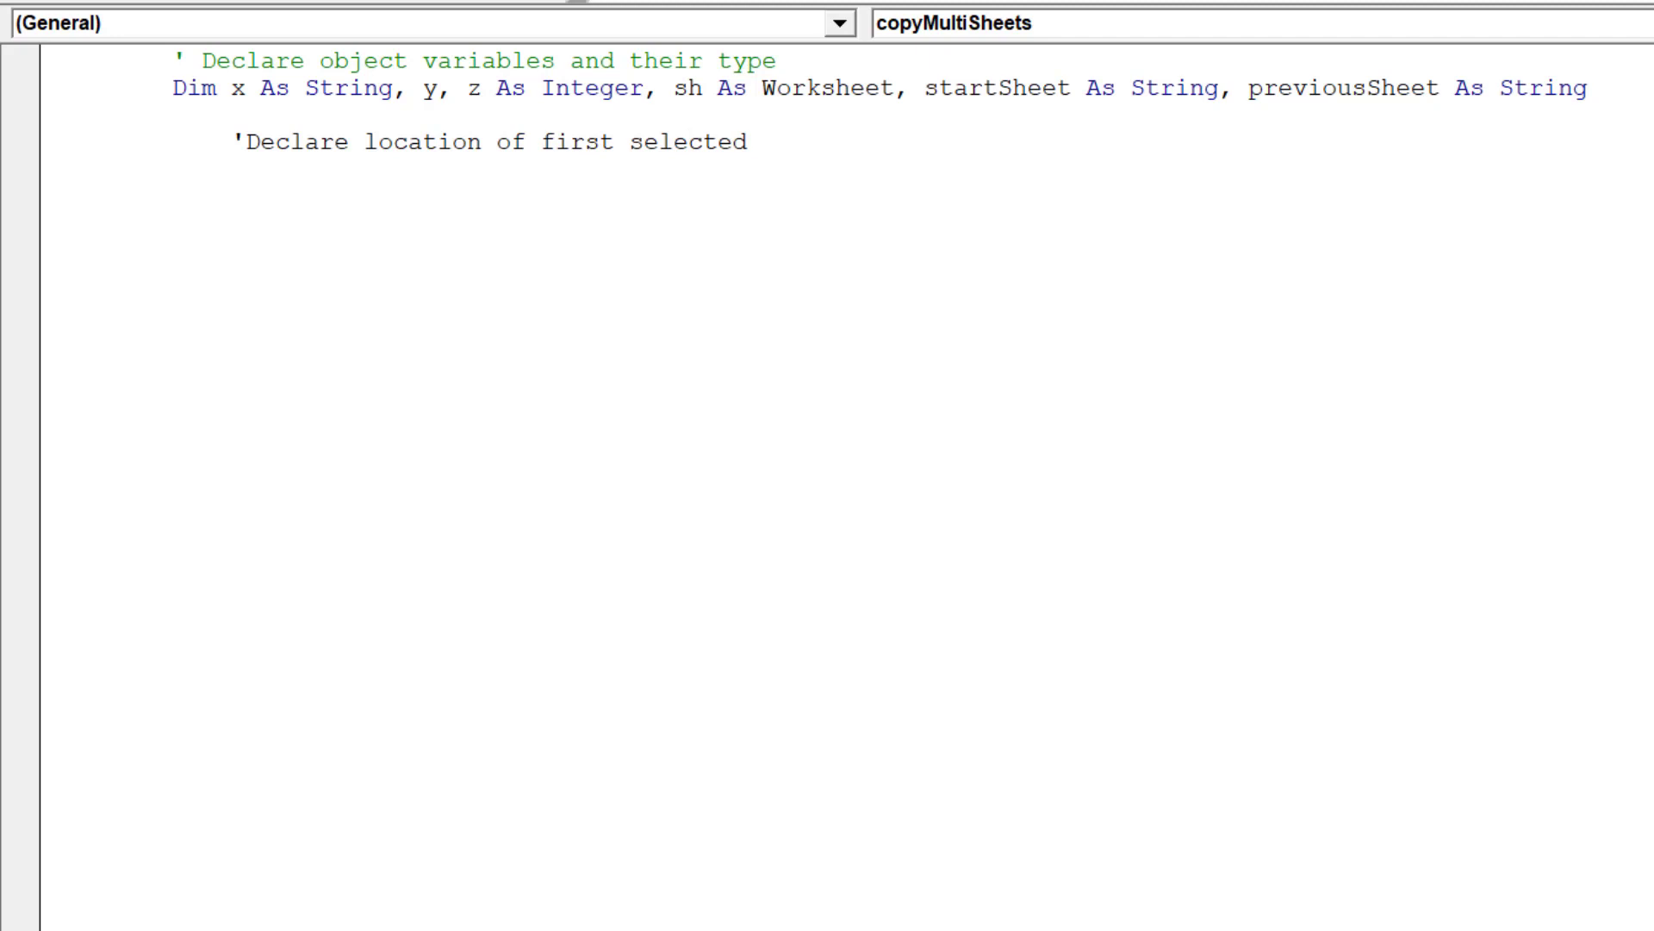
text(sheet)
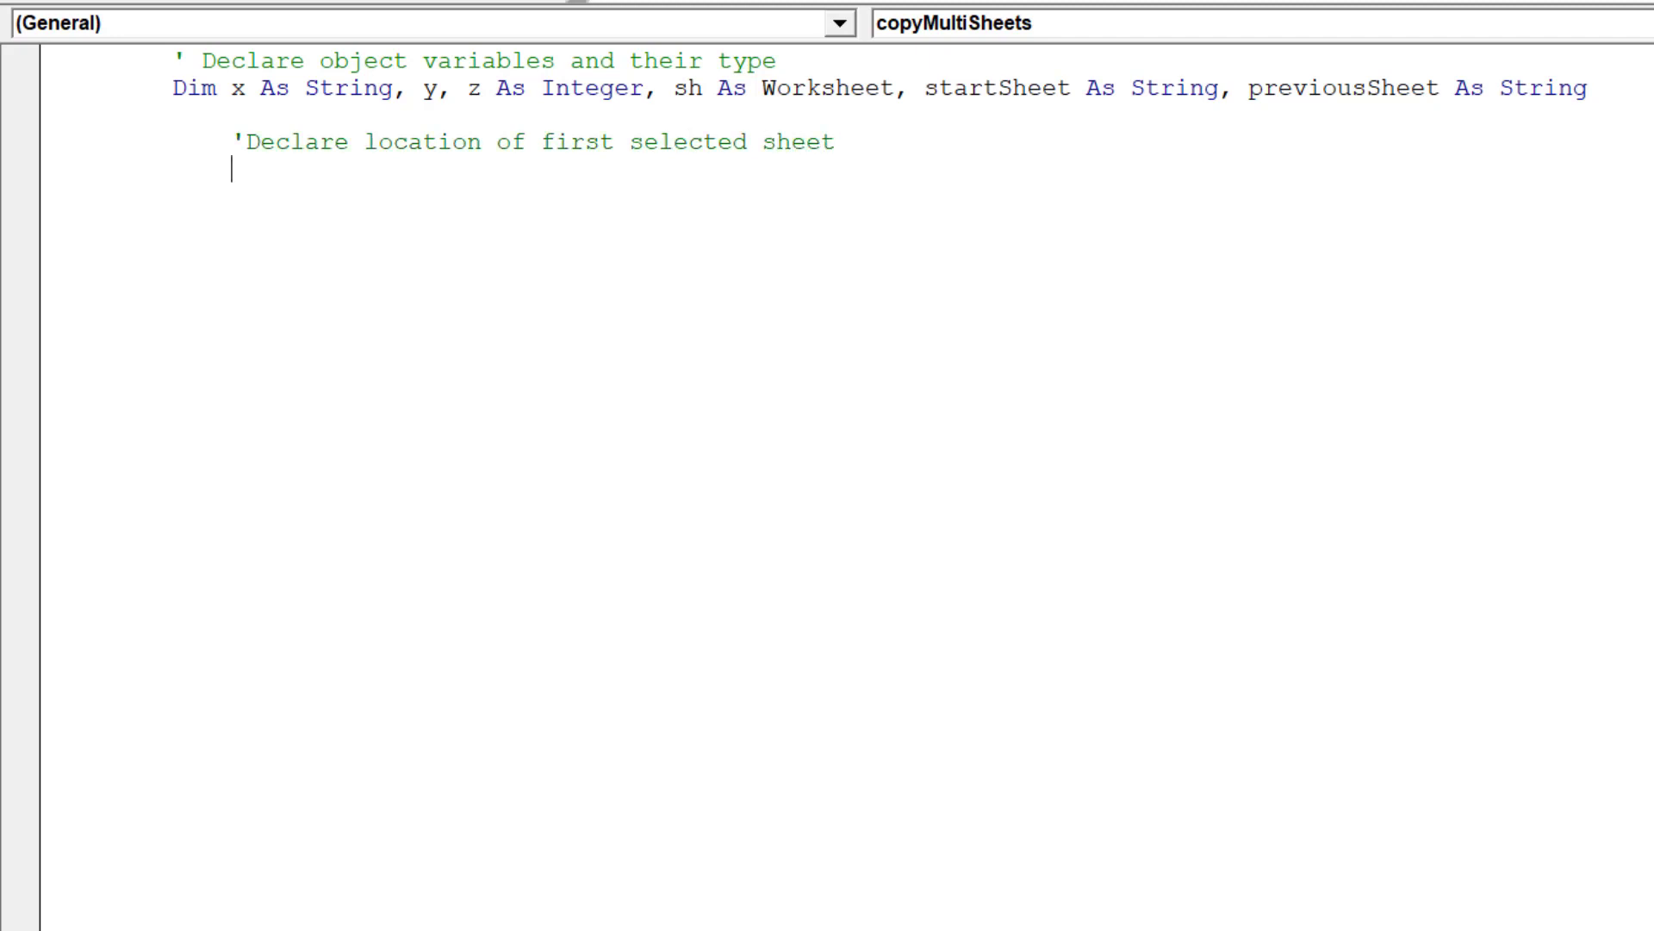
text(star)
text(tSheet )
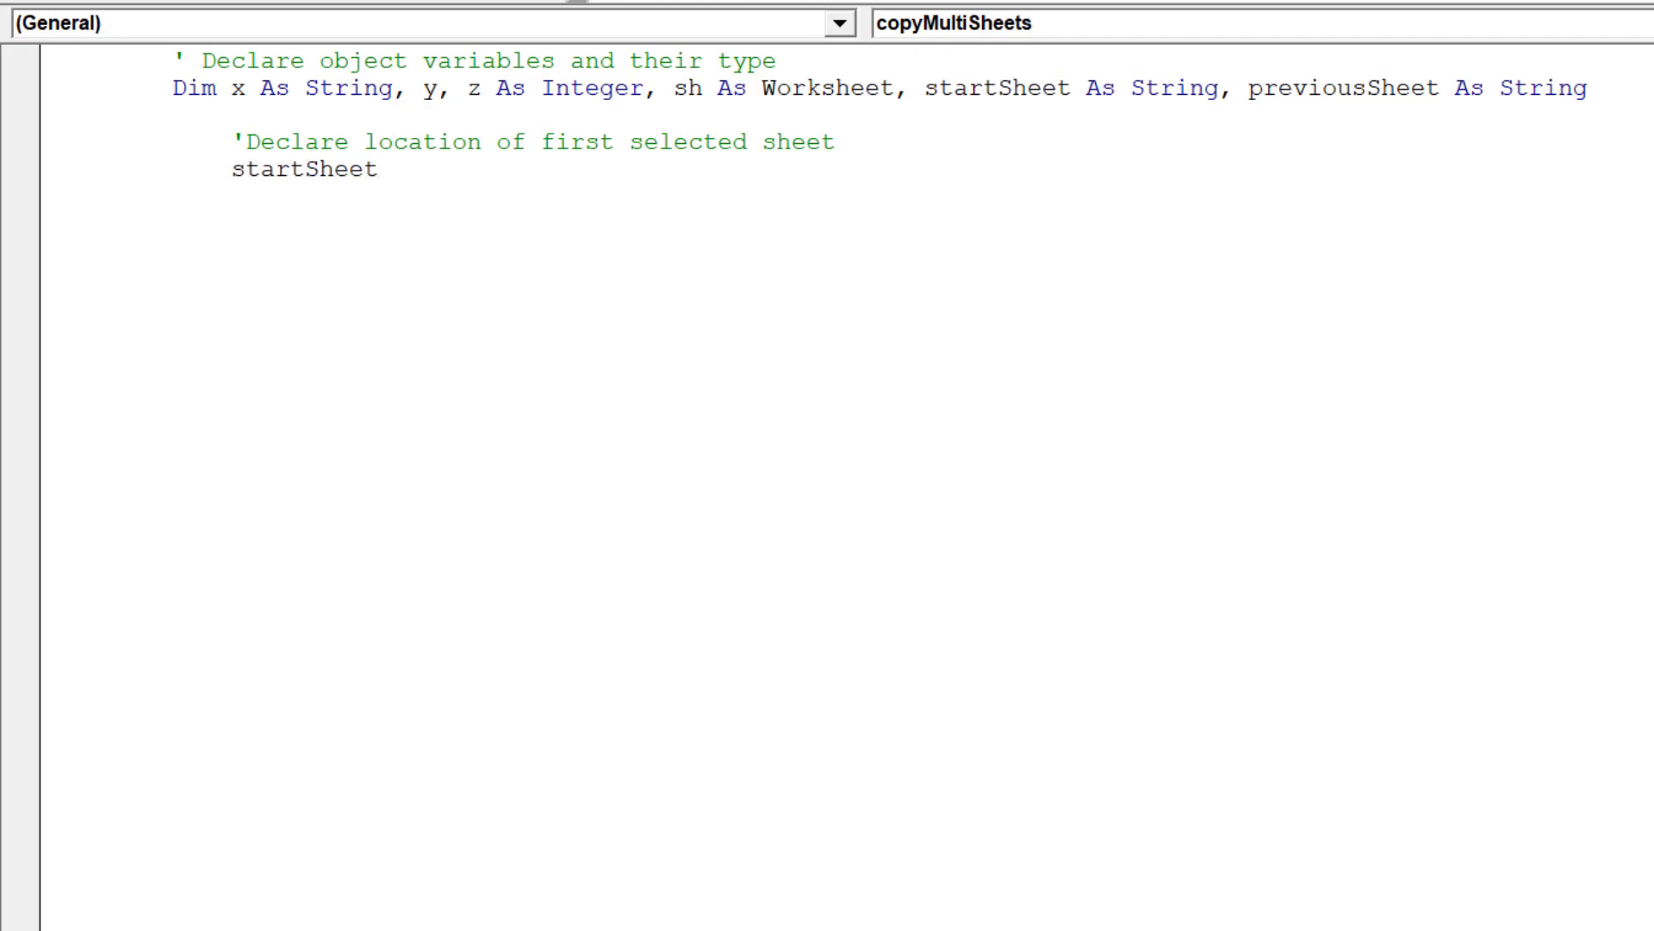
text(= This)
text(Workbook)
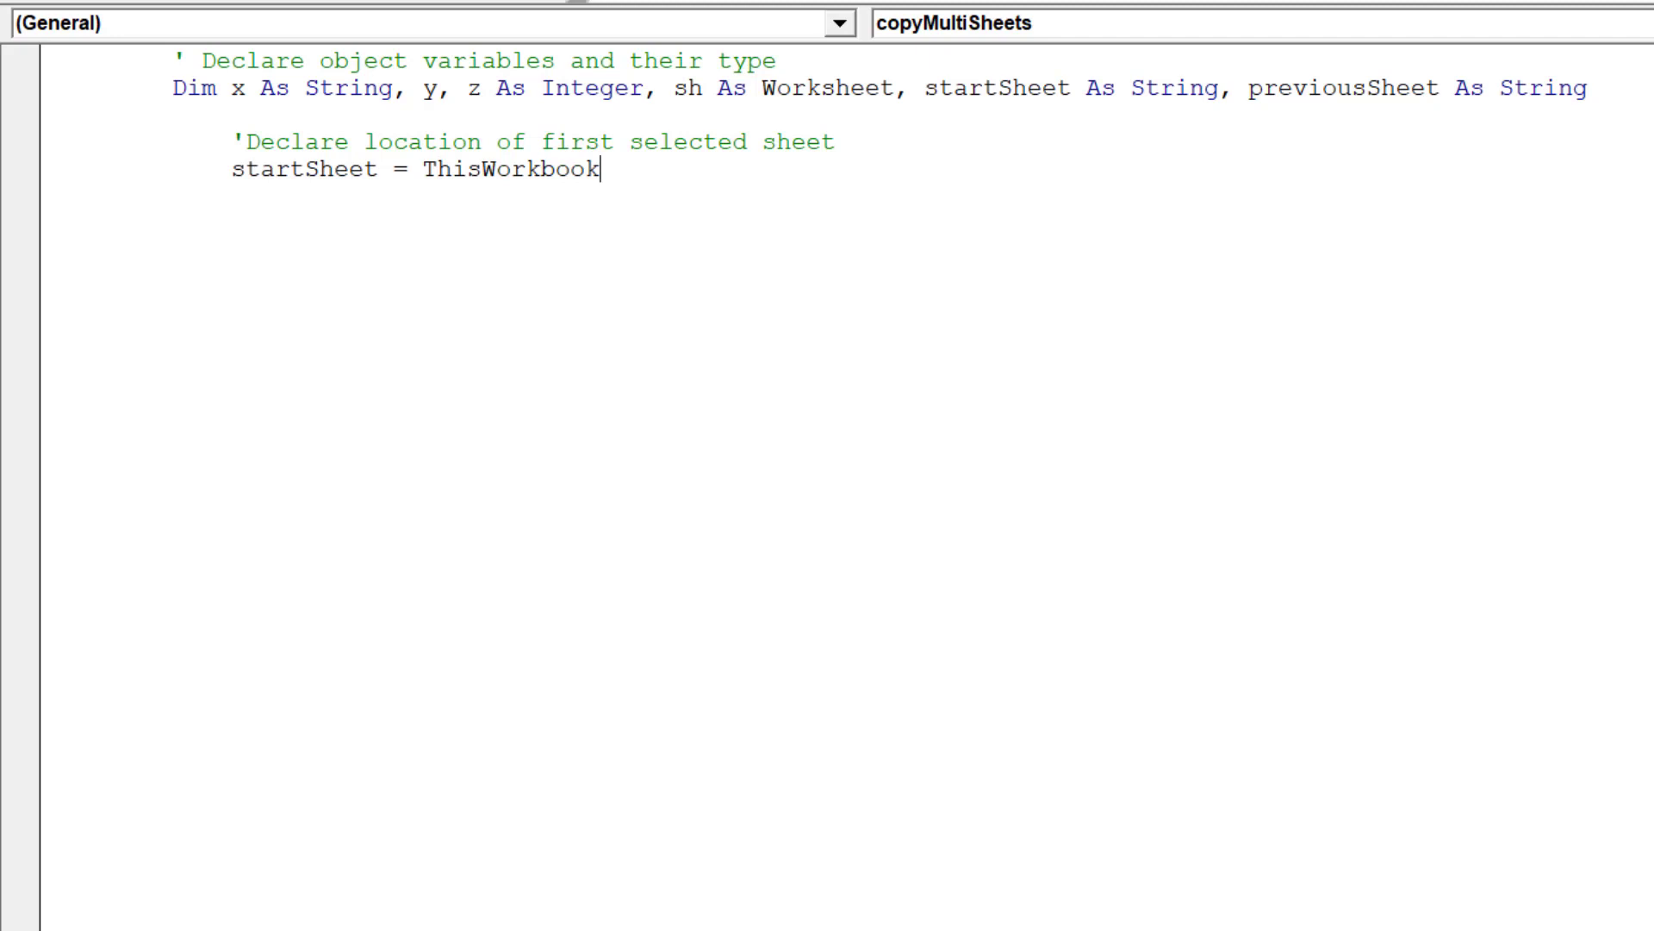
text(.)
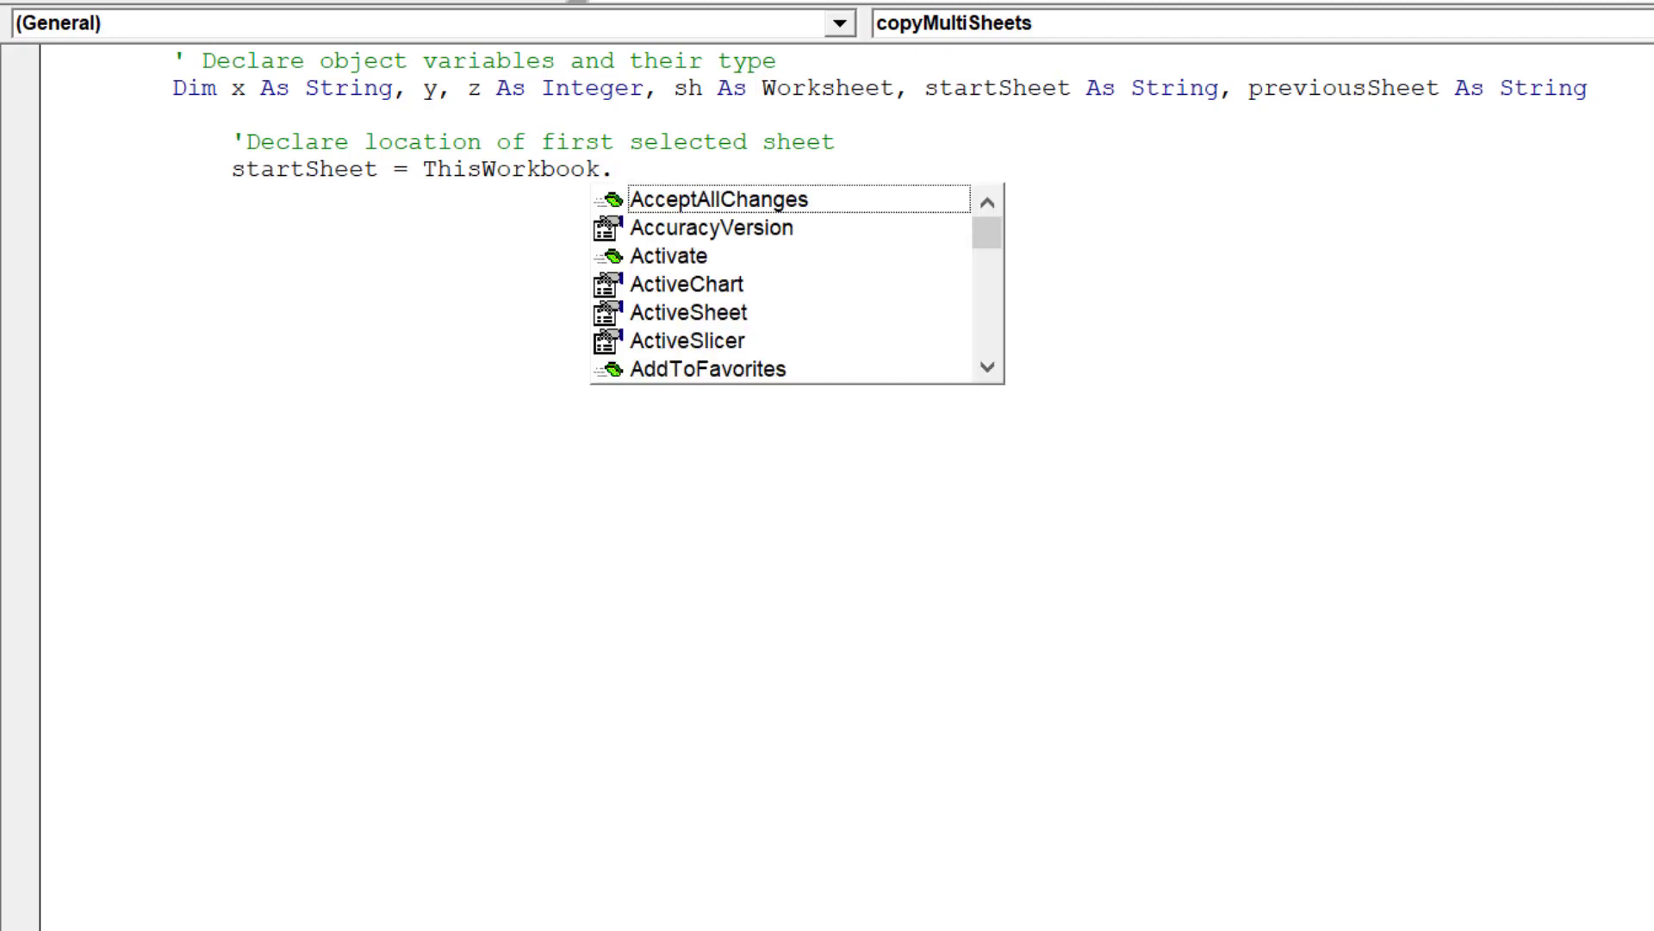
text(acti)
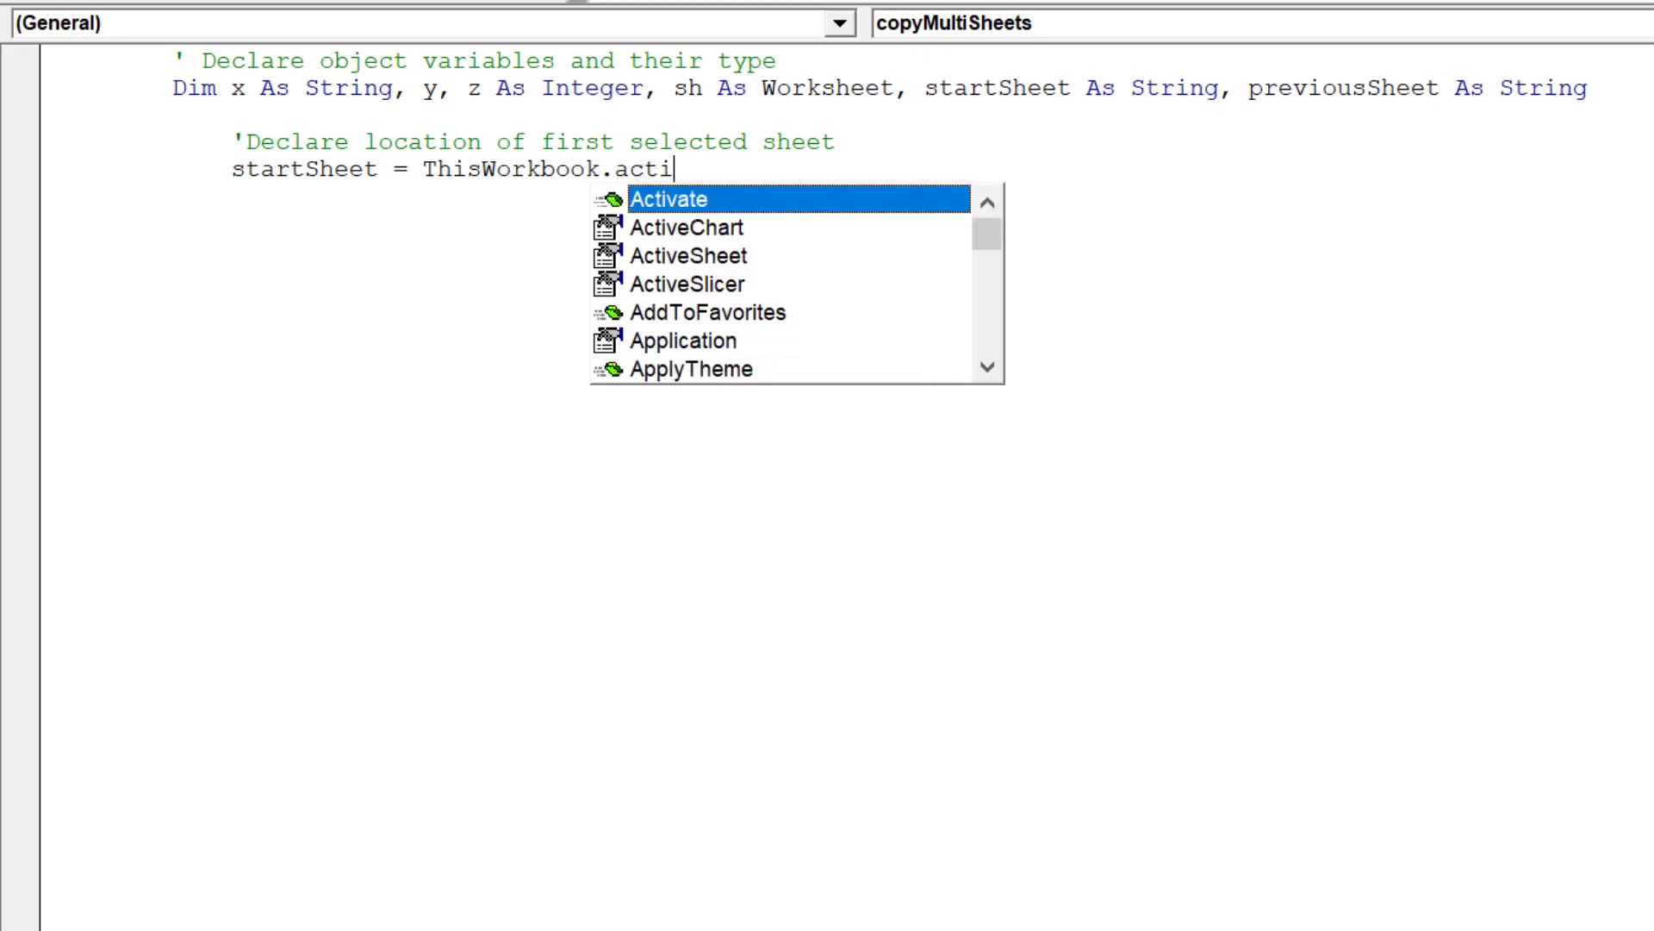
text(v)
key(Down)
key(Down)
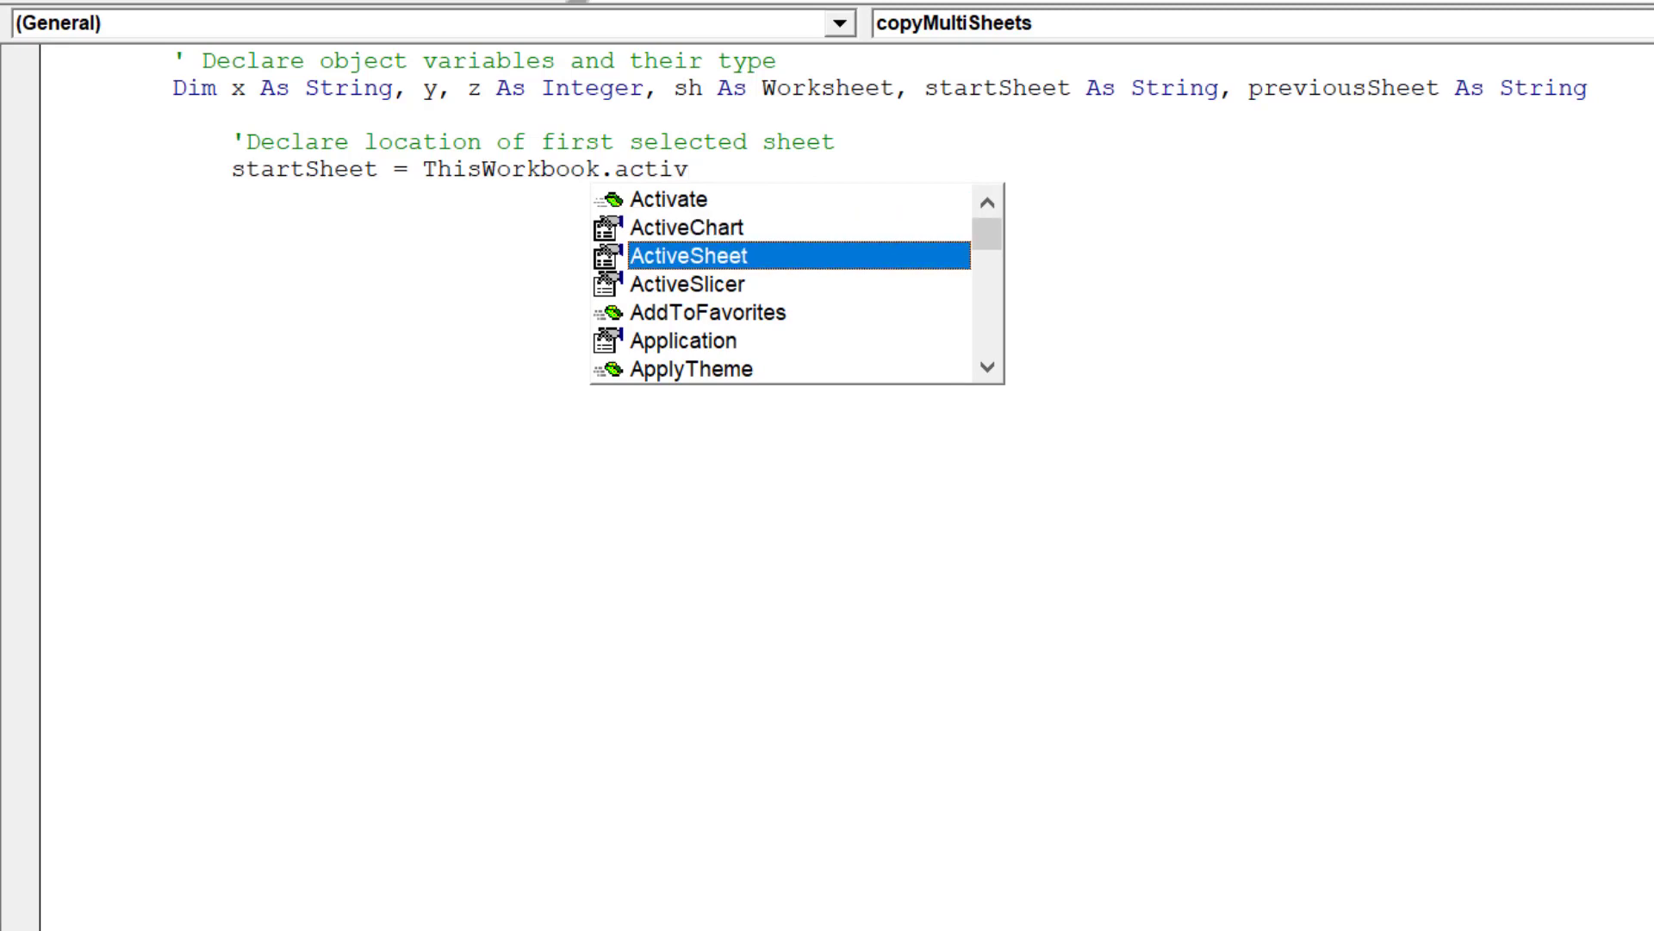
key(Tab)
text(.)
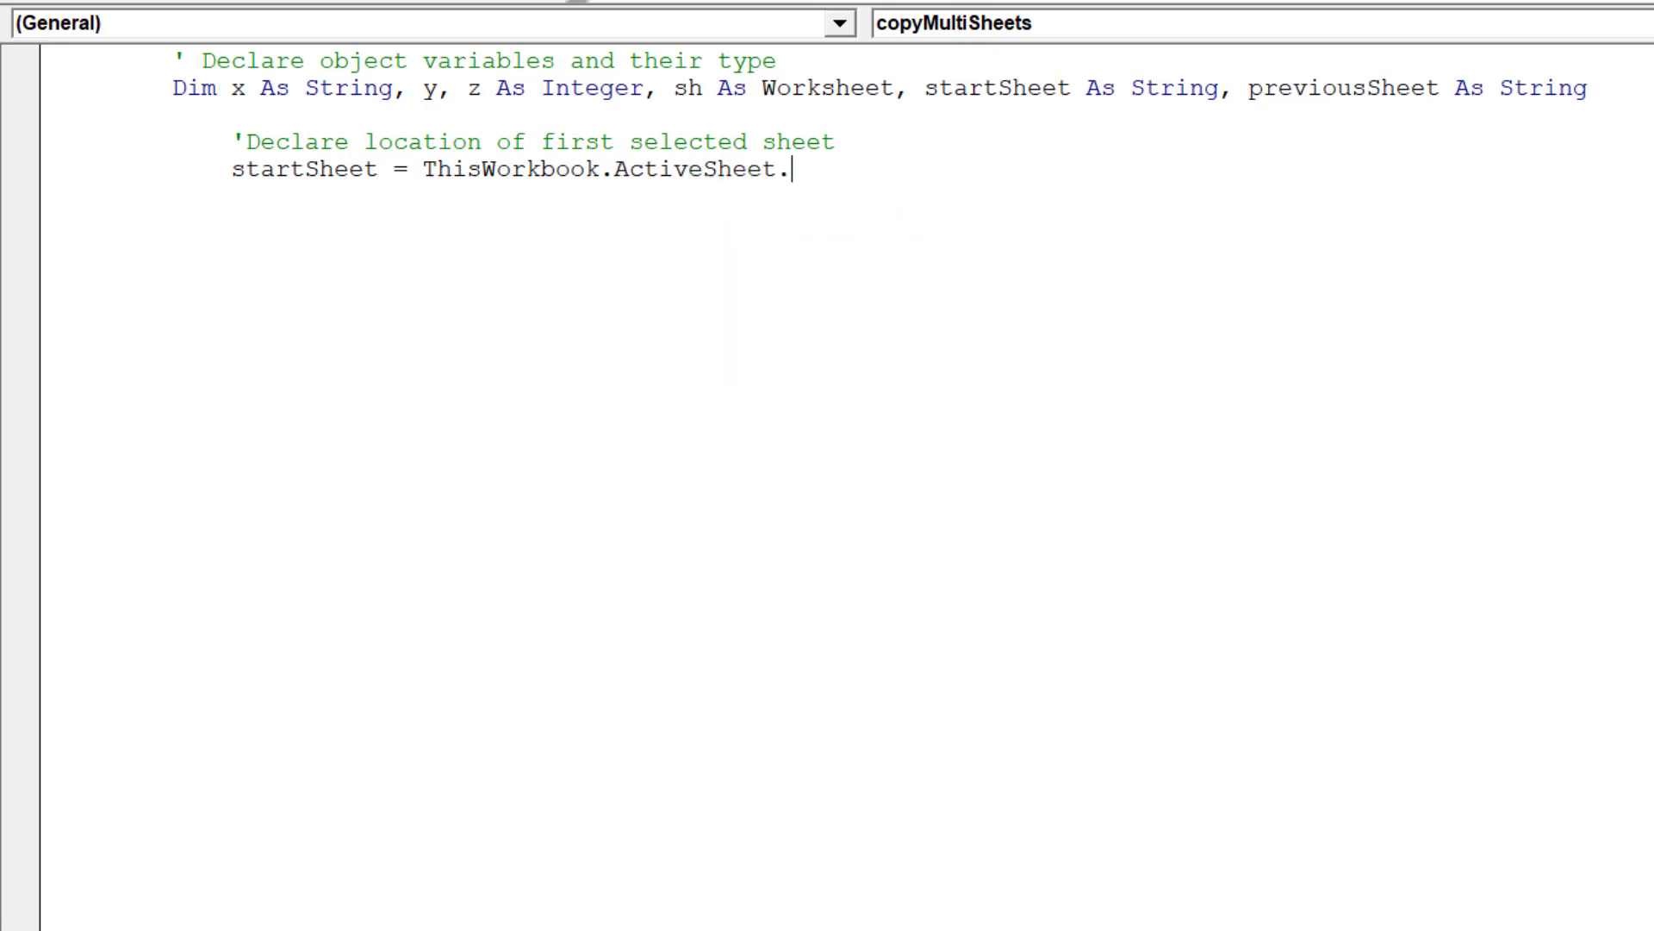
text(Name)
key(Tab)
text(' Tr)
text(igger input )
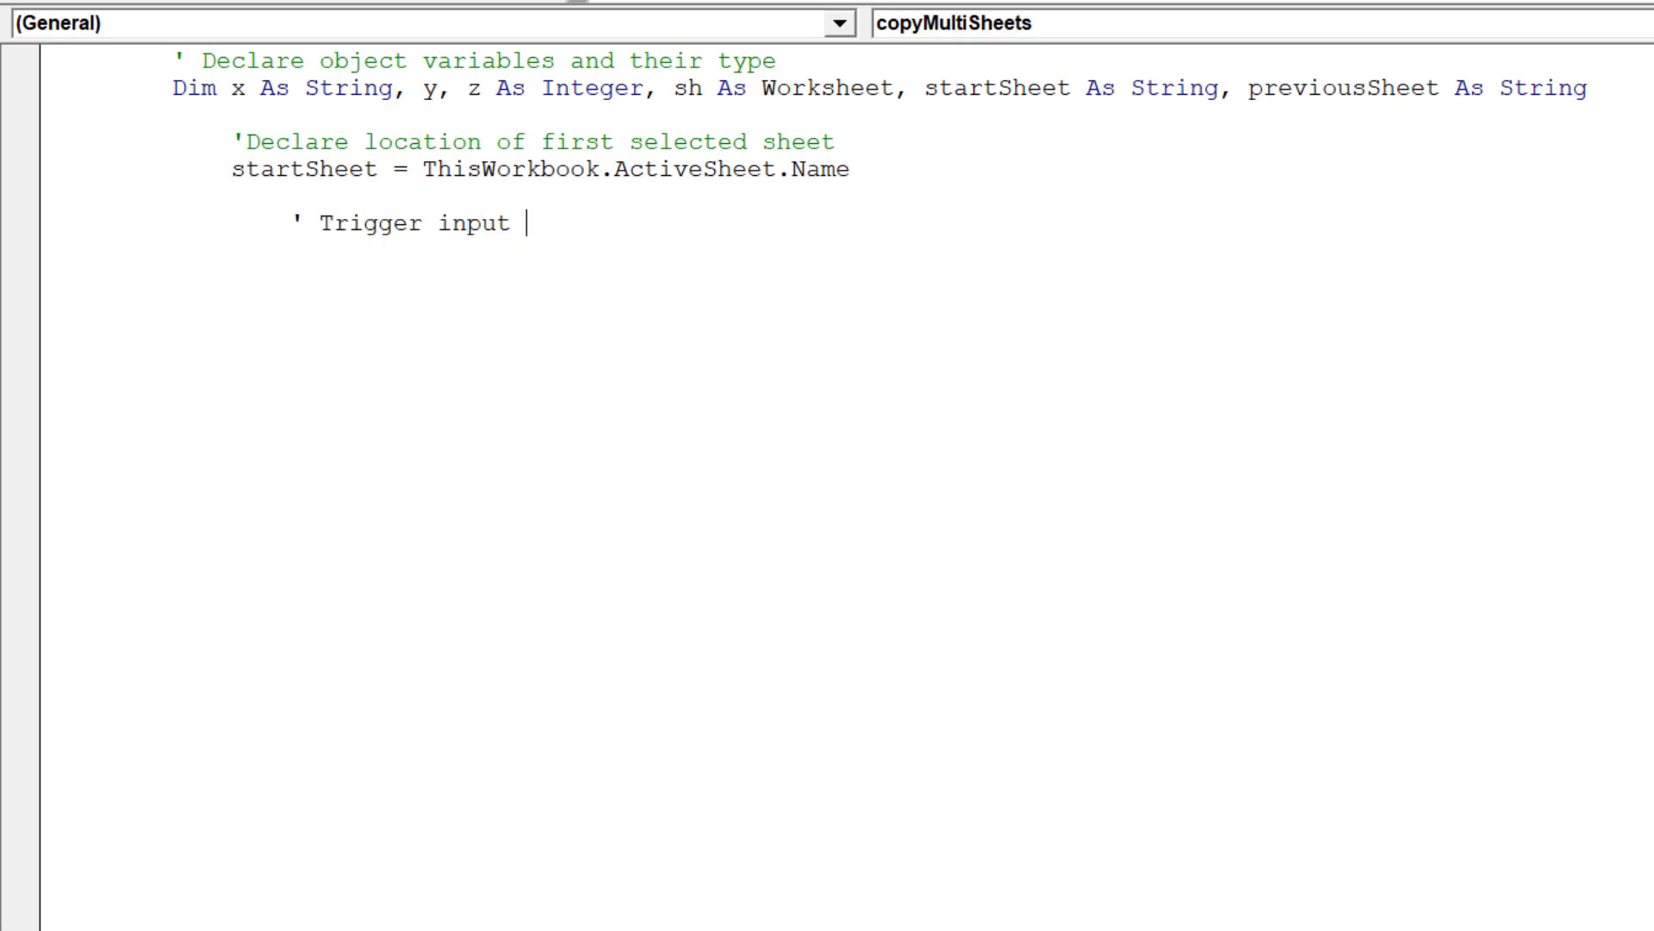
text(message )
text(to)
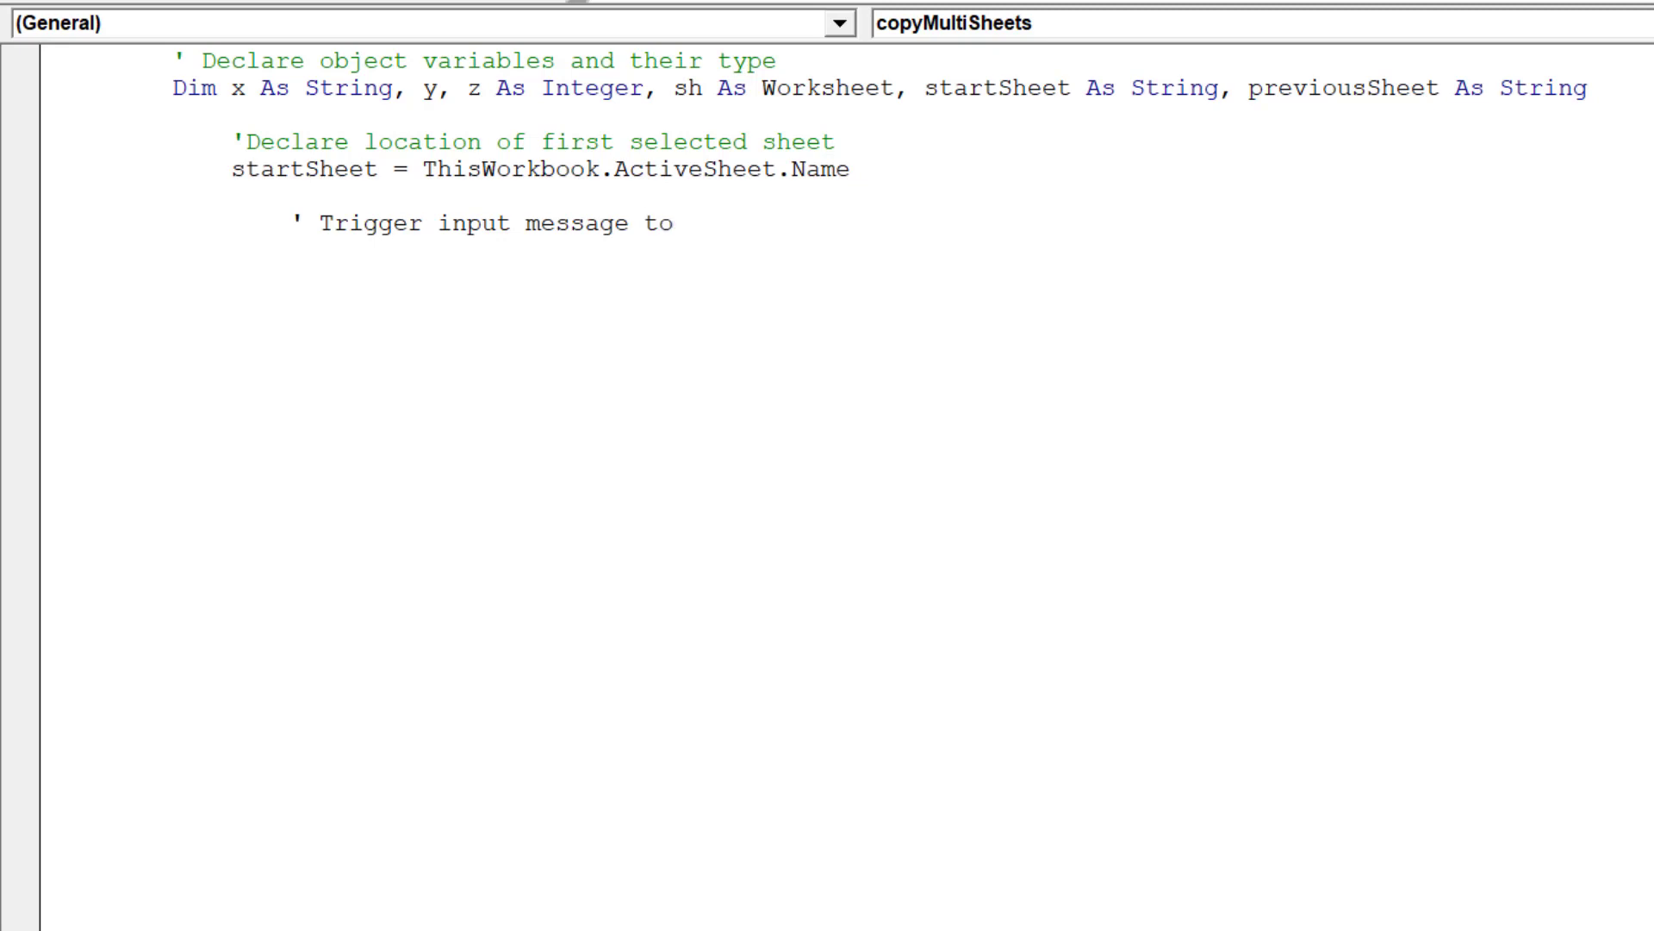
Finish the prompt comment and add x = InputBox("Enter number of times to copy the selected worksheets").
scroll(828, 345, down, 2)
scroll(828, 346, down, 1)
text( a)
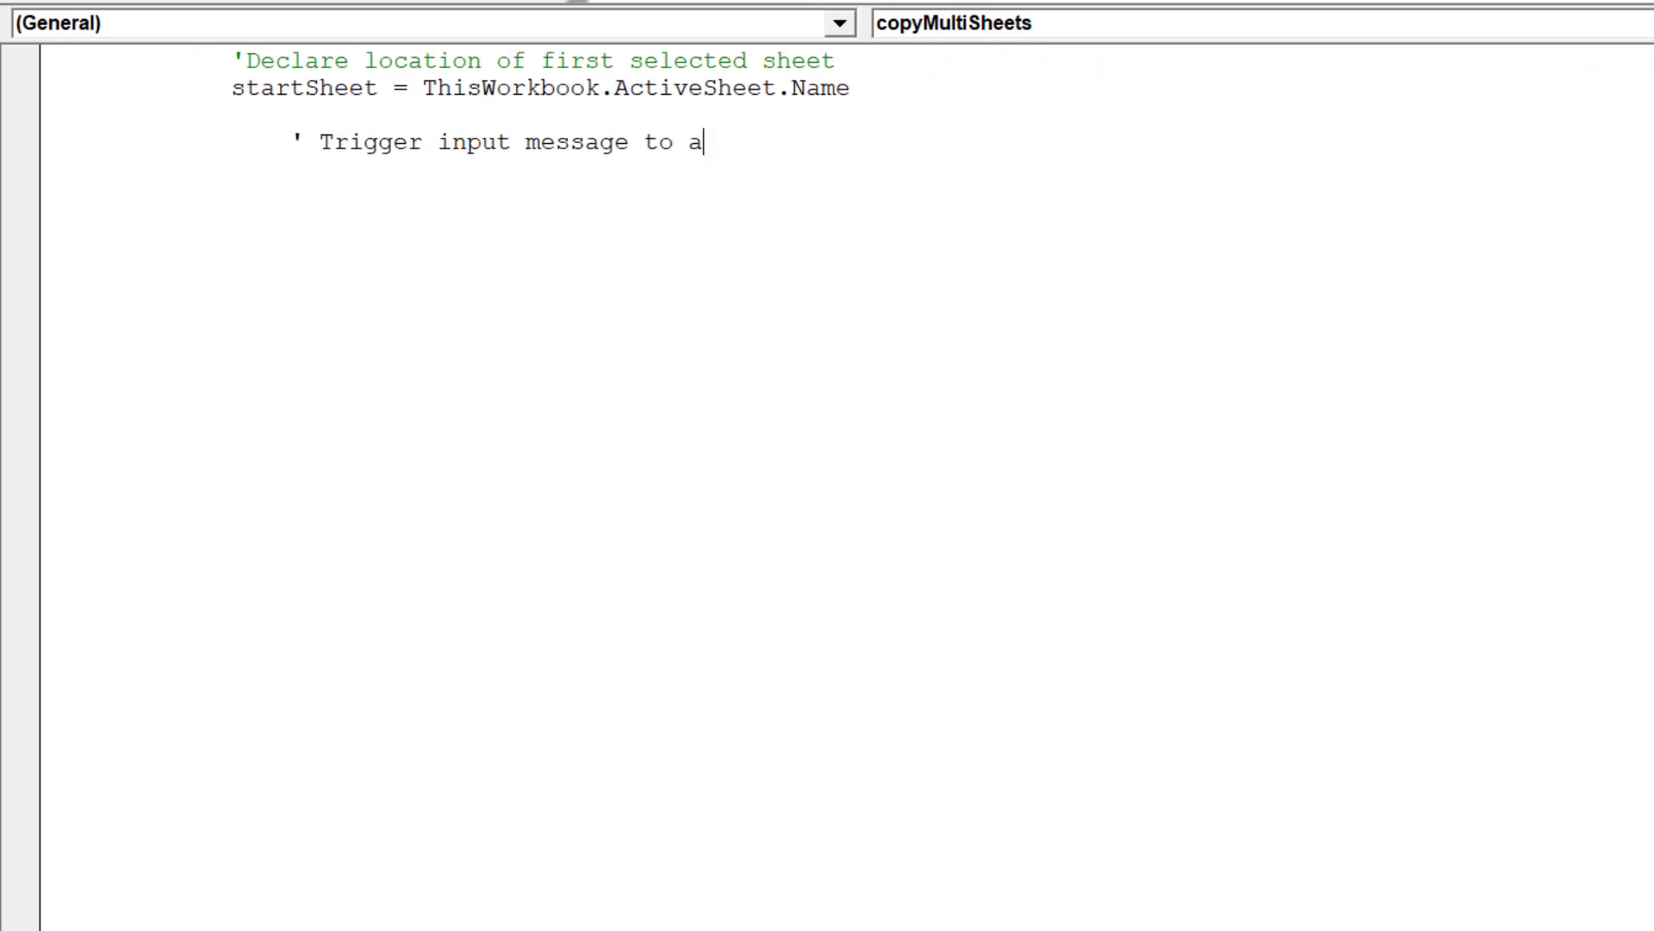
text(ppear )
text(- prompt )
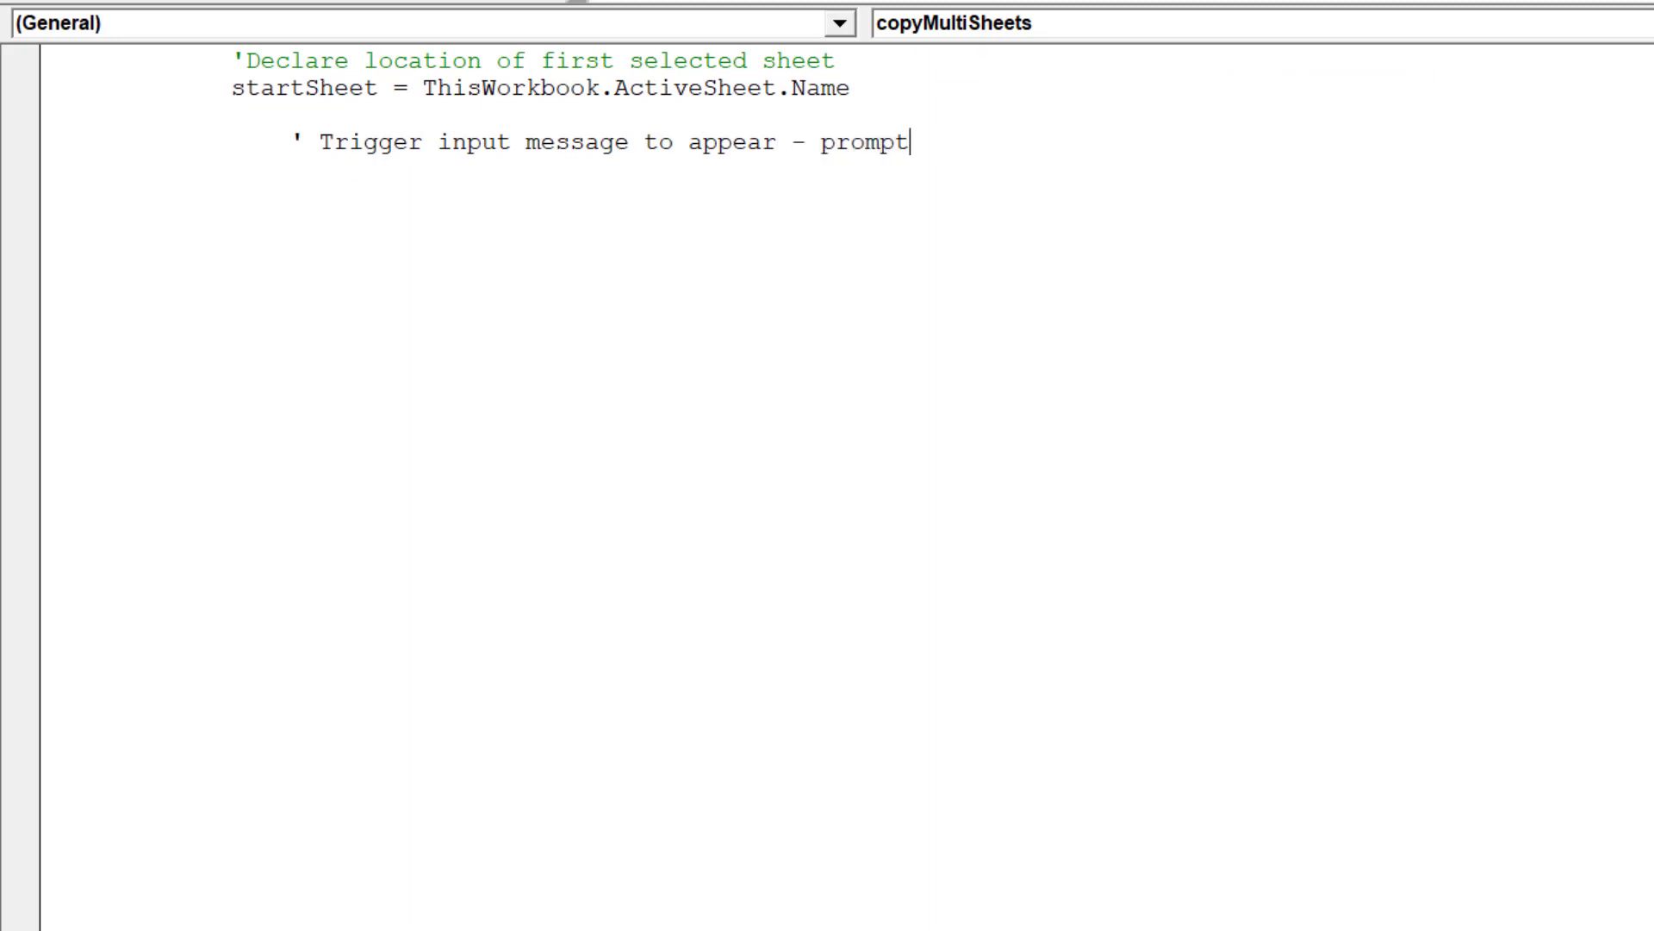
text(user to ps)
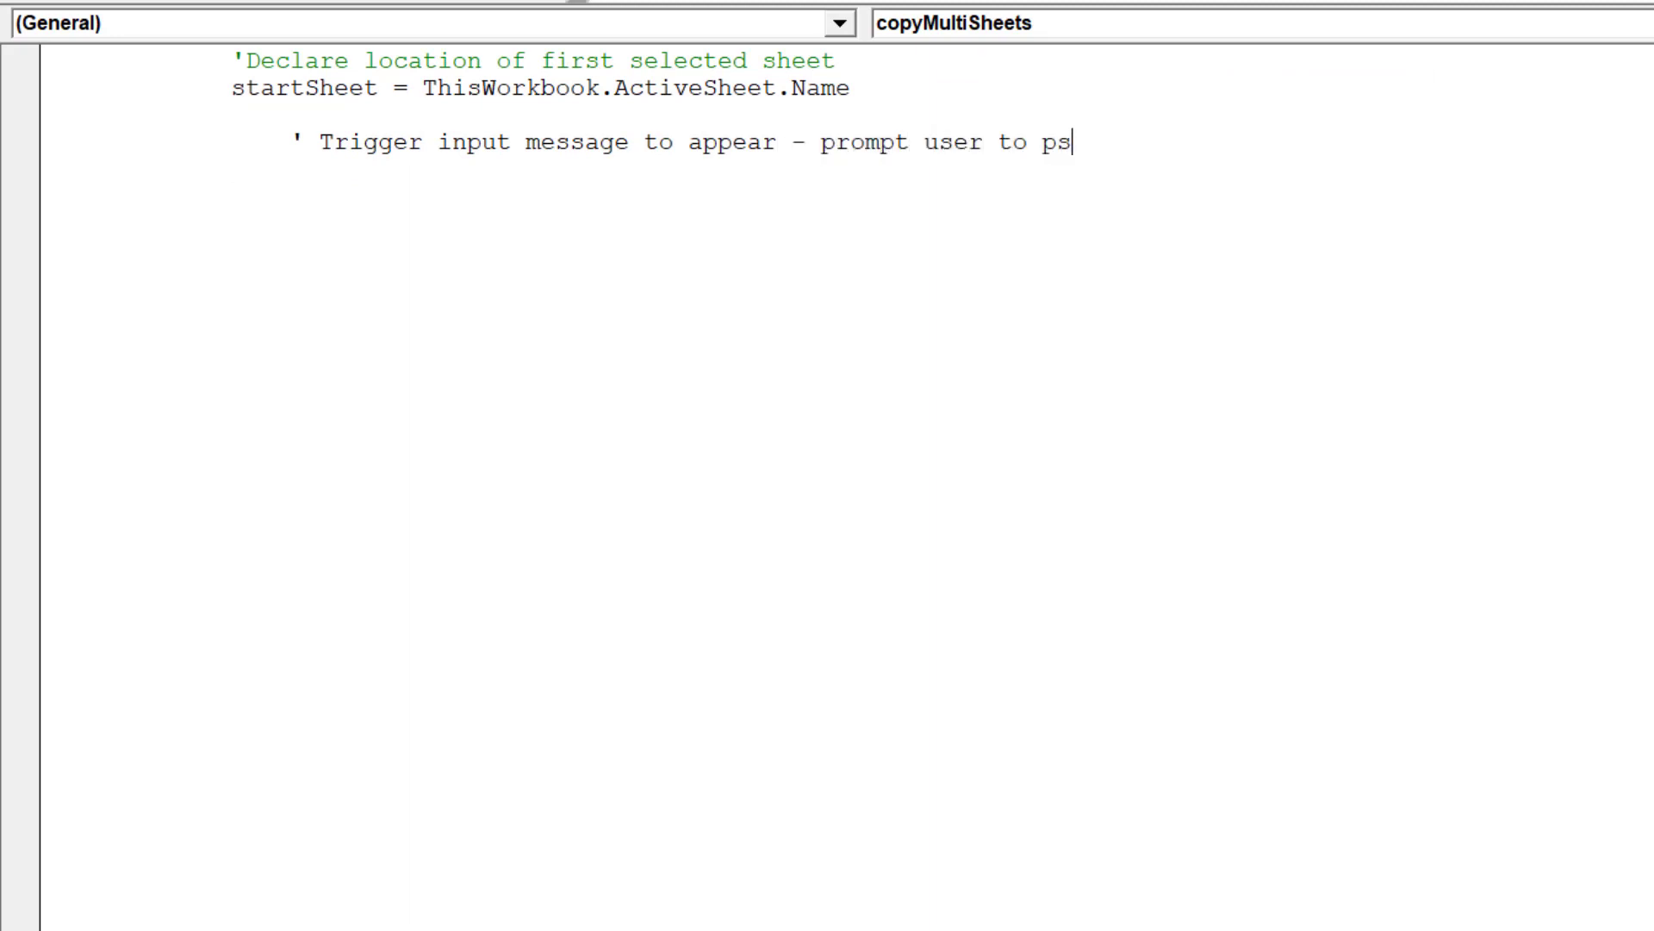
key(BackSpace)
key(BackSpace)
text(specif)
text(y num)
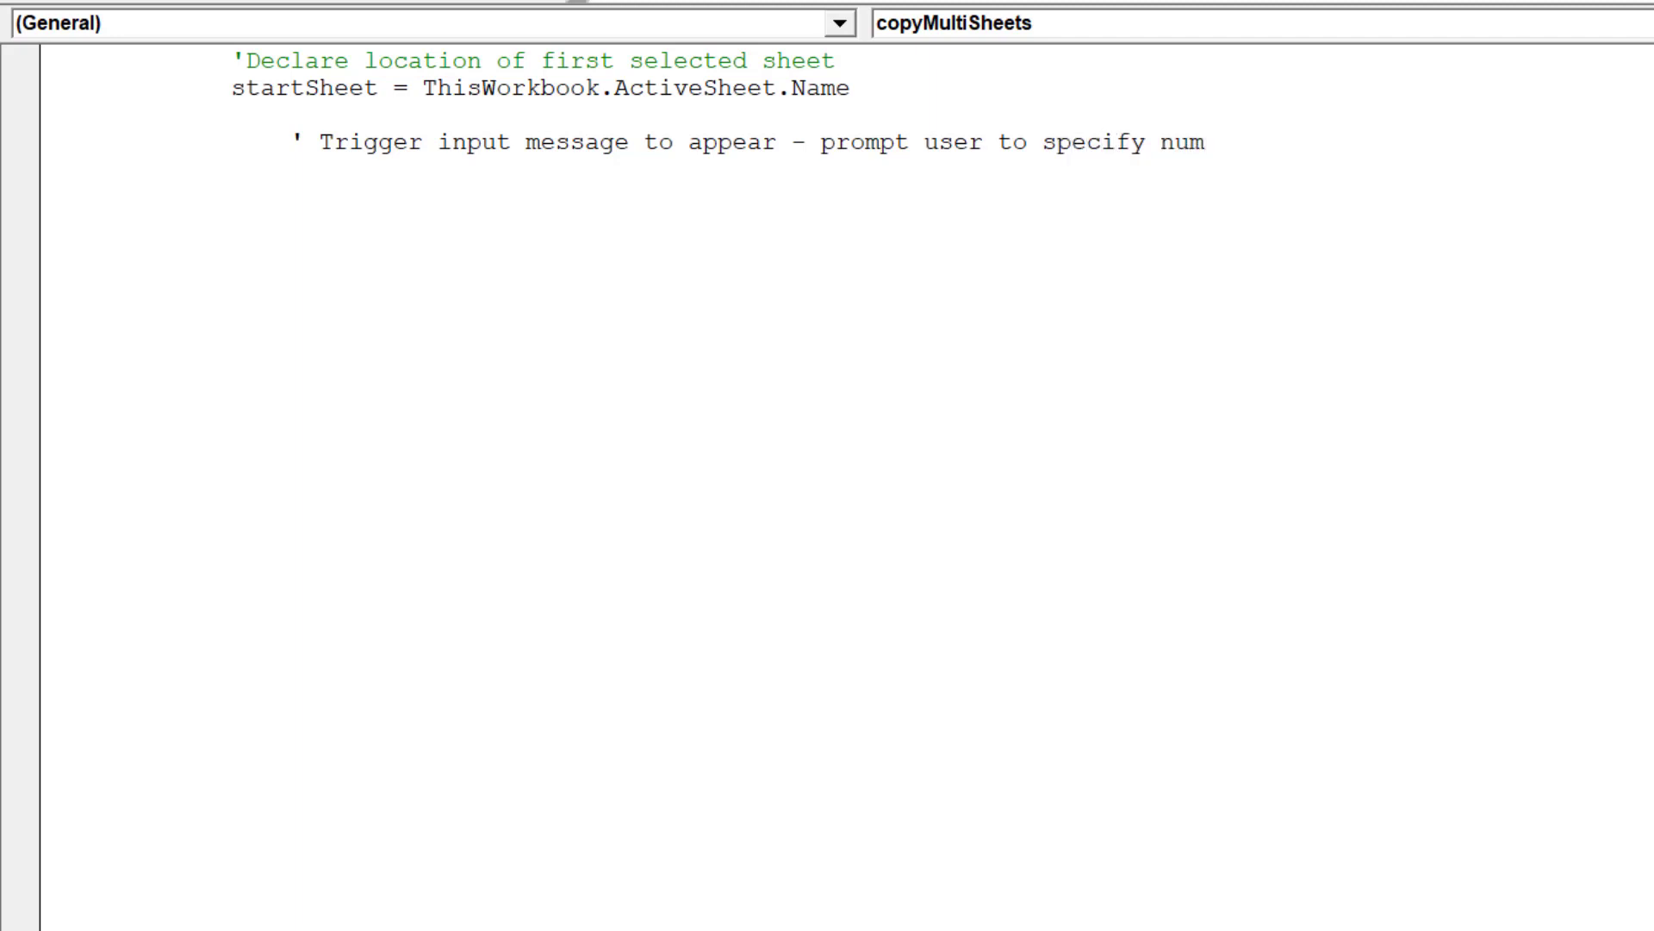
text(ber of time)
text(s to copy s)
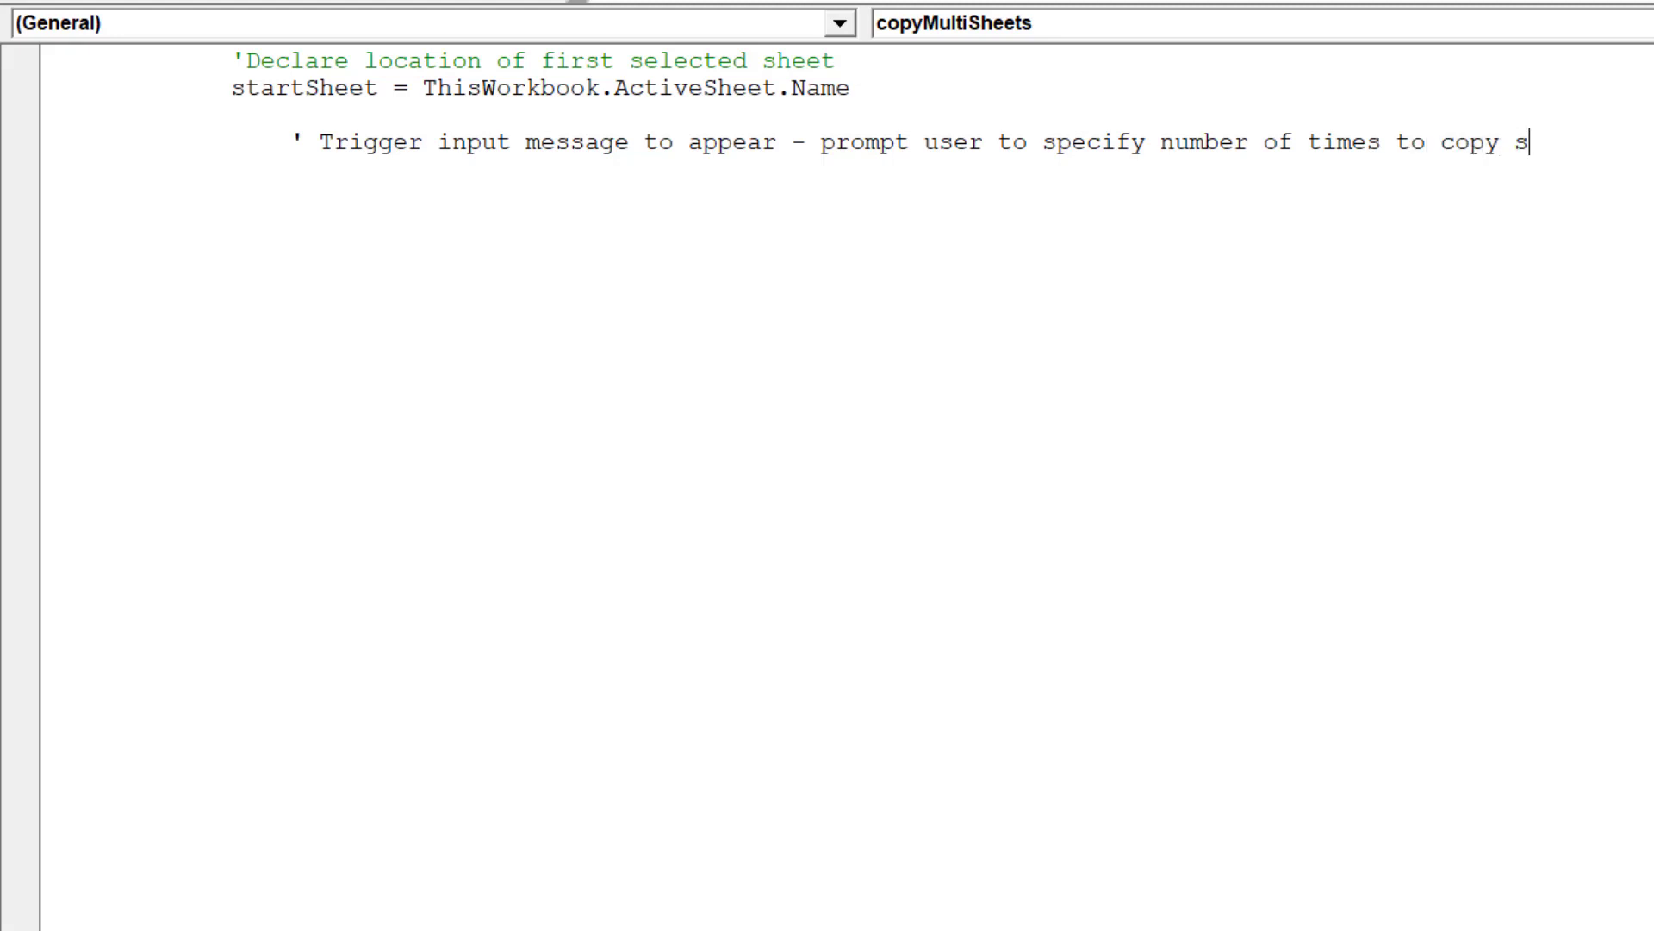
text(heets)
key(Return)
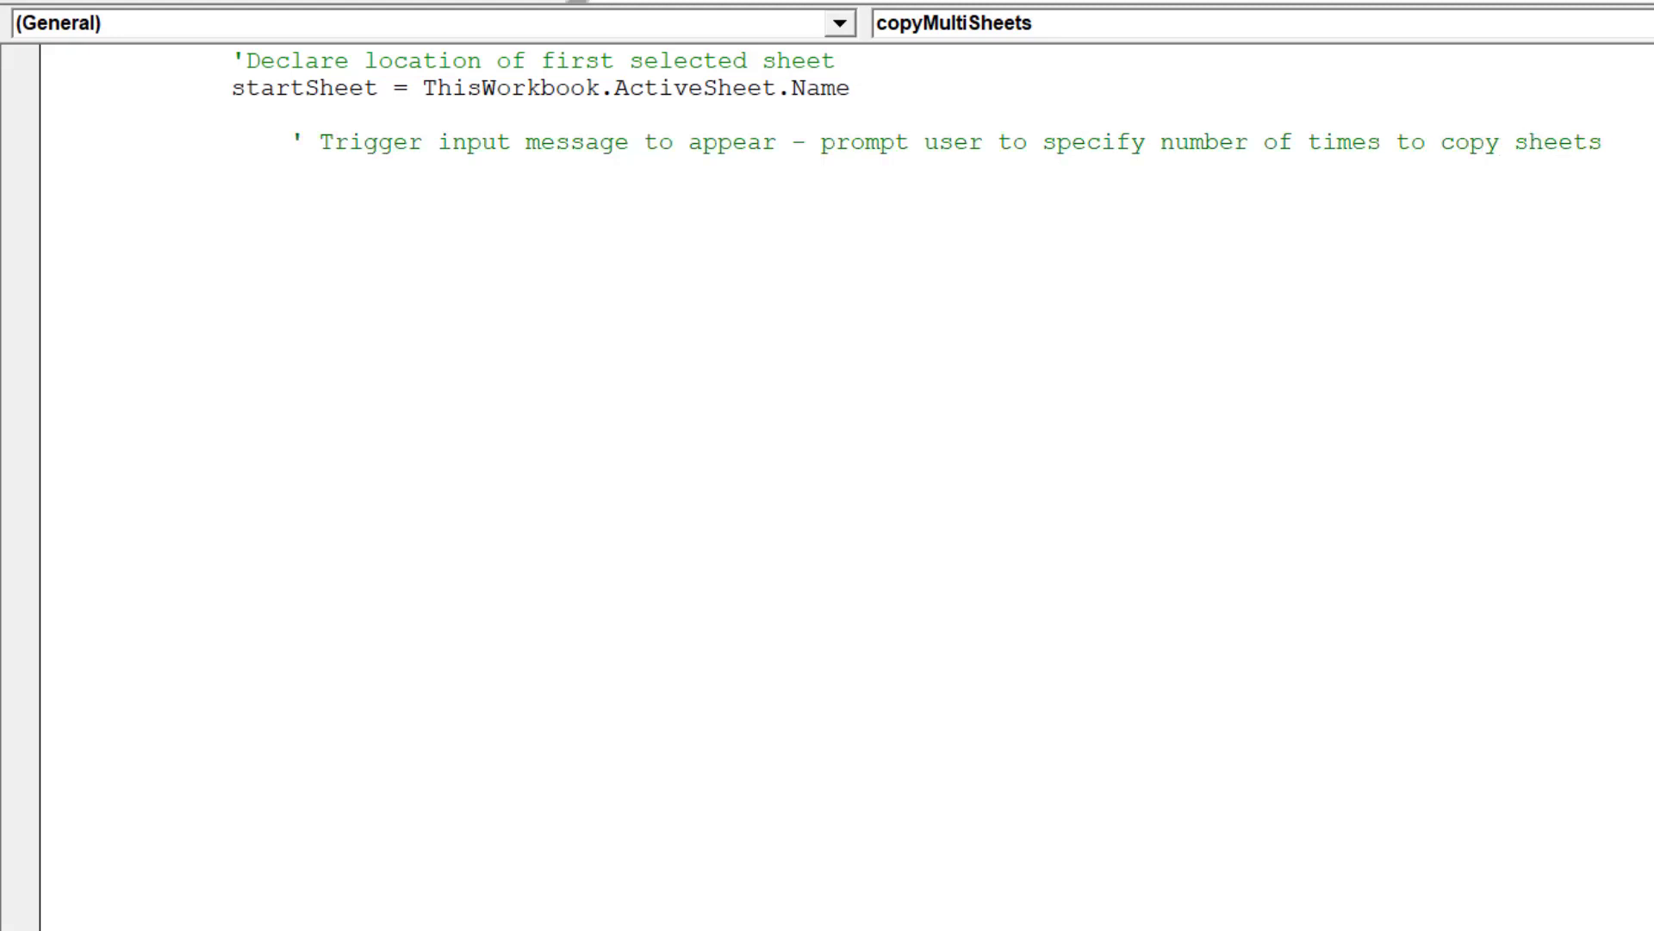
text(x = )
text(InputB)
text(ox()
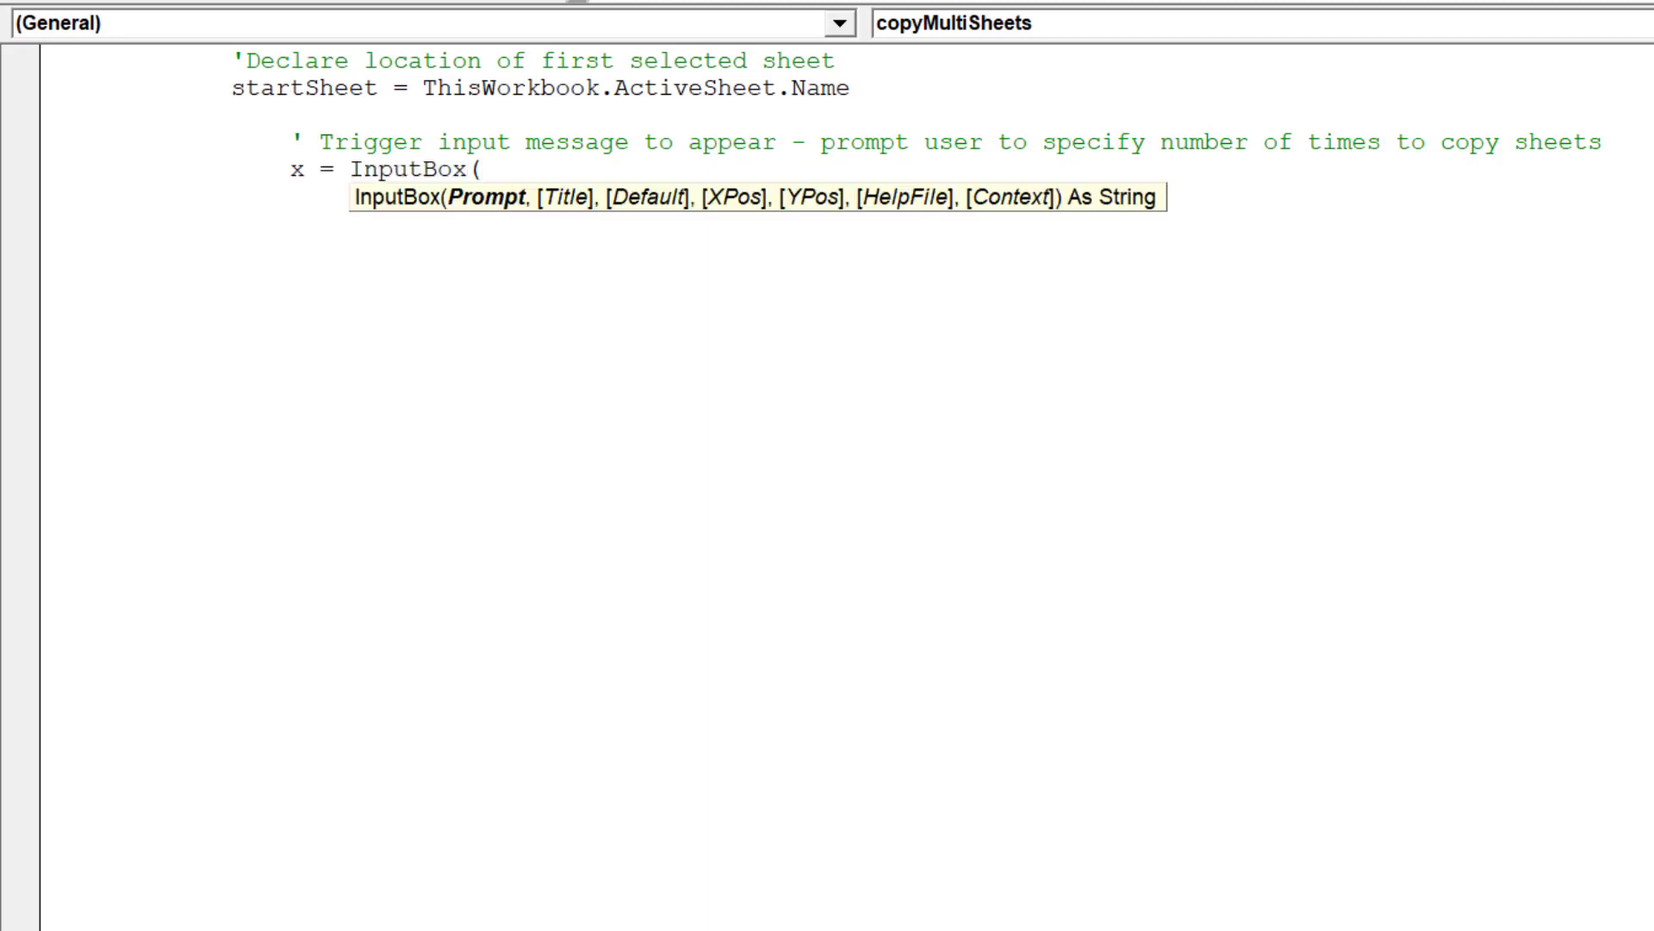
text("Enter )
text(number o)
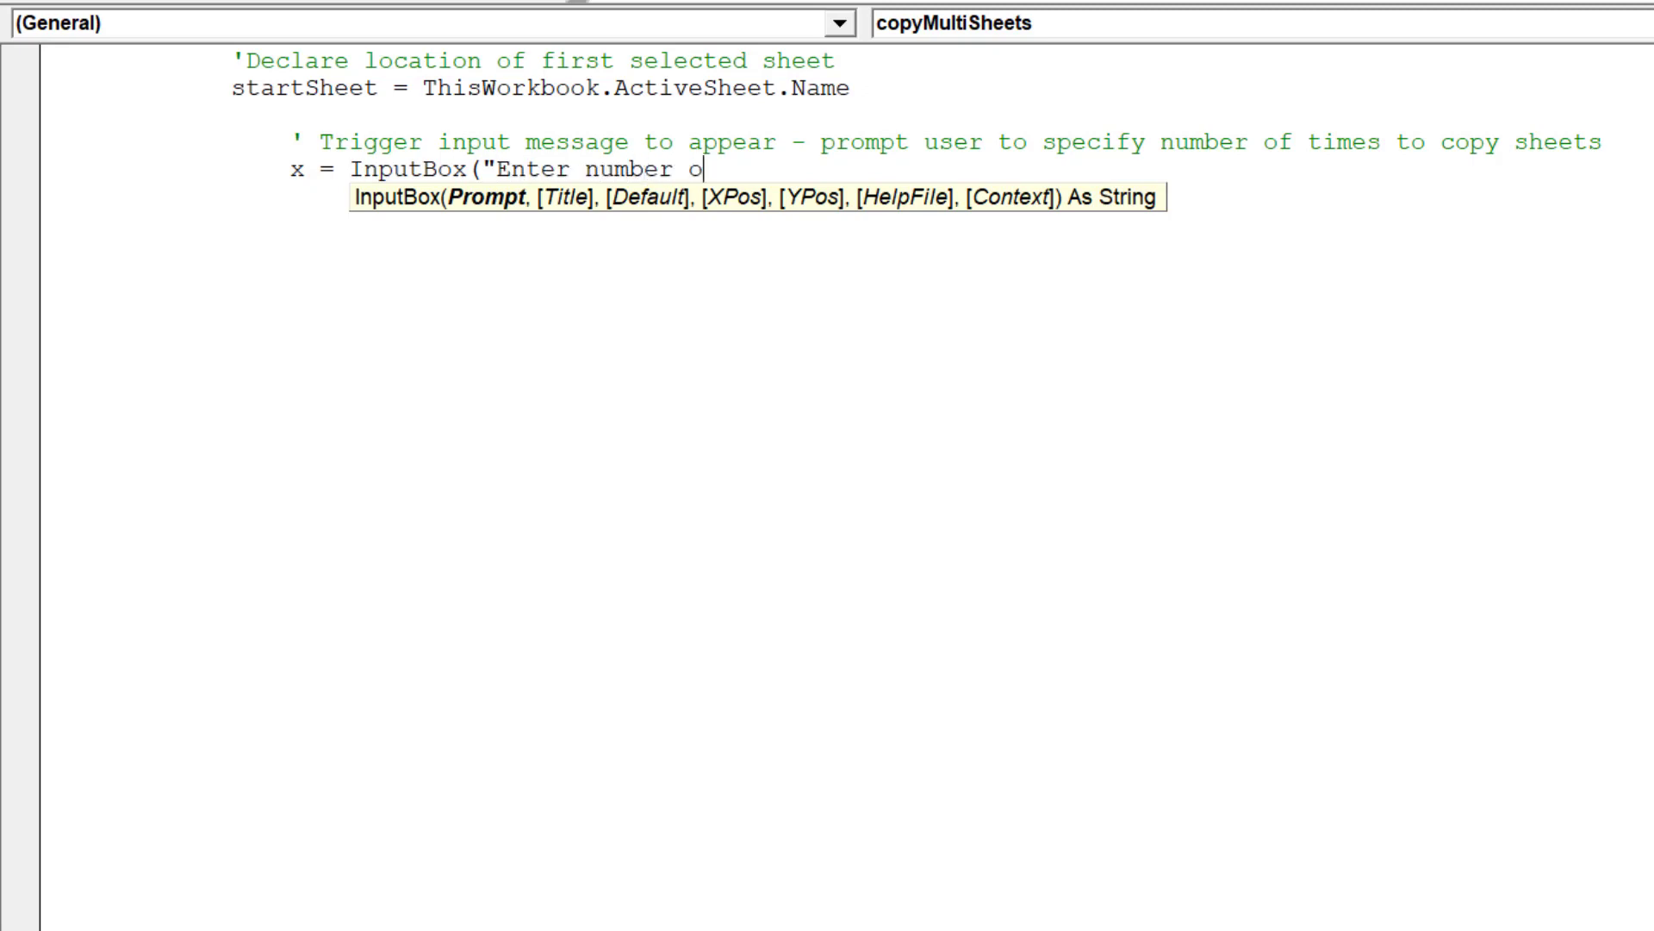
text(f times)
text( to cop)
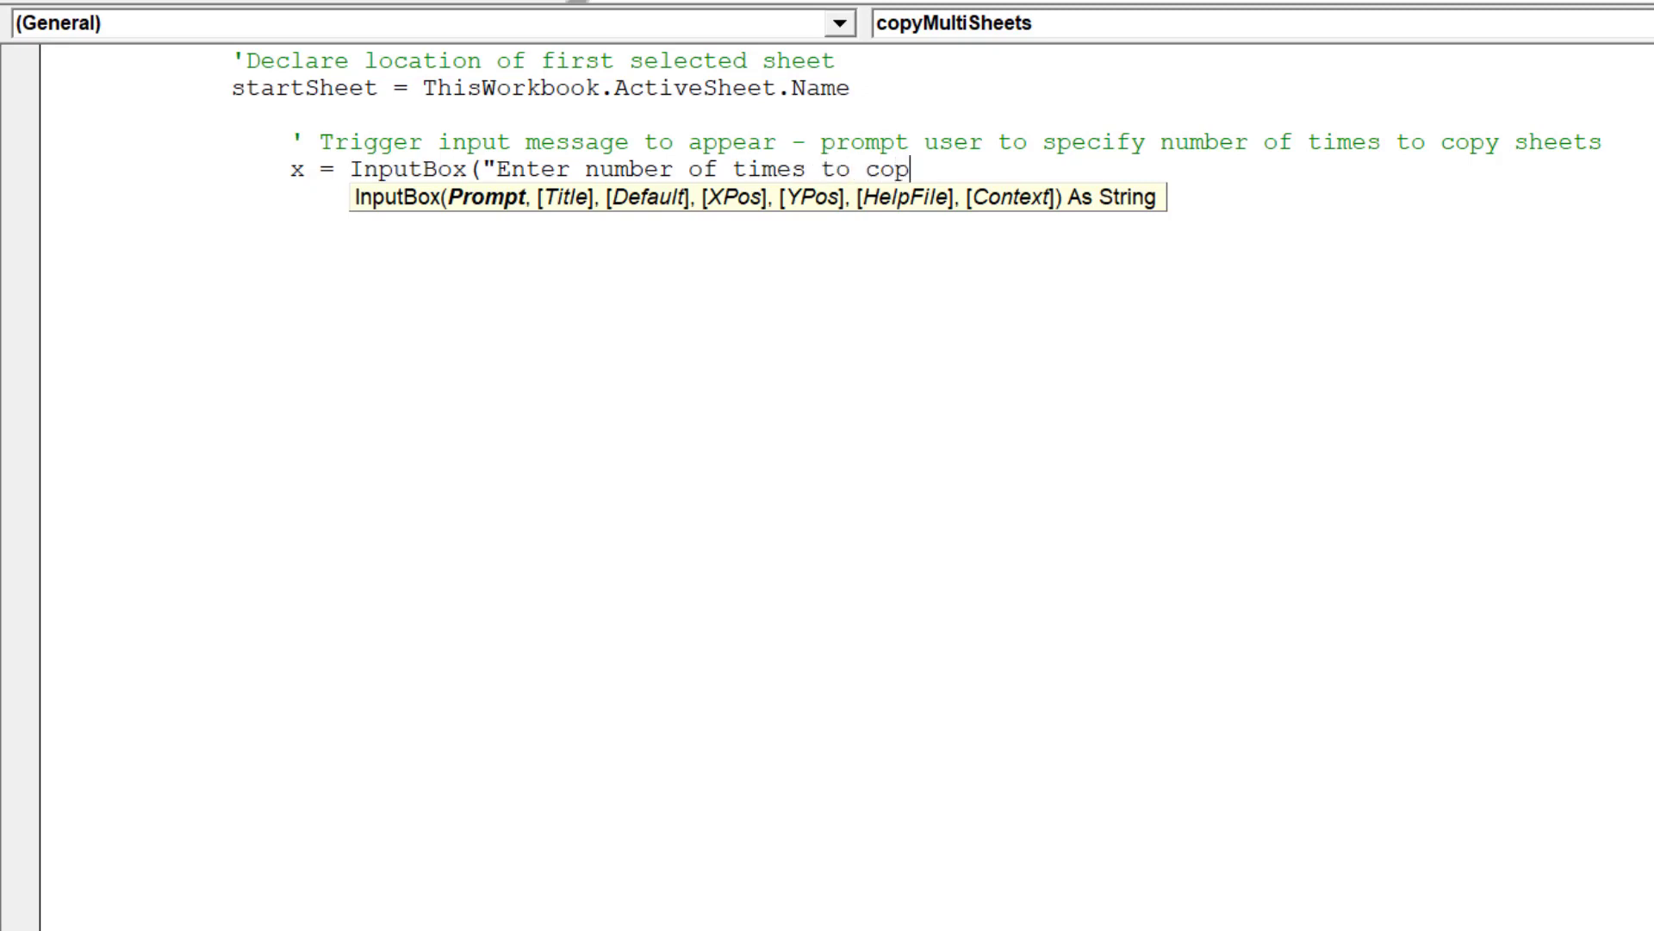
text(y the se)
text(lected )
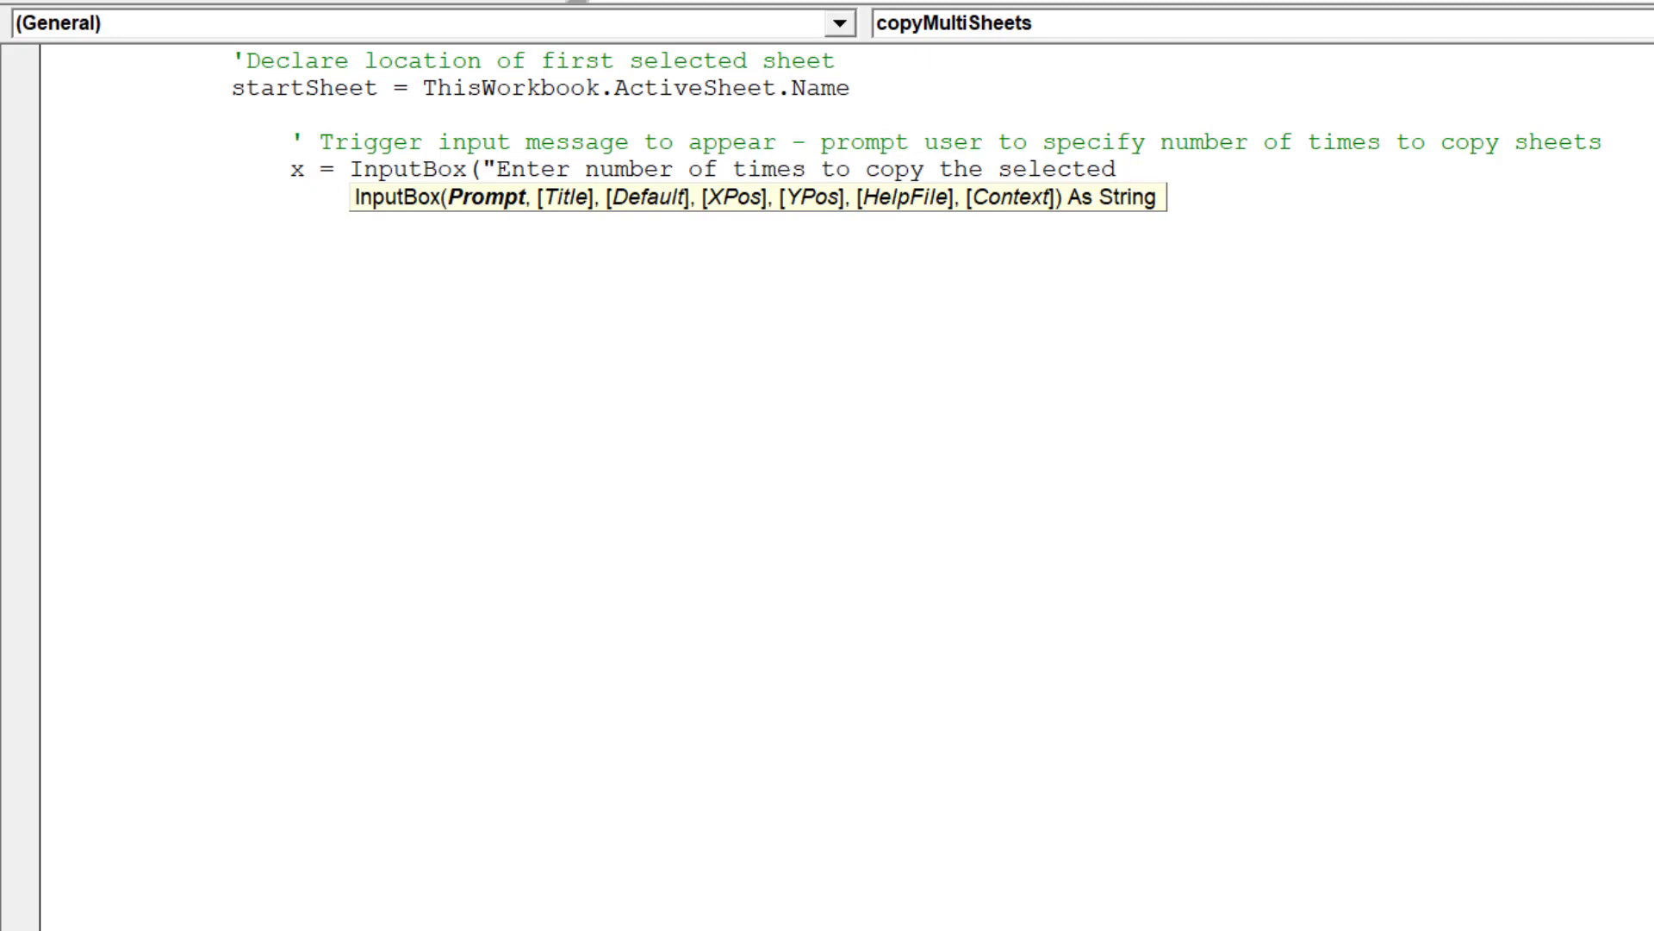
text(worksheets)
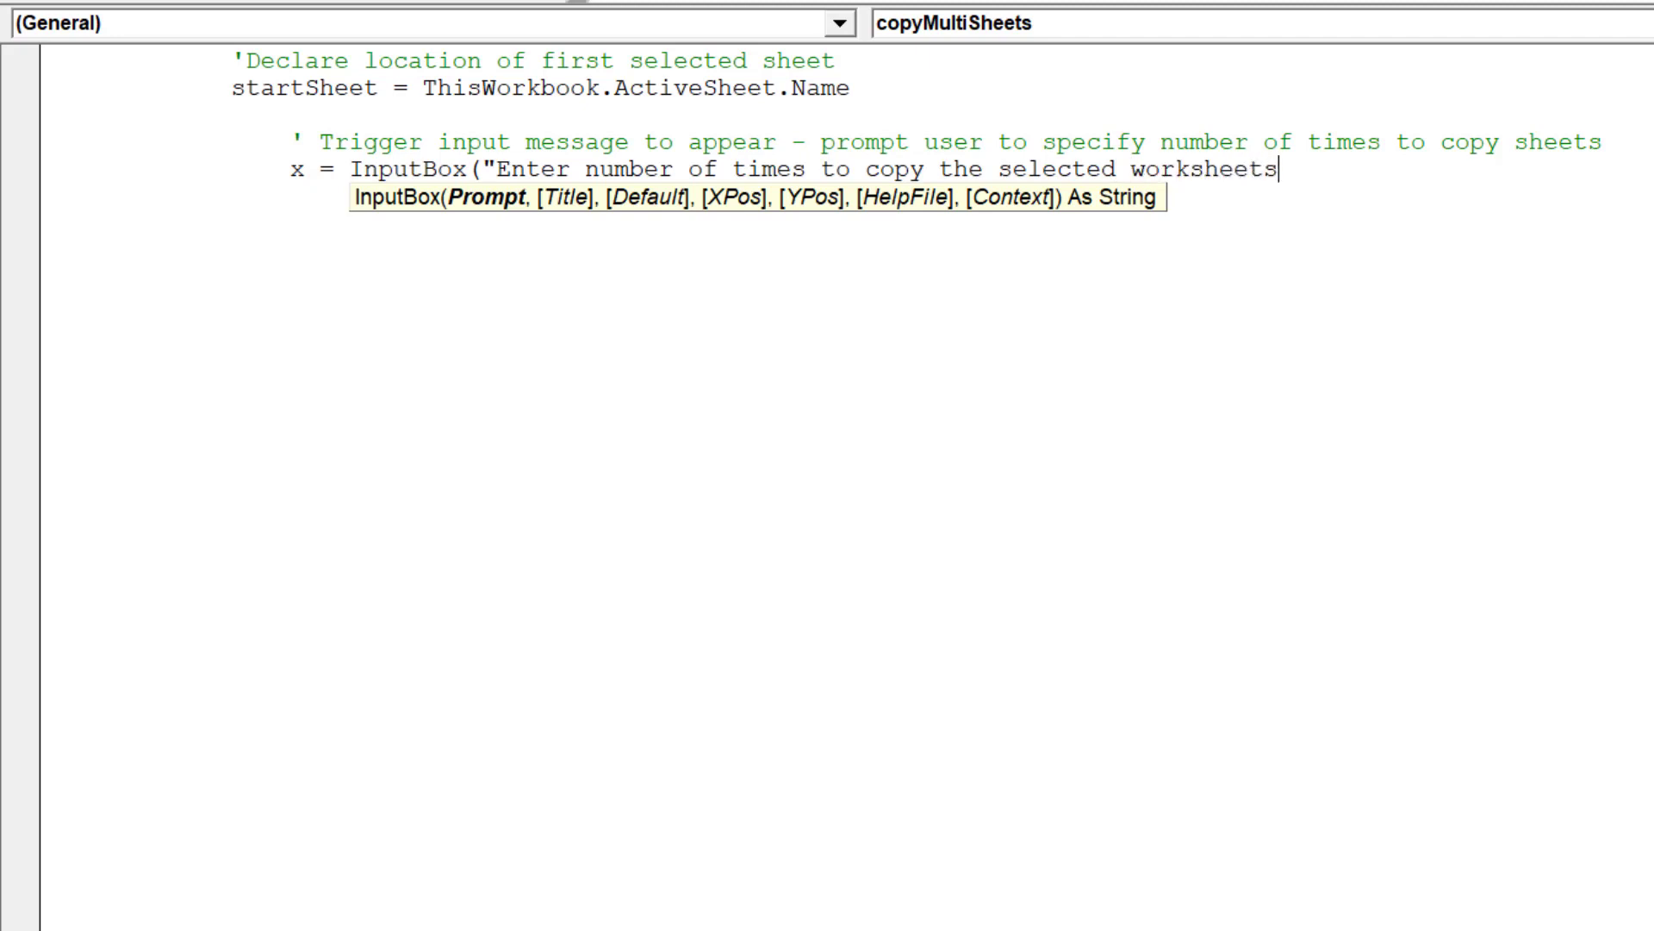
text(")      )
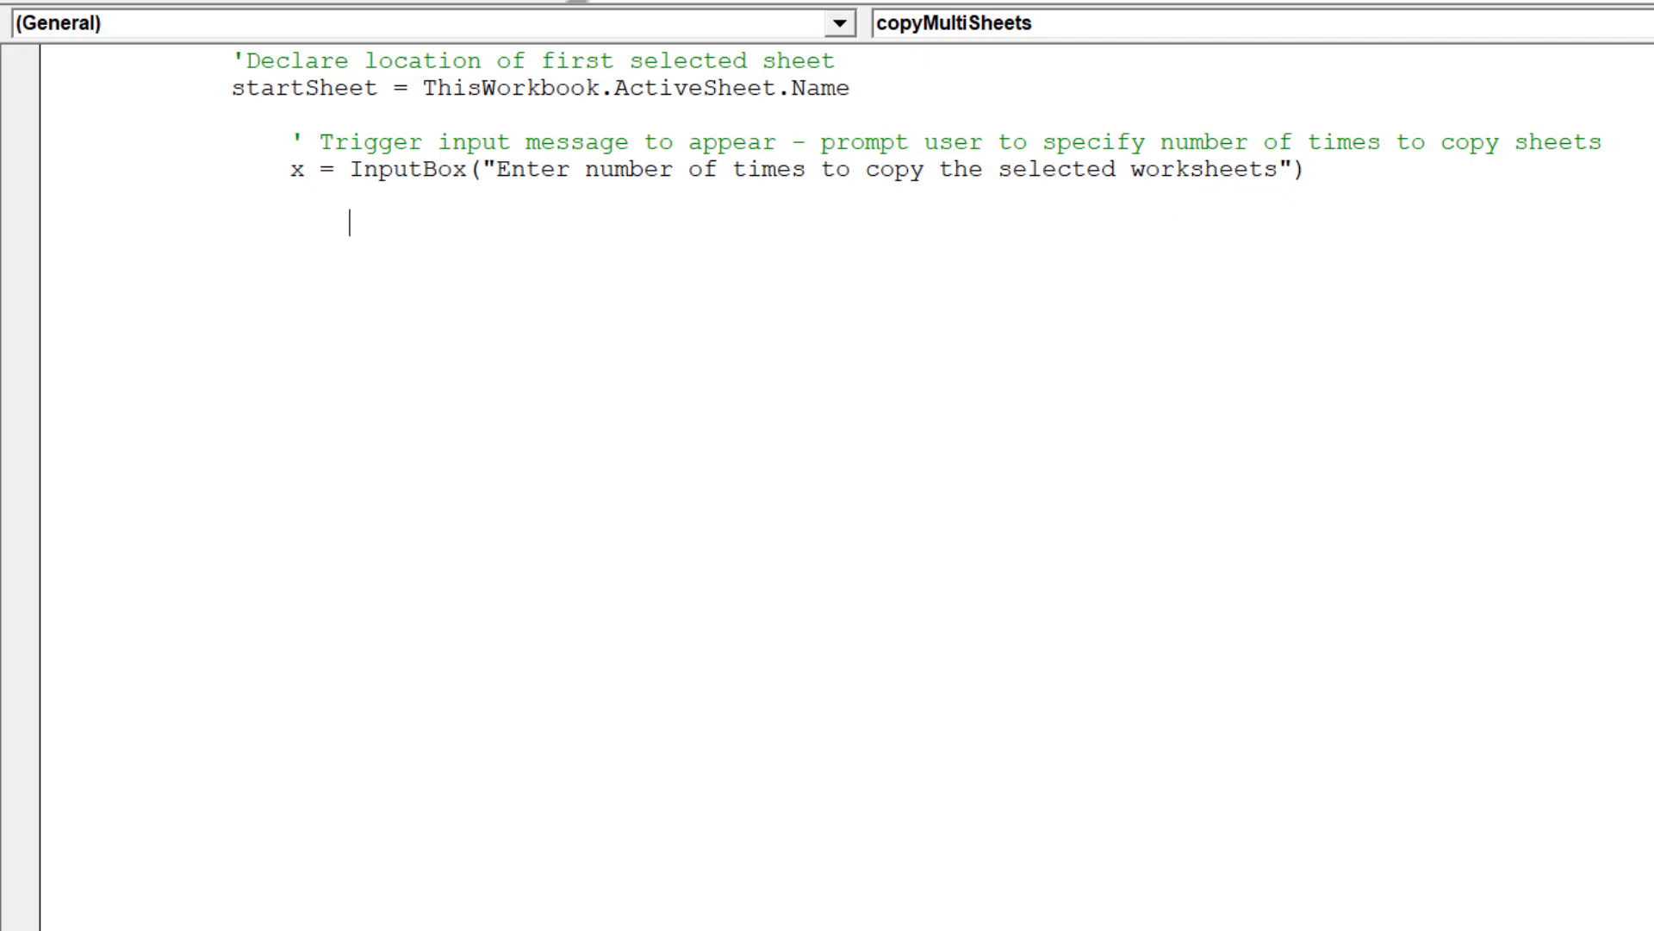
text(' Error )
text(Ha)
text(ndling)
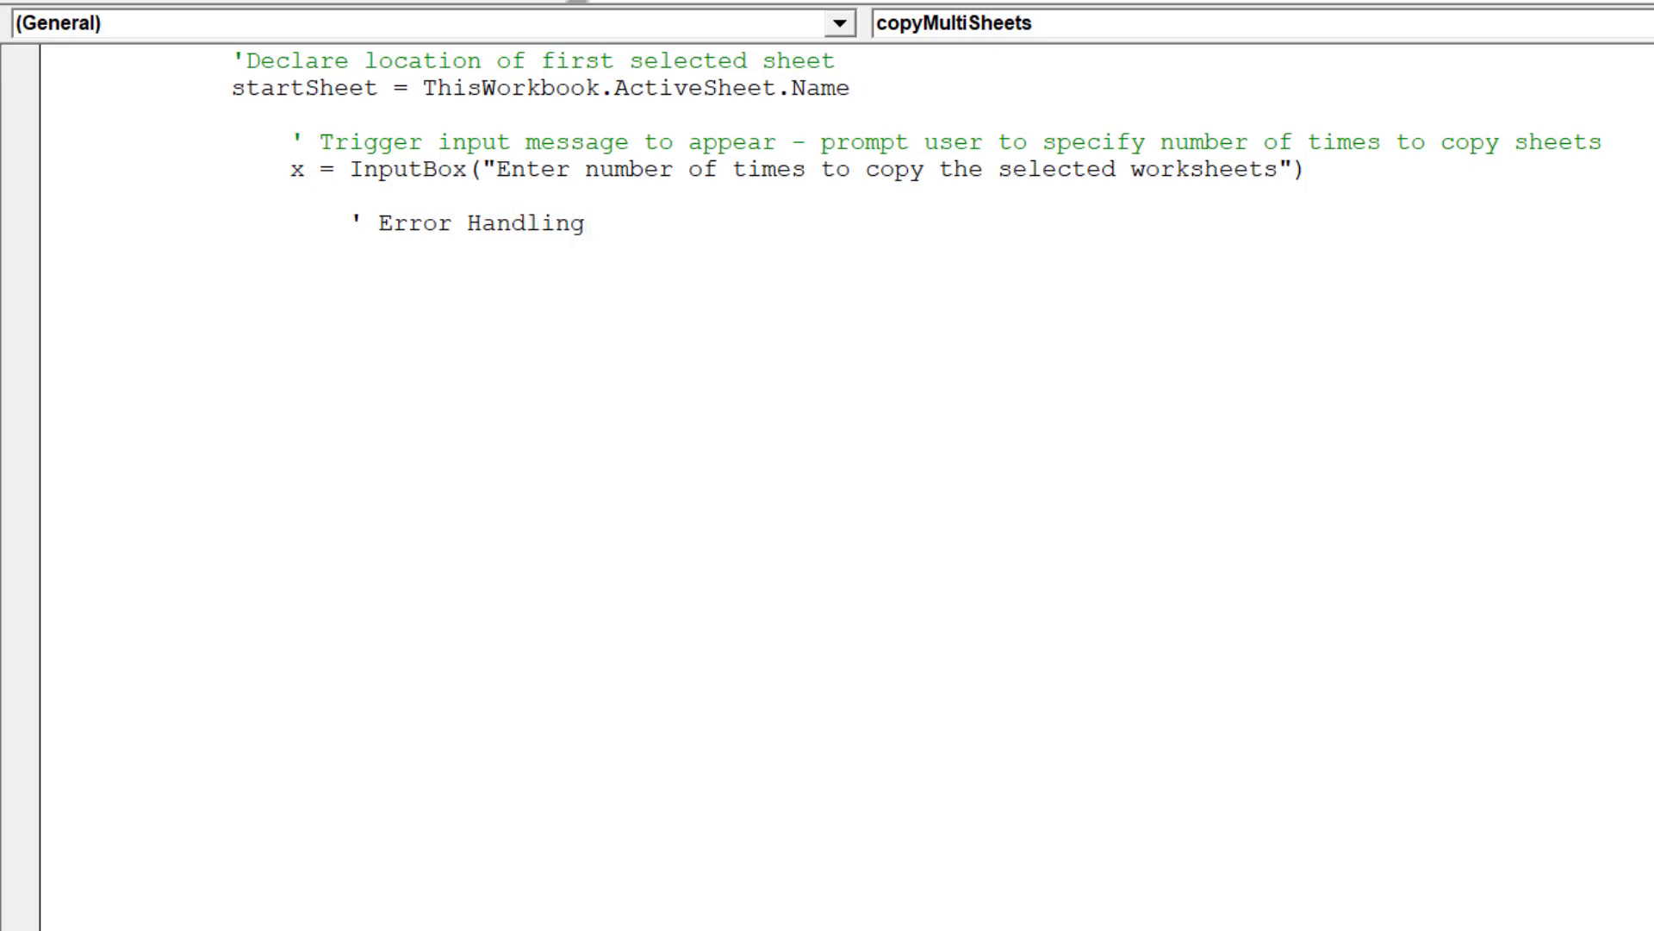
text( if user clic)
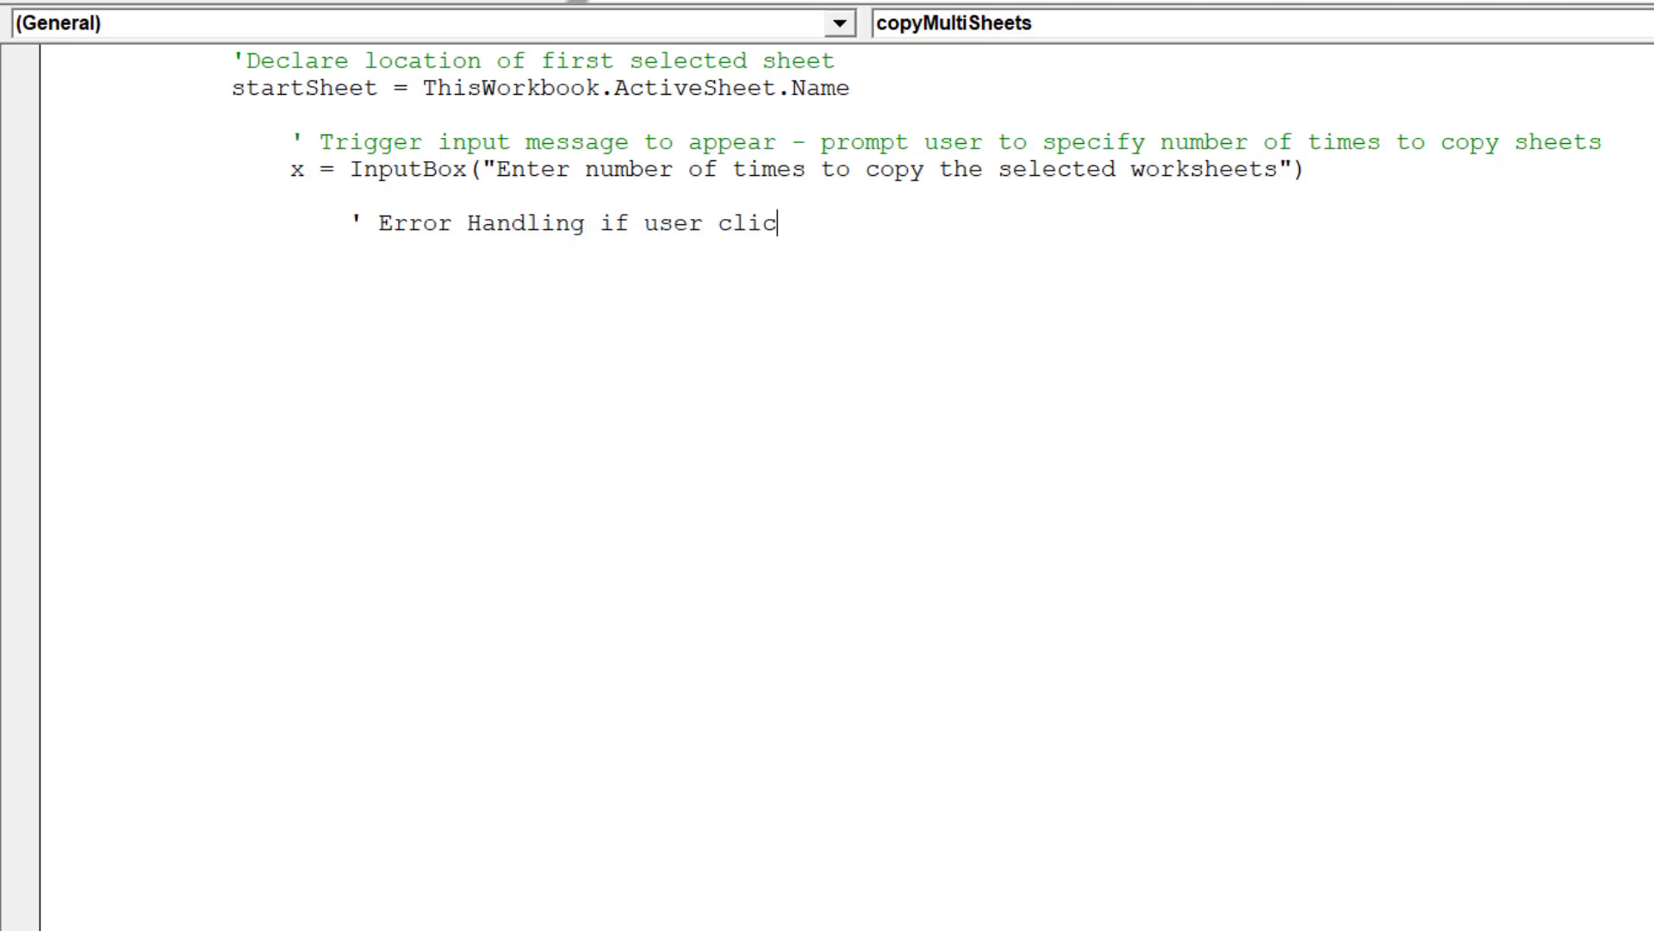
text(ks Cancel)
Finish the cancel-handling comment and add If x = vbNullString Then Exit Sub.
scroll(918, 146, down, 2)
scroll(919, 145, down, 1)
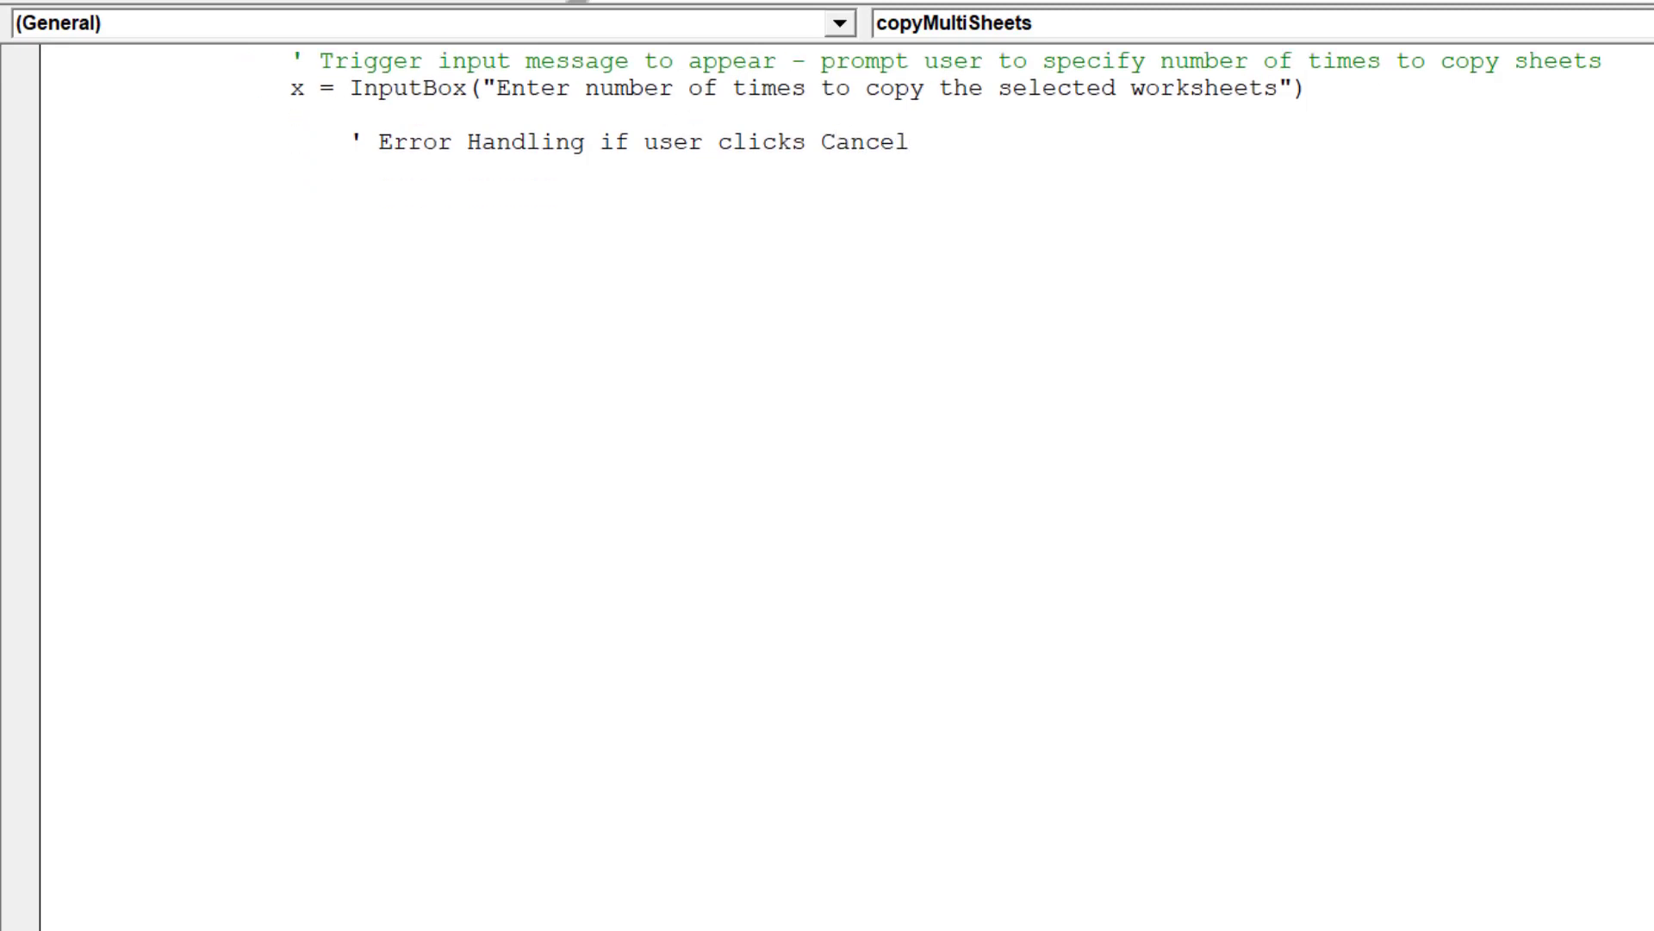
text(on I)
text(nputBox)
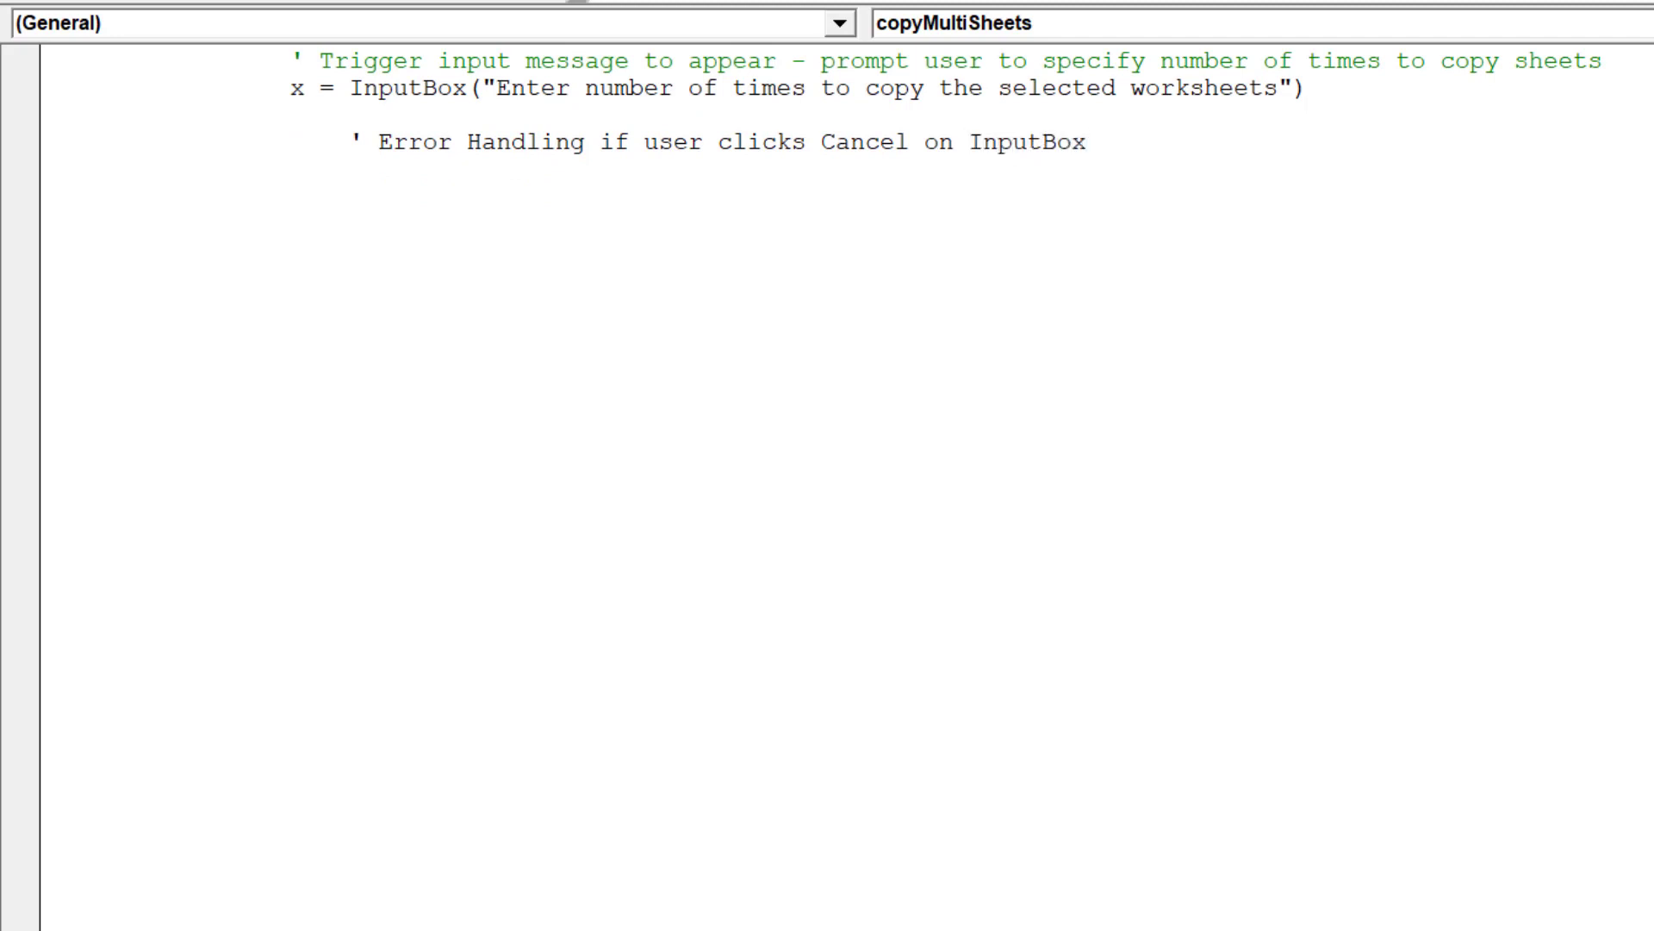
key(Return)
text(if)
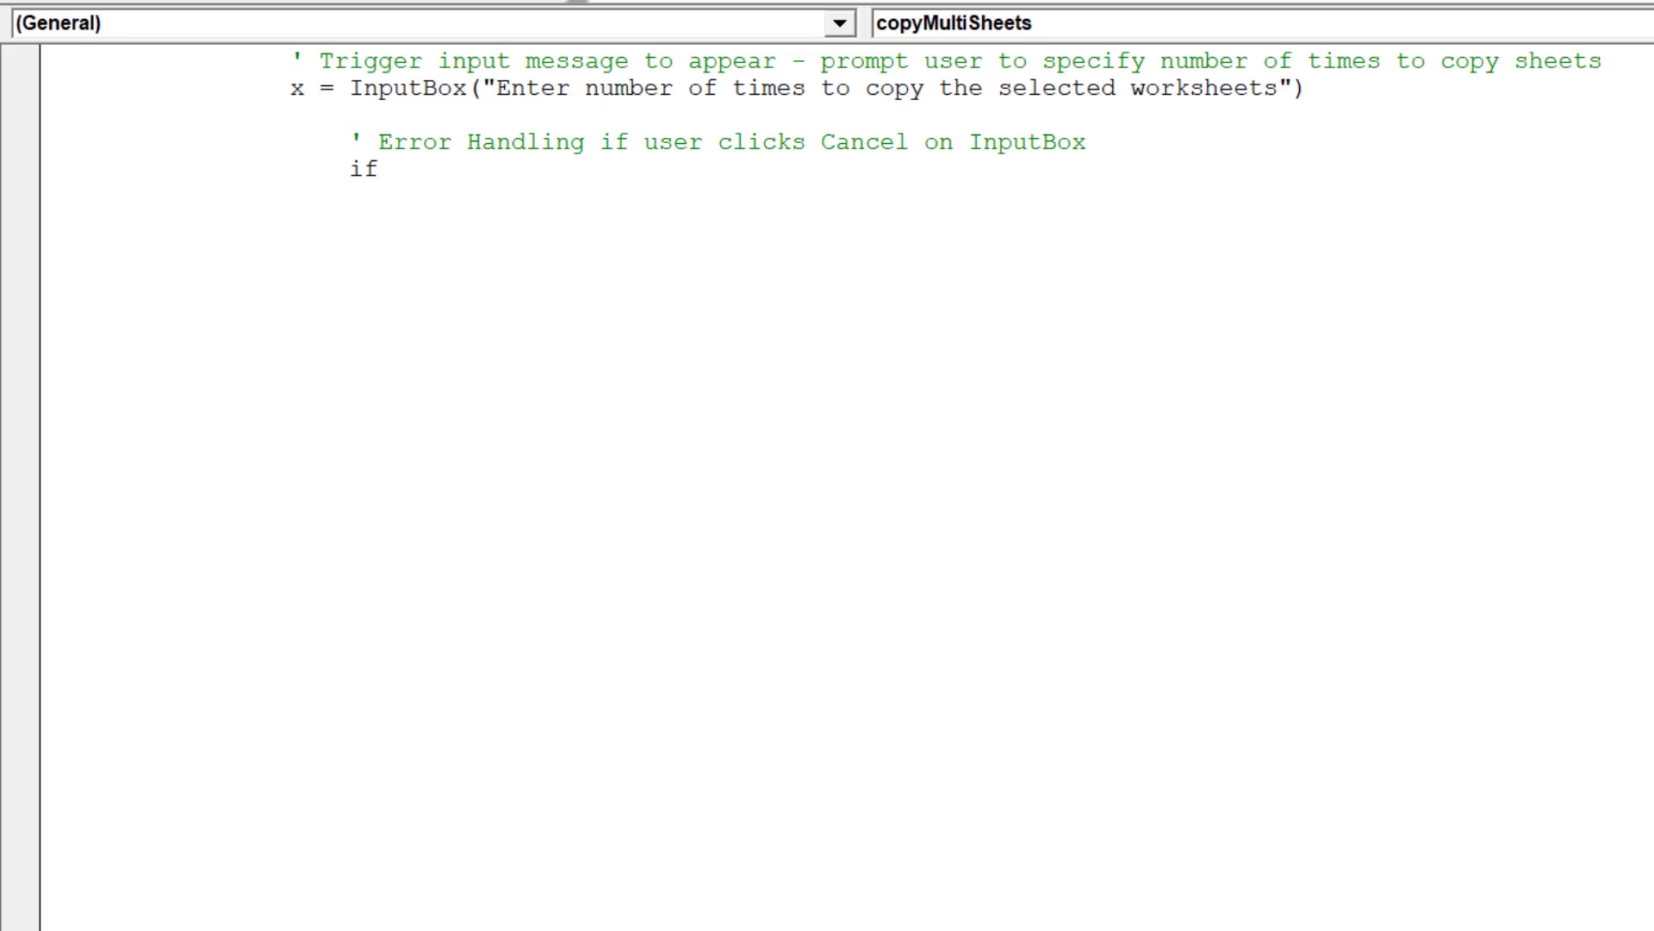
text( x = )
text(vbNullS)
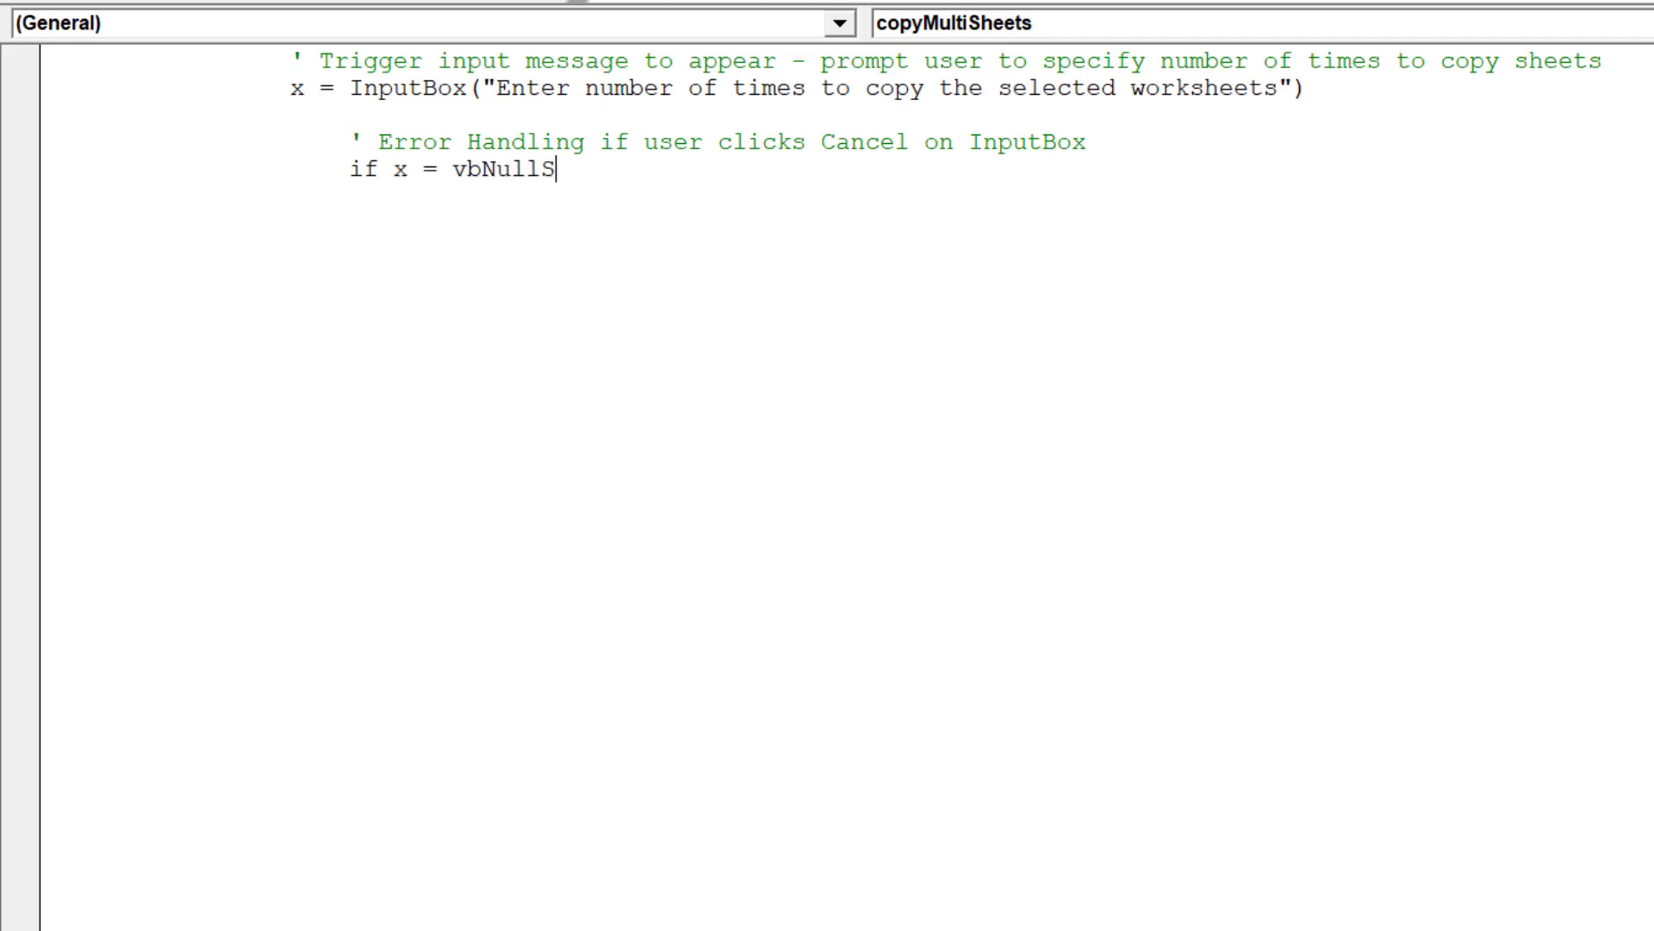
text(tring Then)
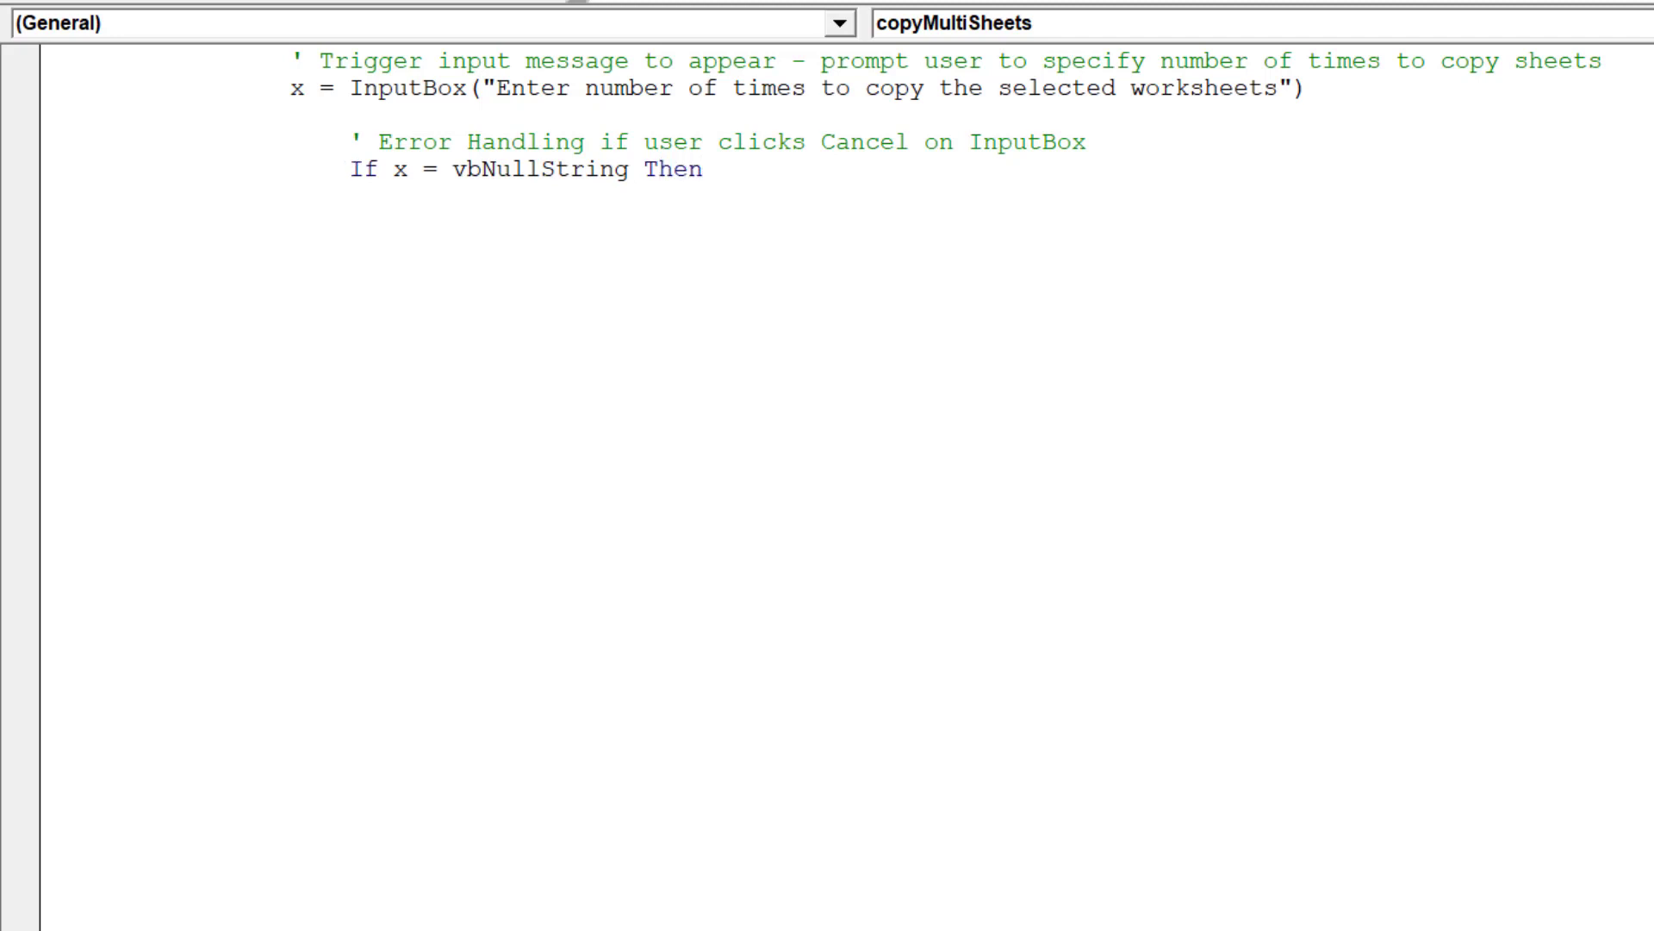
text(Exit Su)
text(b)
key(Return)
key(Return)
Comment the non-numerical case and add ElseIf Not IsNumeric(x) Then.
text(Prom)
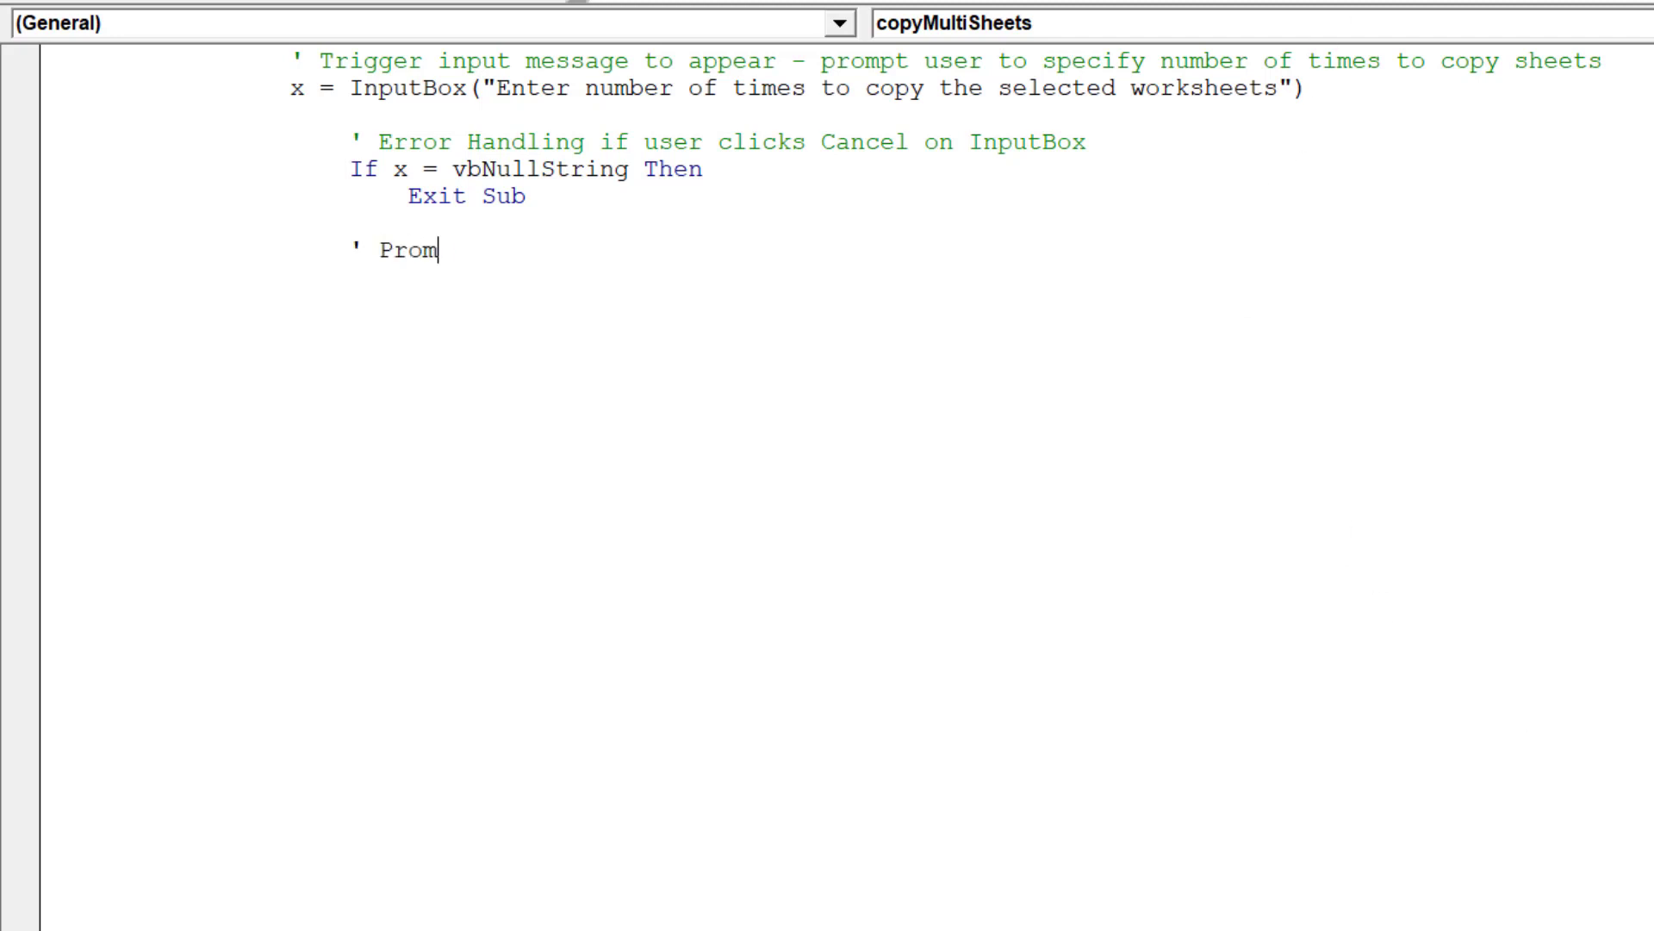
text(pt user to )
text(input a corre)
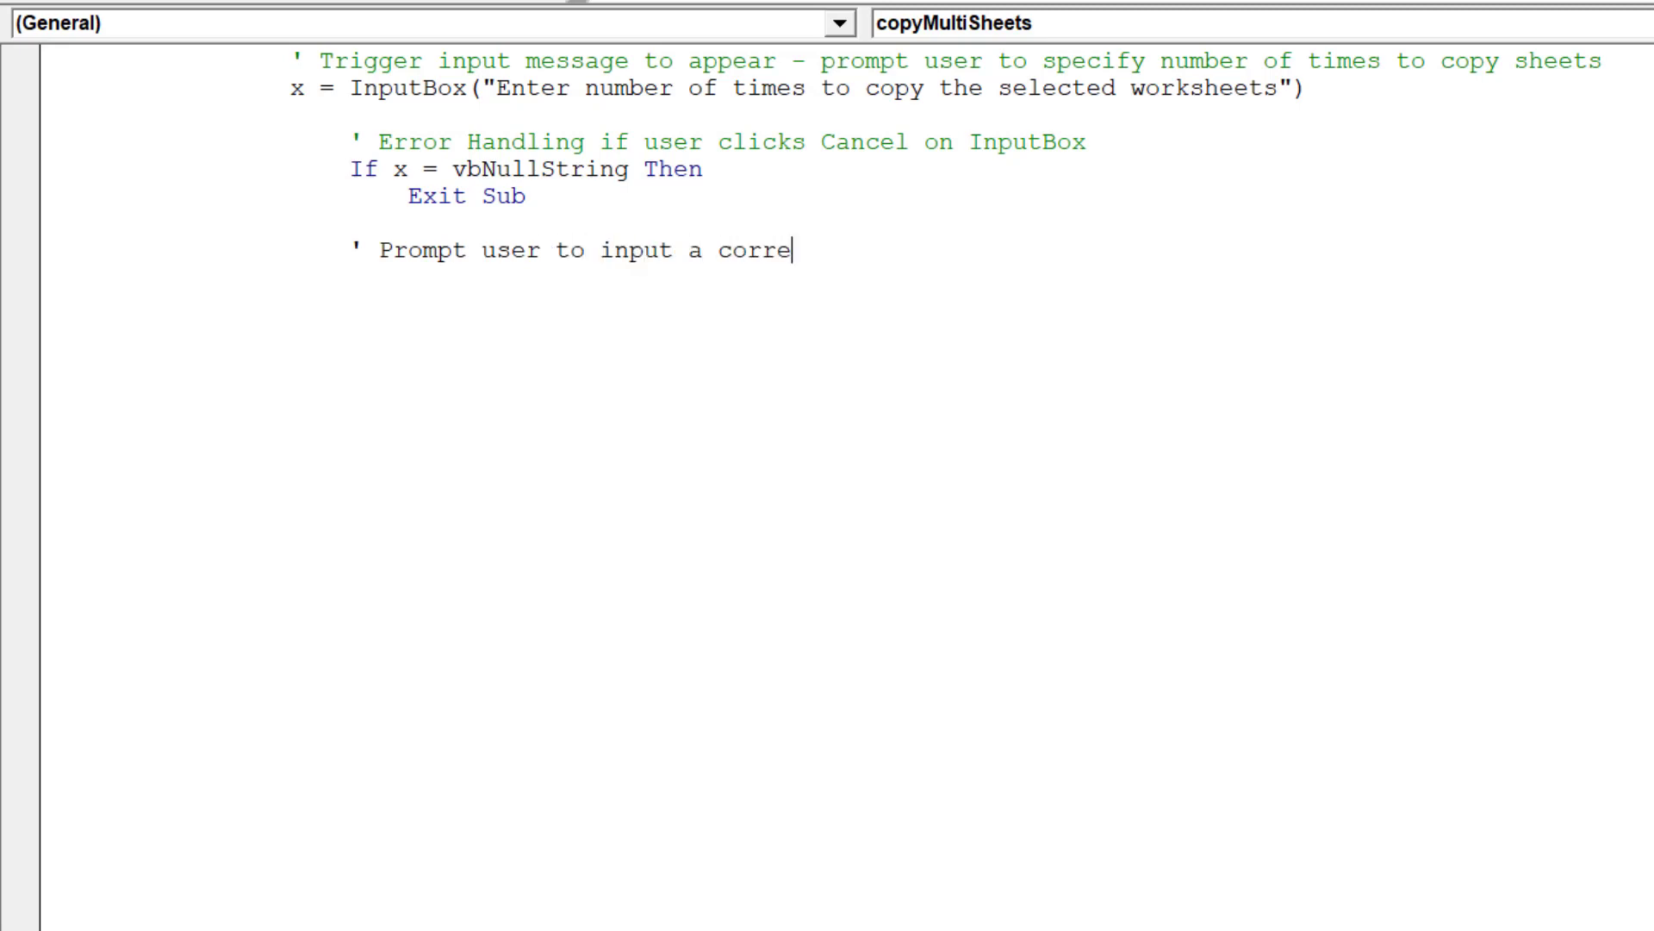
text(ct value be)
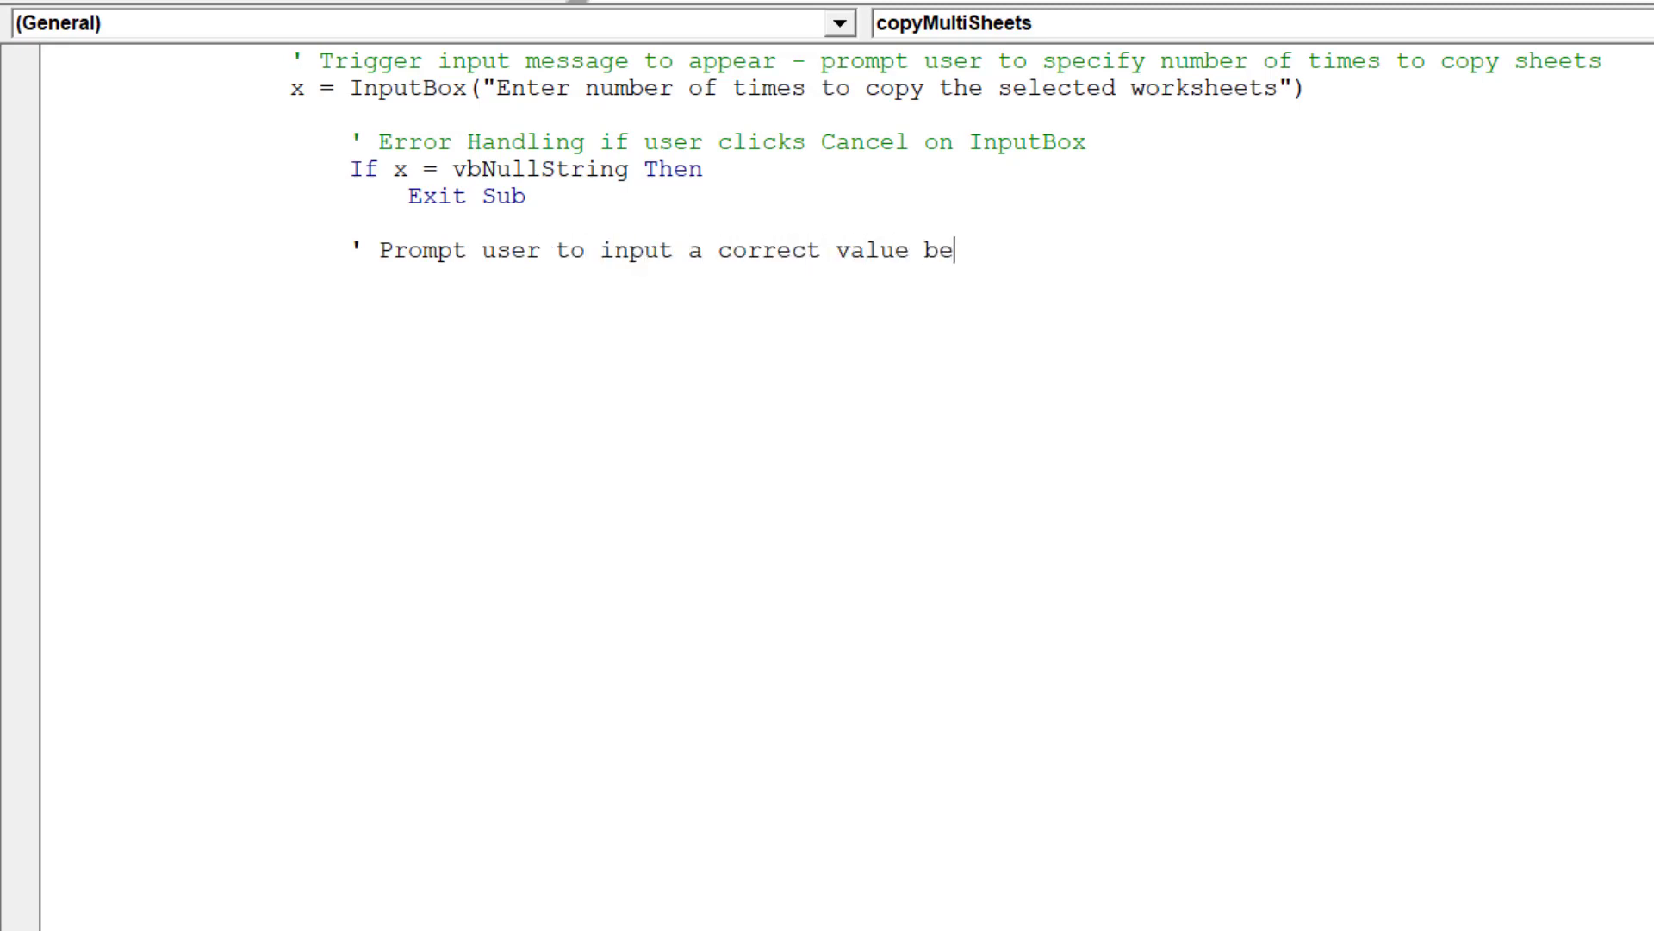
text(cause input )
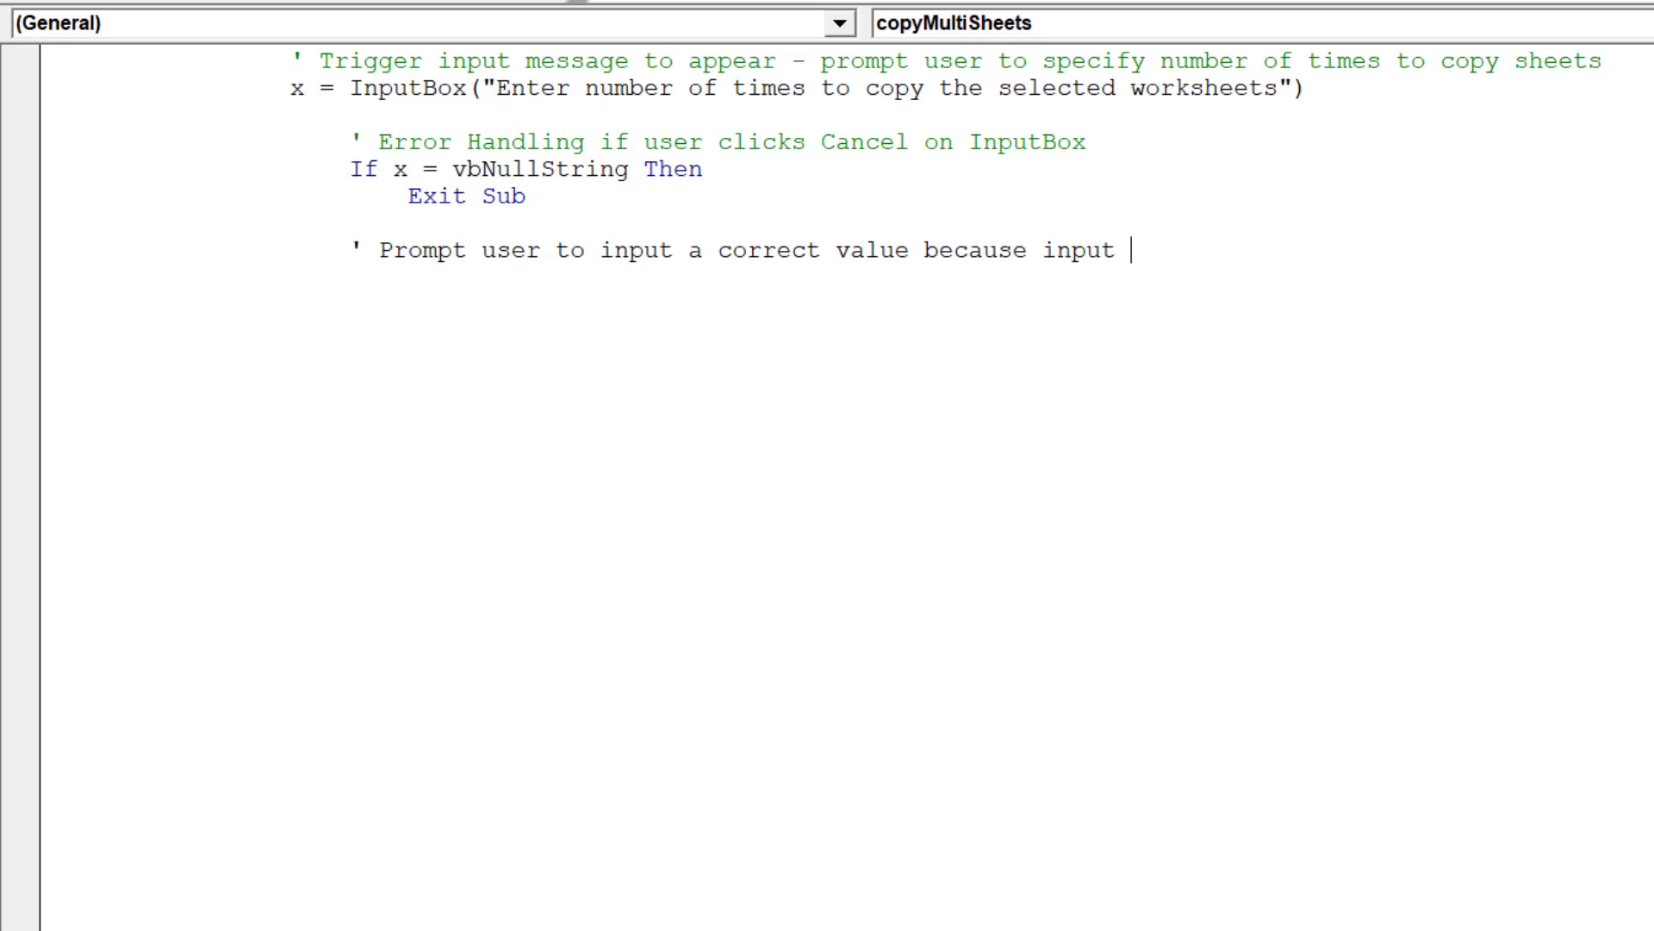
text(value )
text(was non-n)
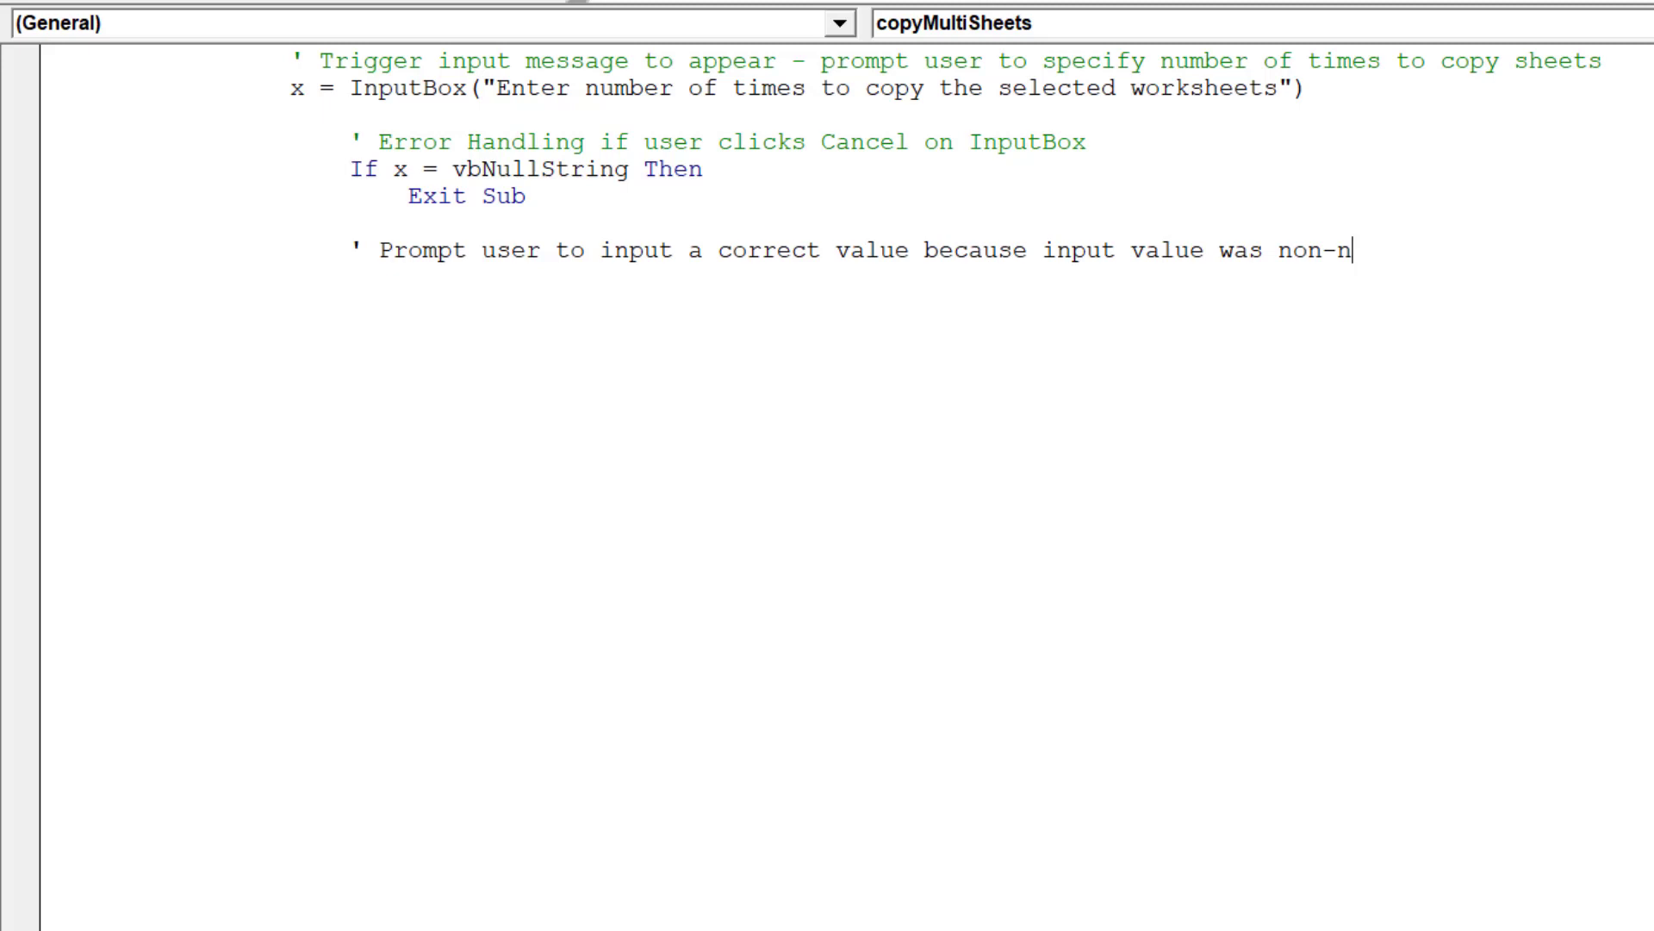
text(umerical)
key(Return)
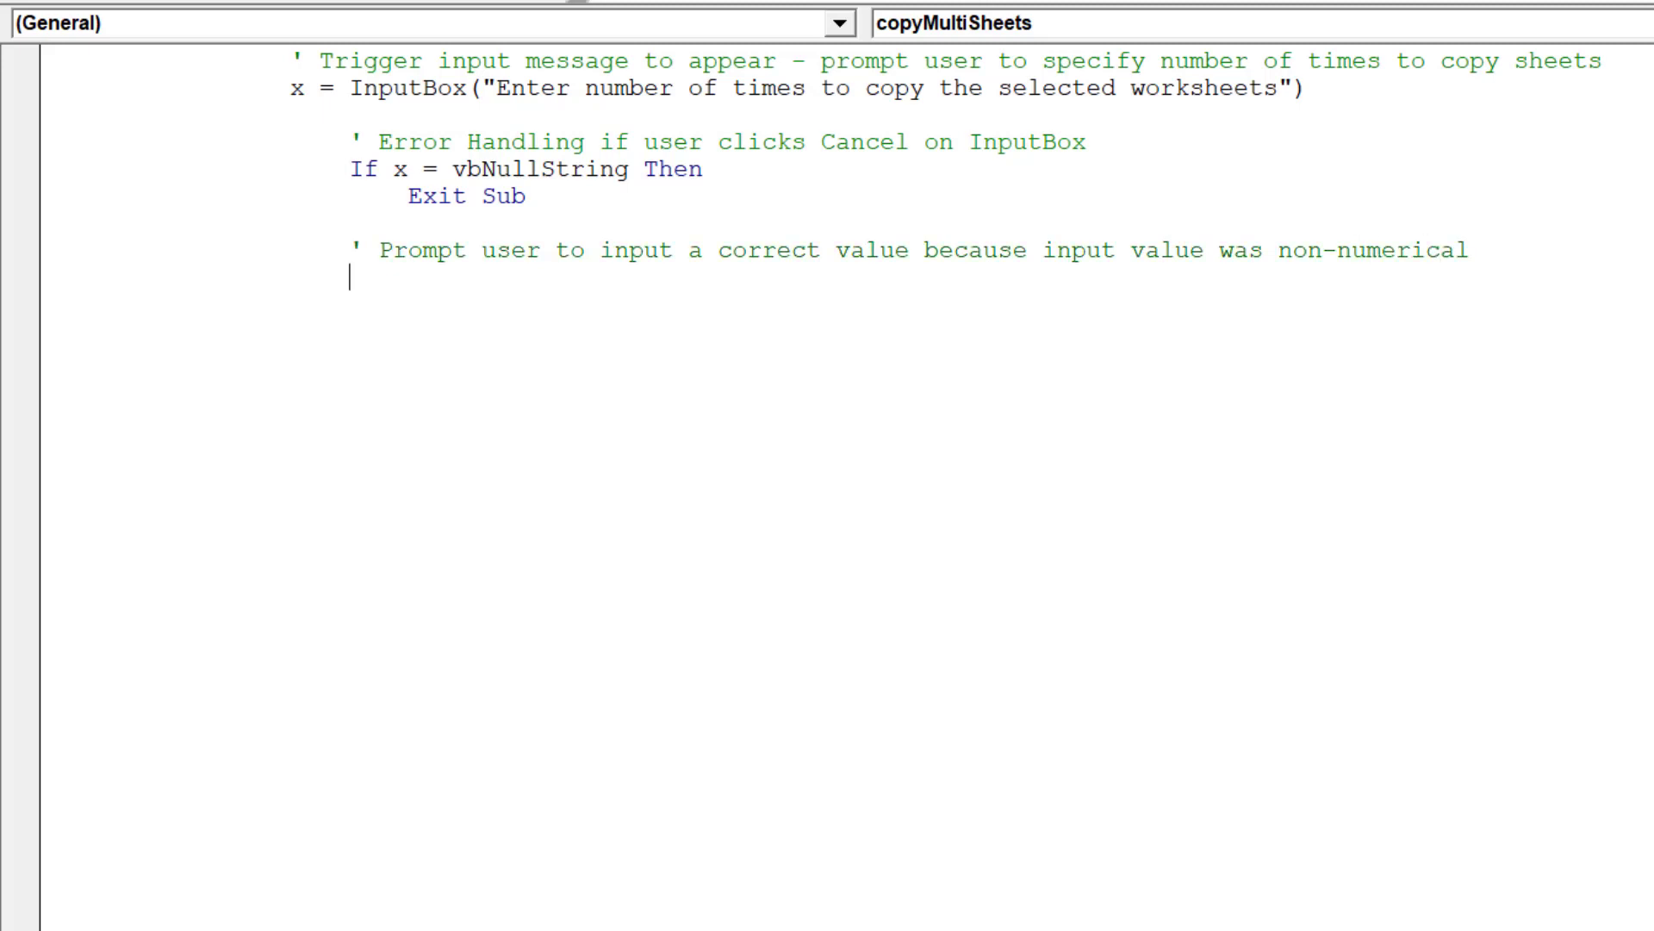
scroll(946, 158, down, 1)
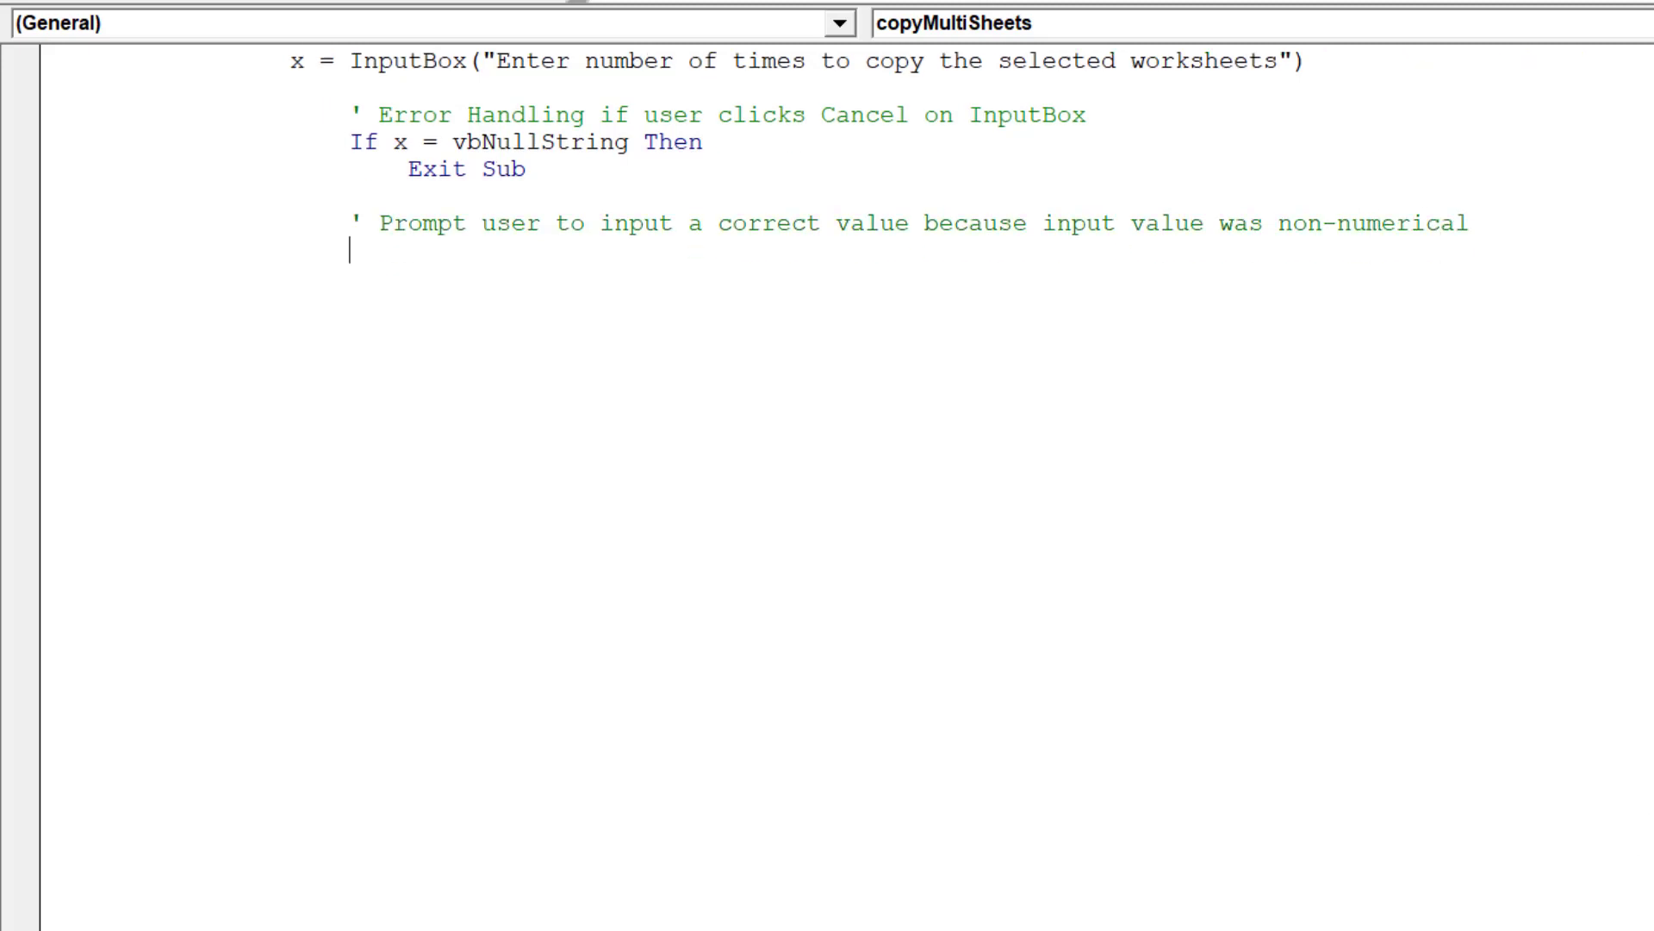
scroll(947, 158, down, 1)
scroll(946, 157, down, 1)
text(Else)
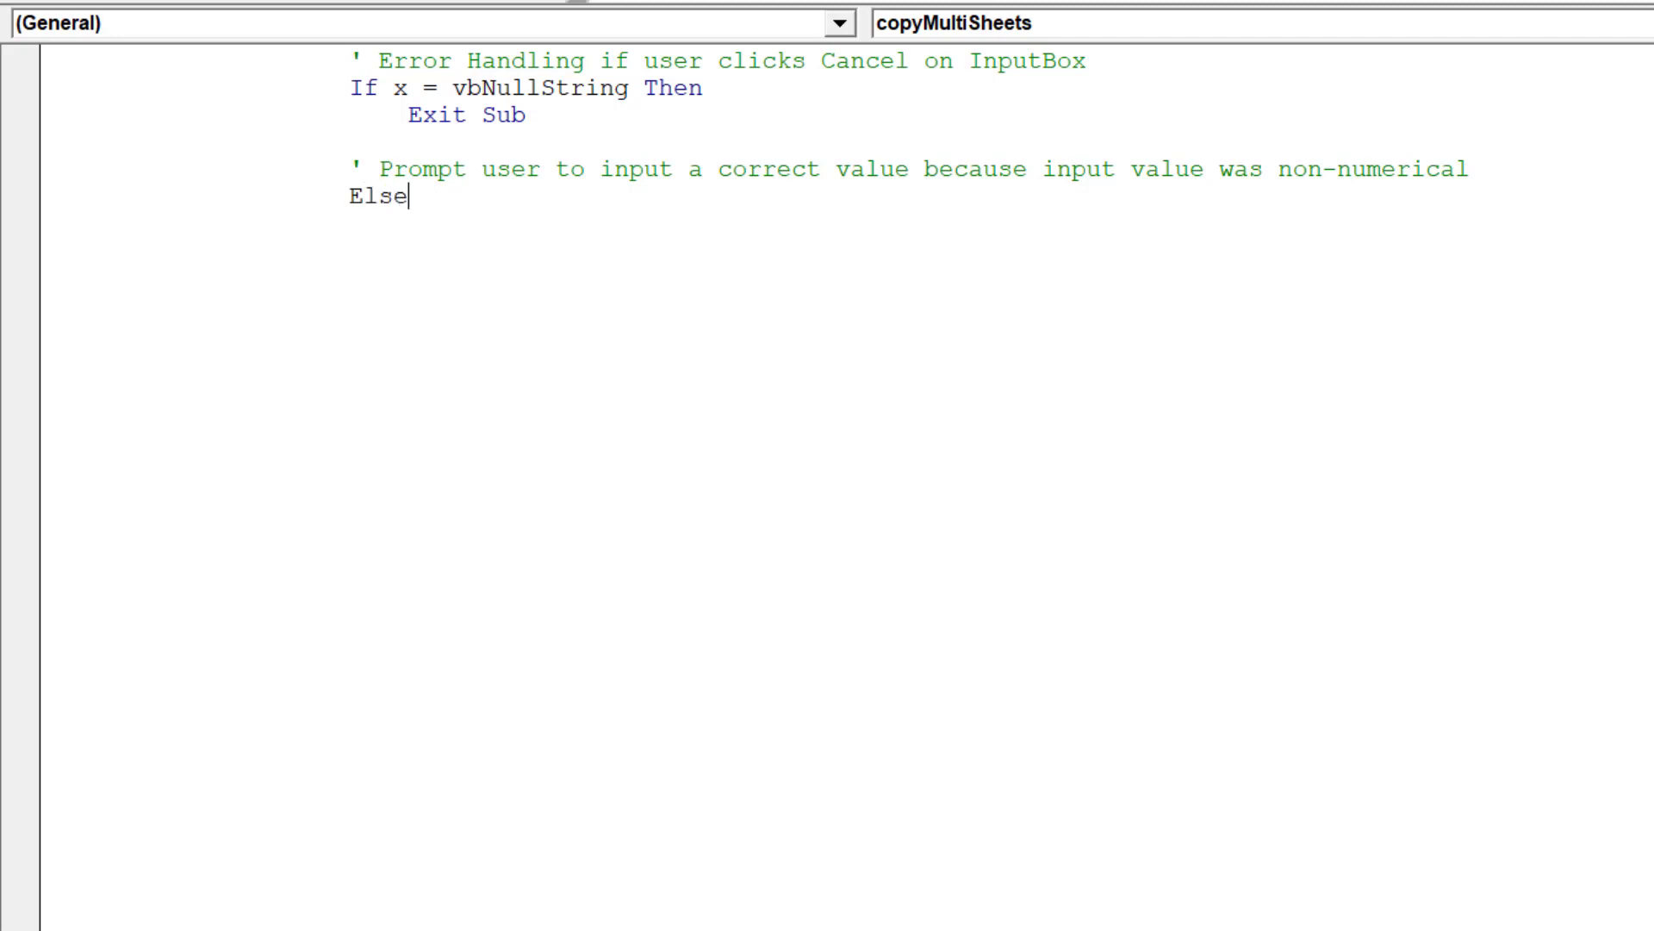
text(If No)
text(t IsN)
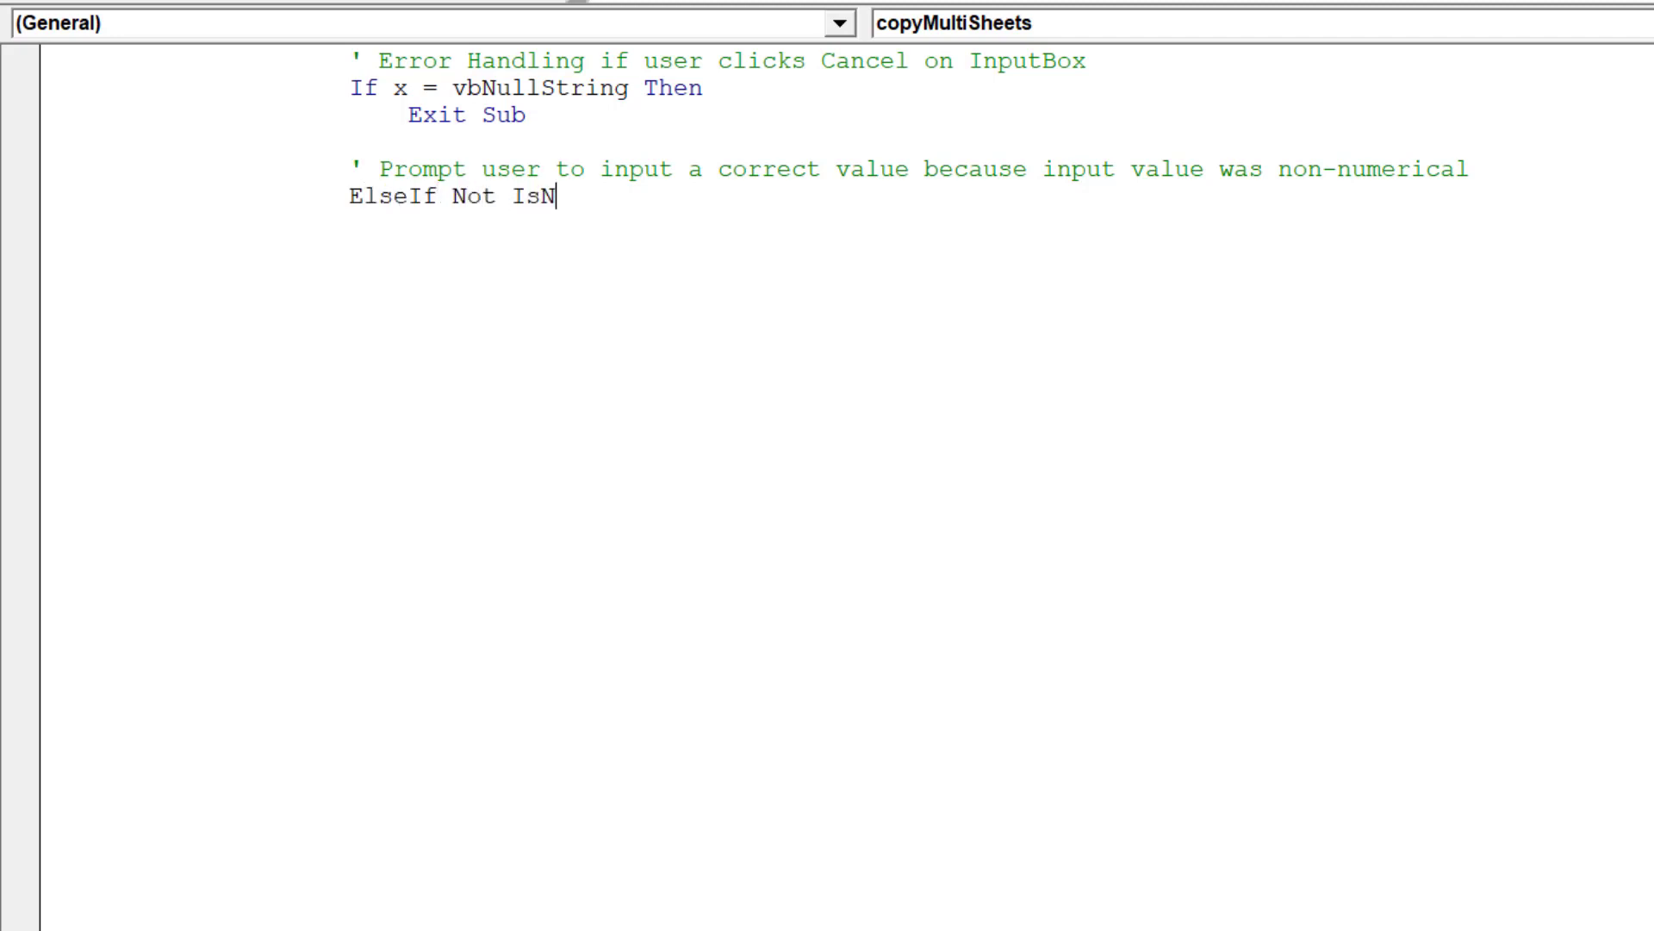
text(umeric()
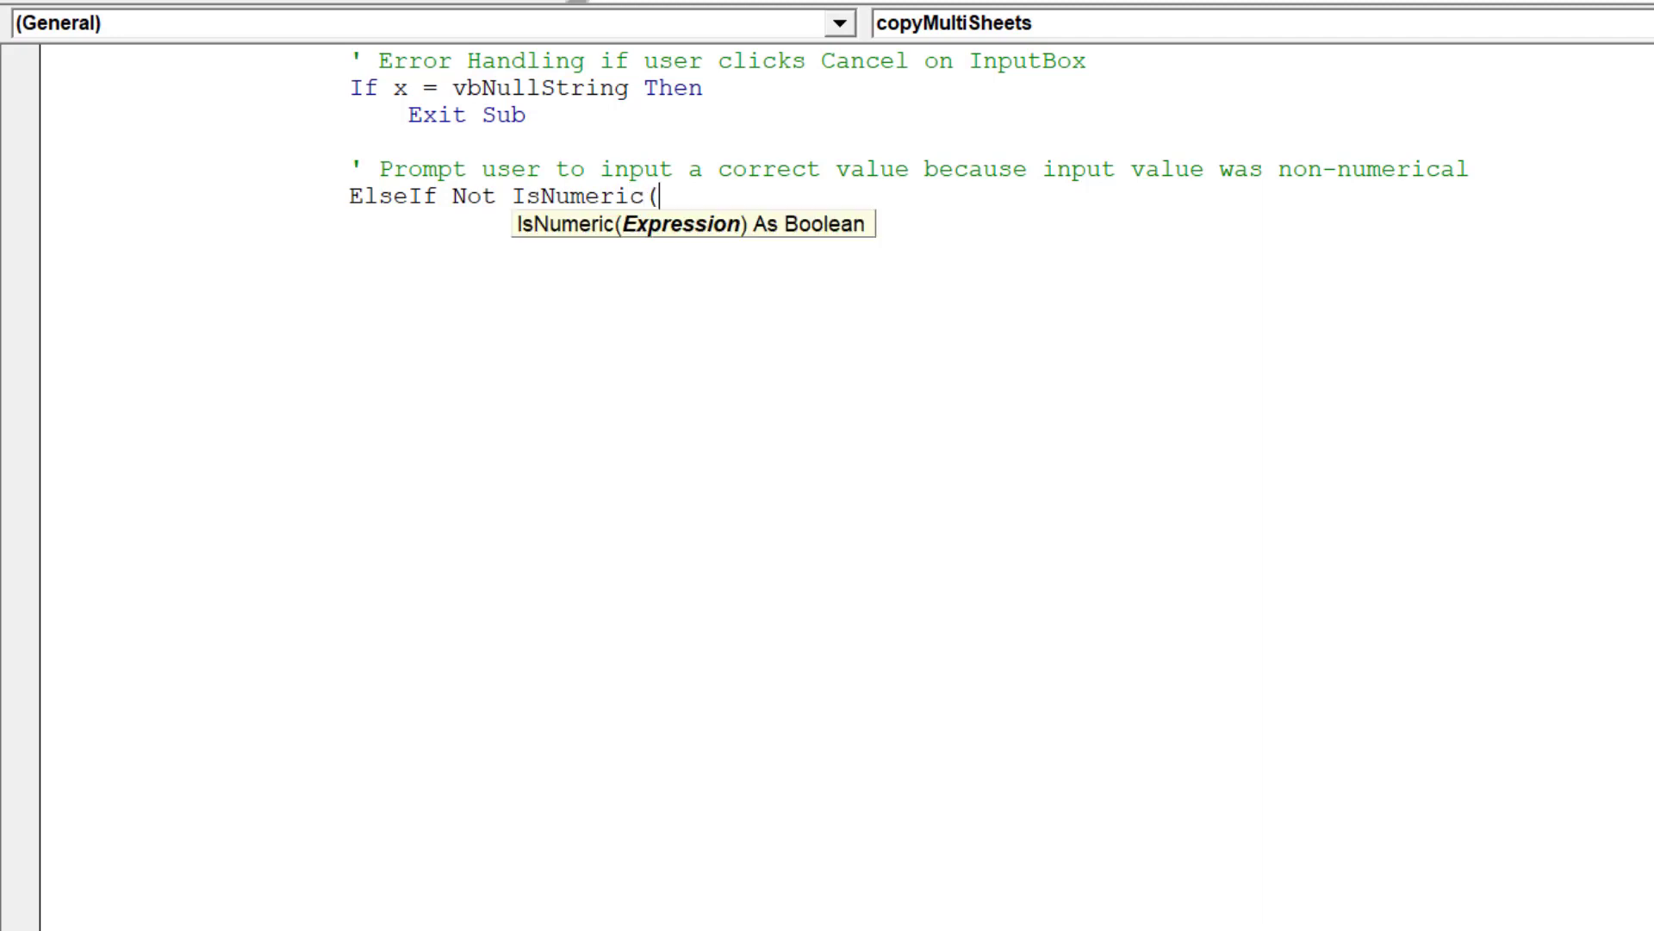
text(x) Th)
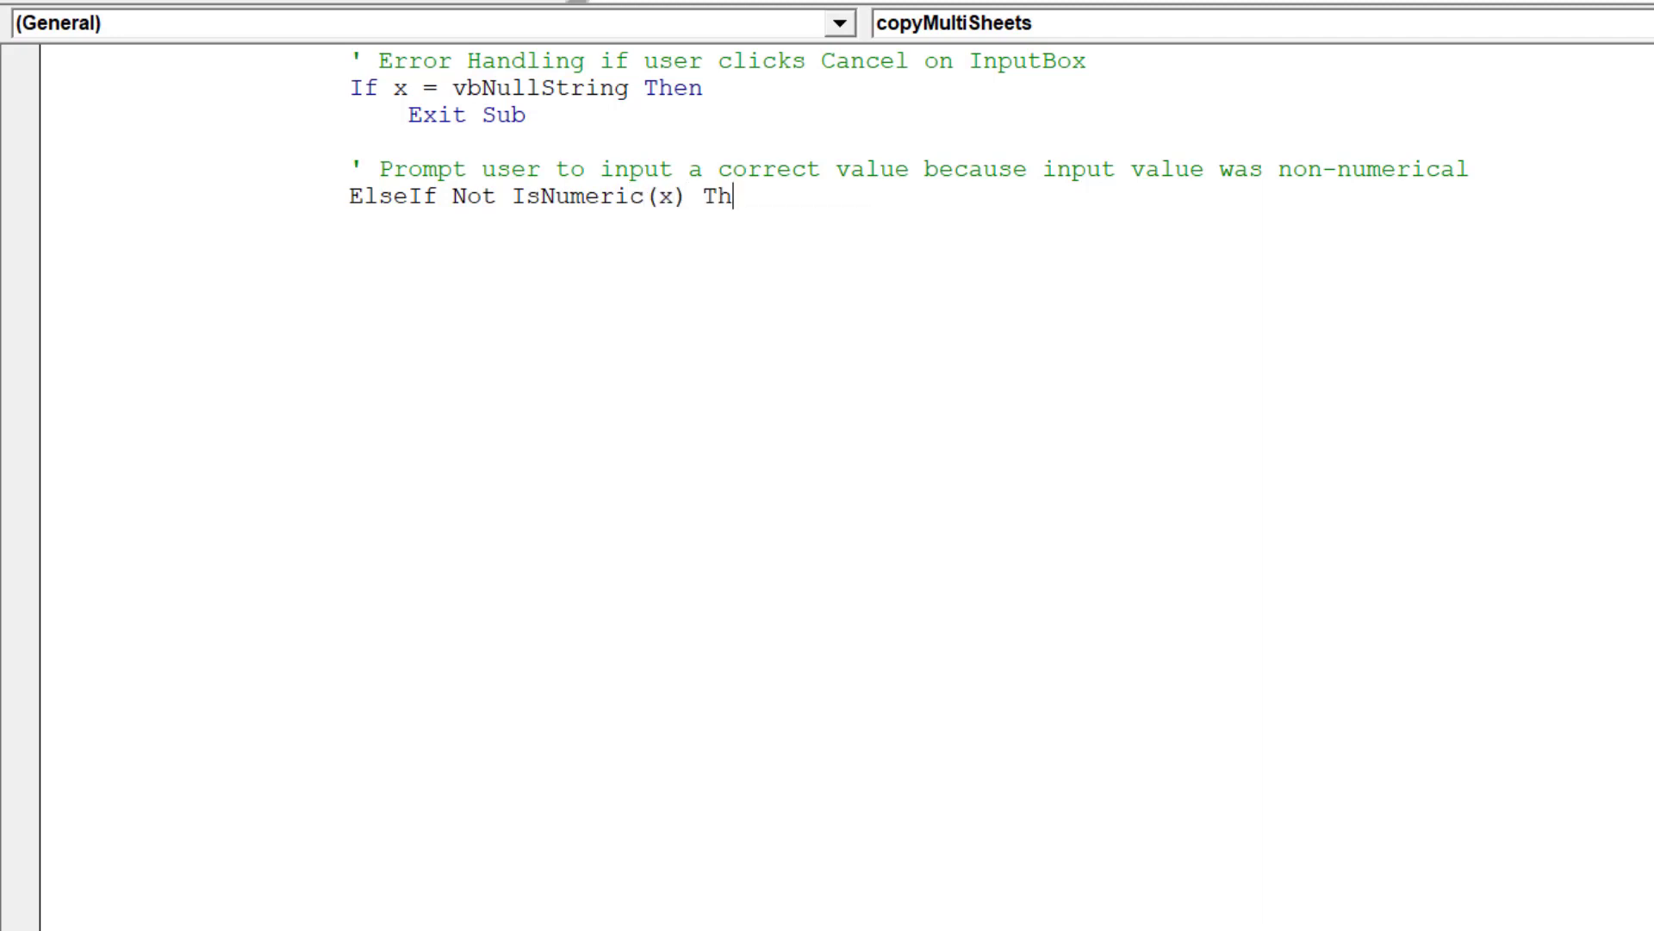
text(en)
key(Return)
Show MsgBox "Wrong input", vbCritical, "You must choose a number greater than 0" then Exit Sub.
text(x )
text(= Ms)
text(gBox)
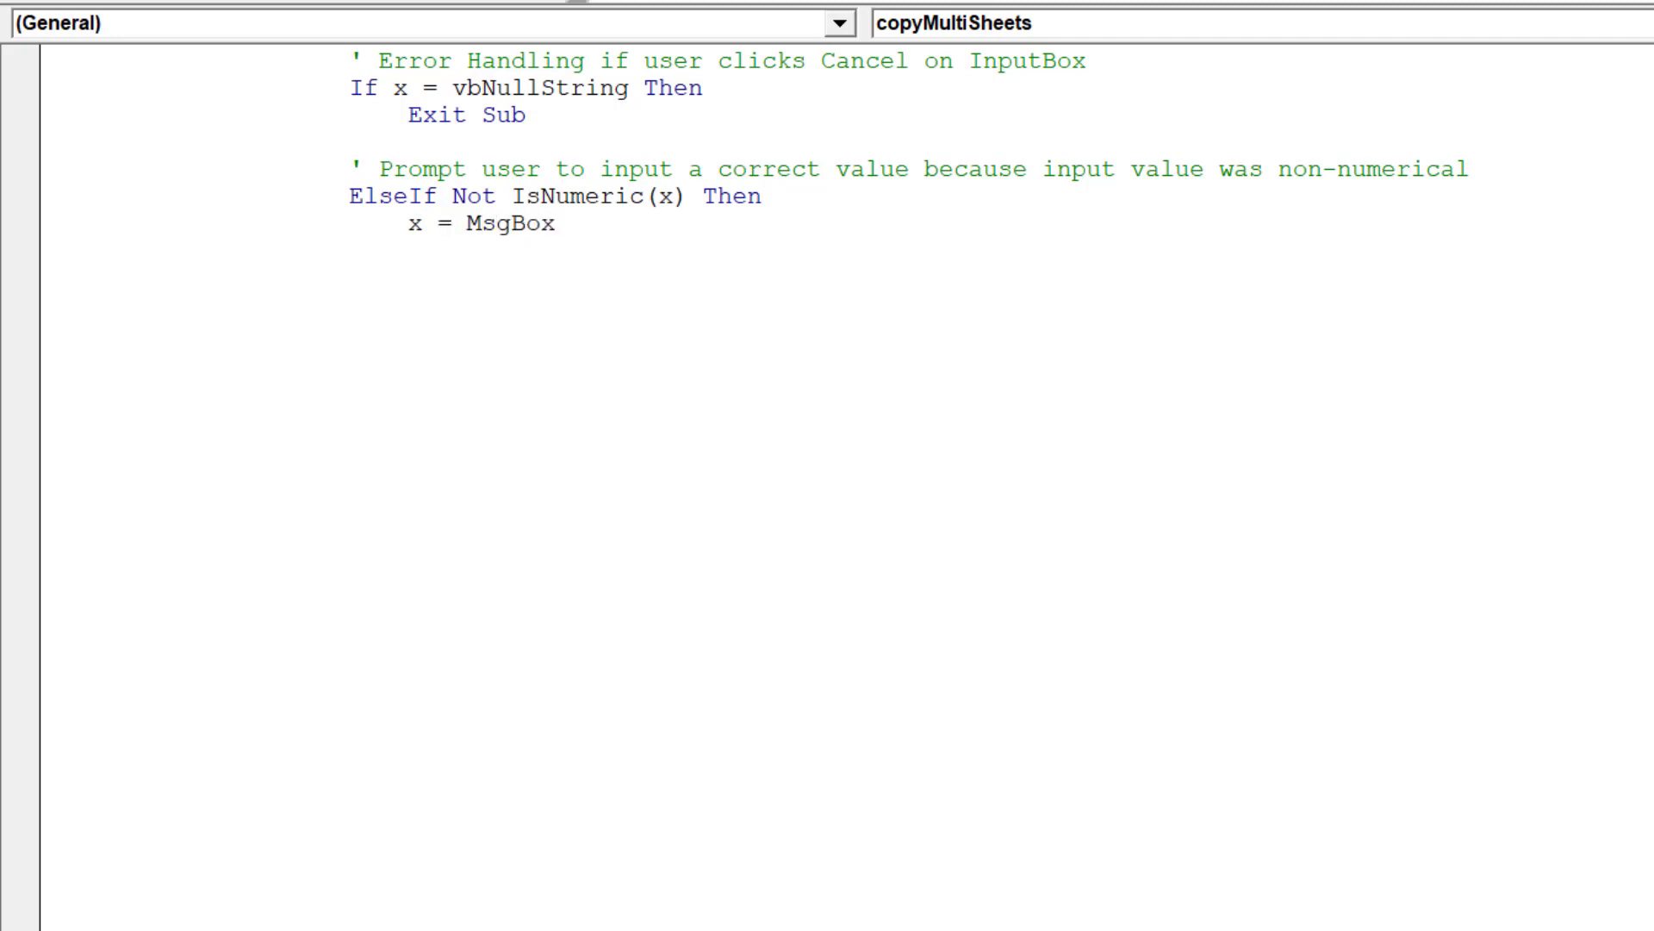
text(("Wrong )
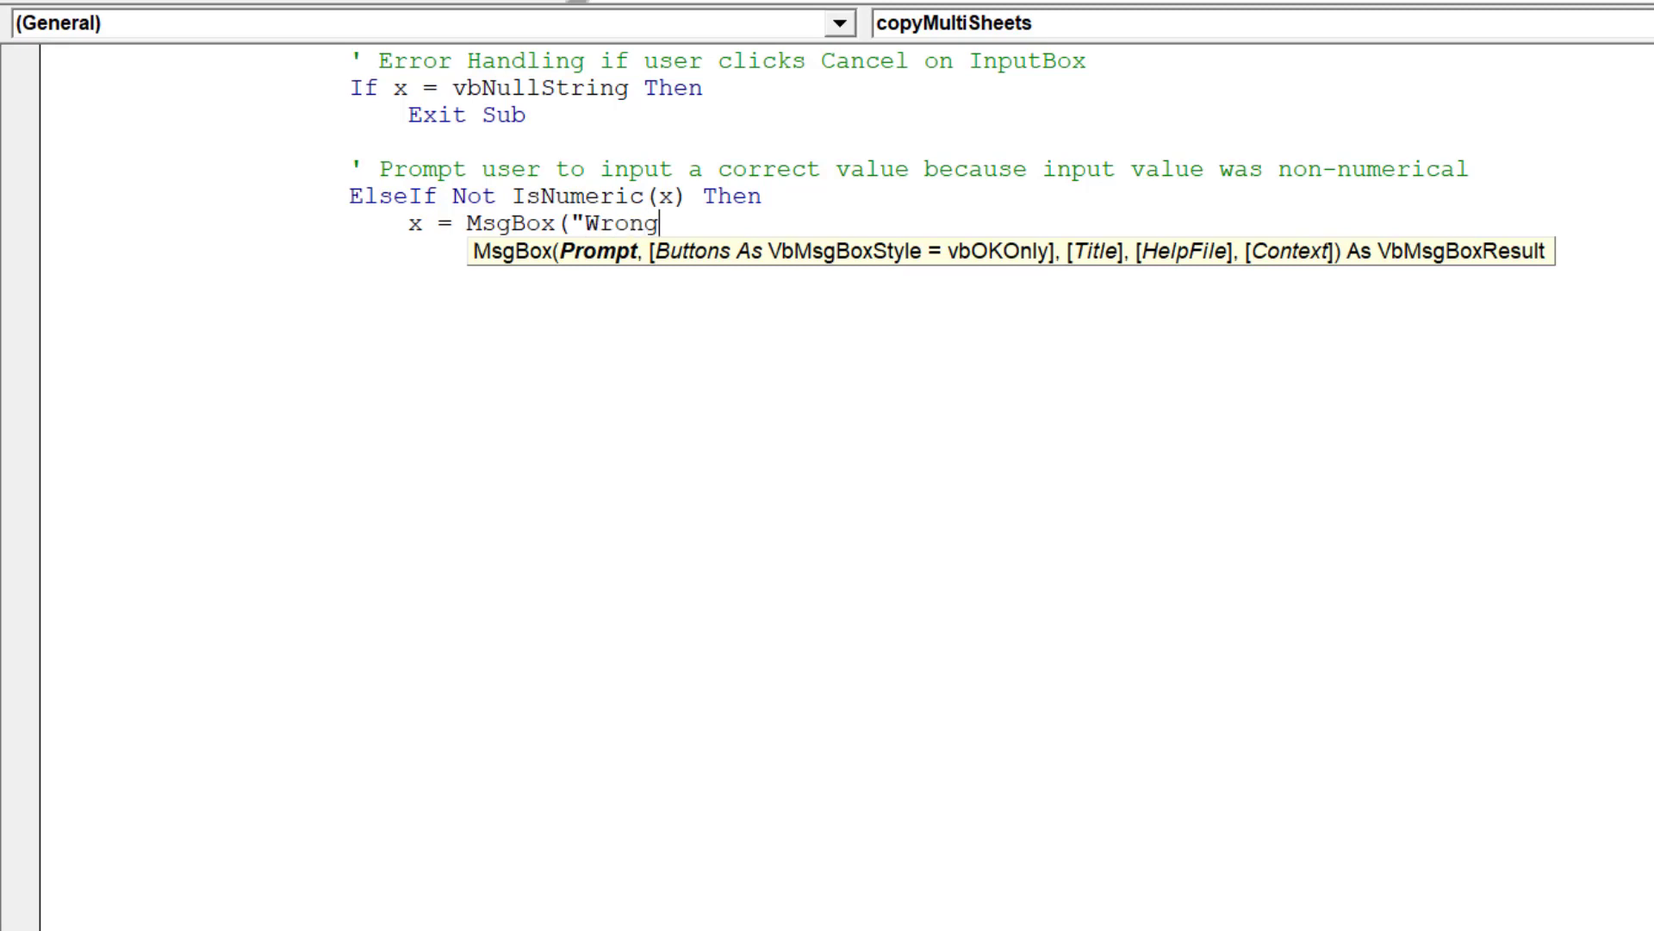
text(input)
text(", )
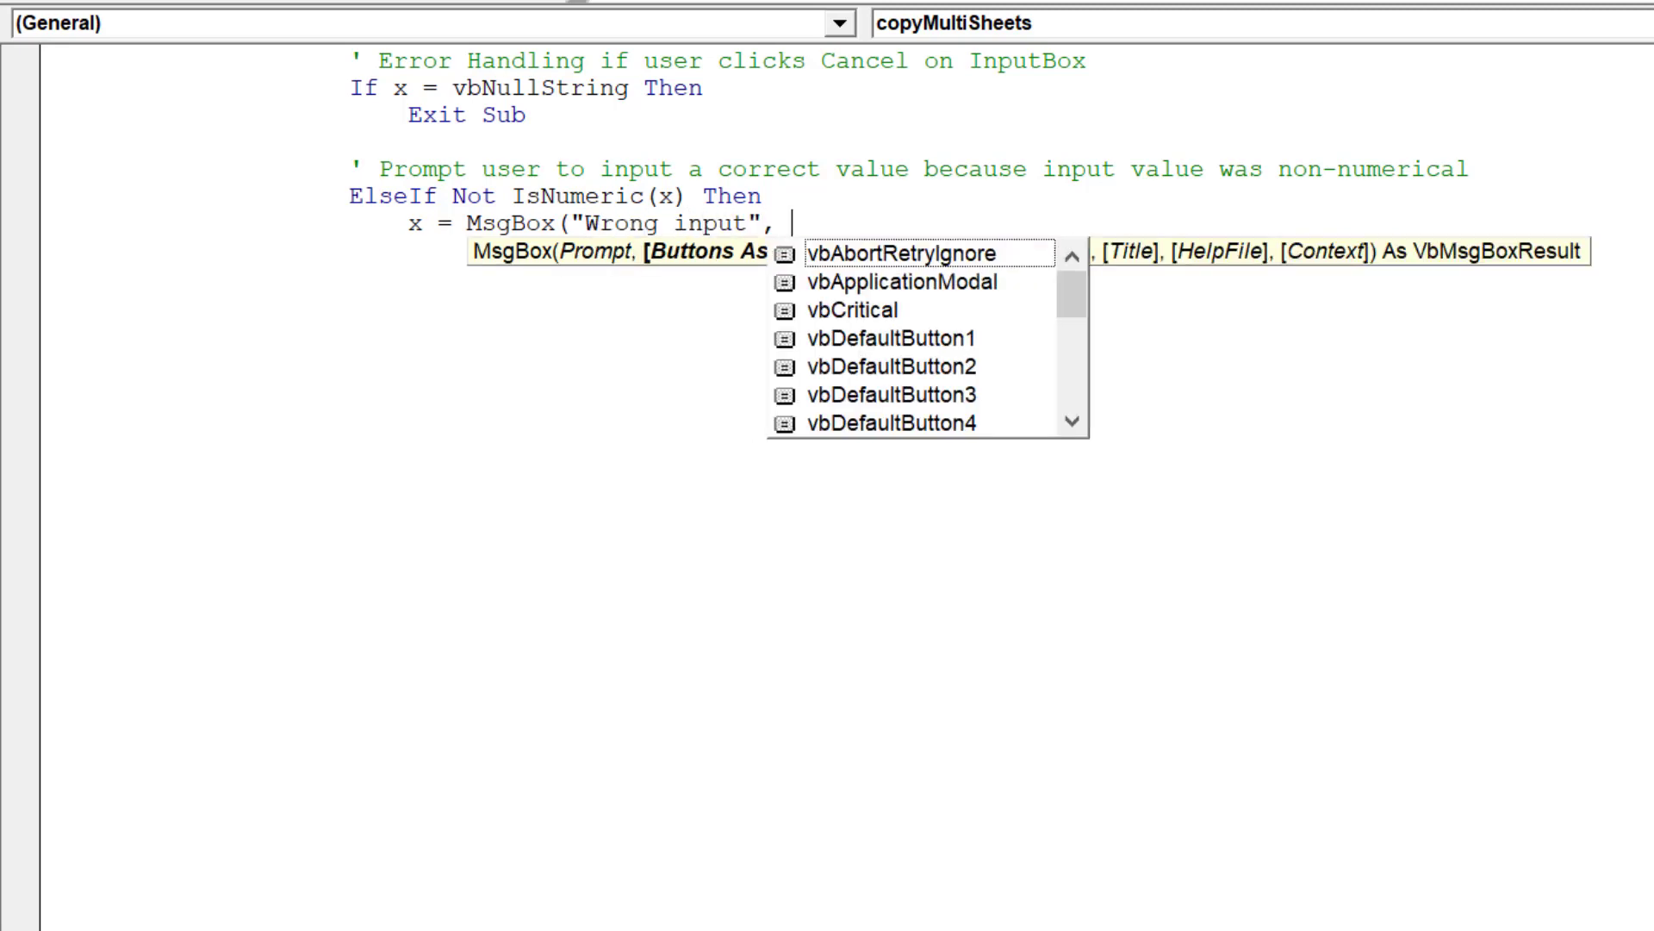
text(vbC)
key(Tab)
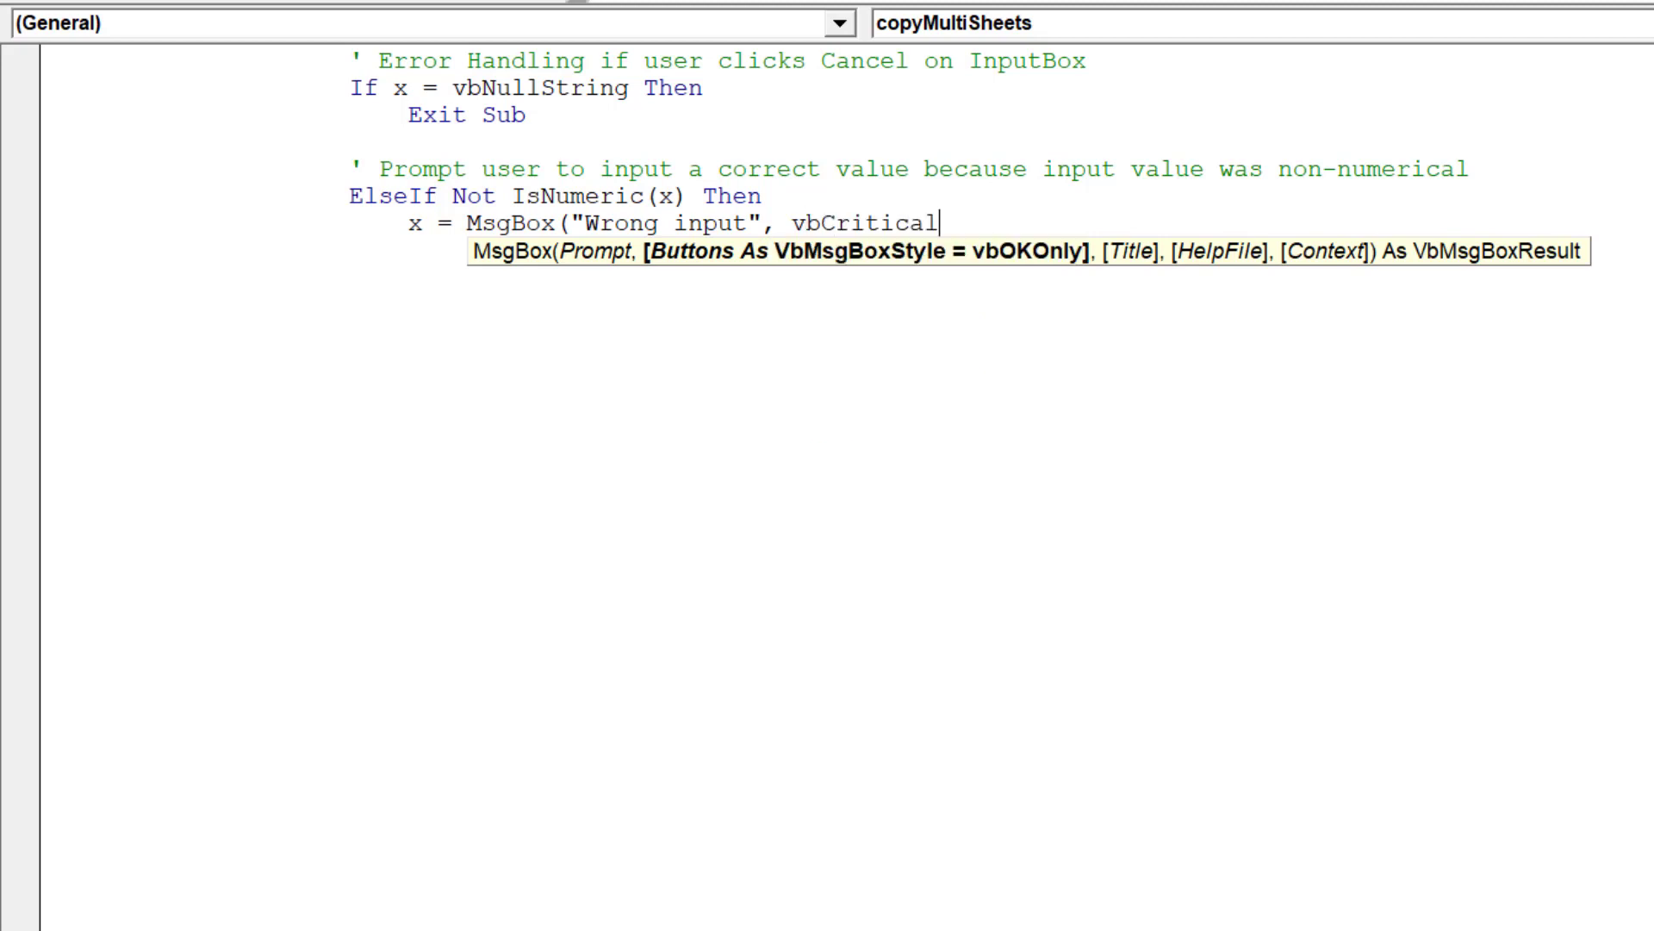
text(, ")
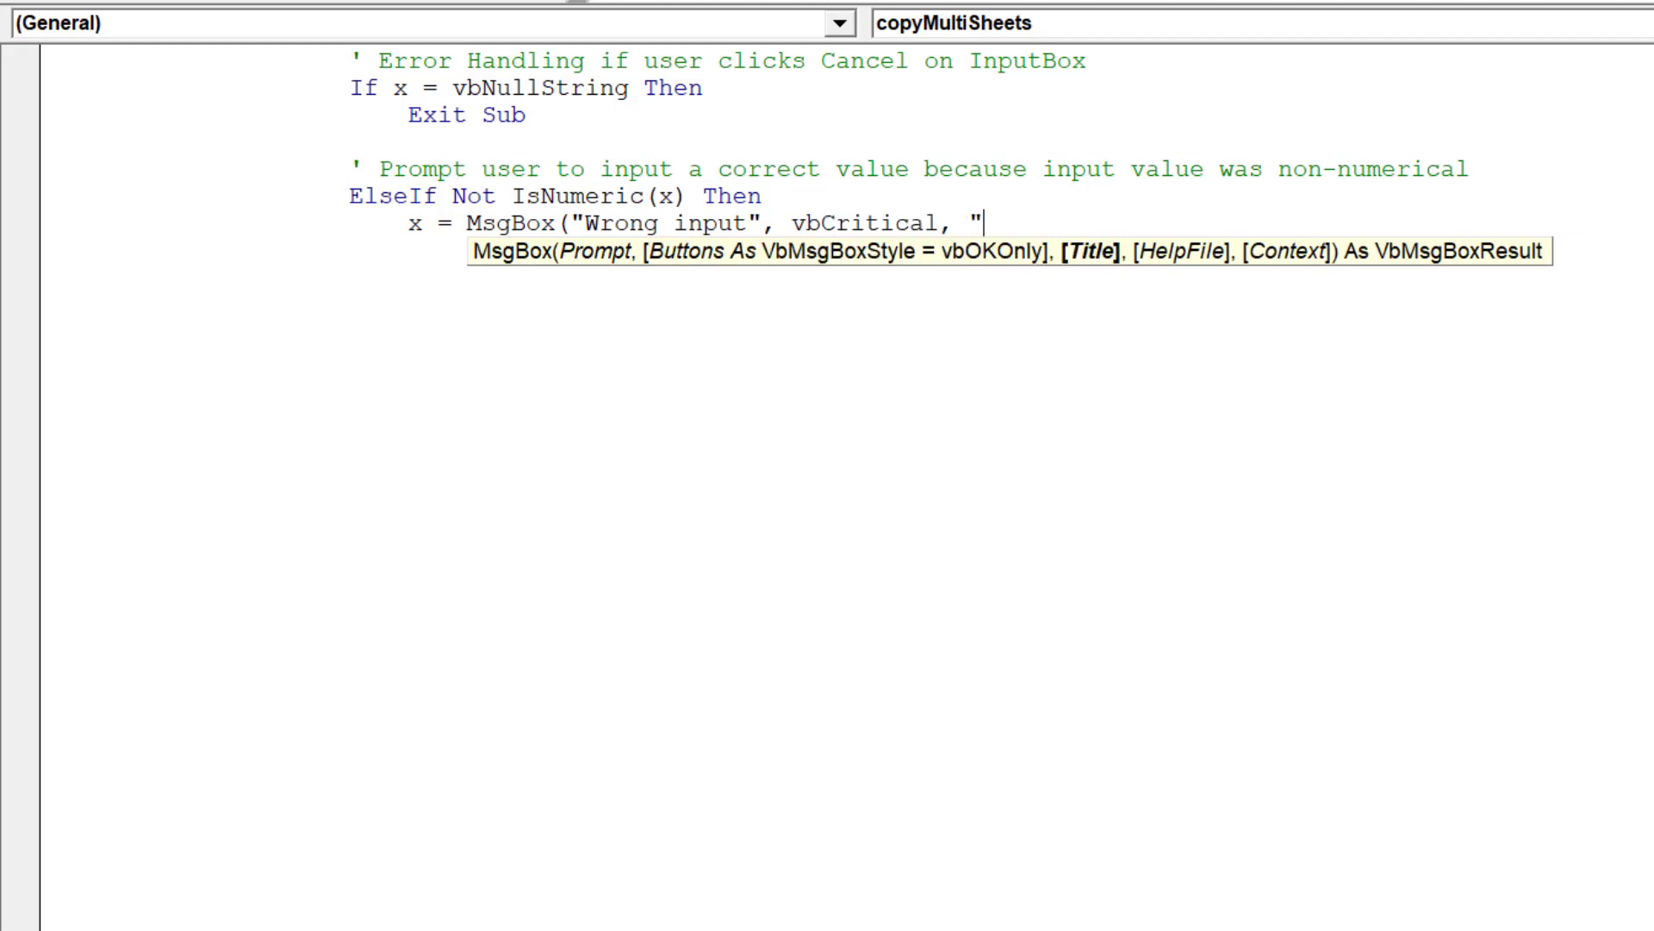
text(You )
text(must cooh)
key(BackSpace)
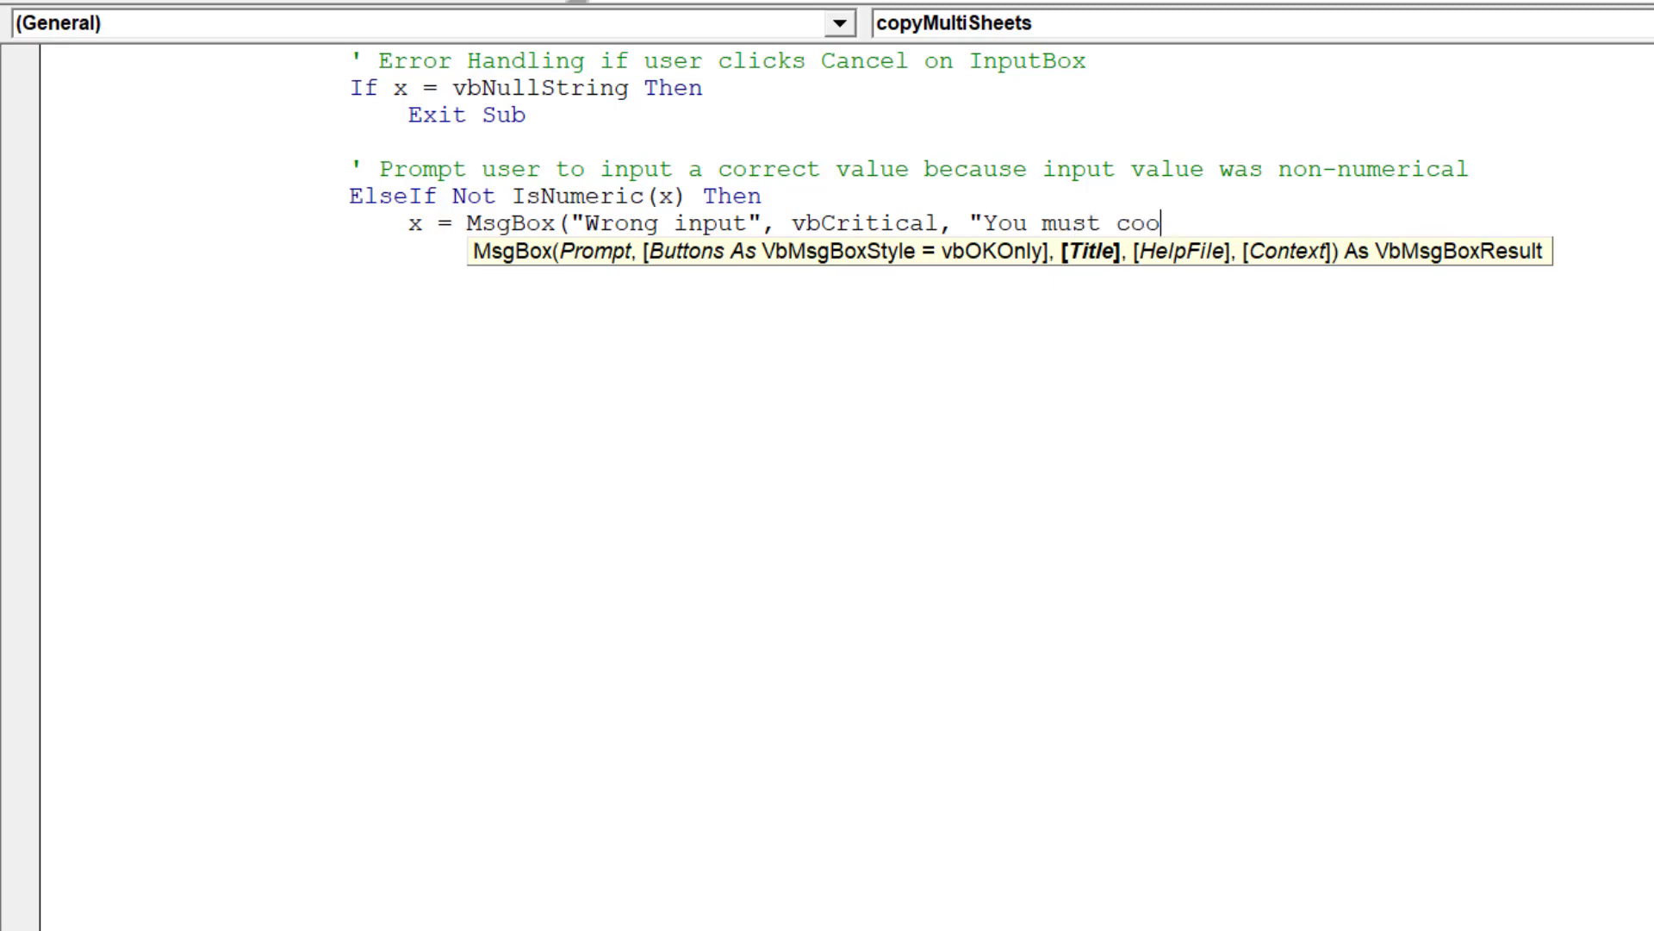
key(BackSpace)
key(BackSpace)
text(hoose a )
text(number gre)
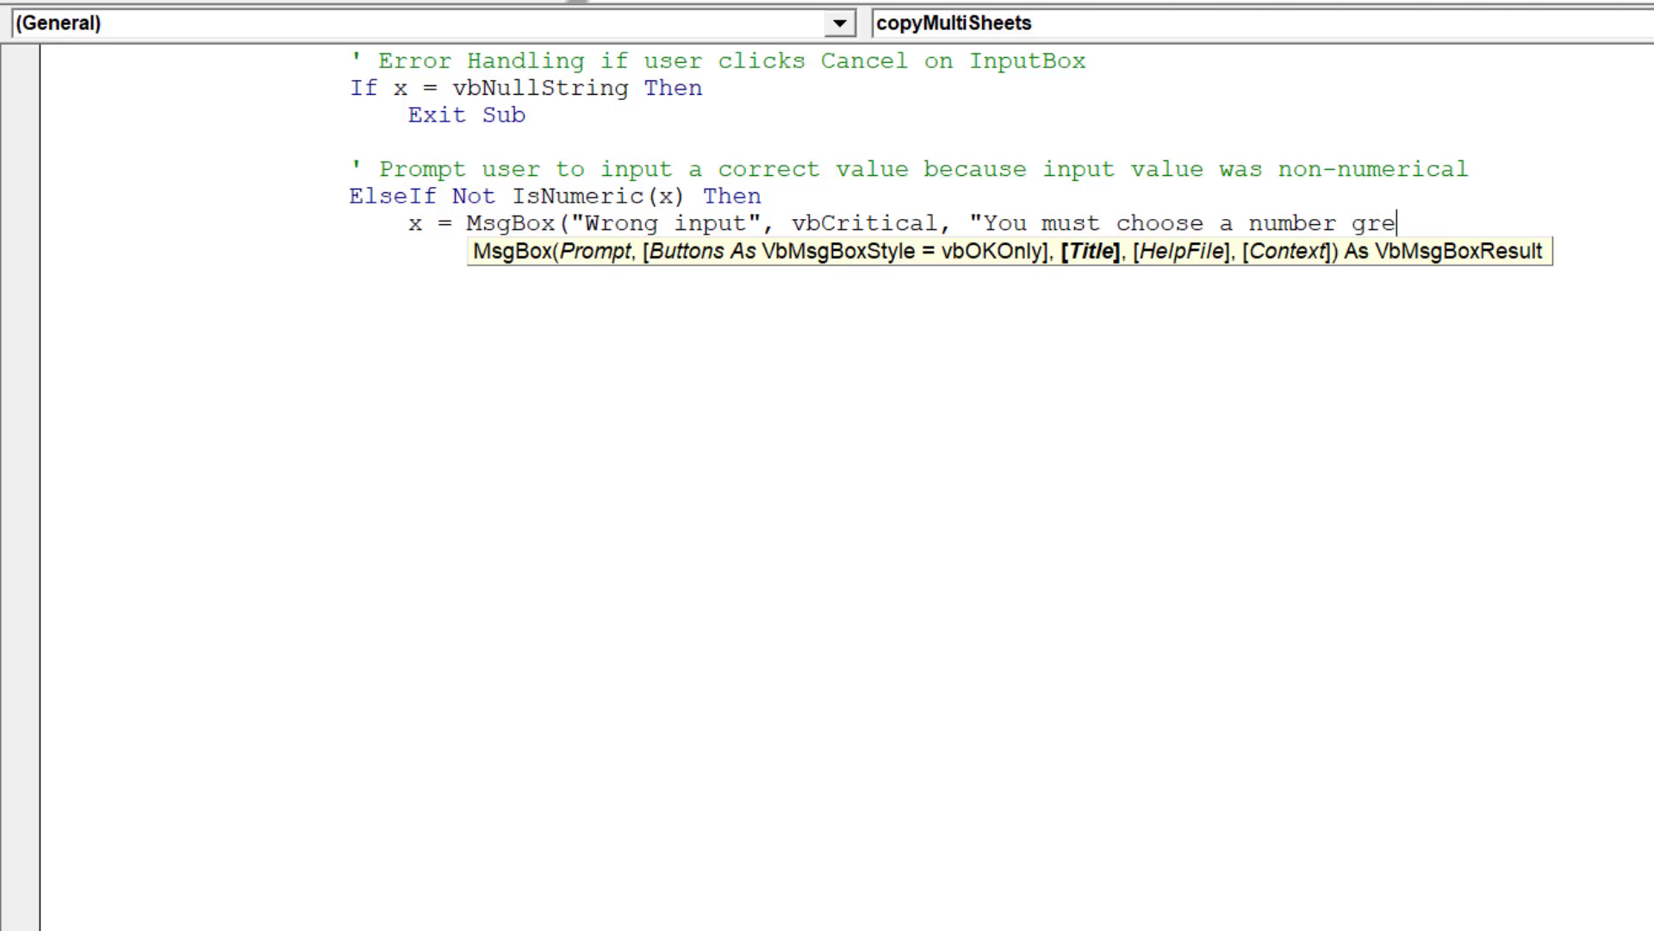
text(ater than)
text( 0)
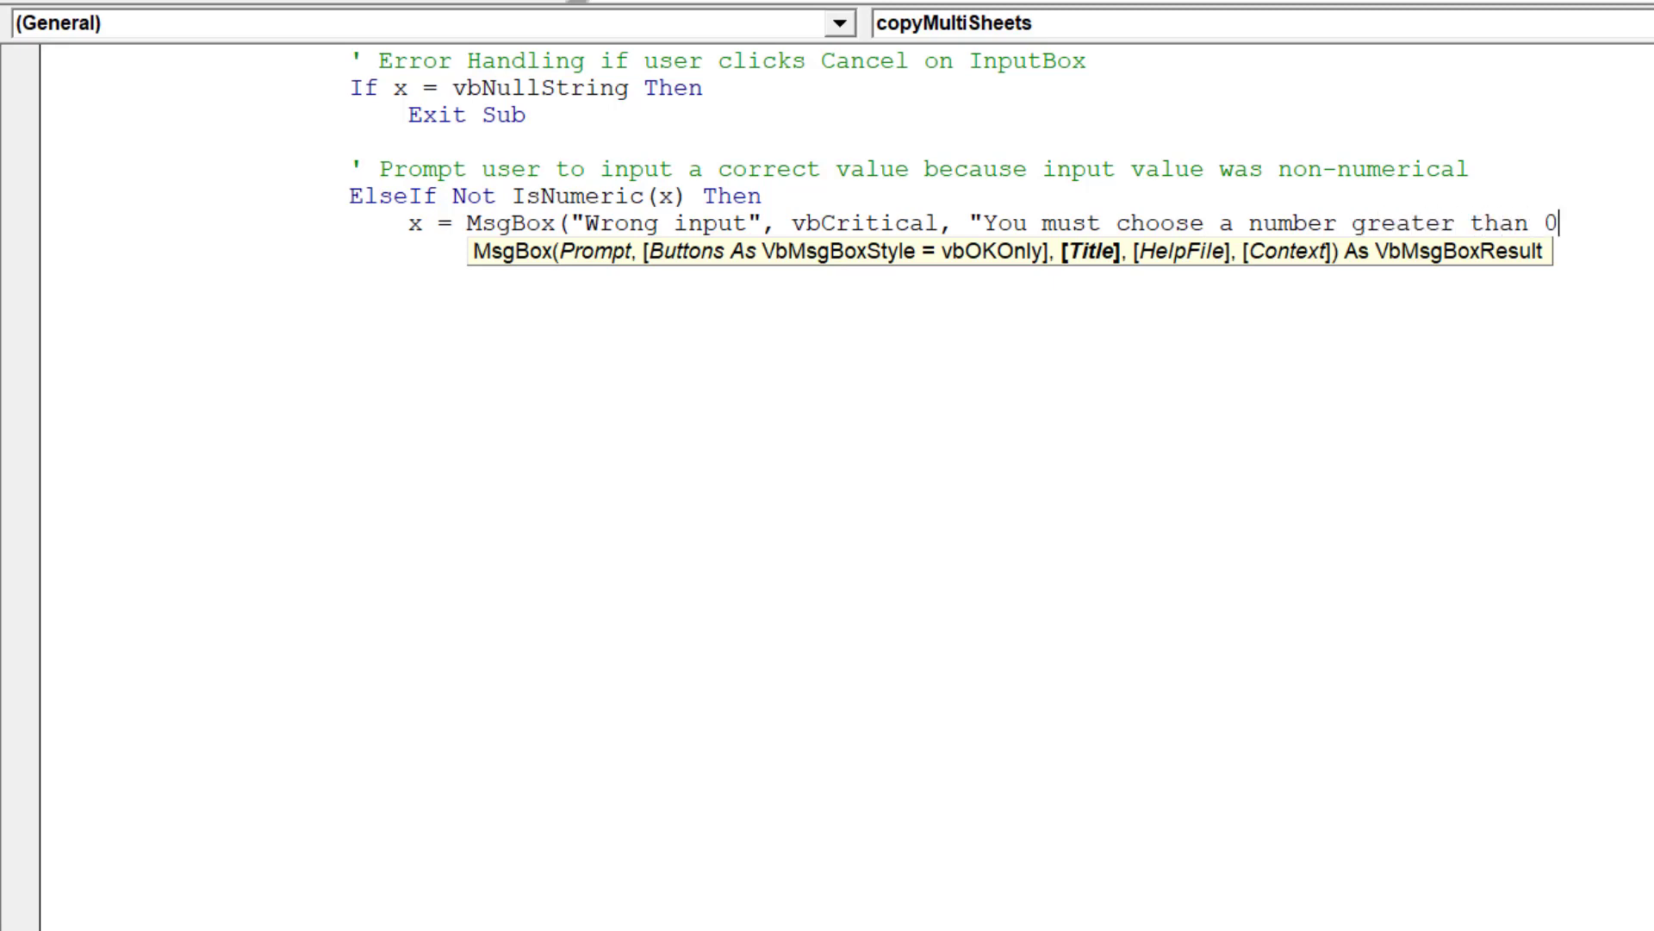
text("))
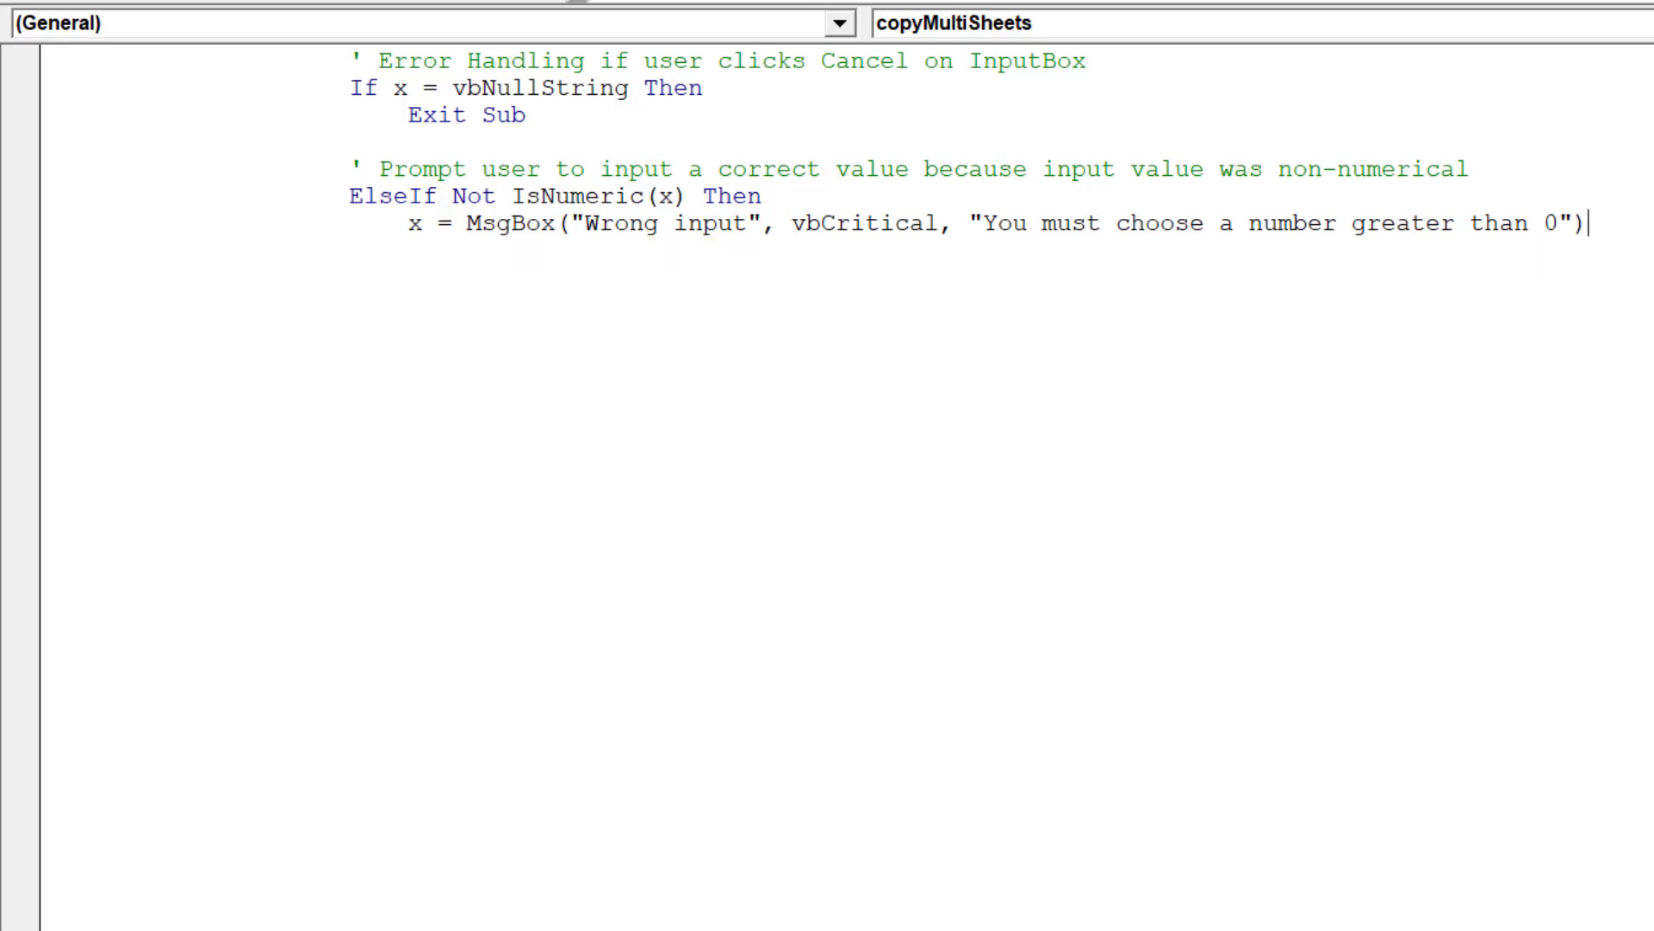
key(Return)
text(exit )
text(sub)
key(Return)
key(Return)
Comment 'Prompt user to input a correct value' and add ElseIf x = False Or x <= 0 Then.
text(Prompt )
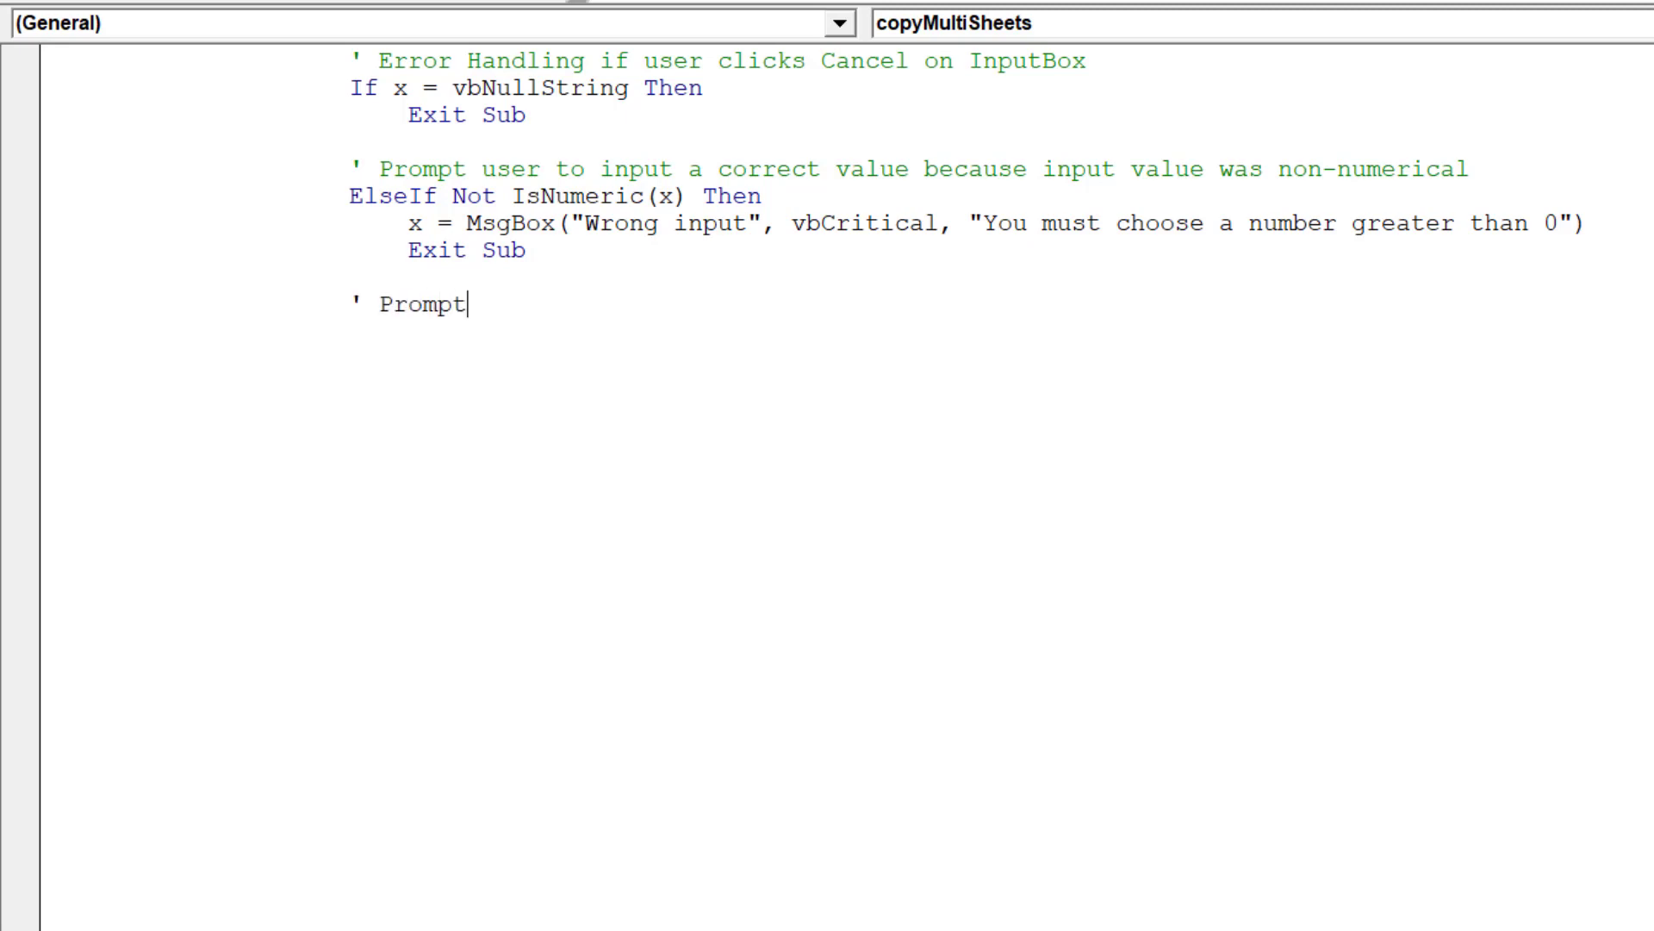
text(user )
text(to input )
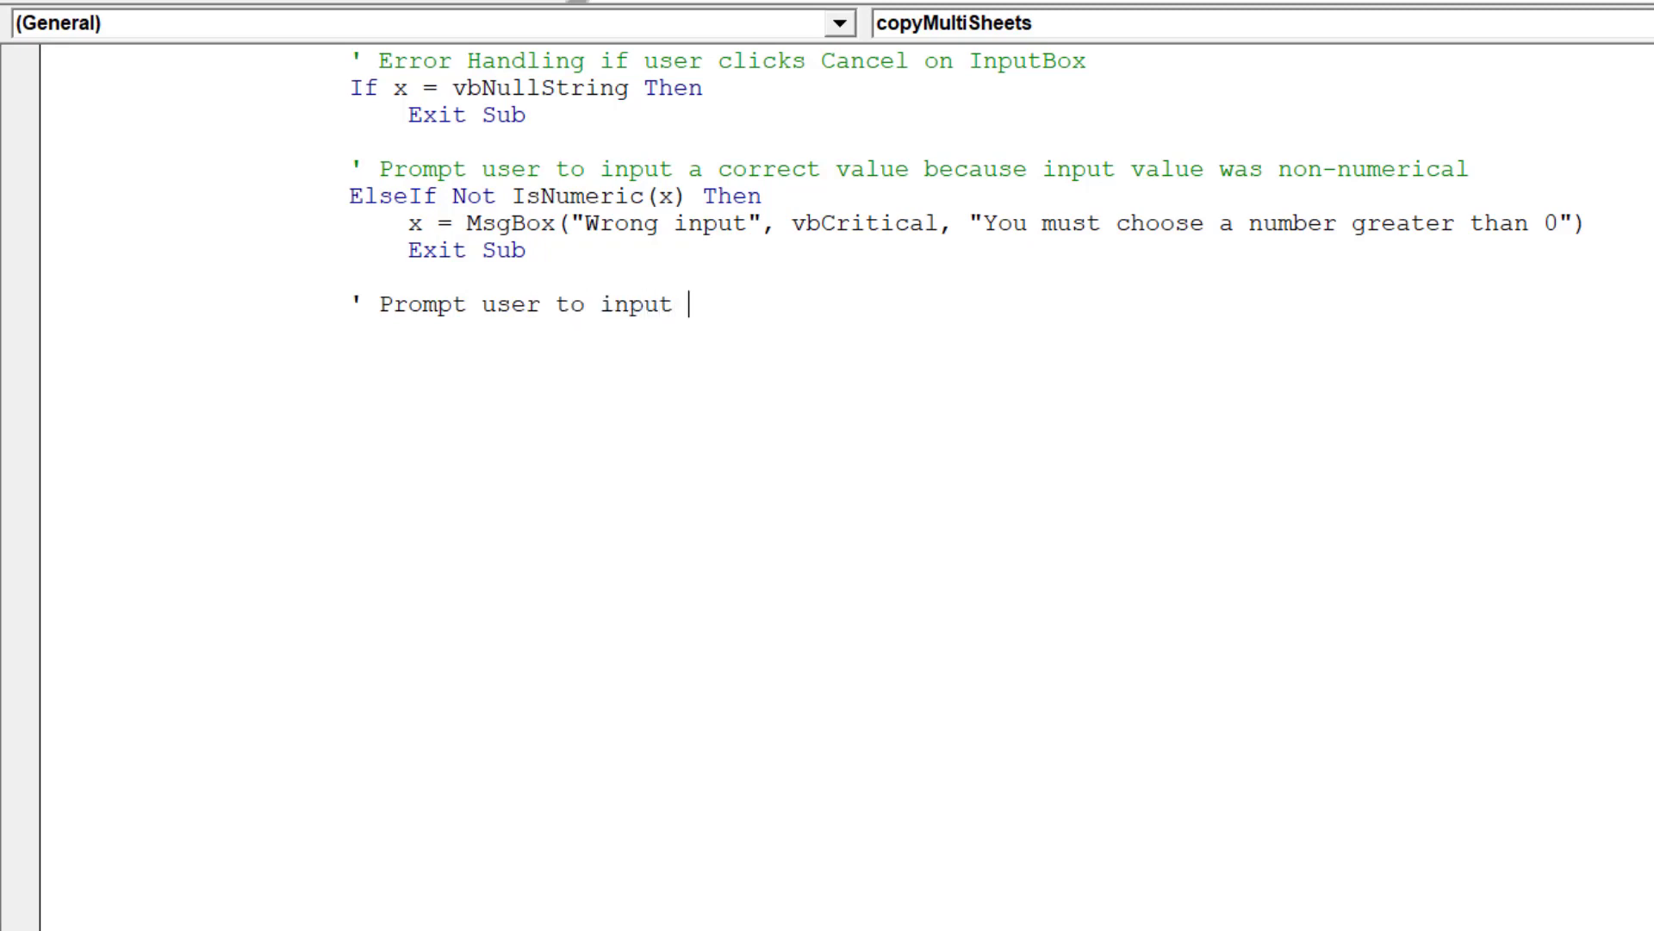
text(a correct v)
text(alue)
key(Return)
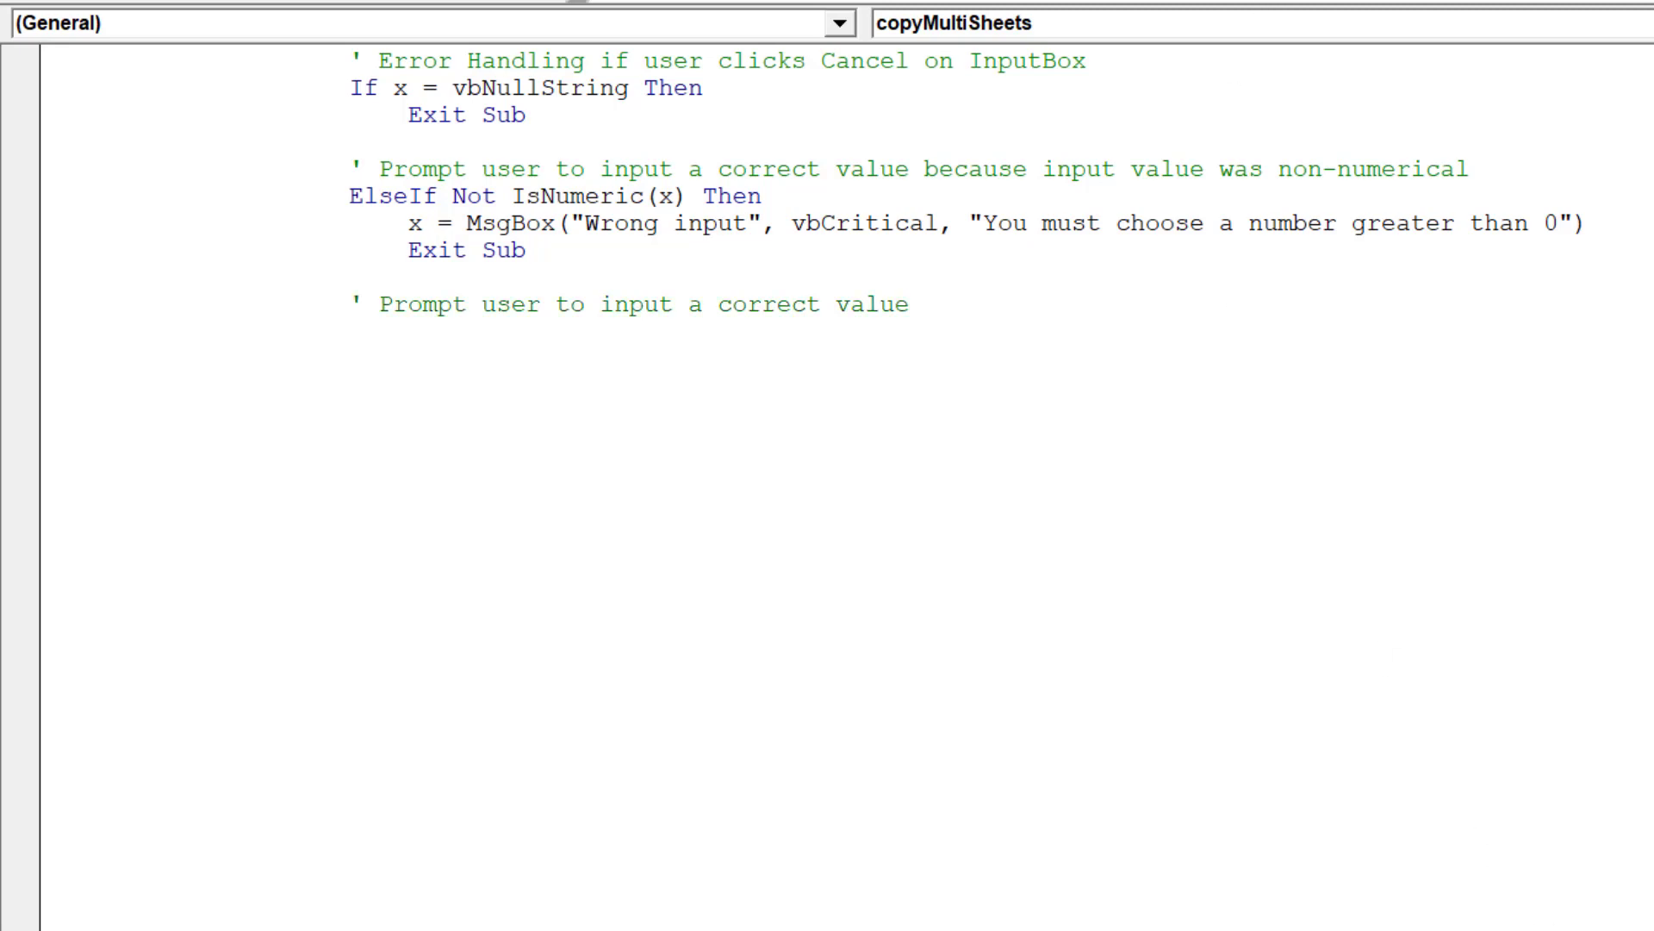
scroll(965, 185, down, 2)
scroll(965, 184, down, 1)
scroll(965, 184, down, 1)
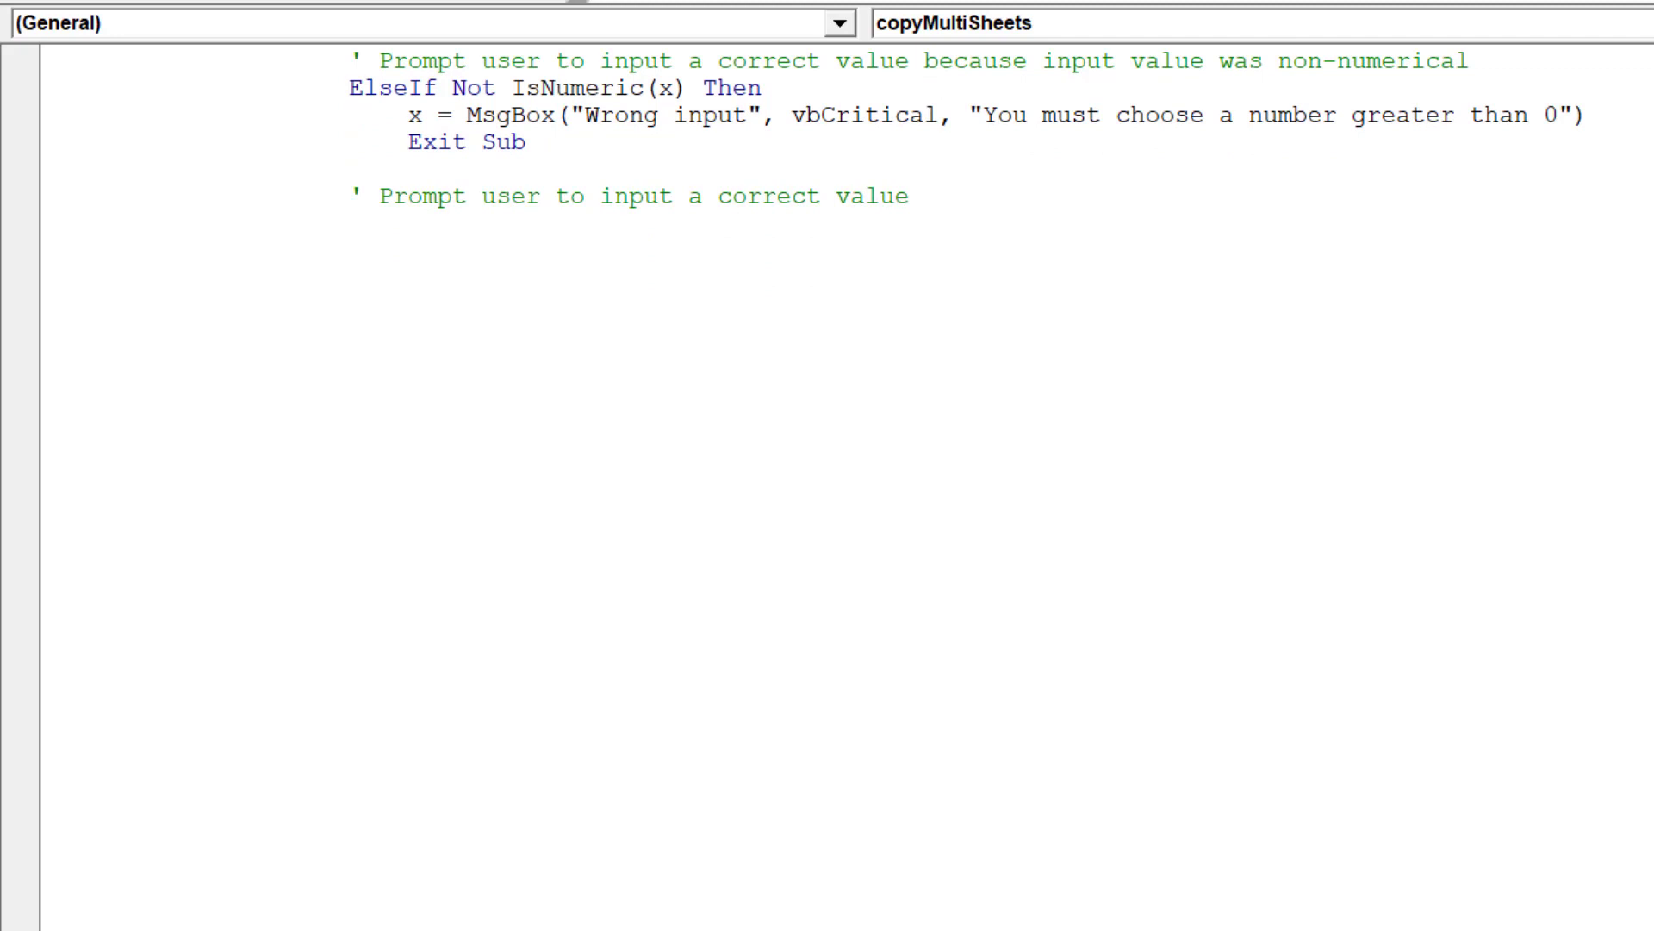
text(Else)
text(If )
text(x = Fals)
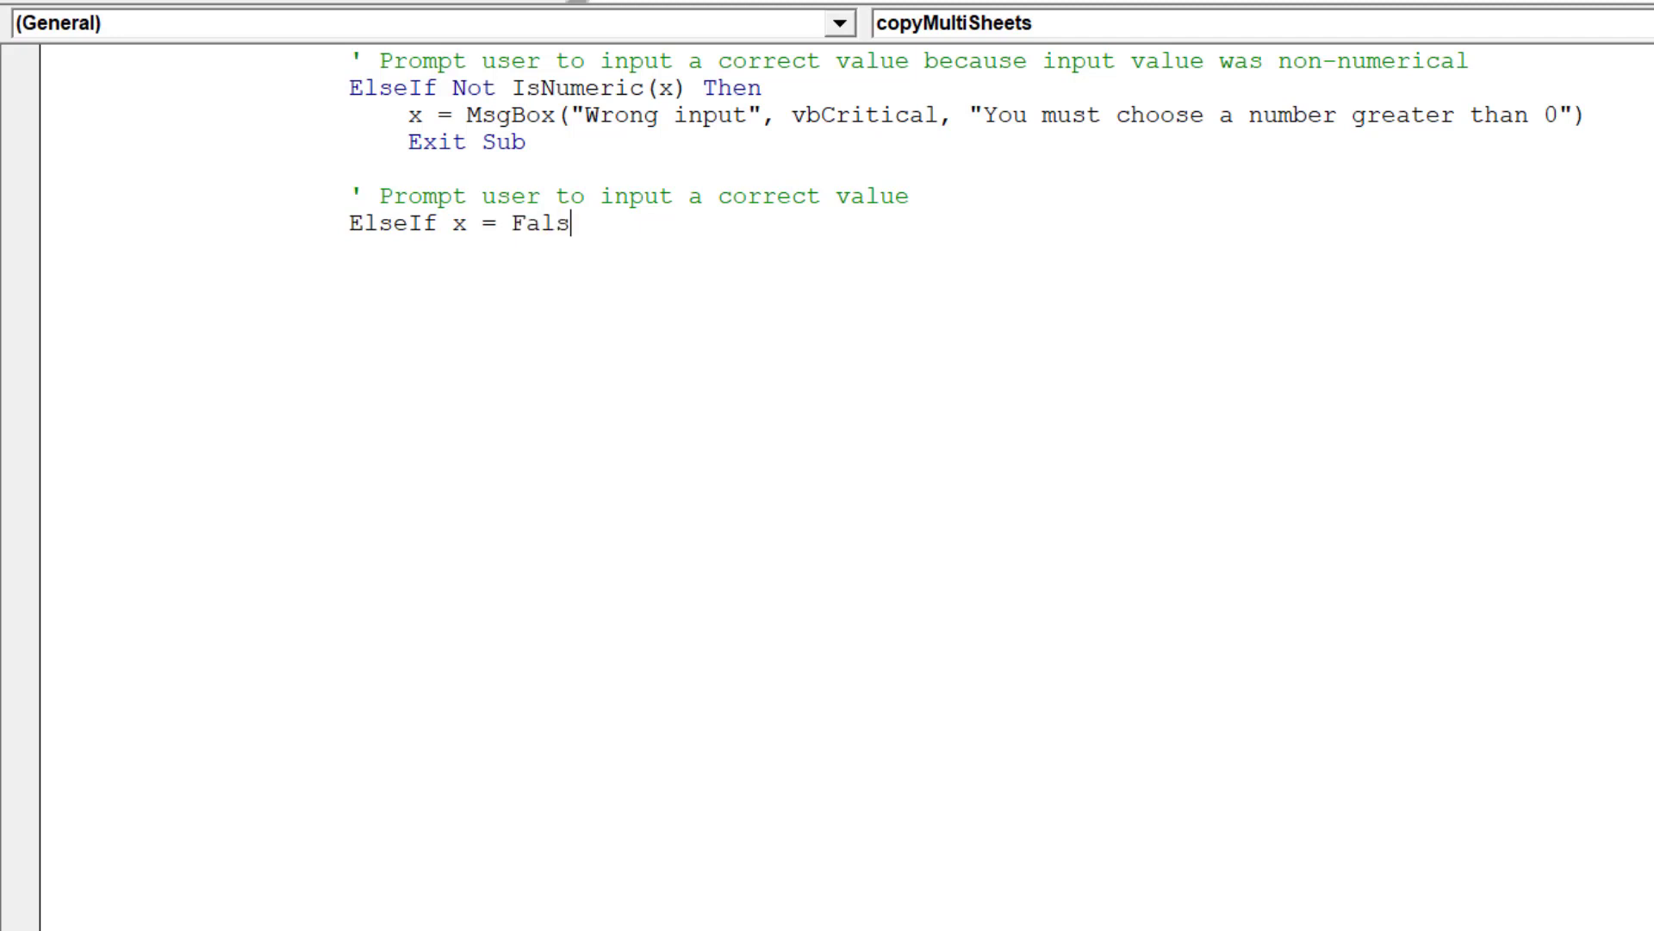
text(e or x )
text(<)
text(= 0 )
text(Then)
key(Return)
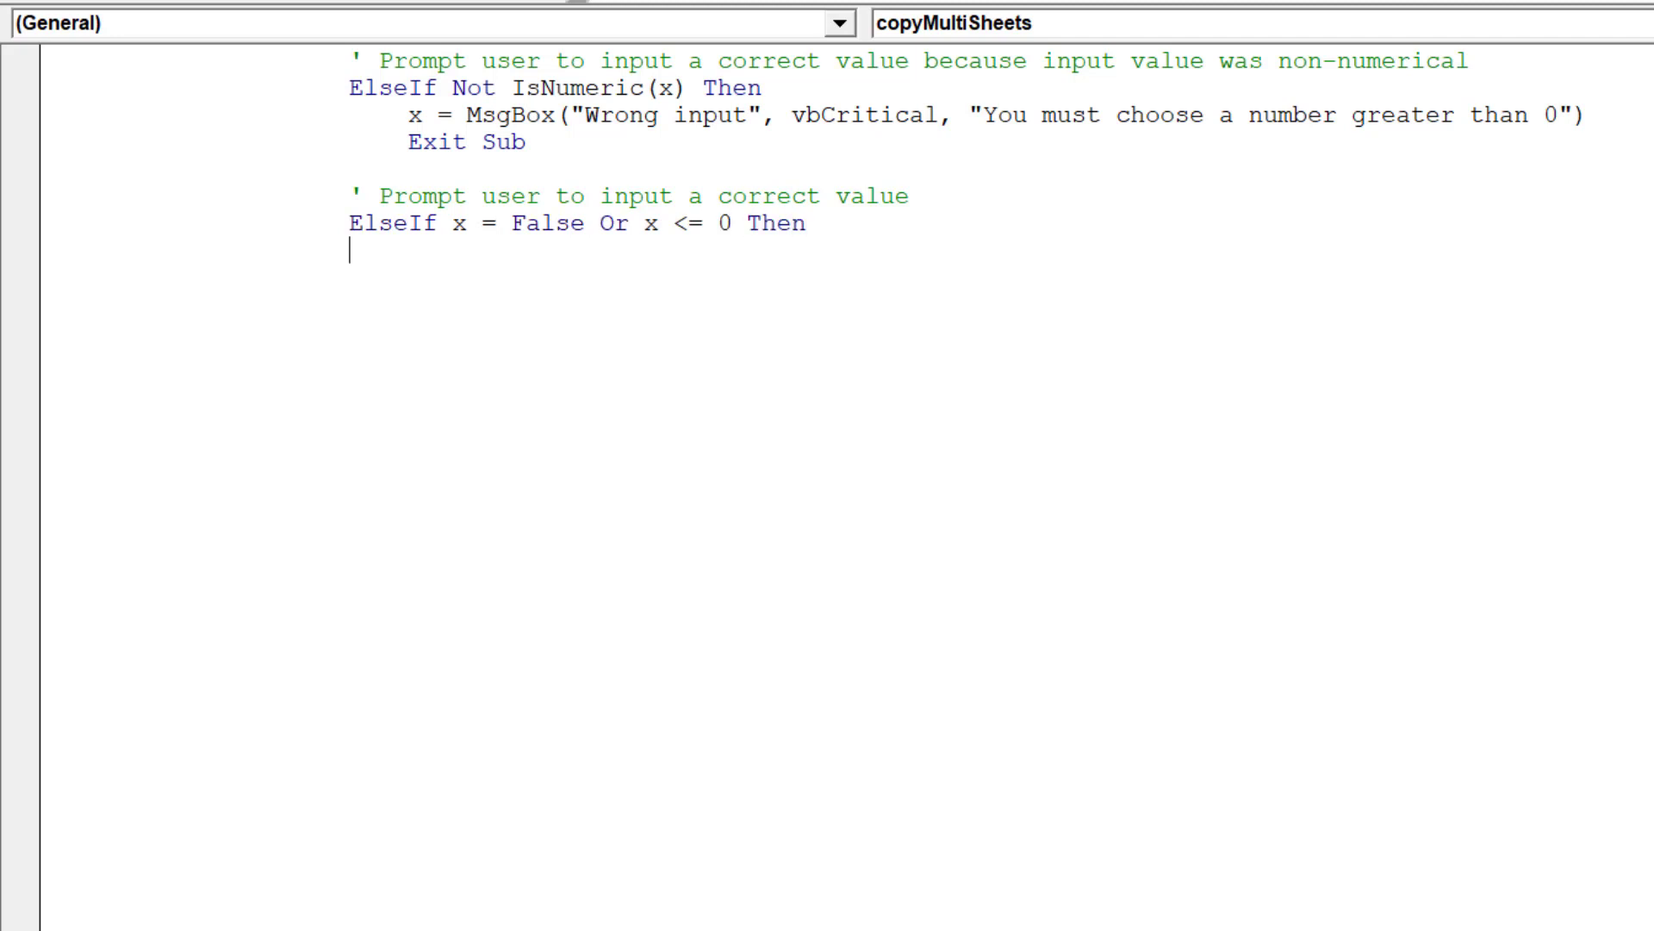
Show the vbCritical "Wrong input" MsgBox, Exit Sub, and add the 'Otherwise copy active sheet' comment.
text(x)
text(= Msg)
text(Box()
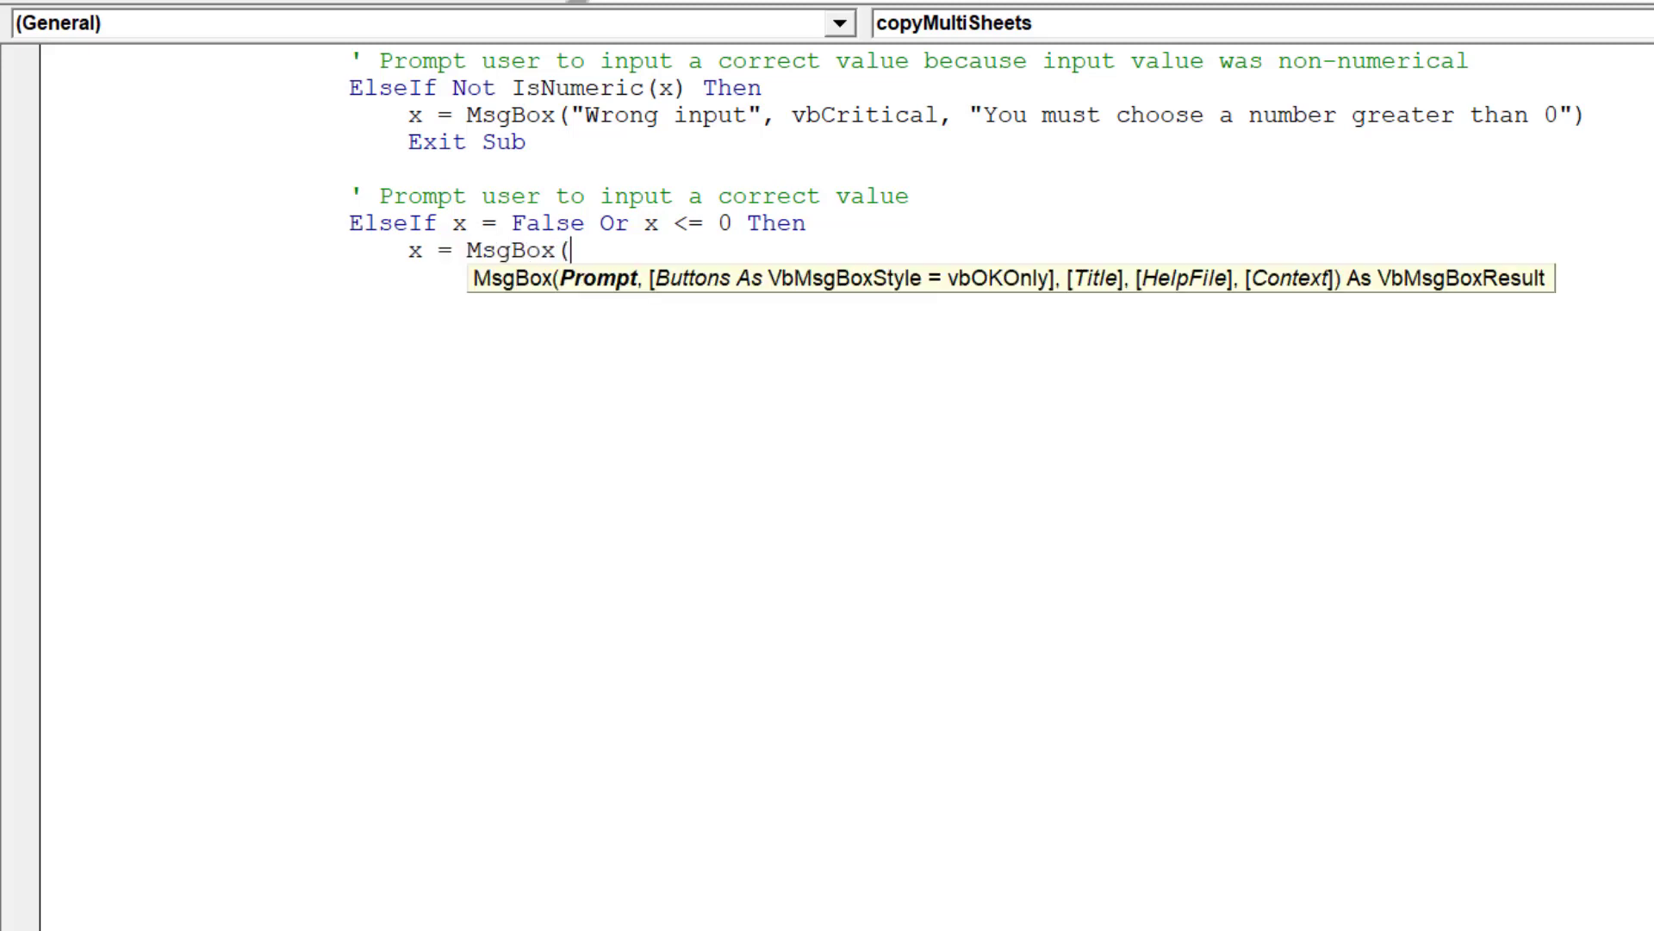
text("Wron)
text(g input)
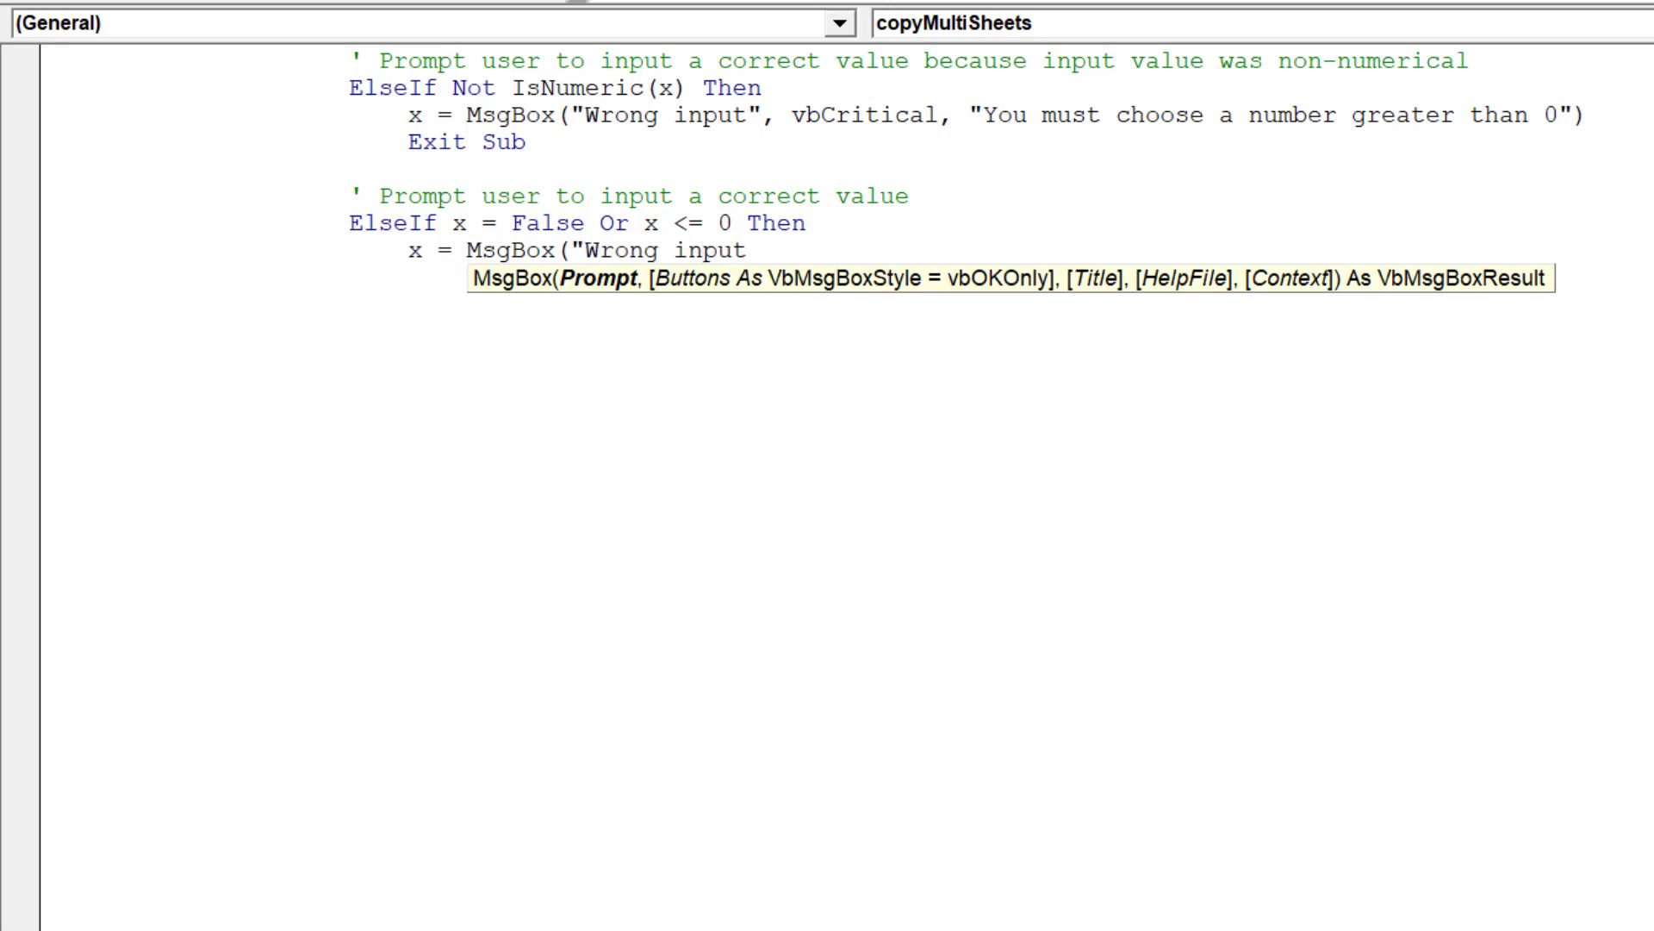
text(", vbcri)
key(Tab)
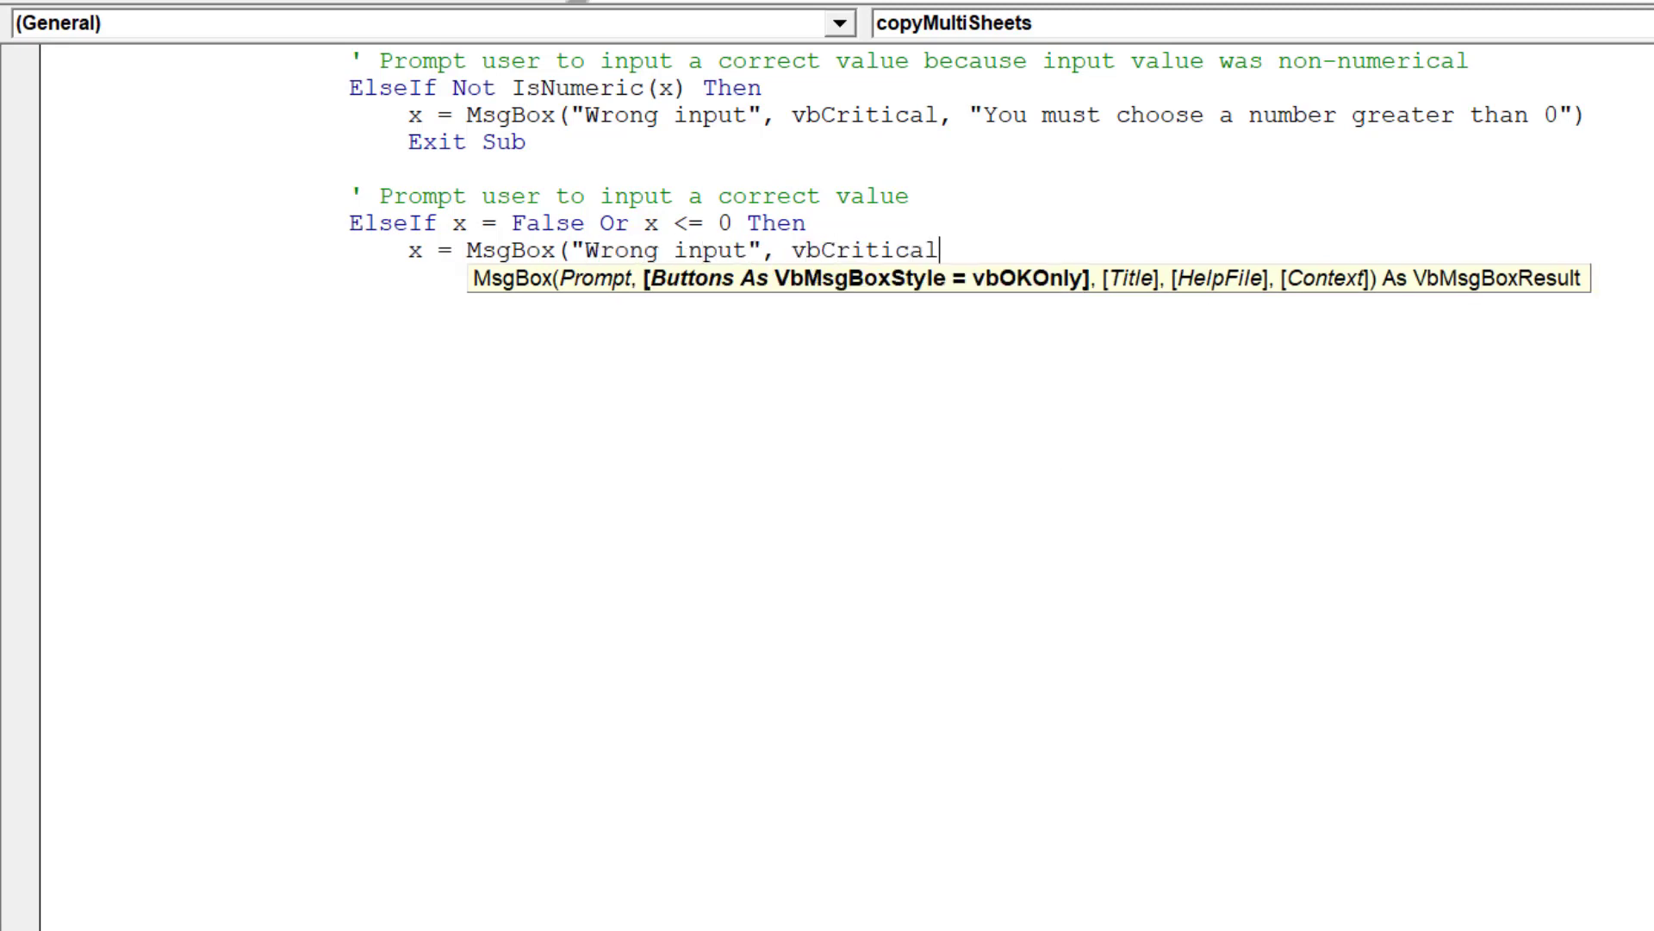
text(, ")
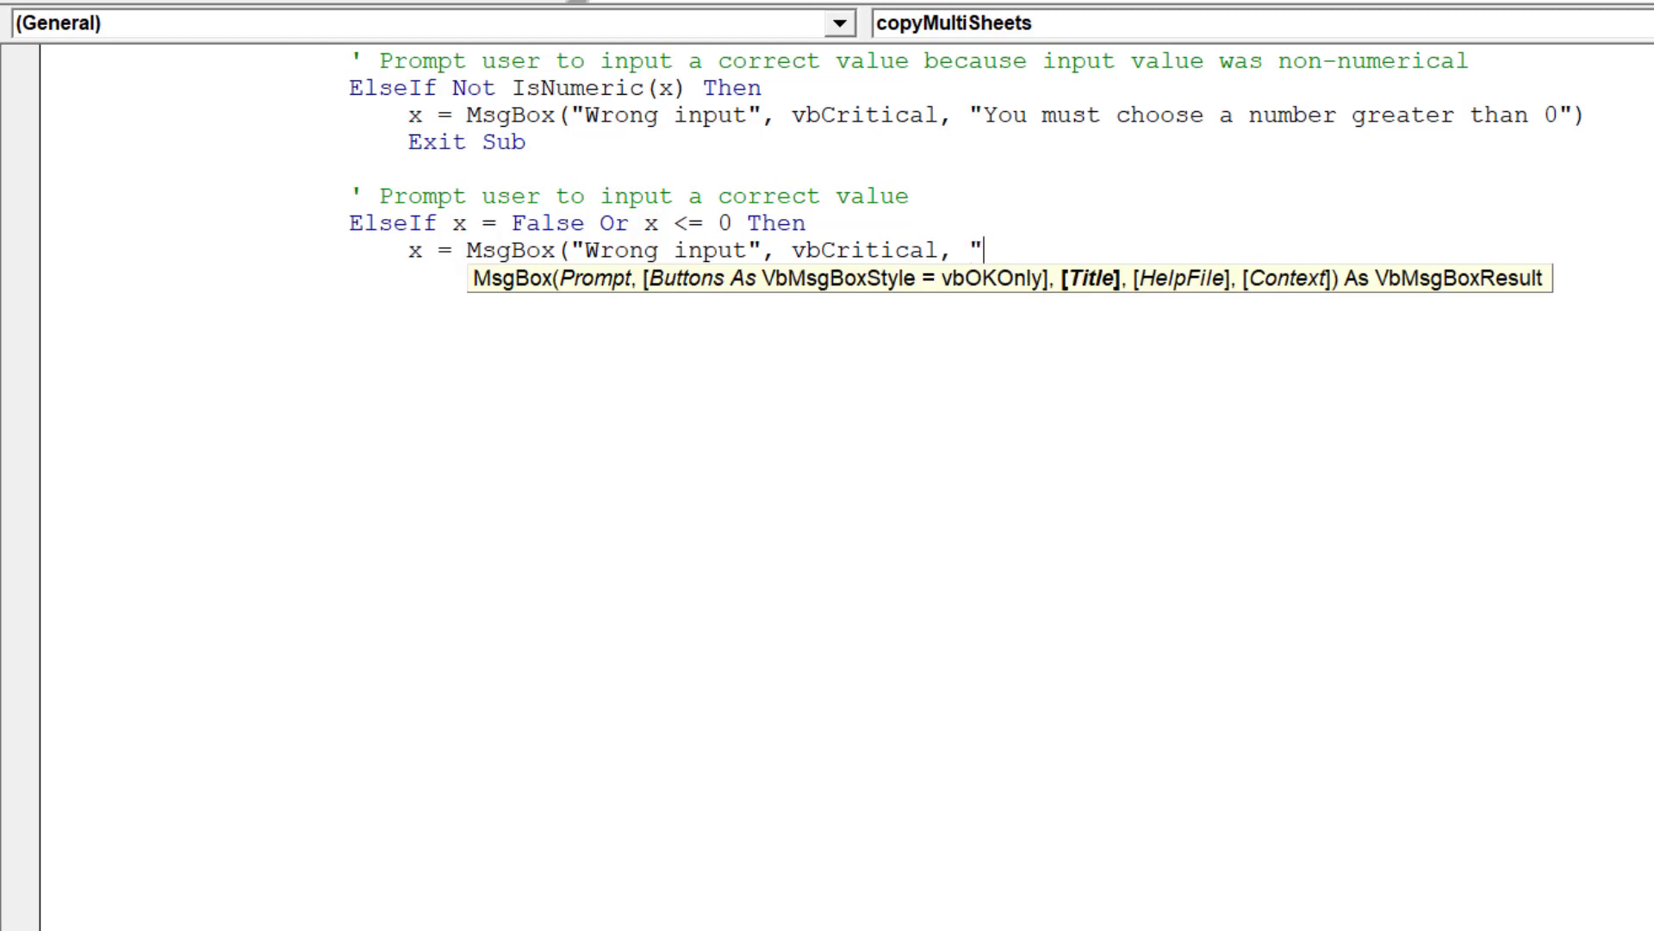
text(You must ch)
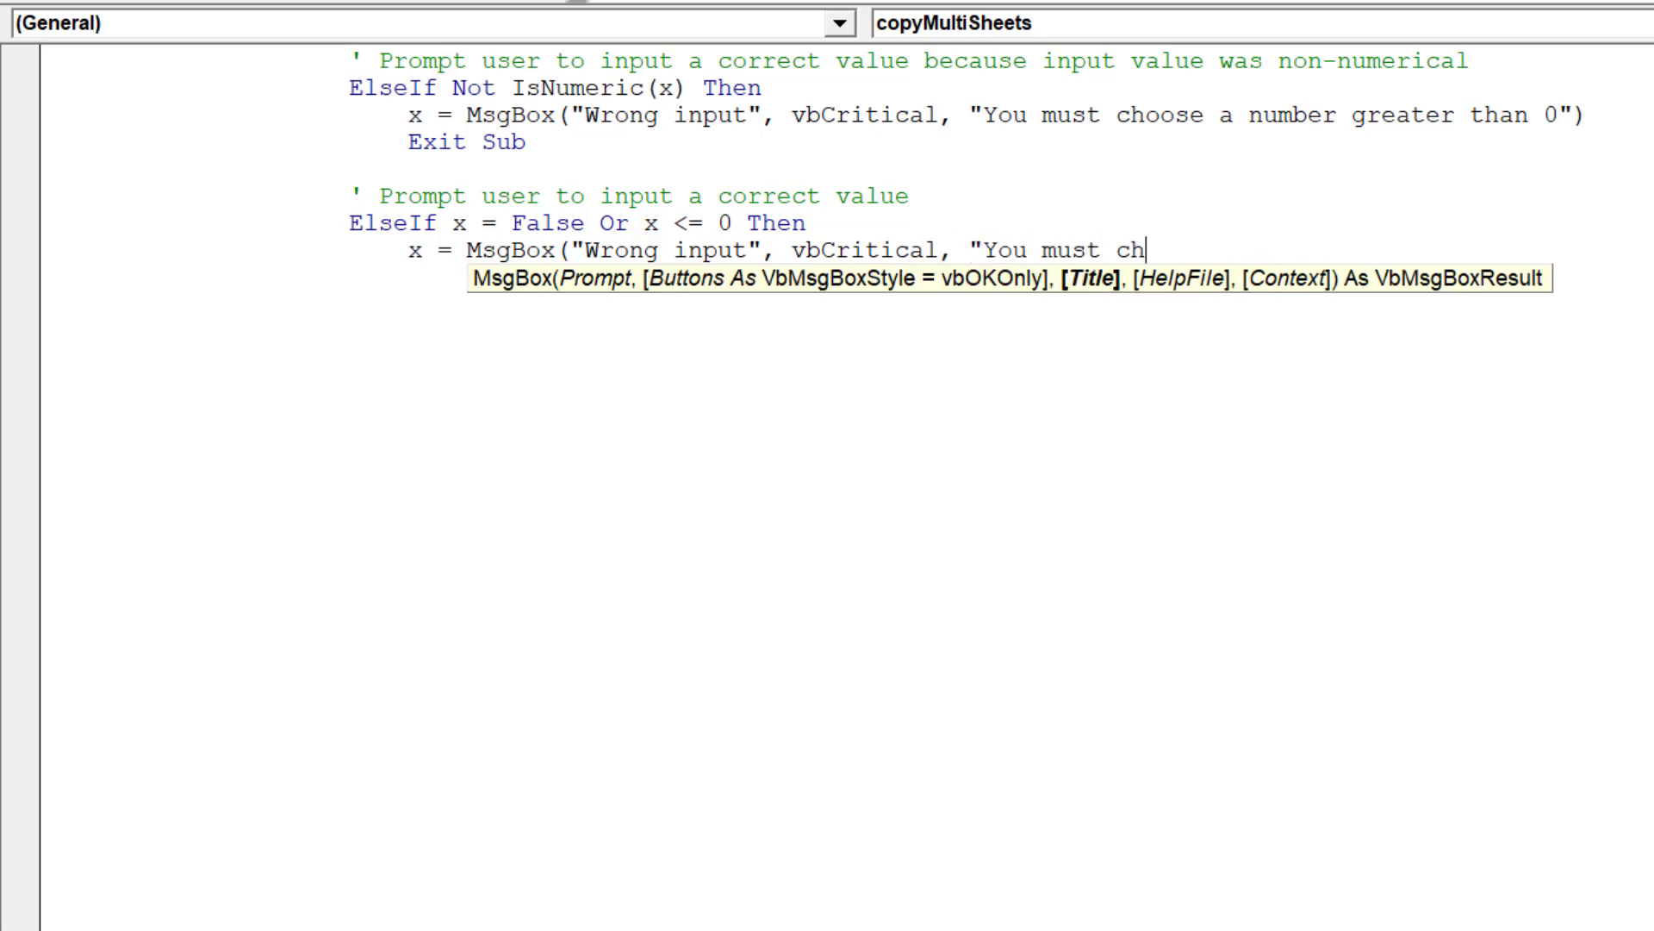
text(oose a number)
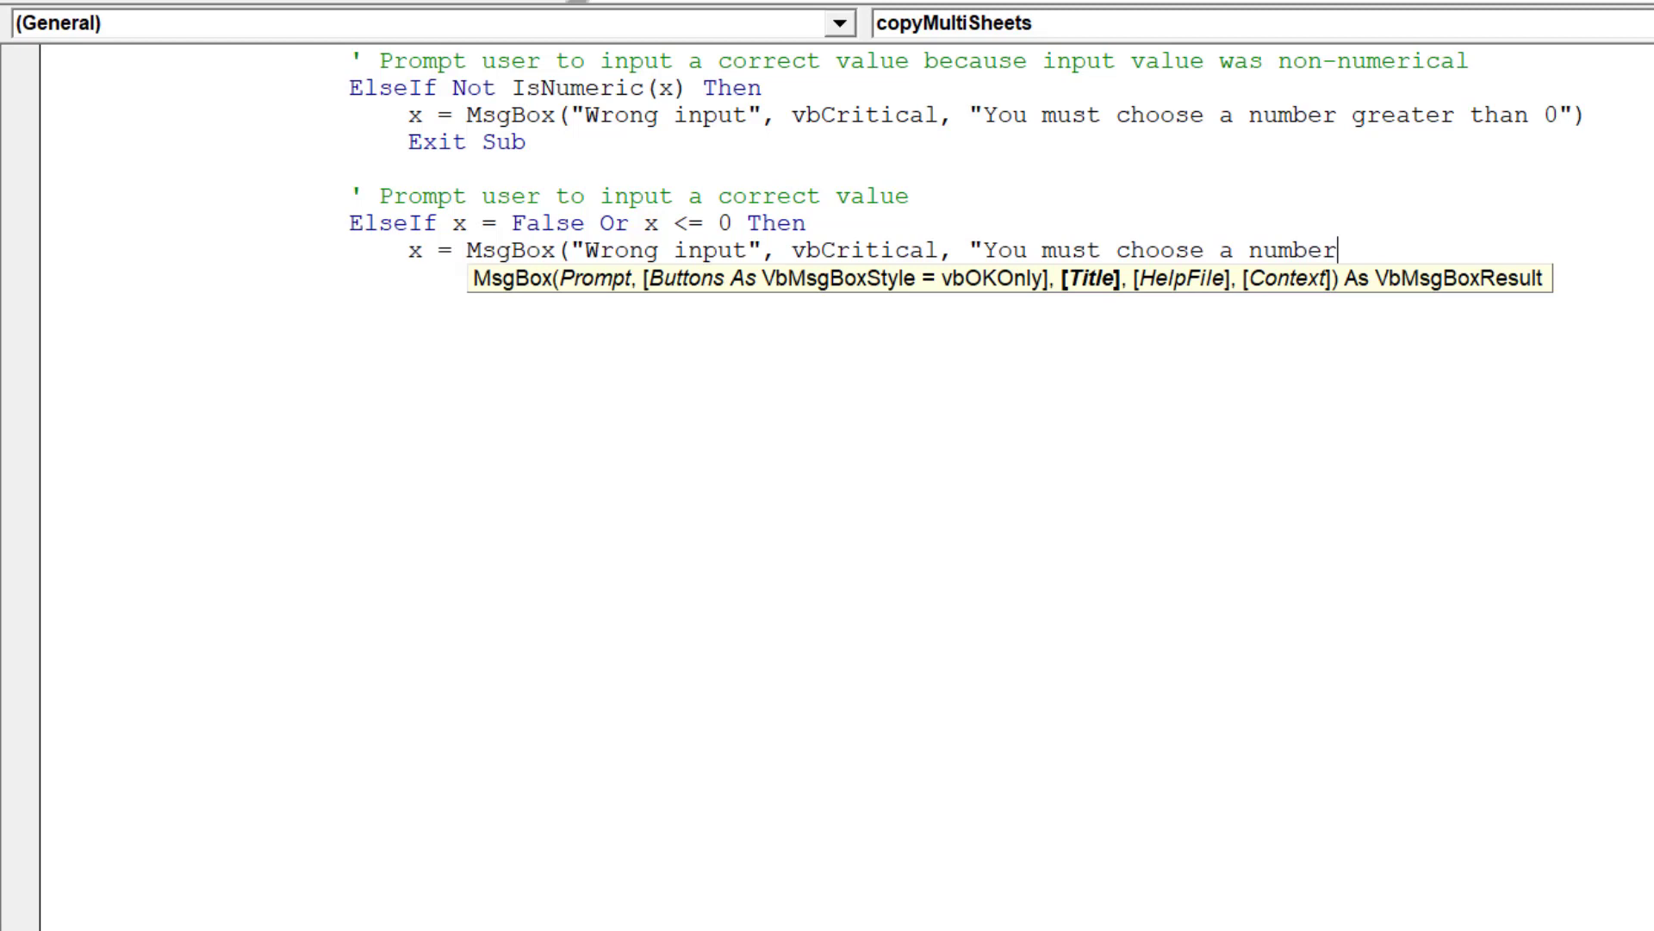
text( greater than )
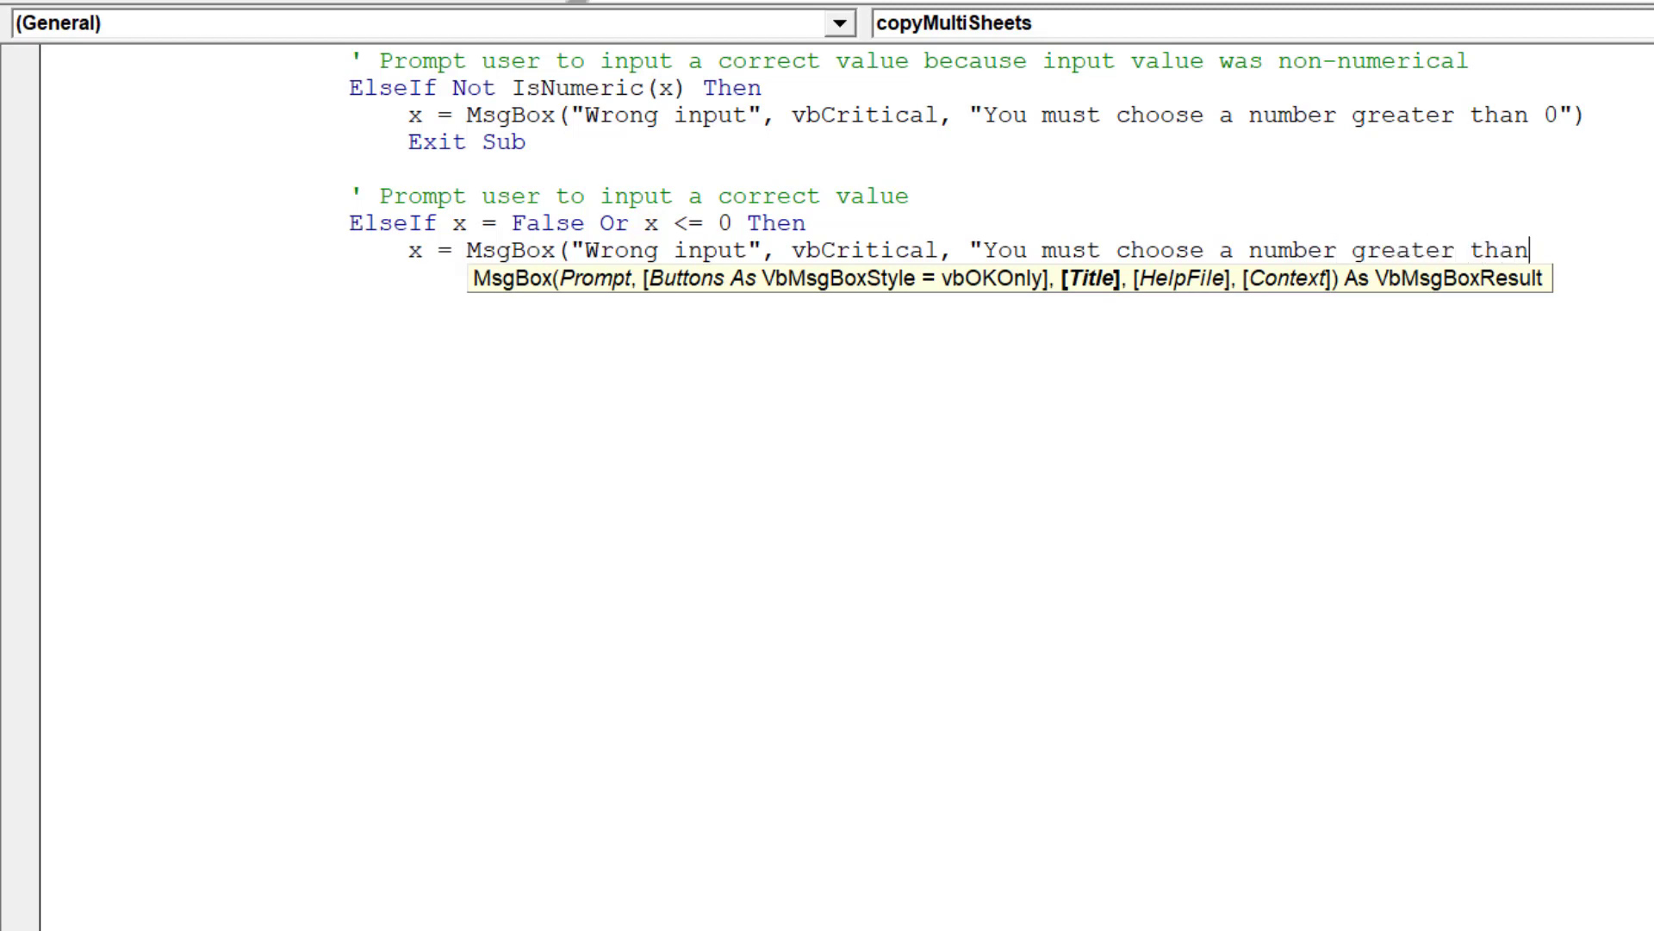
text(0")
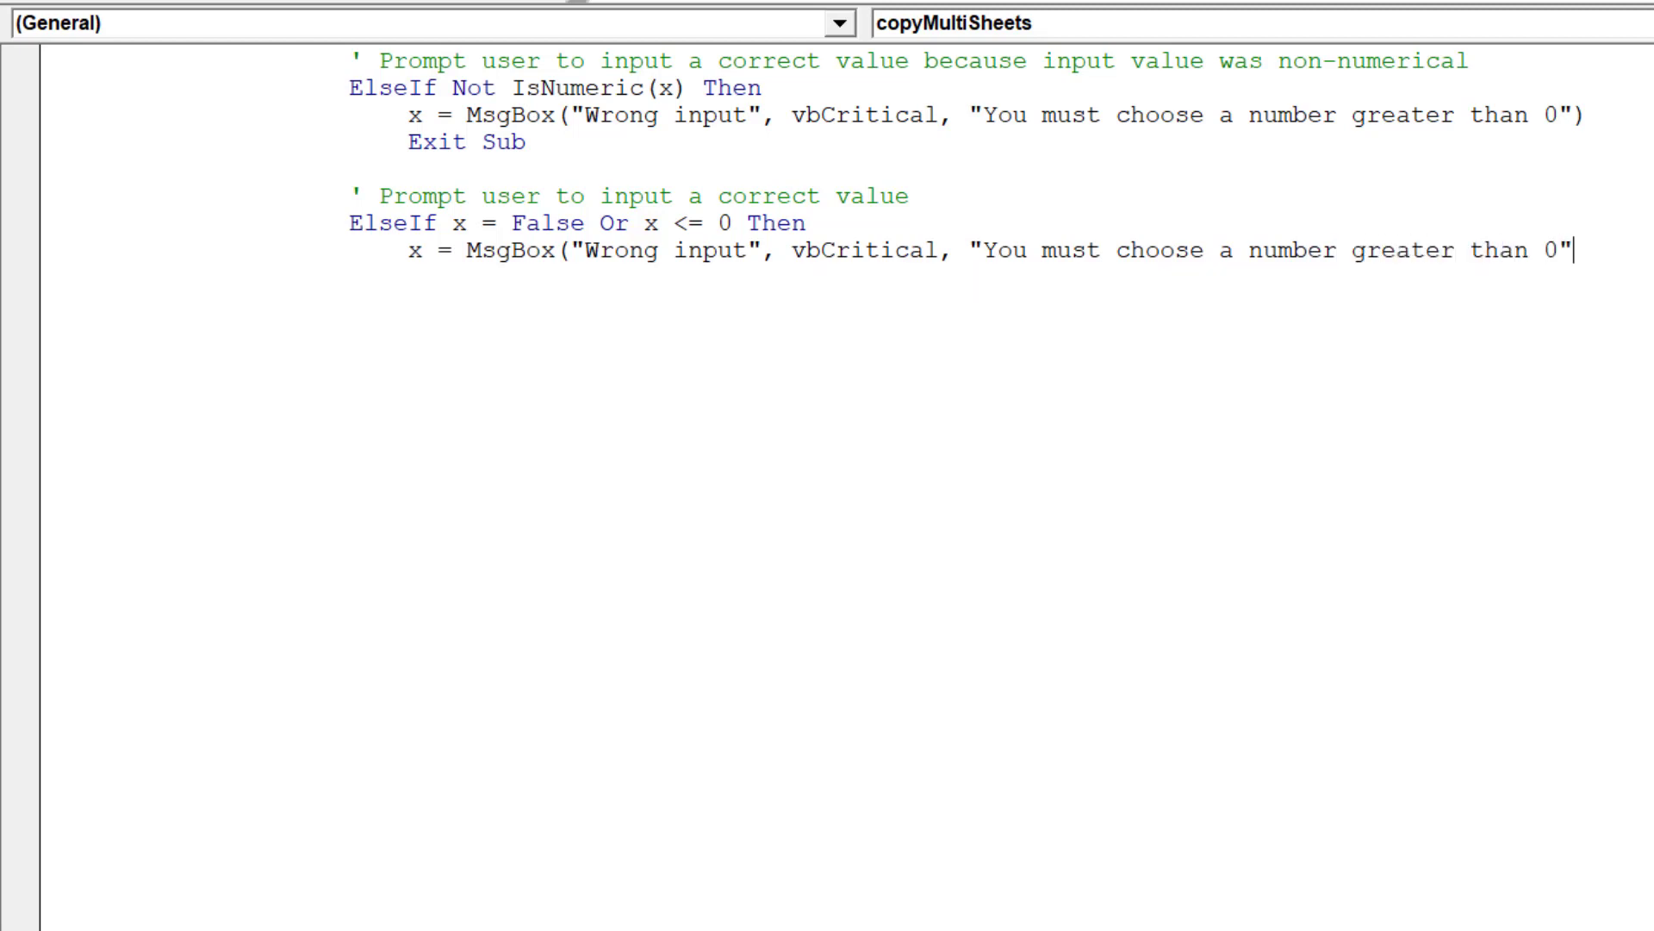
text())
key(Return)
text(Exit sub)
key(Return)
text(' )
text(Otherwise )
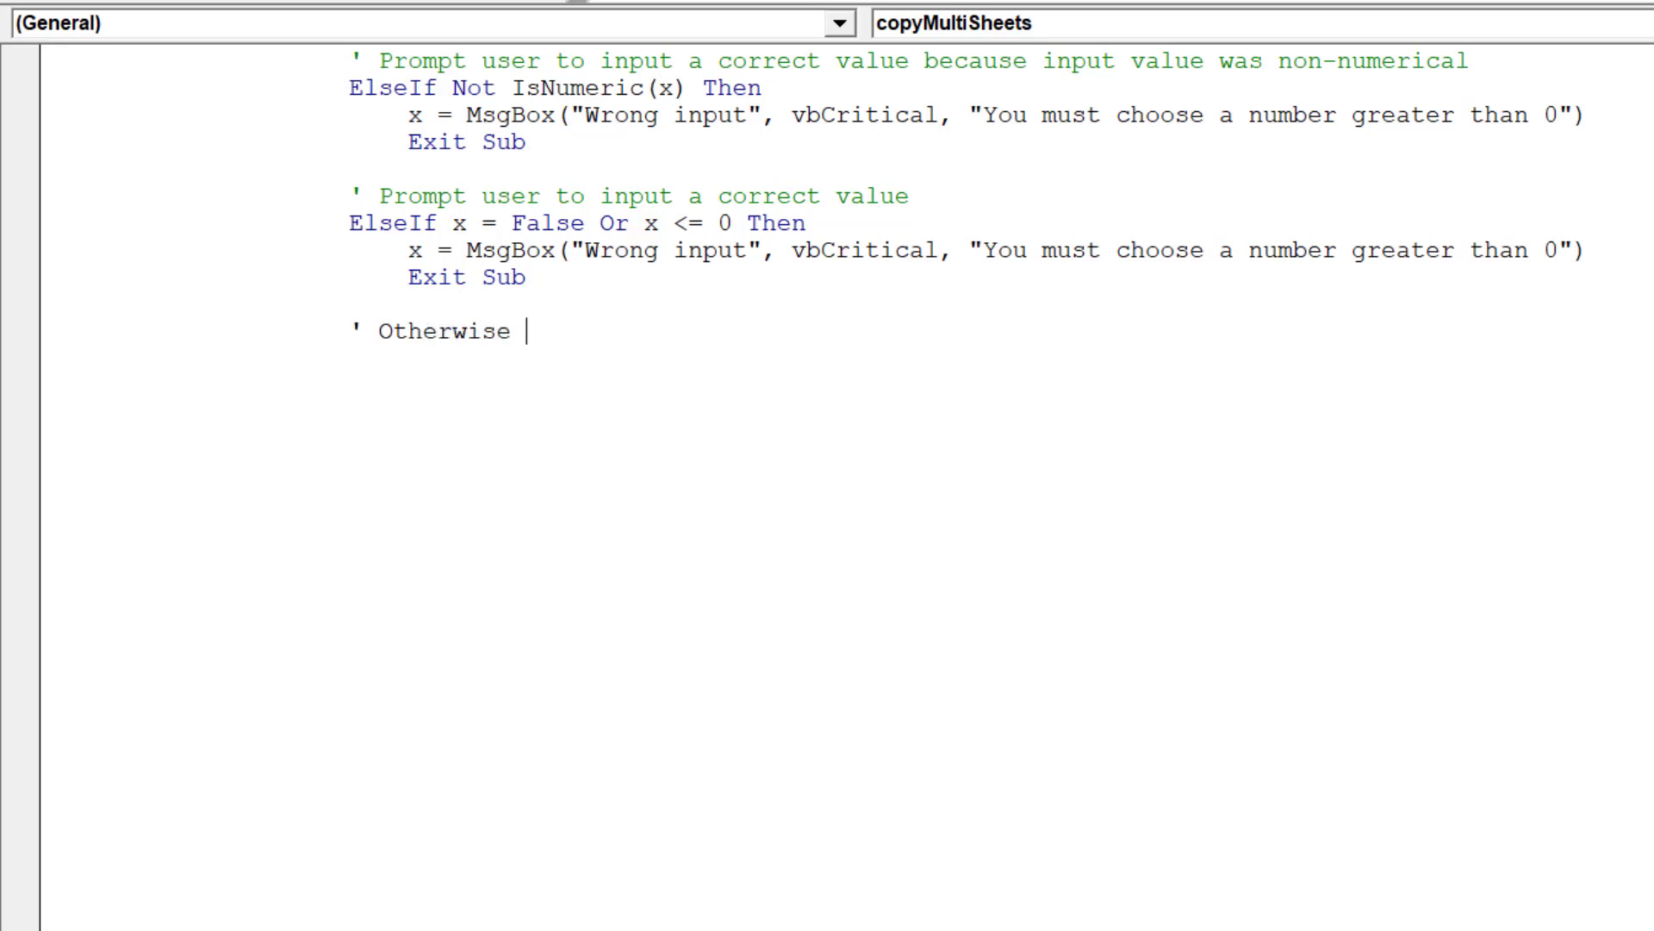
text(copy active )
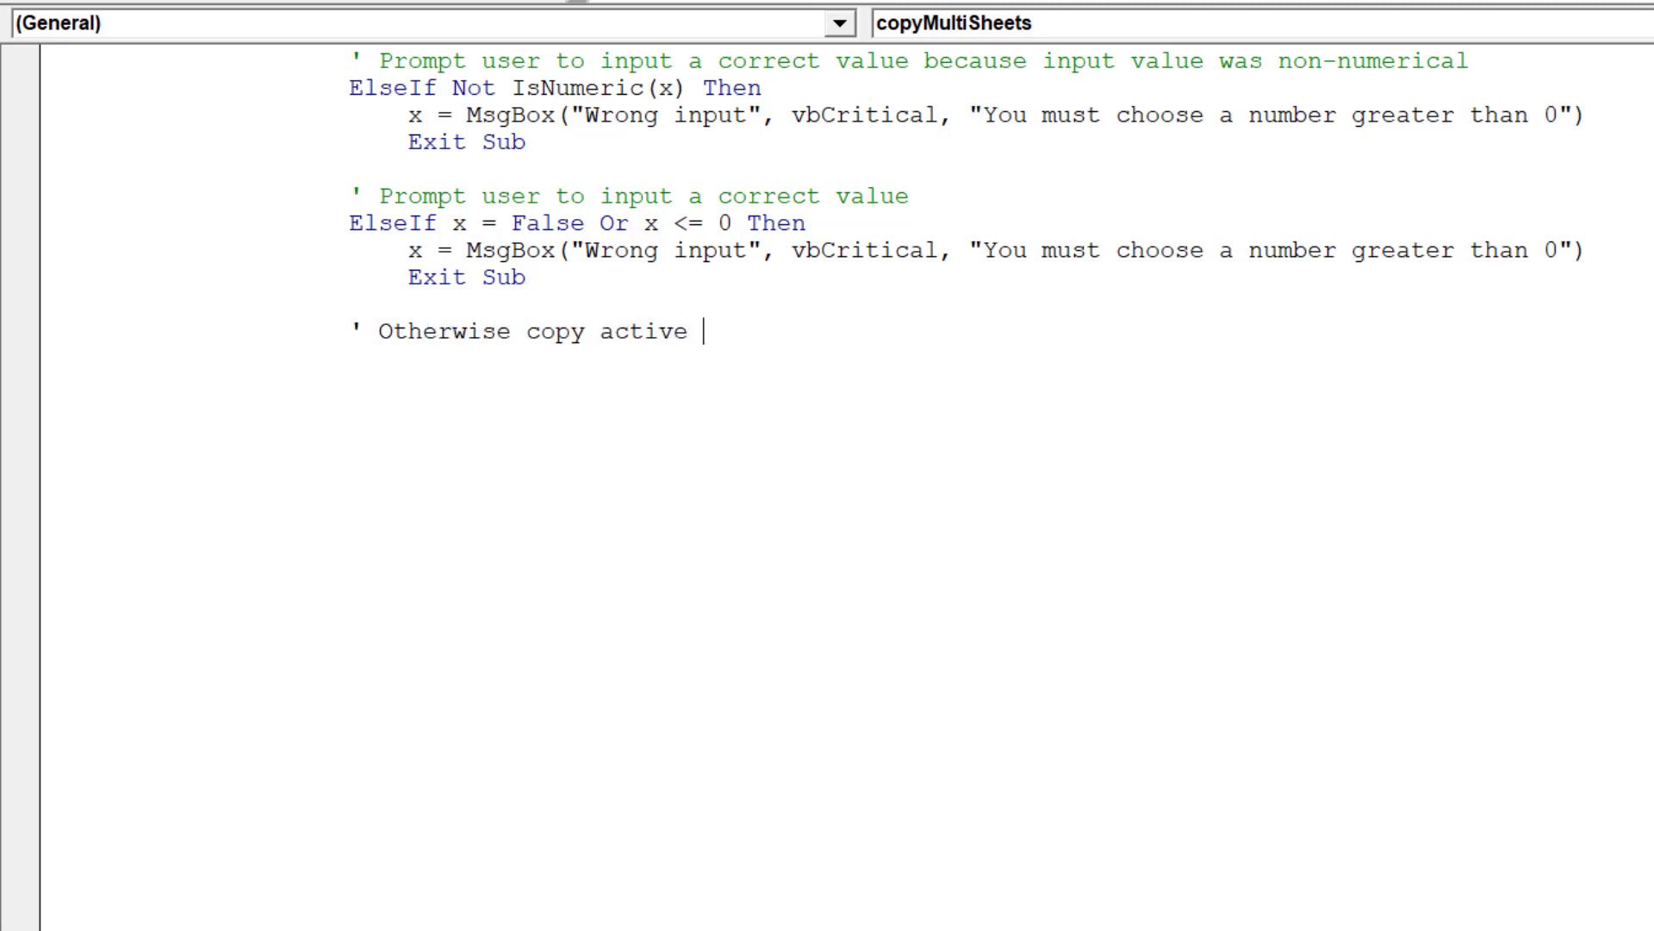
text(sh)
text(eet based on )
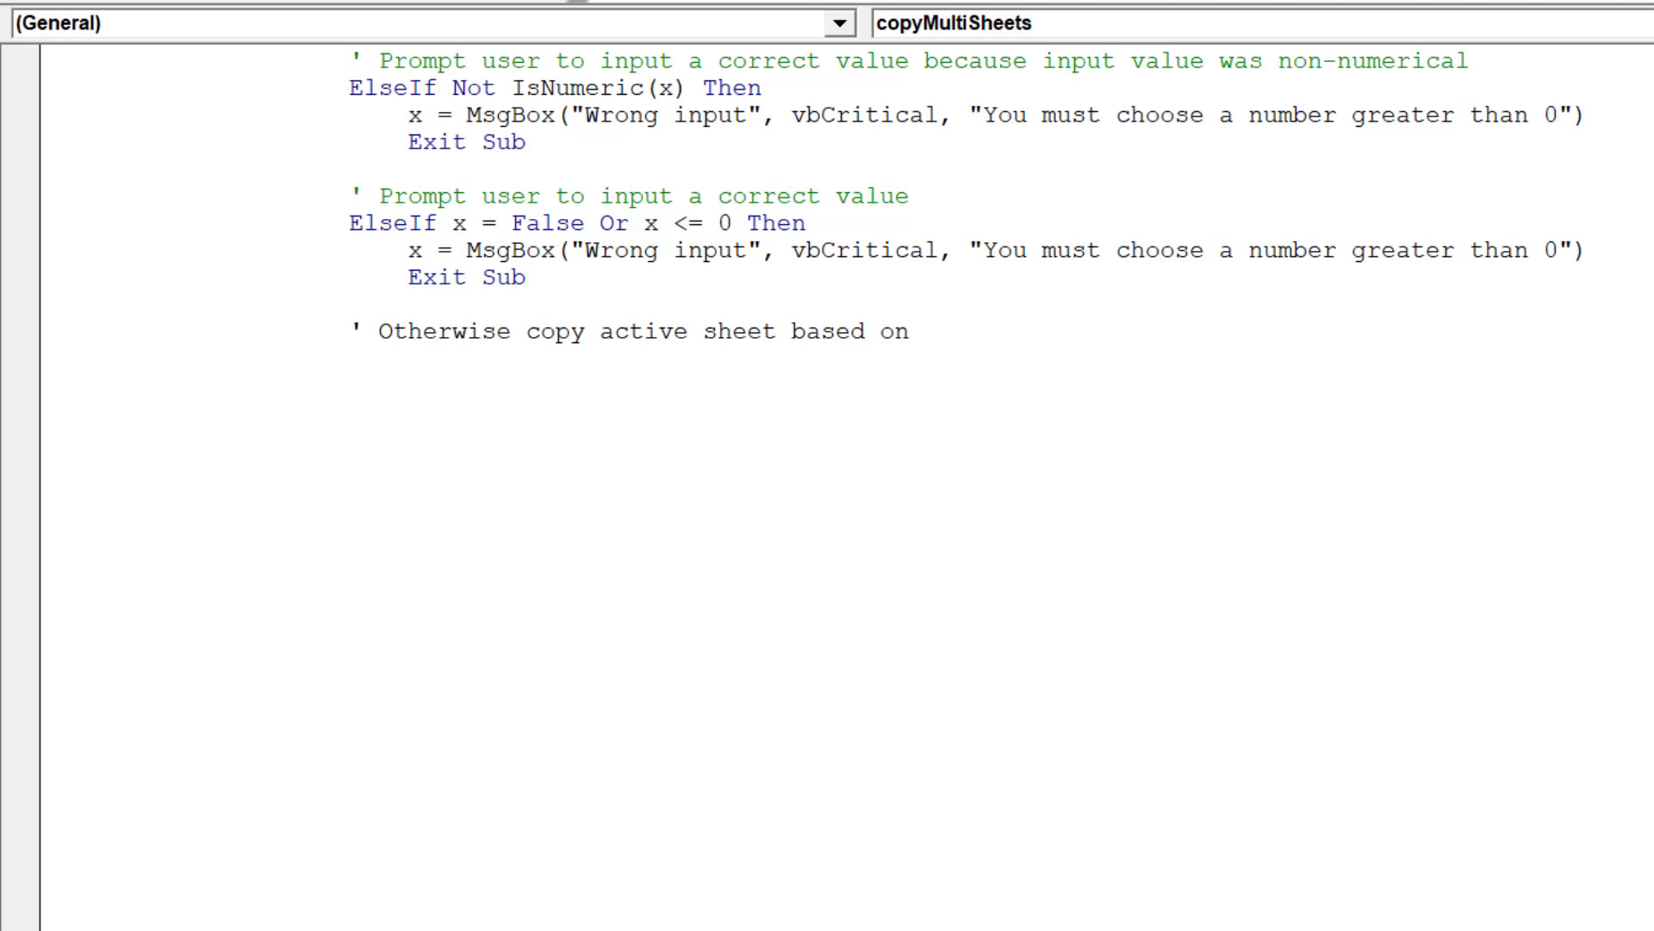
text(input )
text(value)
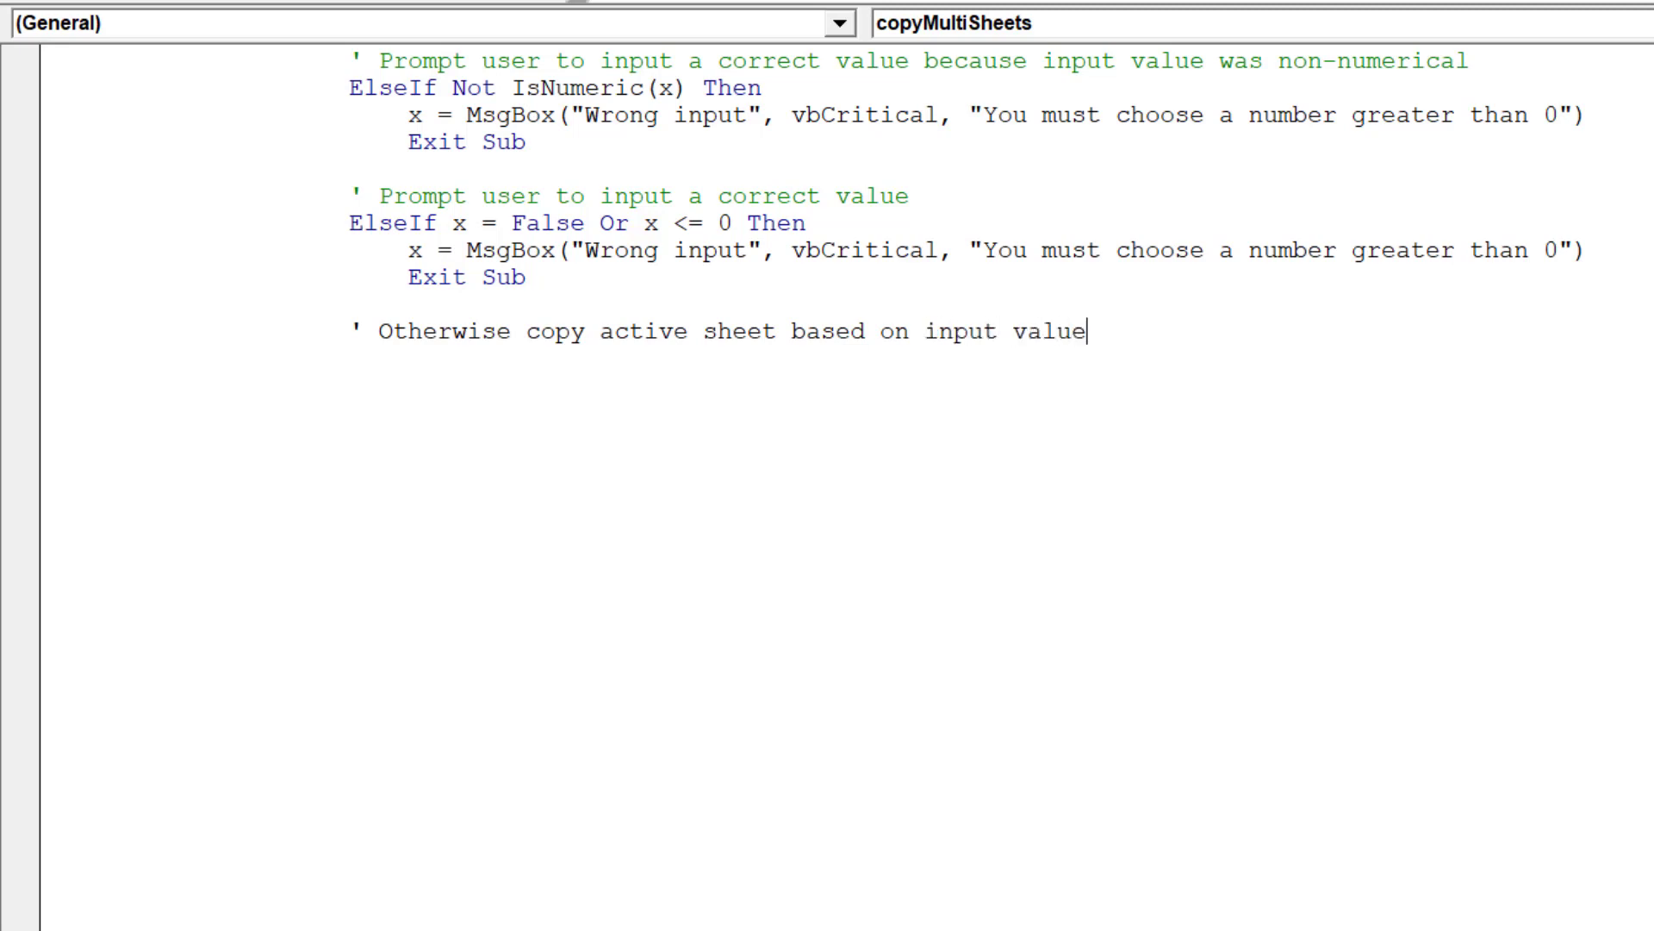
text( ()
text(number of tim)
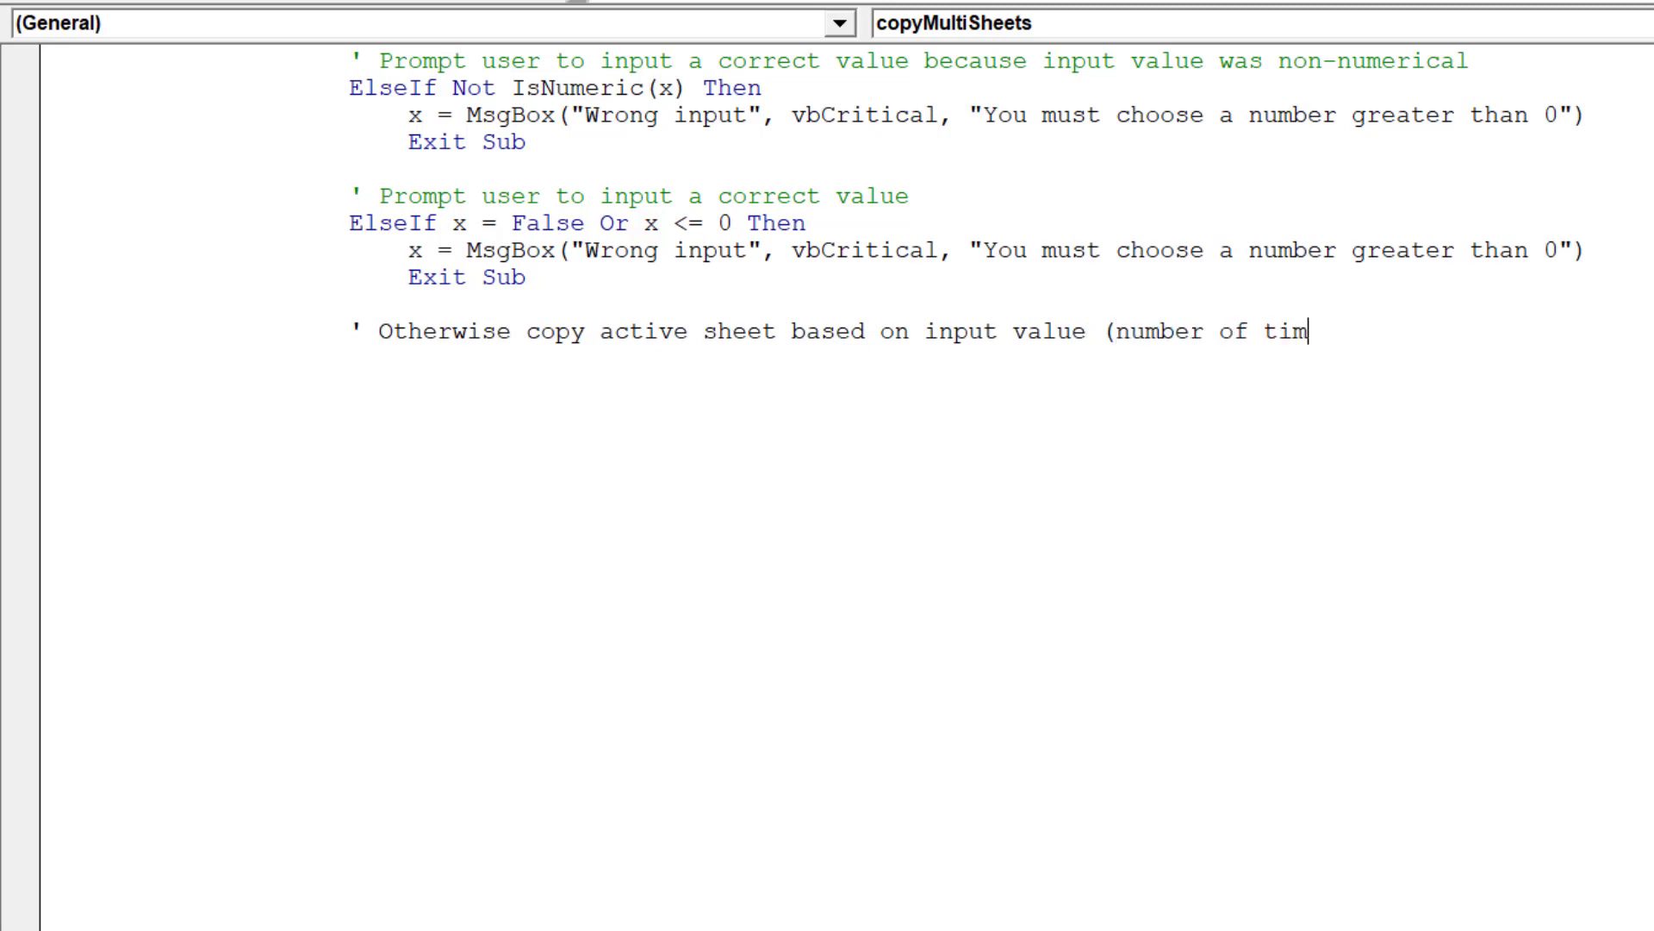
text(es))
Add an Else line with the indented comment 'Copy each selected sheet multiple times' and begin For Each sh.
key(Return)
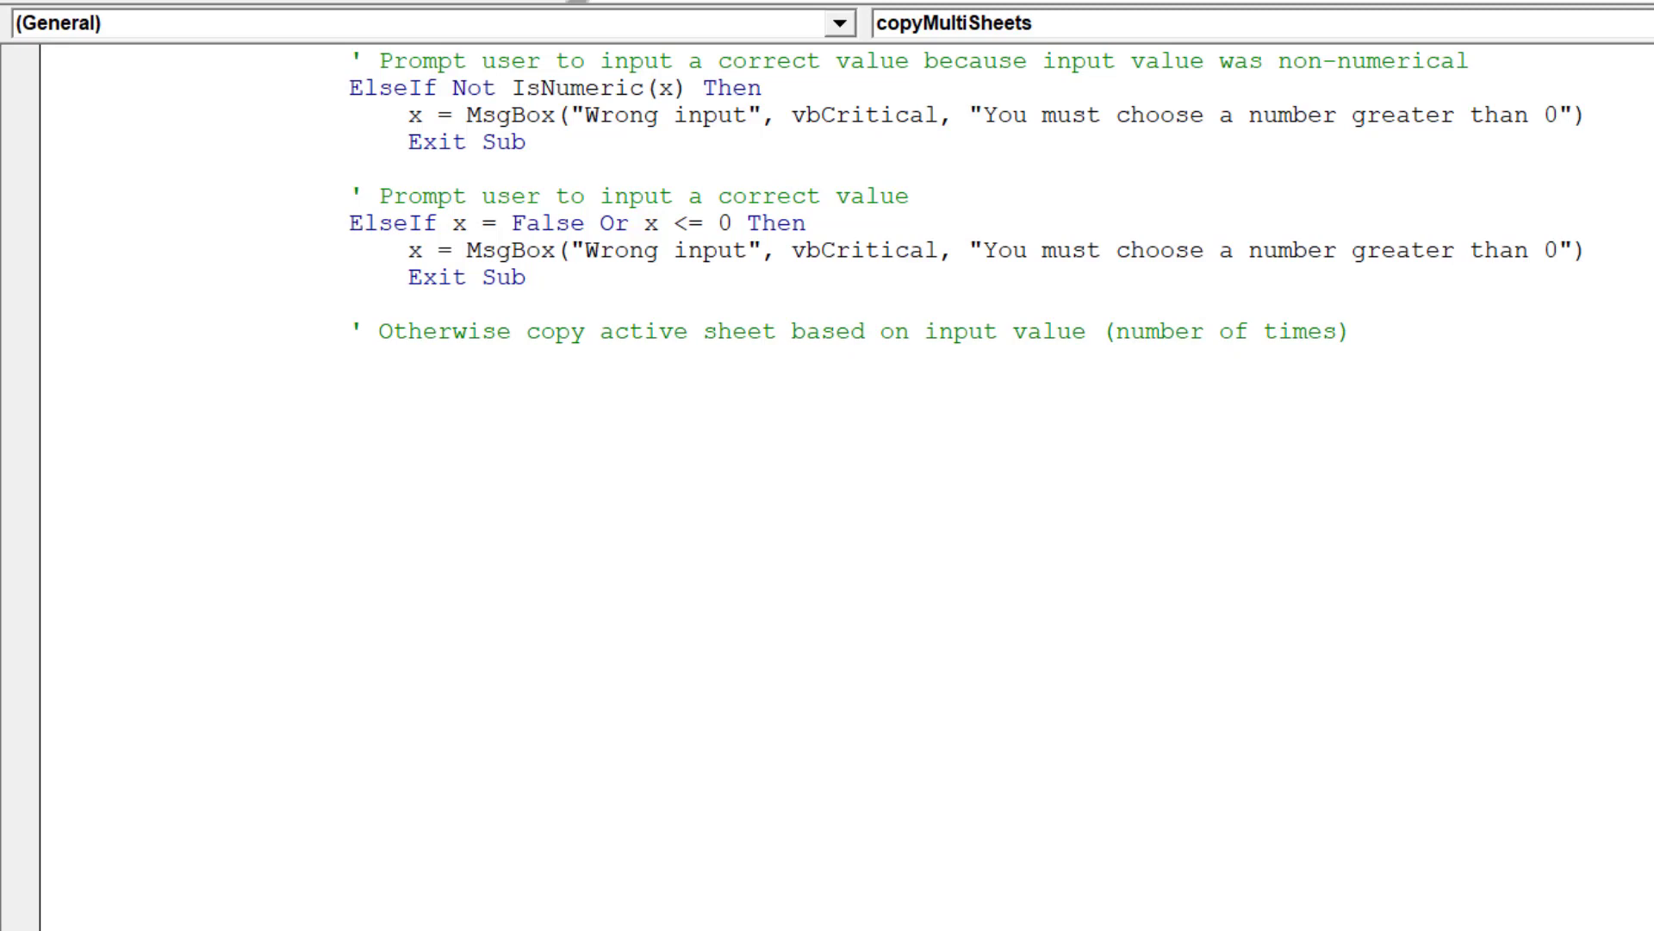
text(else)
key(Return)
key(Tab)
text(Copy )
text(eac)
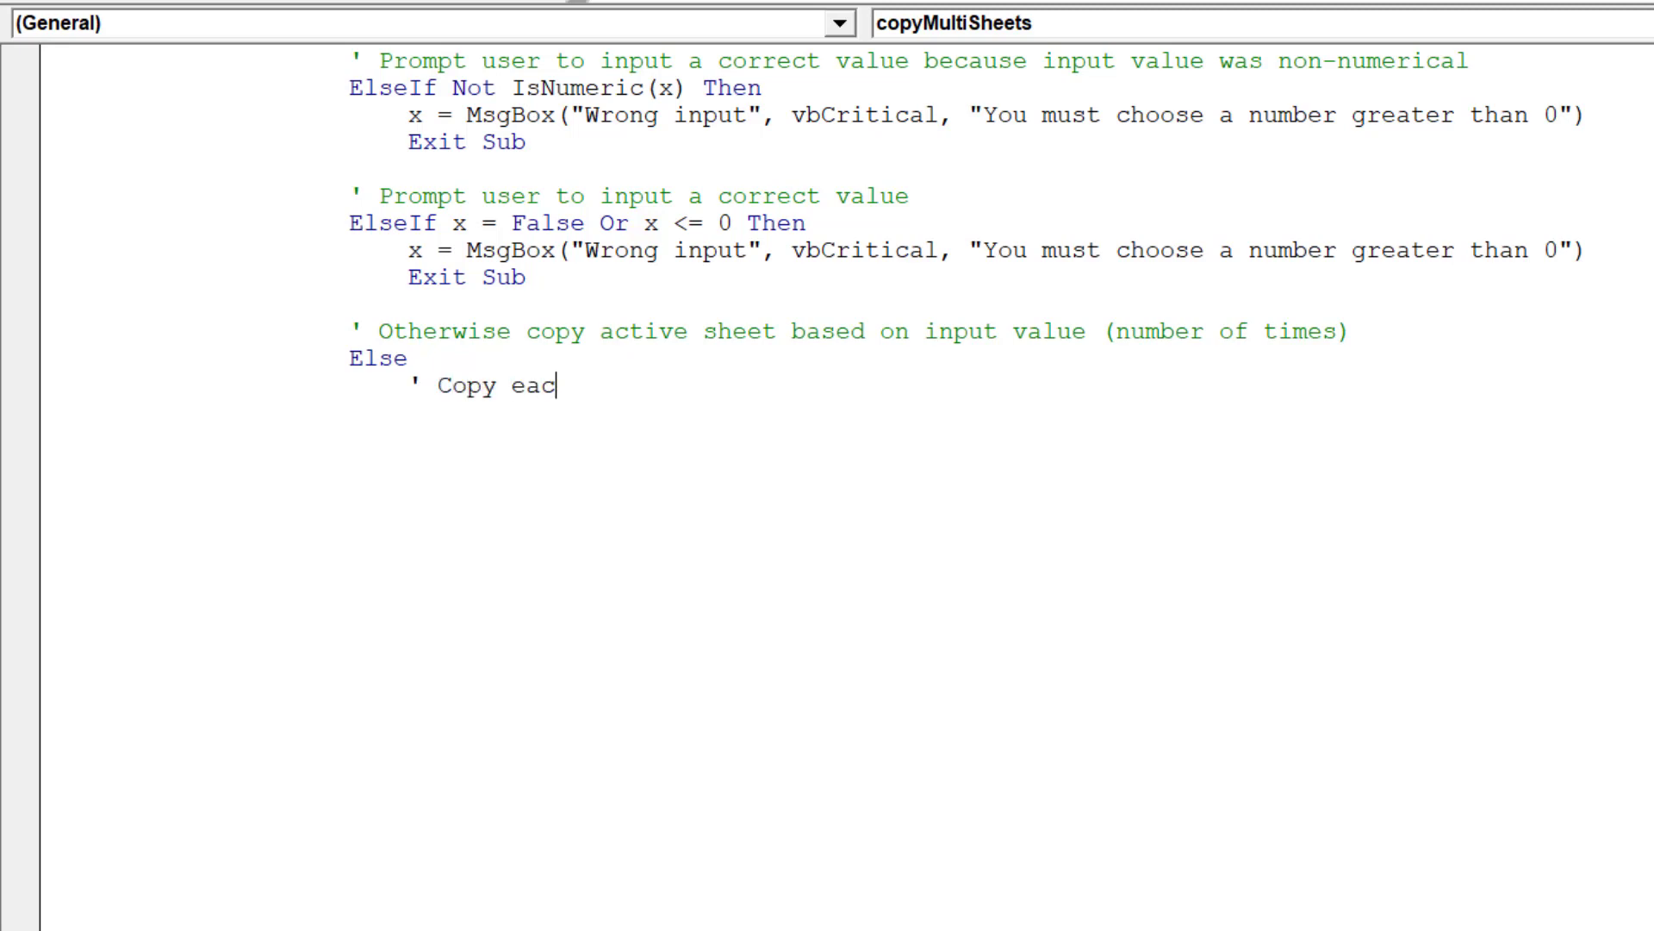
text(h selected s)
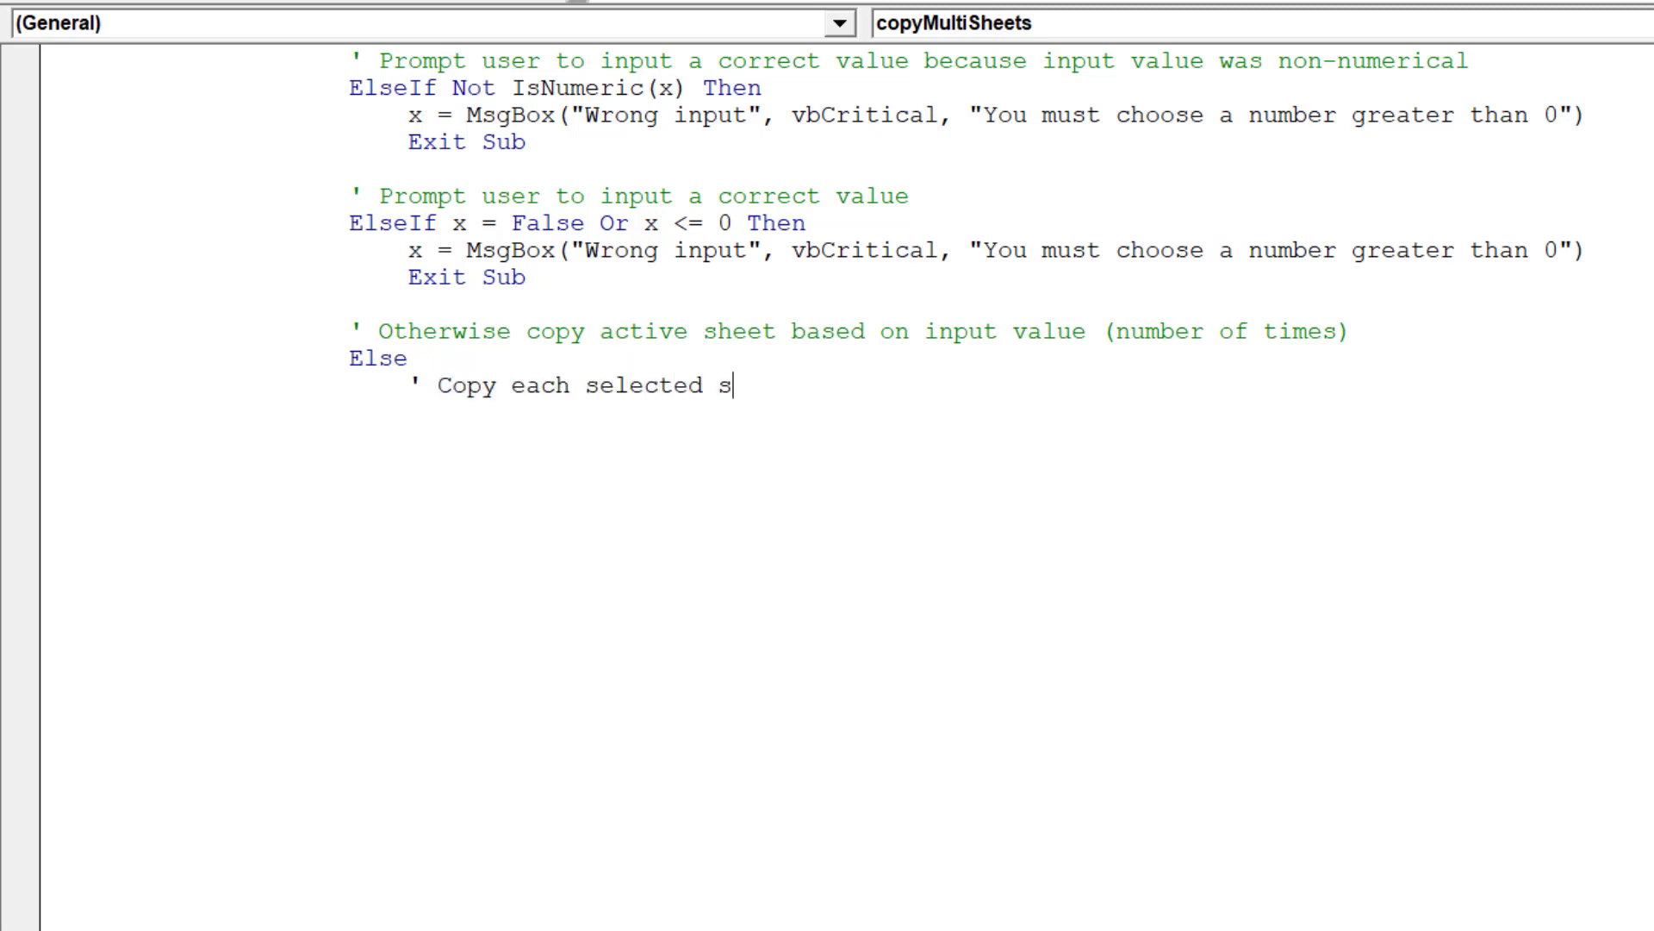
text(heet mu)
text(ltiple times)
key(Return)
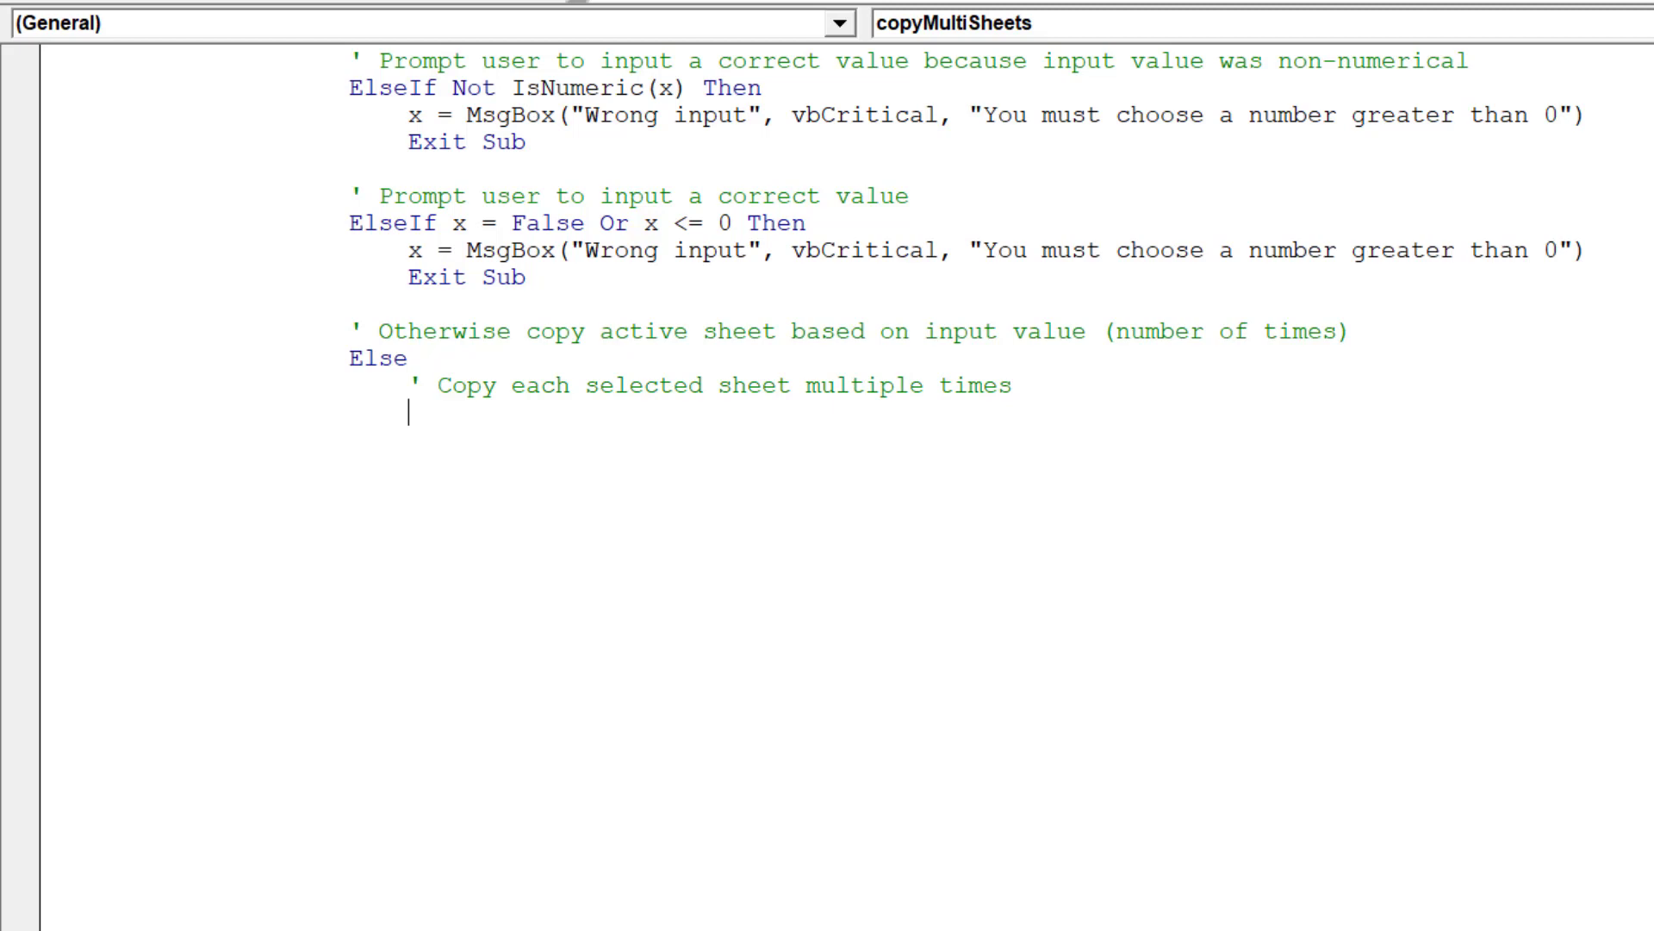
text(For Eac)
text(h sh )
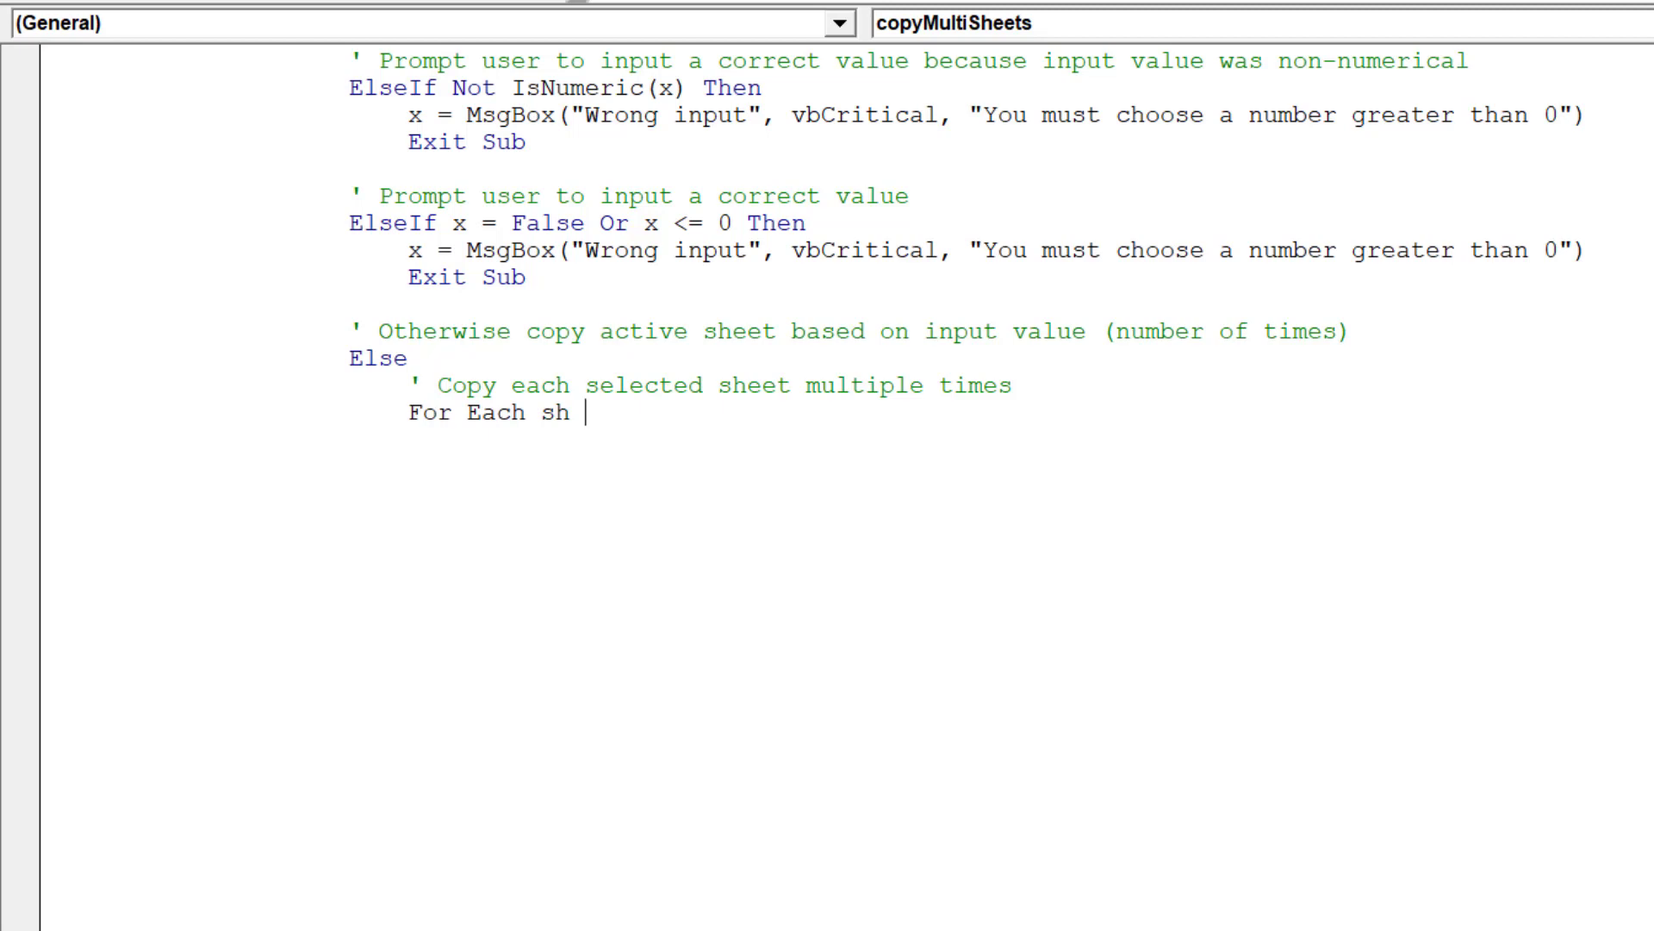
text(in Active)
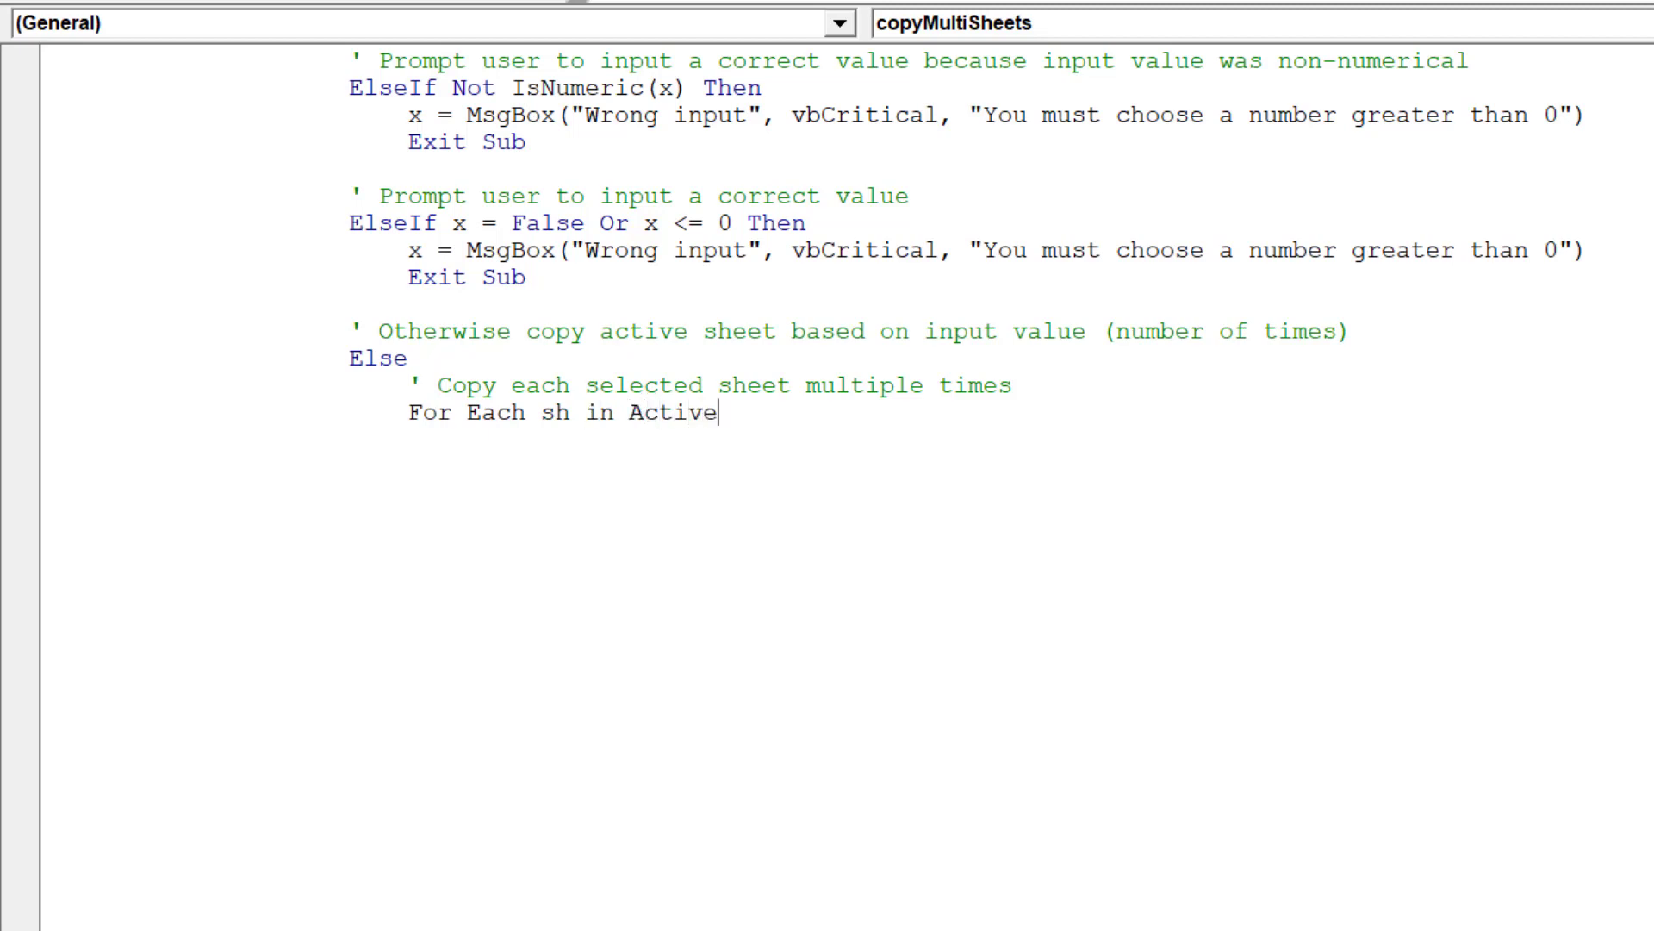
text(Window.s)
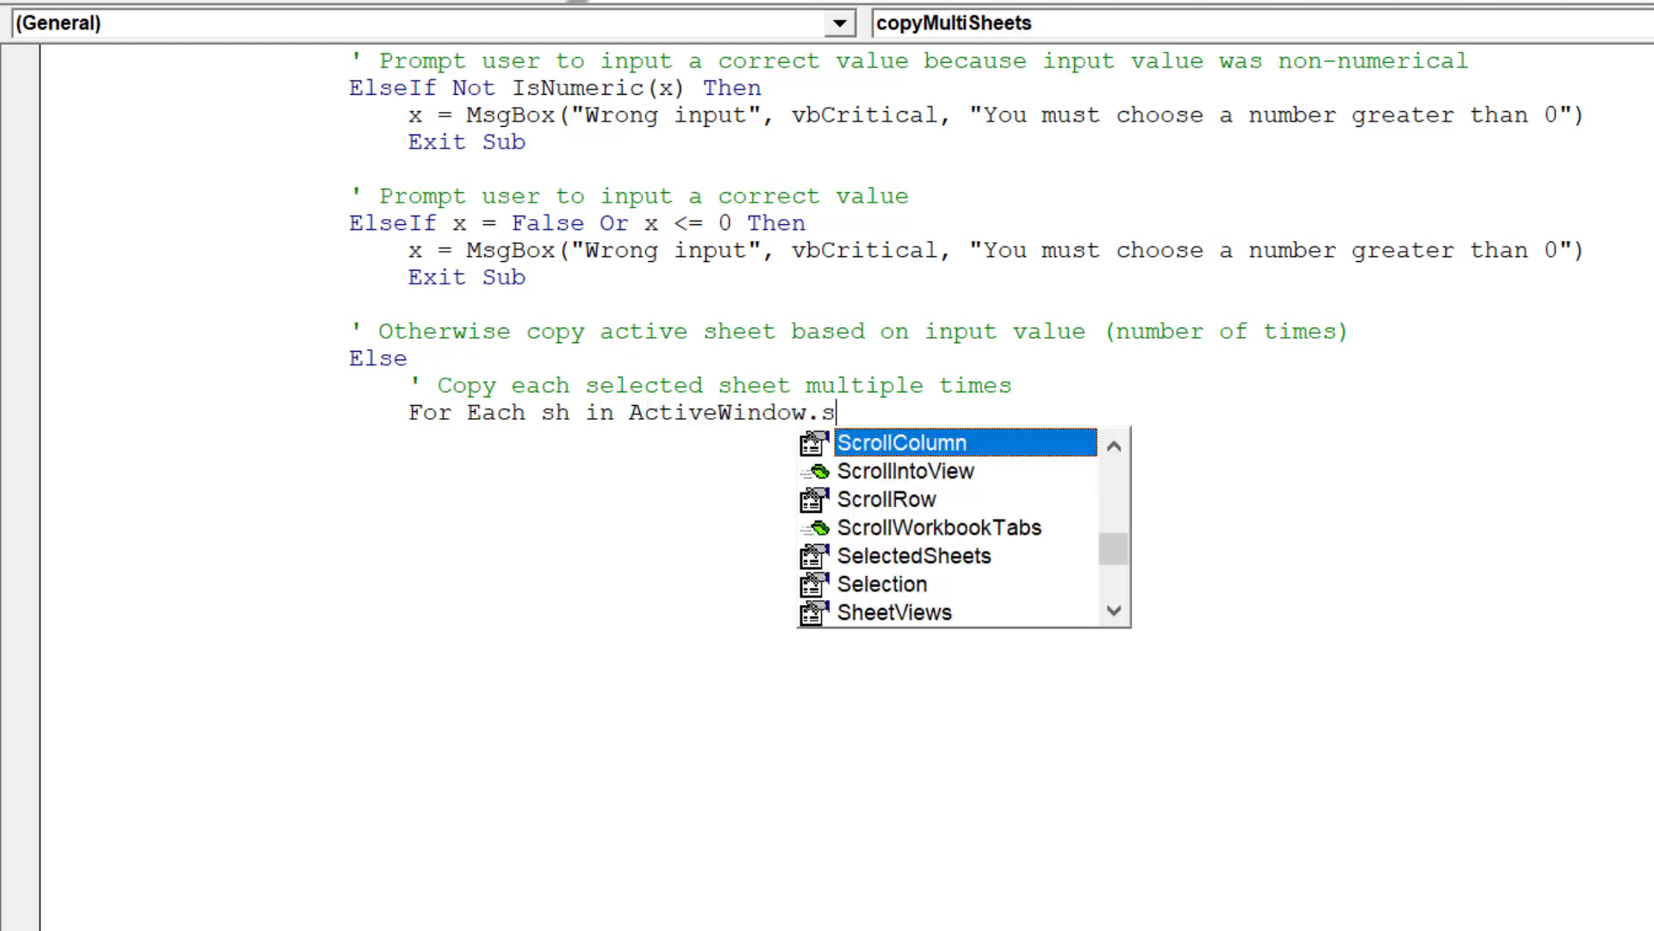
text(e)
Complete the For Each sh In ActiveWindow.SelectedSheets line and nest For y = 1 To x inside it.
key(Tab)
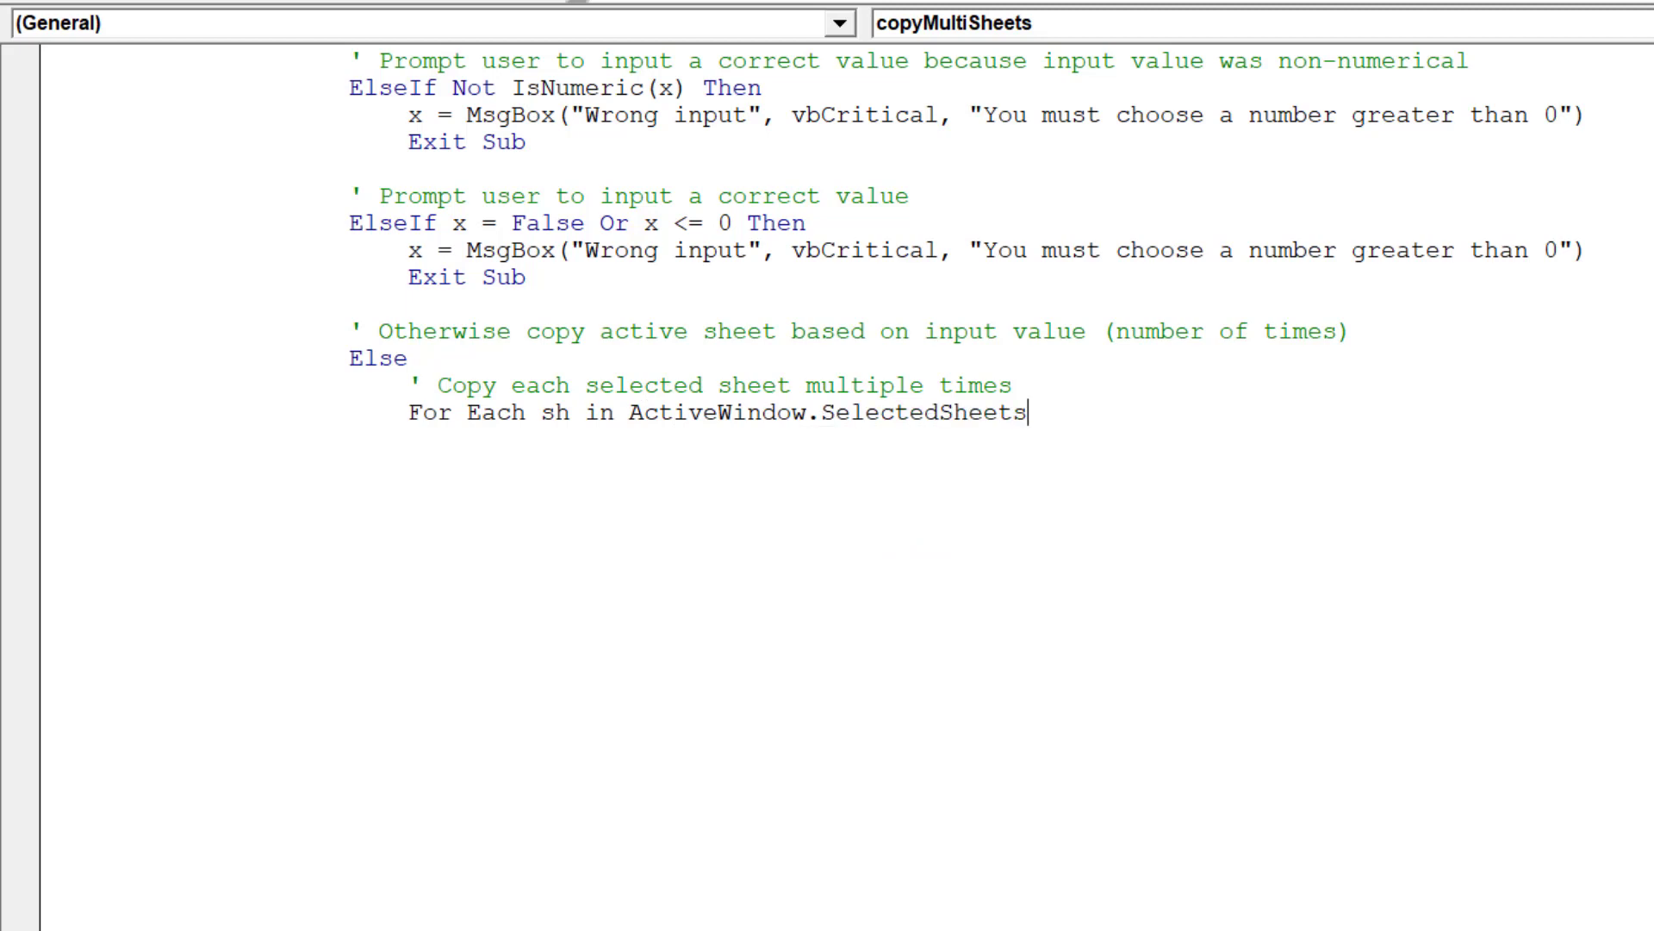
key(Return)
key(Tab)
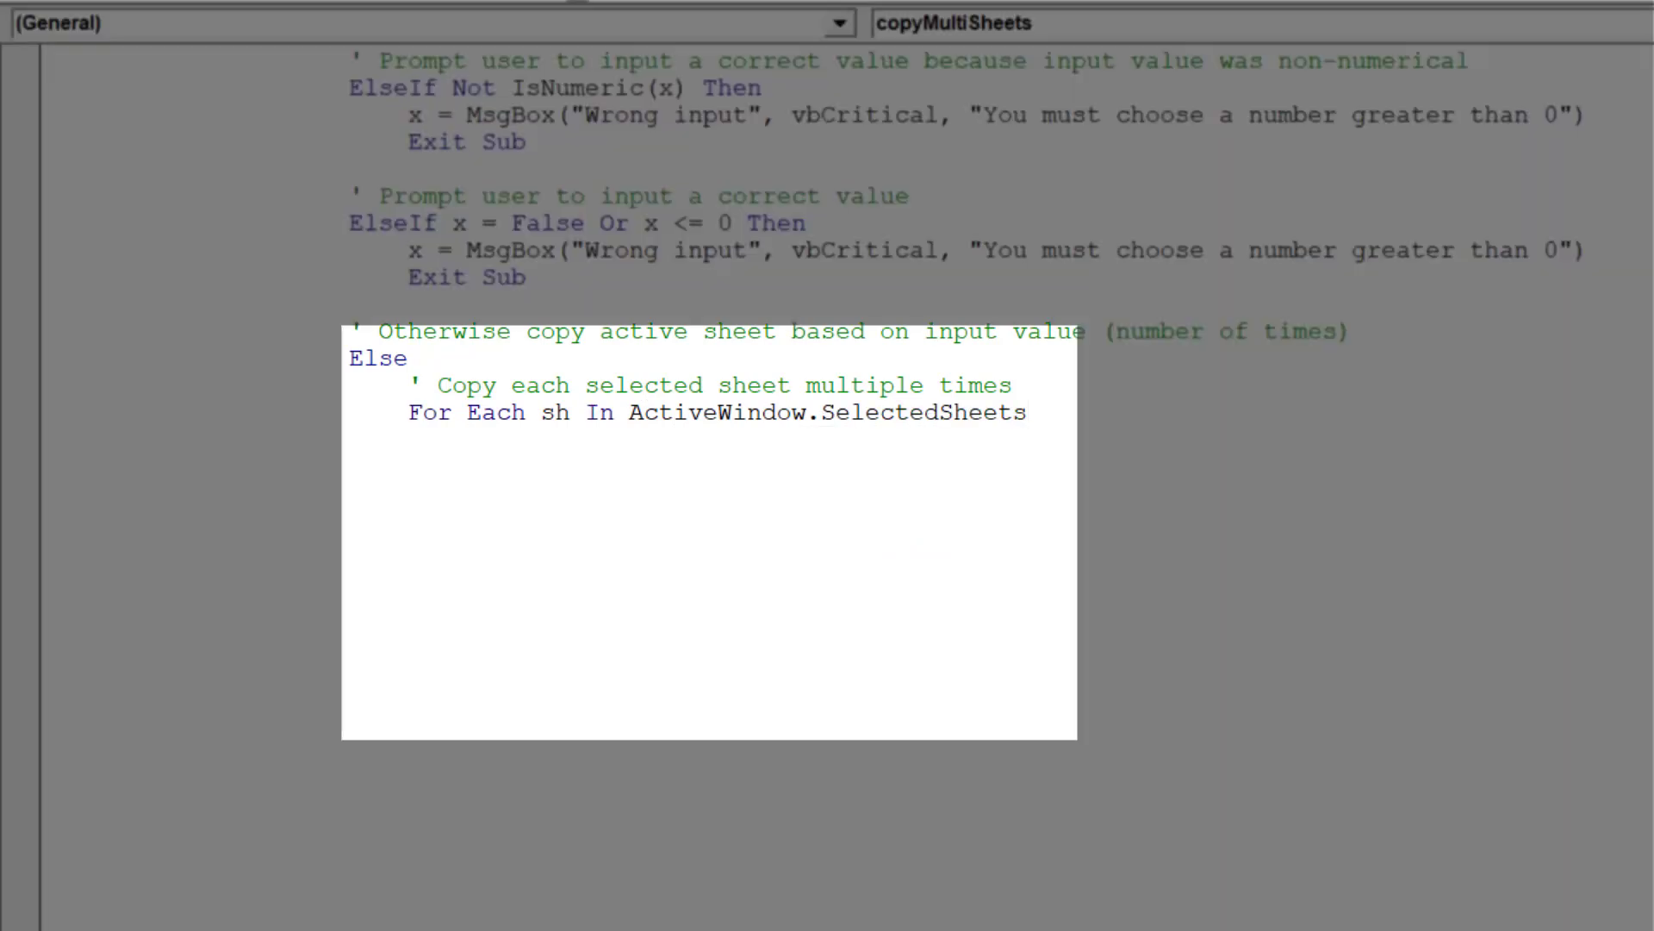
text(For )
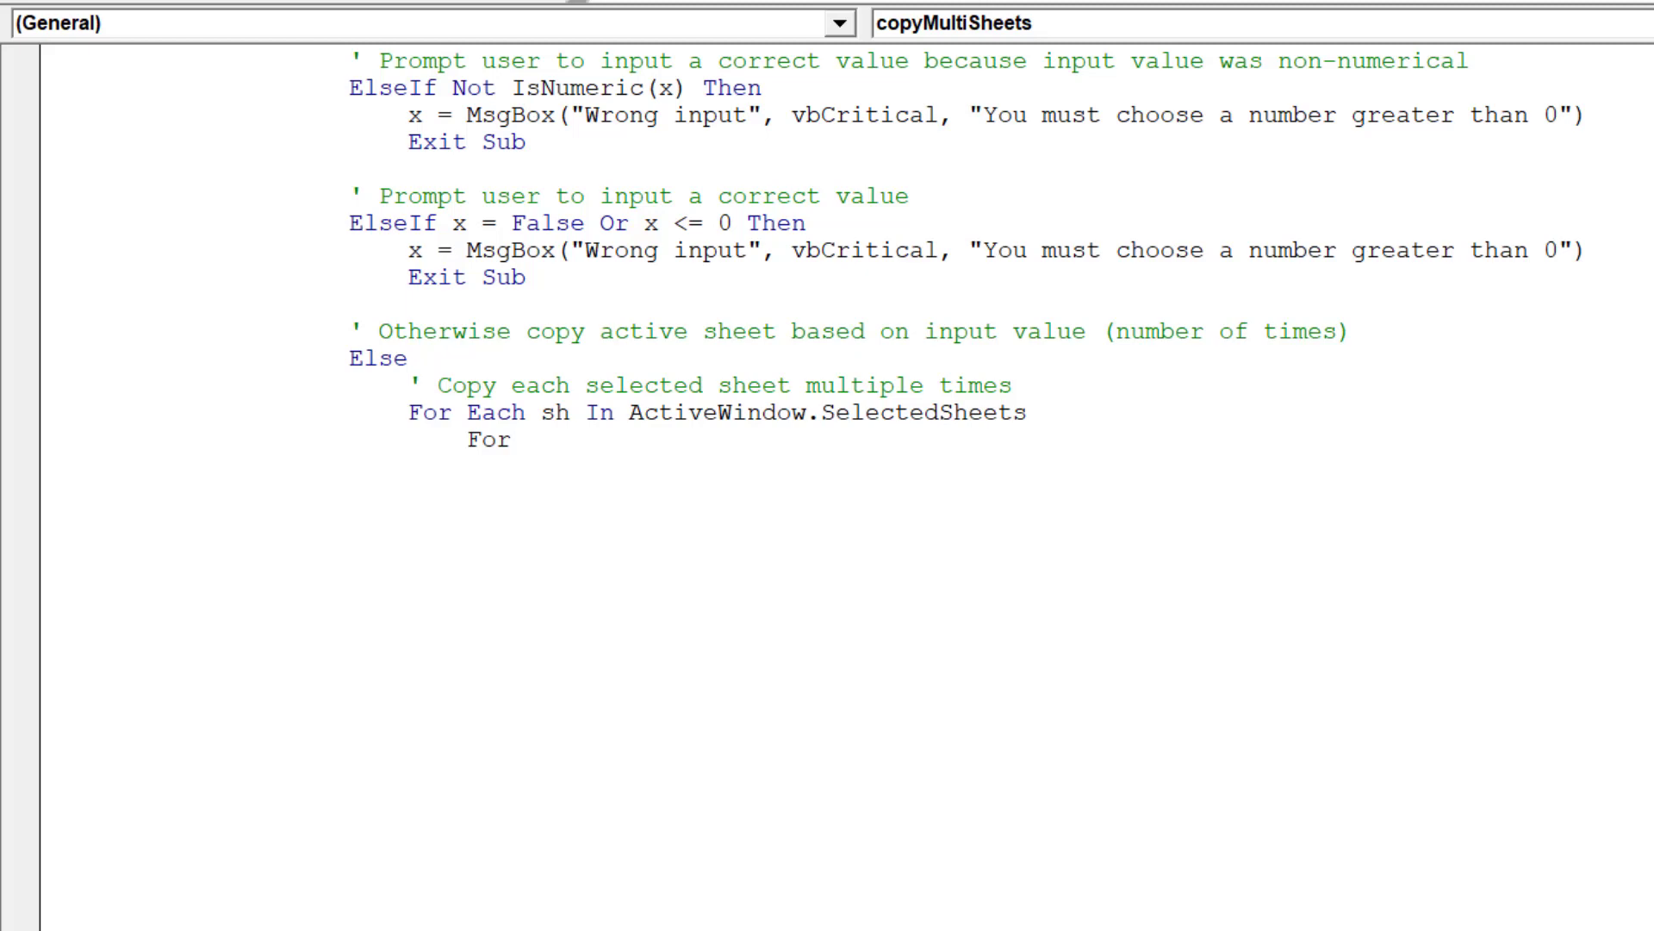
text(y = 1 to )
text(x)
key(Return)
Add the statement sh.Copy _ Before:=sh inside the inner loop.
key(Tab)
text(s)
text(h.cop)
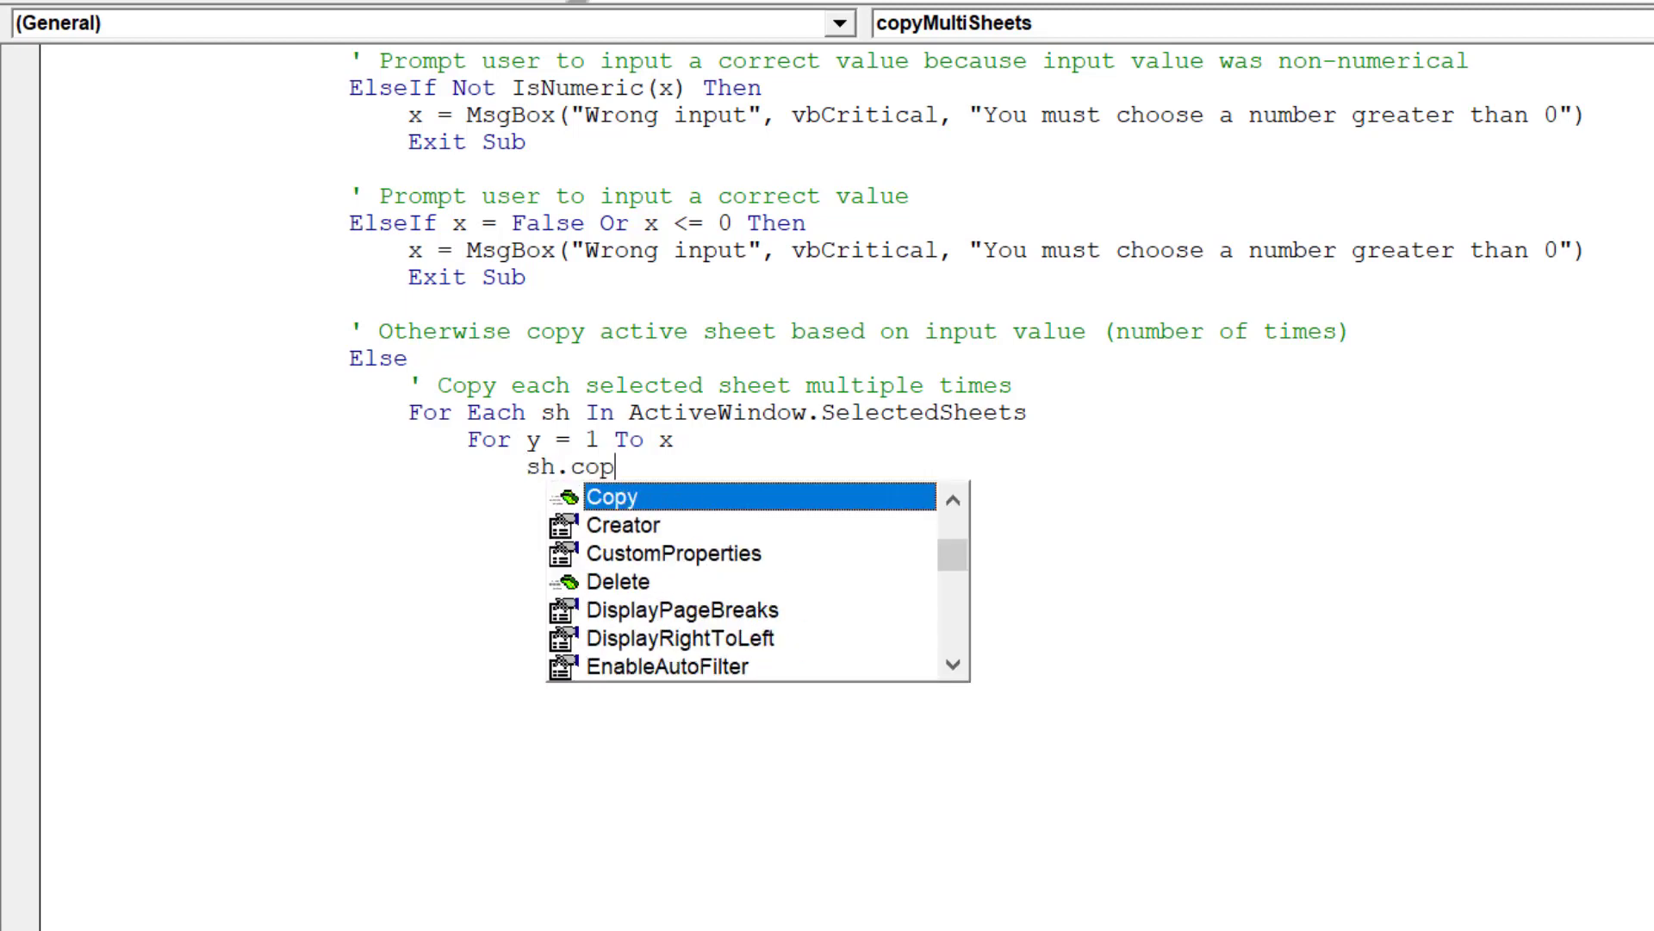
key(Tab)
text(_)
key(Return)
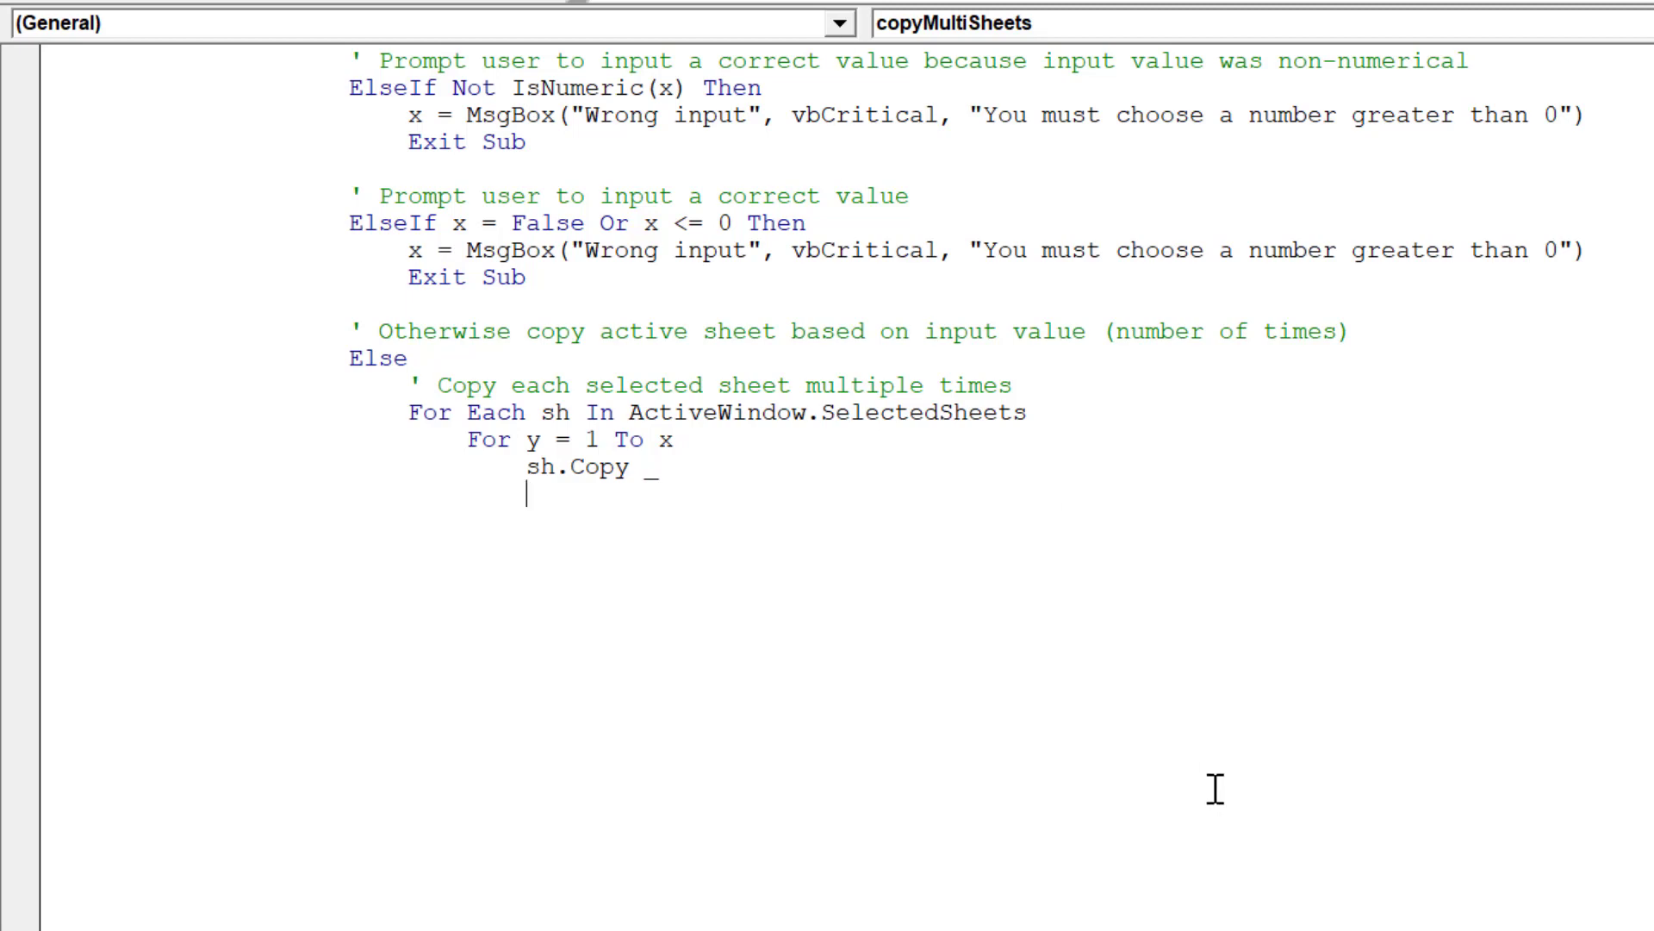
scroll(965, 280, down, 1)
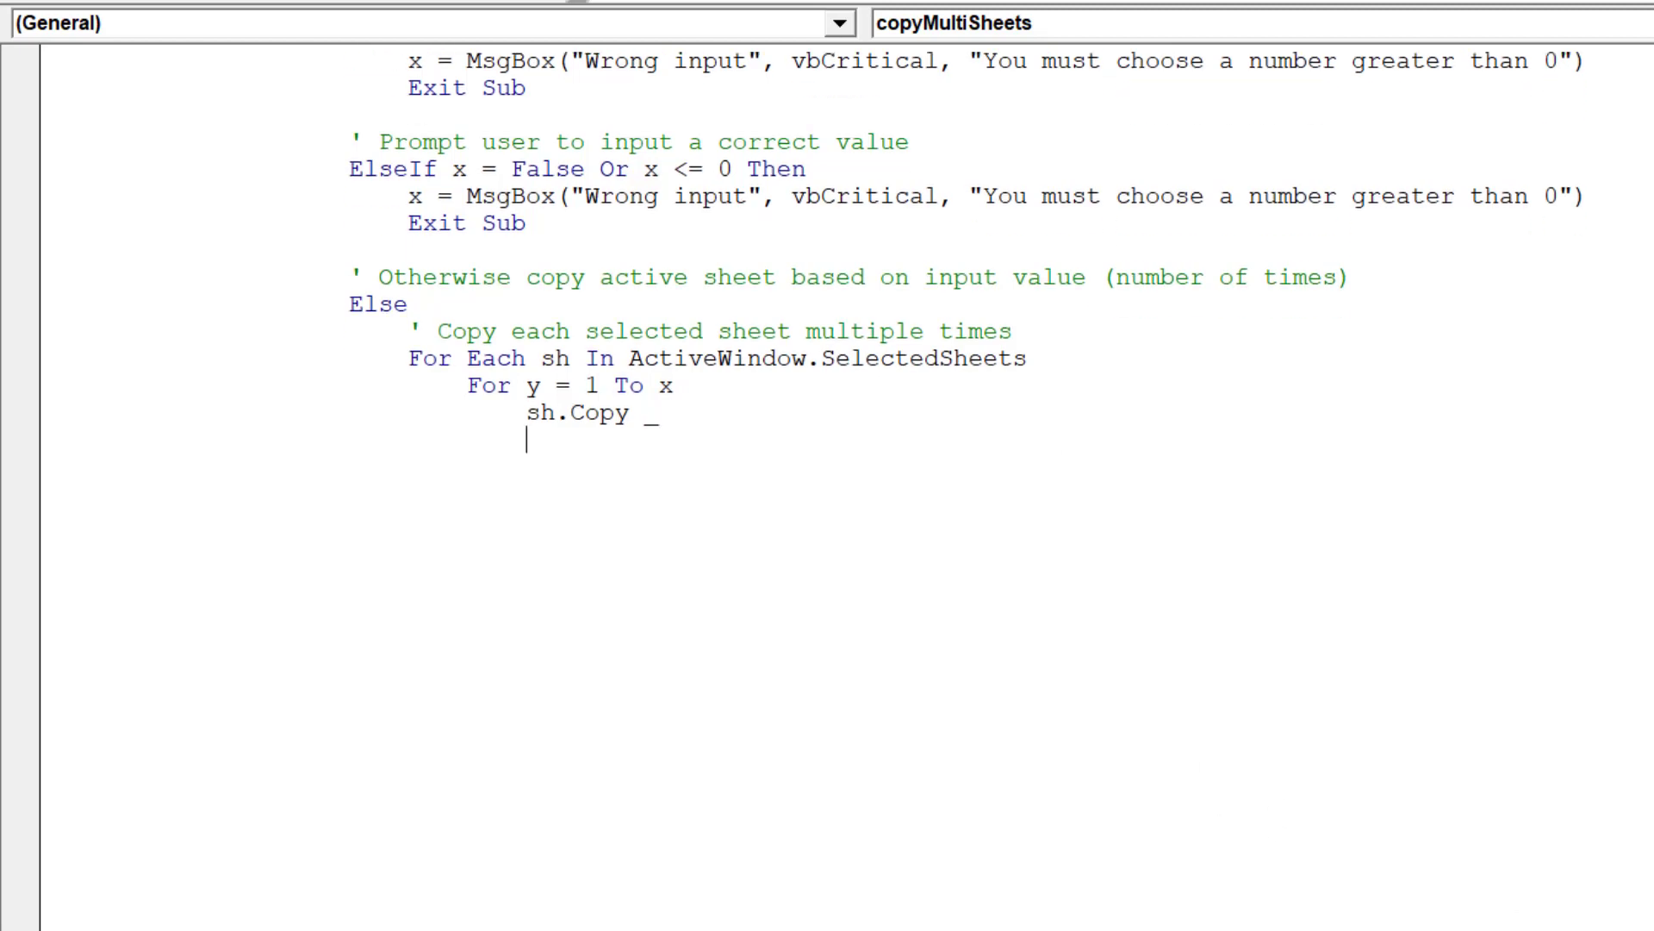
scroll(965, 279, down, 1)
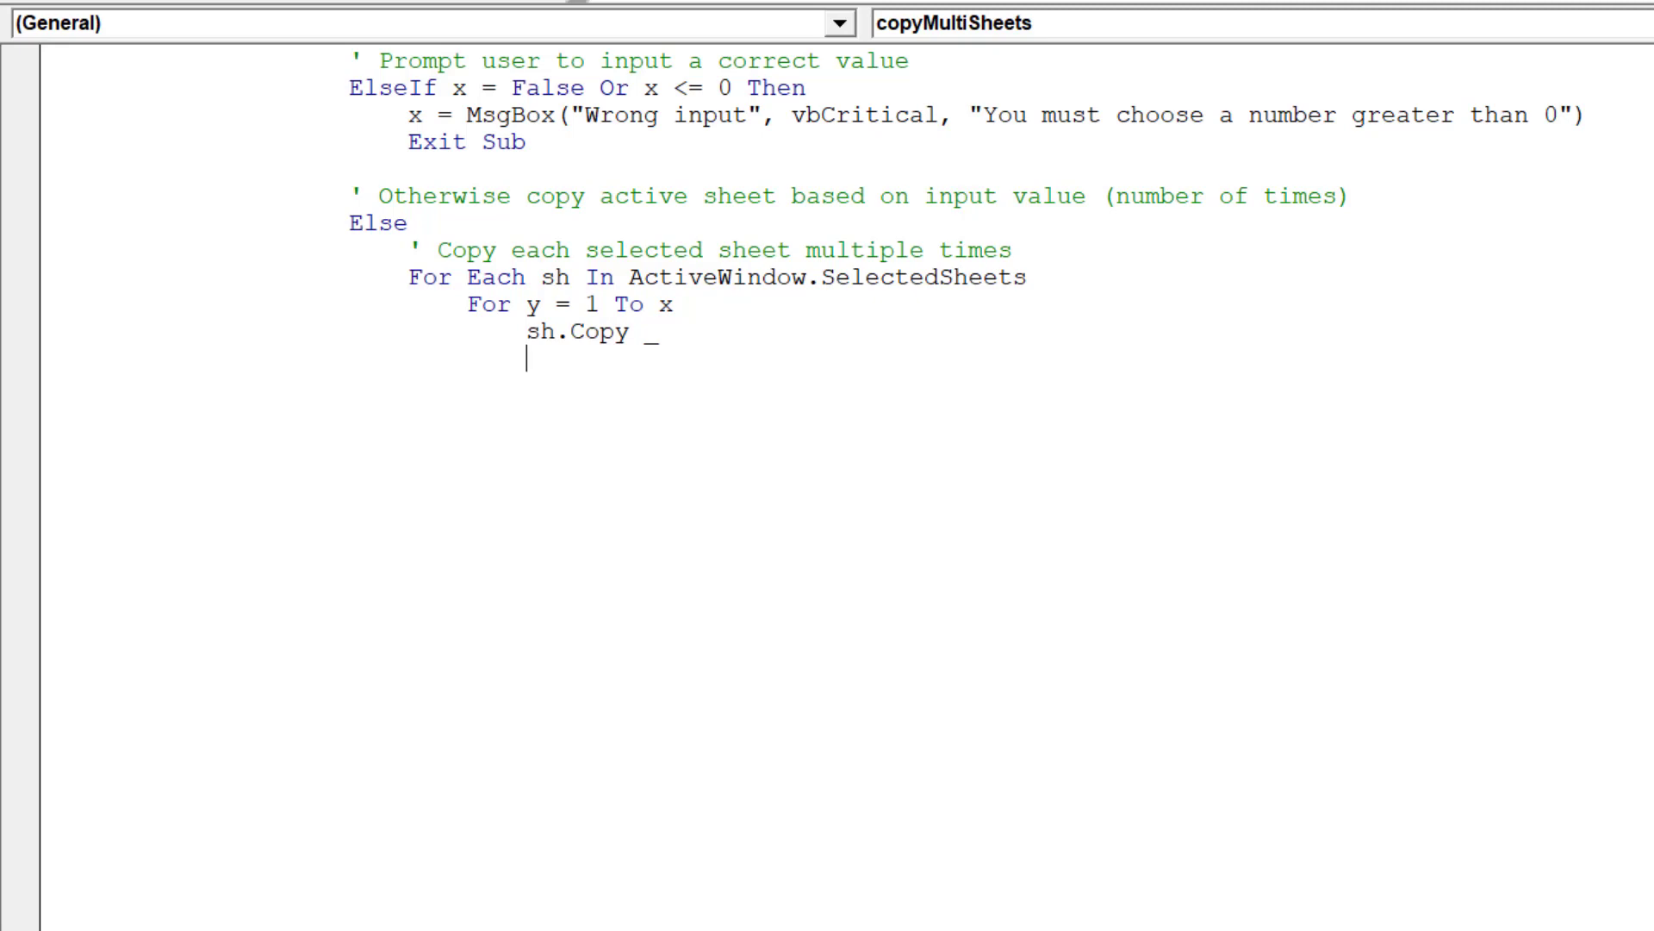
text(Be)
text(fore:)
text(=sh)
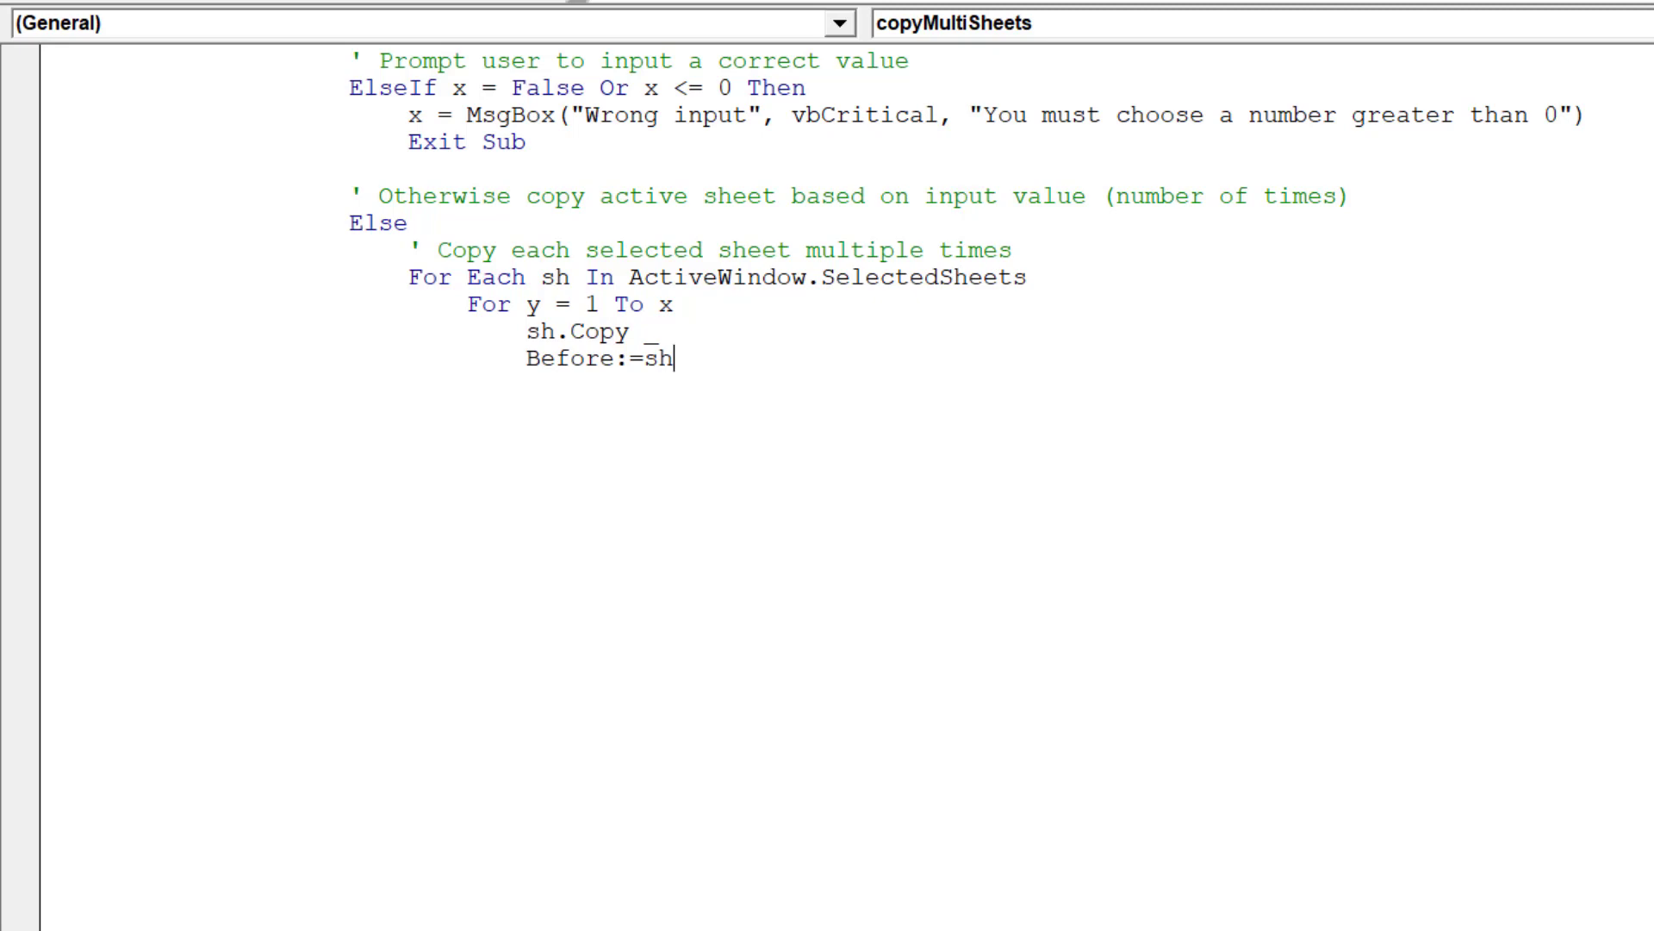
key(Return)
Close the inner loop with Next y and begin the 'Move original worksheet in front of copied sheets' comment.
key(BackSpace)
text(Next y)
key(Return)
key(Tab)
text(' Move )
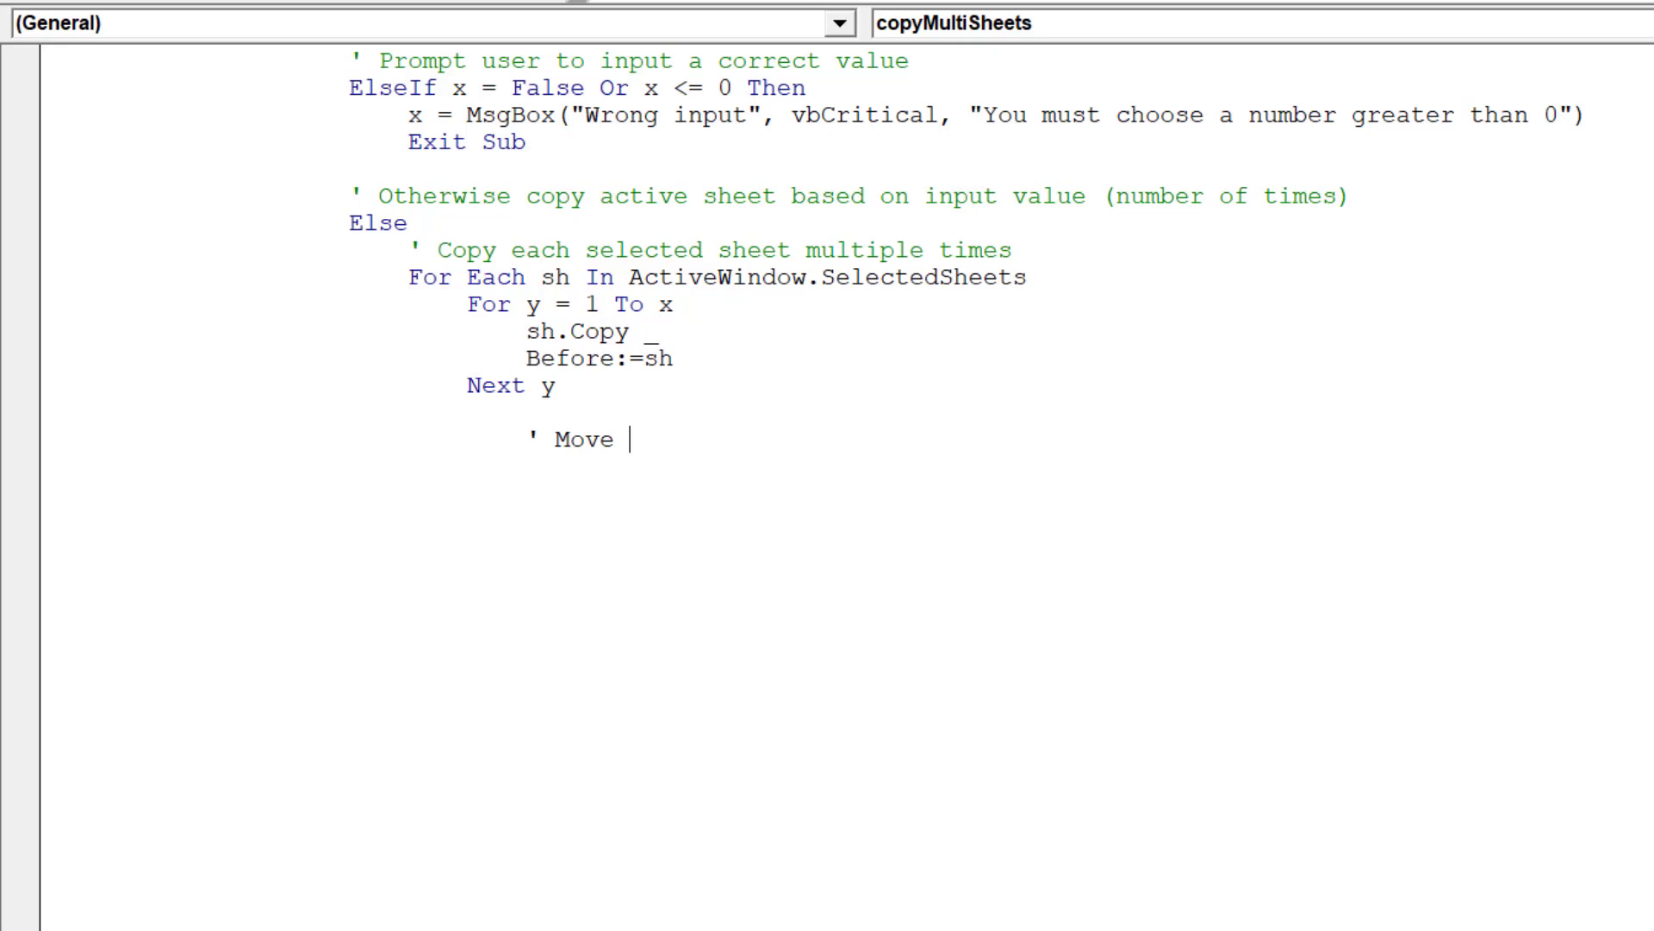
text(original w)
text(orksheet in )
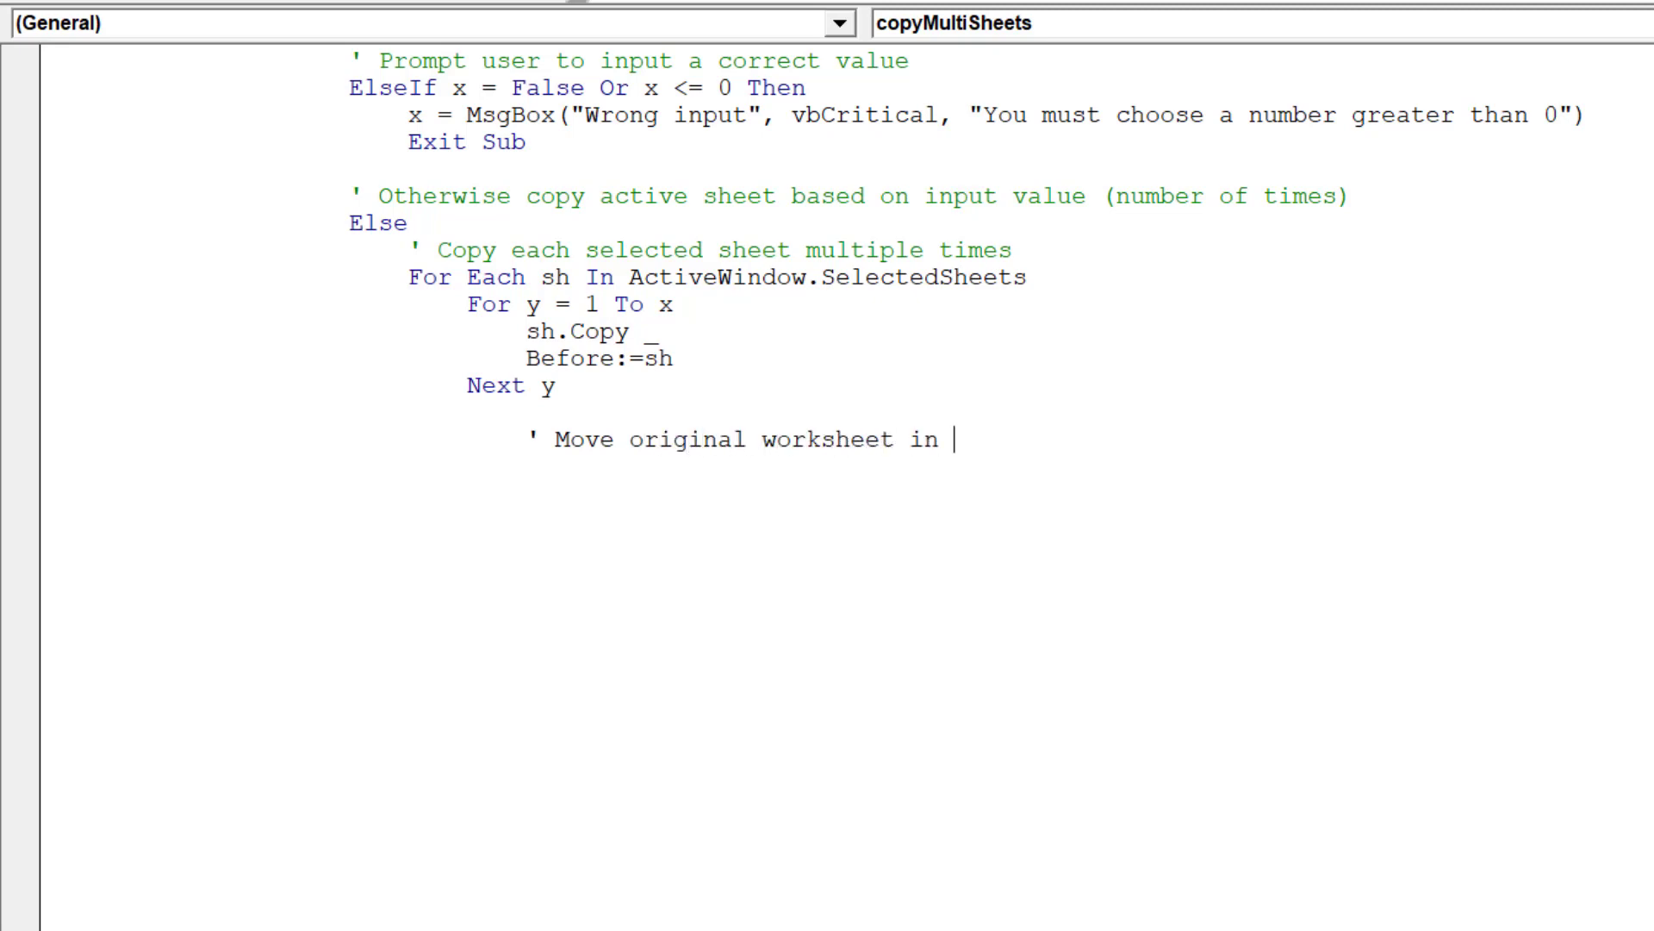
text(front of copied )
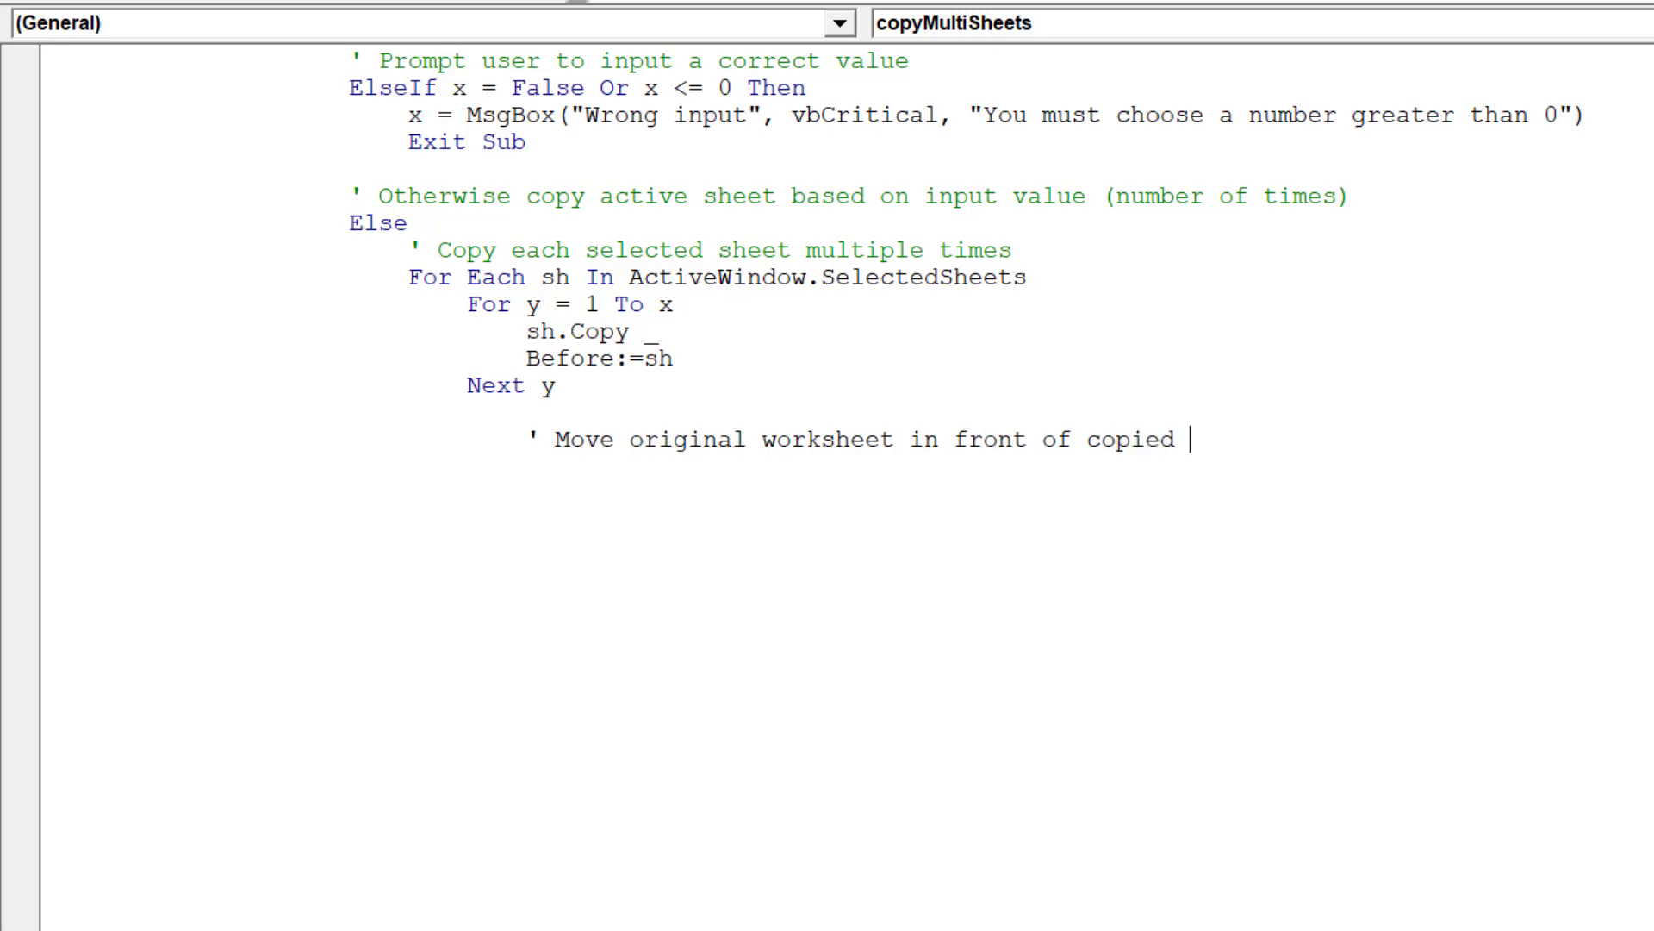
text(sheets)
End the 'Move original worksheet in front of copied sheets' comment line and scroll to the blank line below.
key(Return)
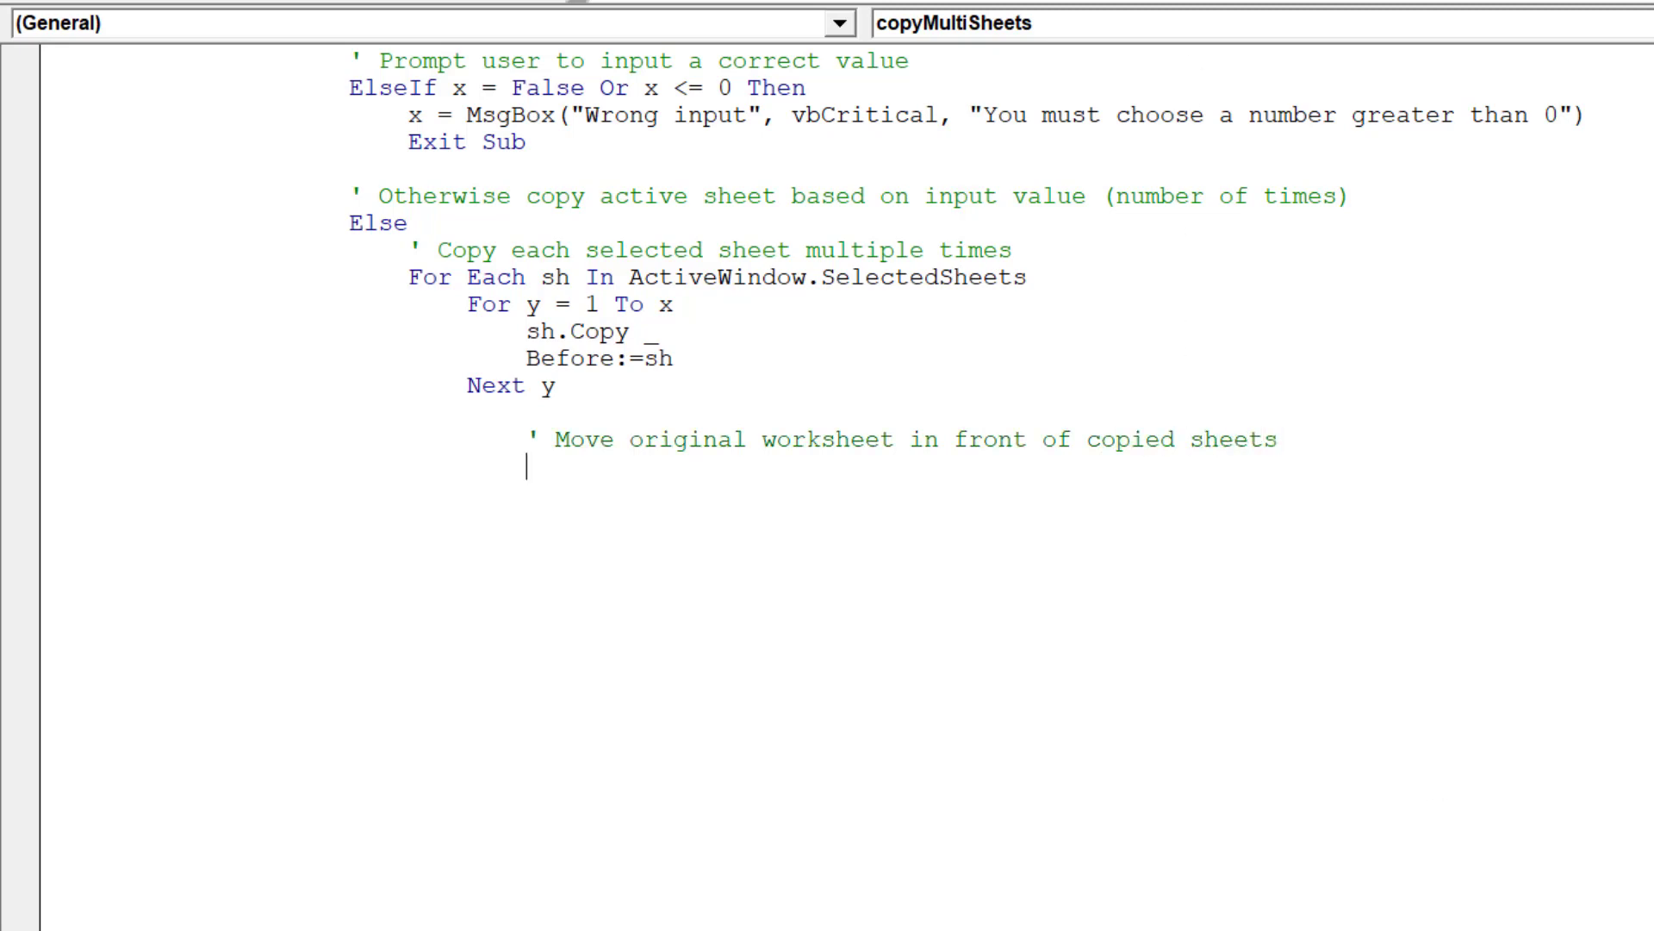
scroll(966, 253, down, 2)
scroll(966, 253, down, 1)
scroll(965, 253, down, 2)
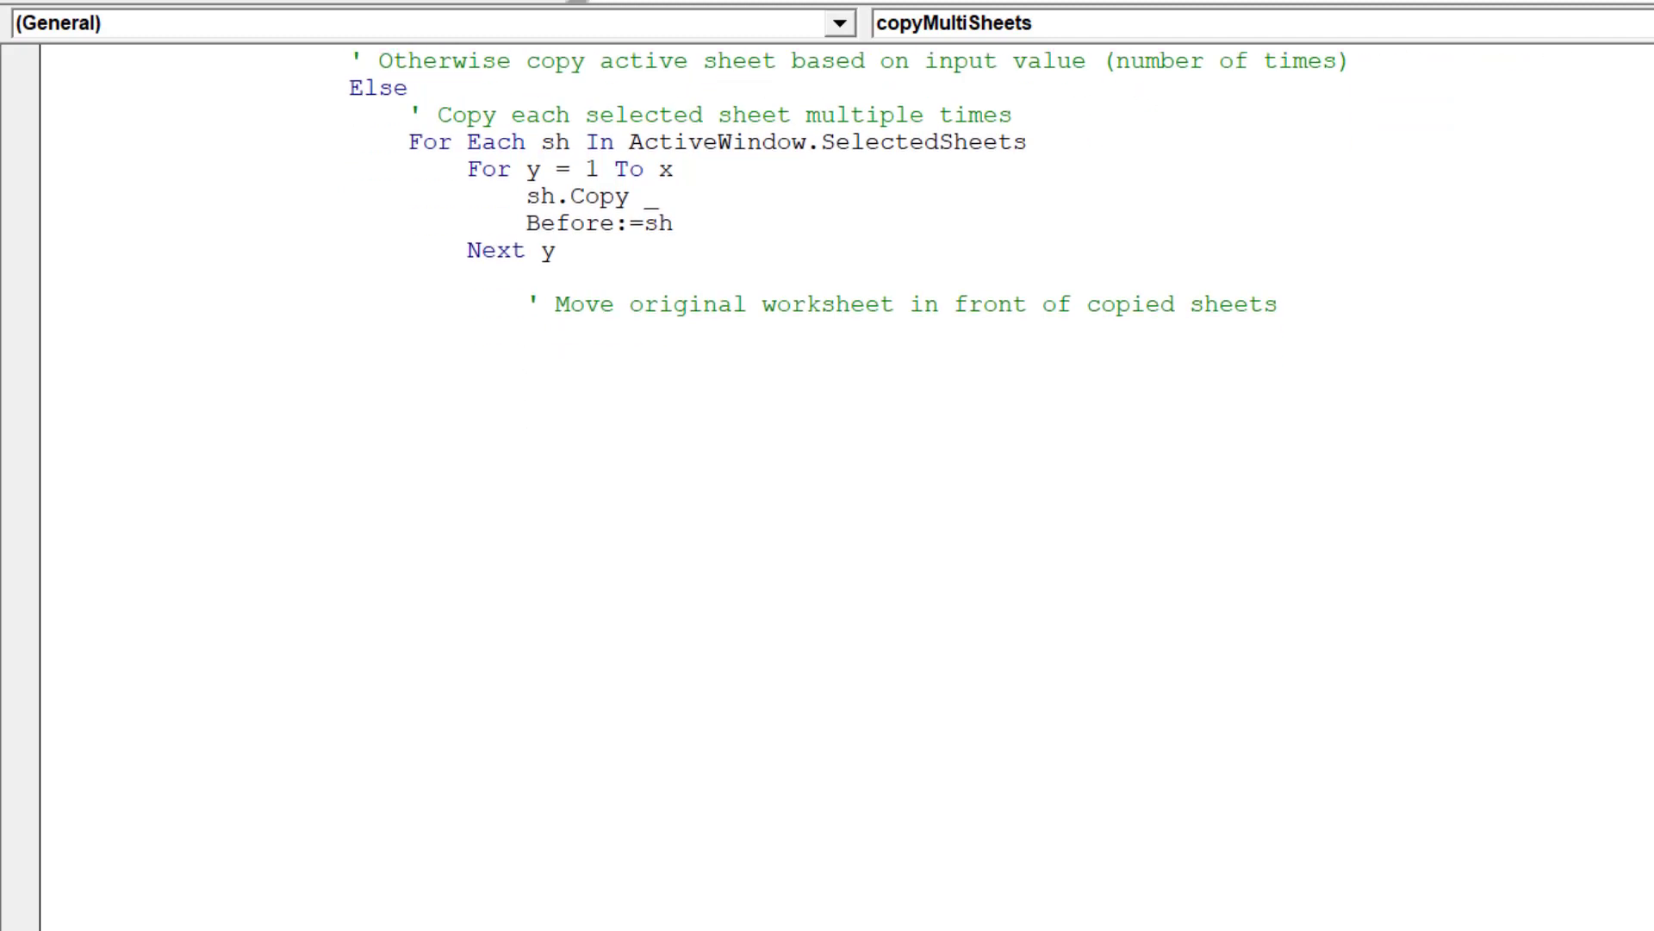
Add For z = 1 To x with the assignment previousSheet = sh.Previous.Name.
text(For z )
text(= 1 t)
text(To x)
key(Return)
text(previou)
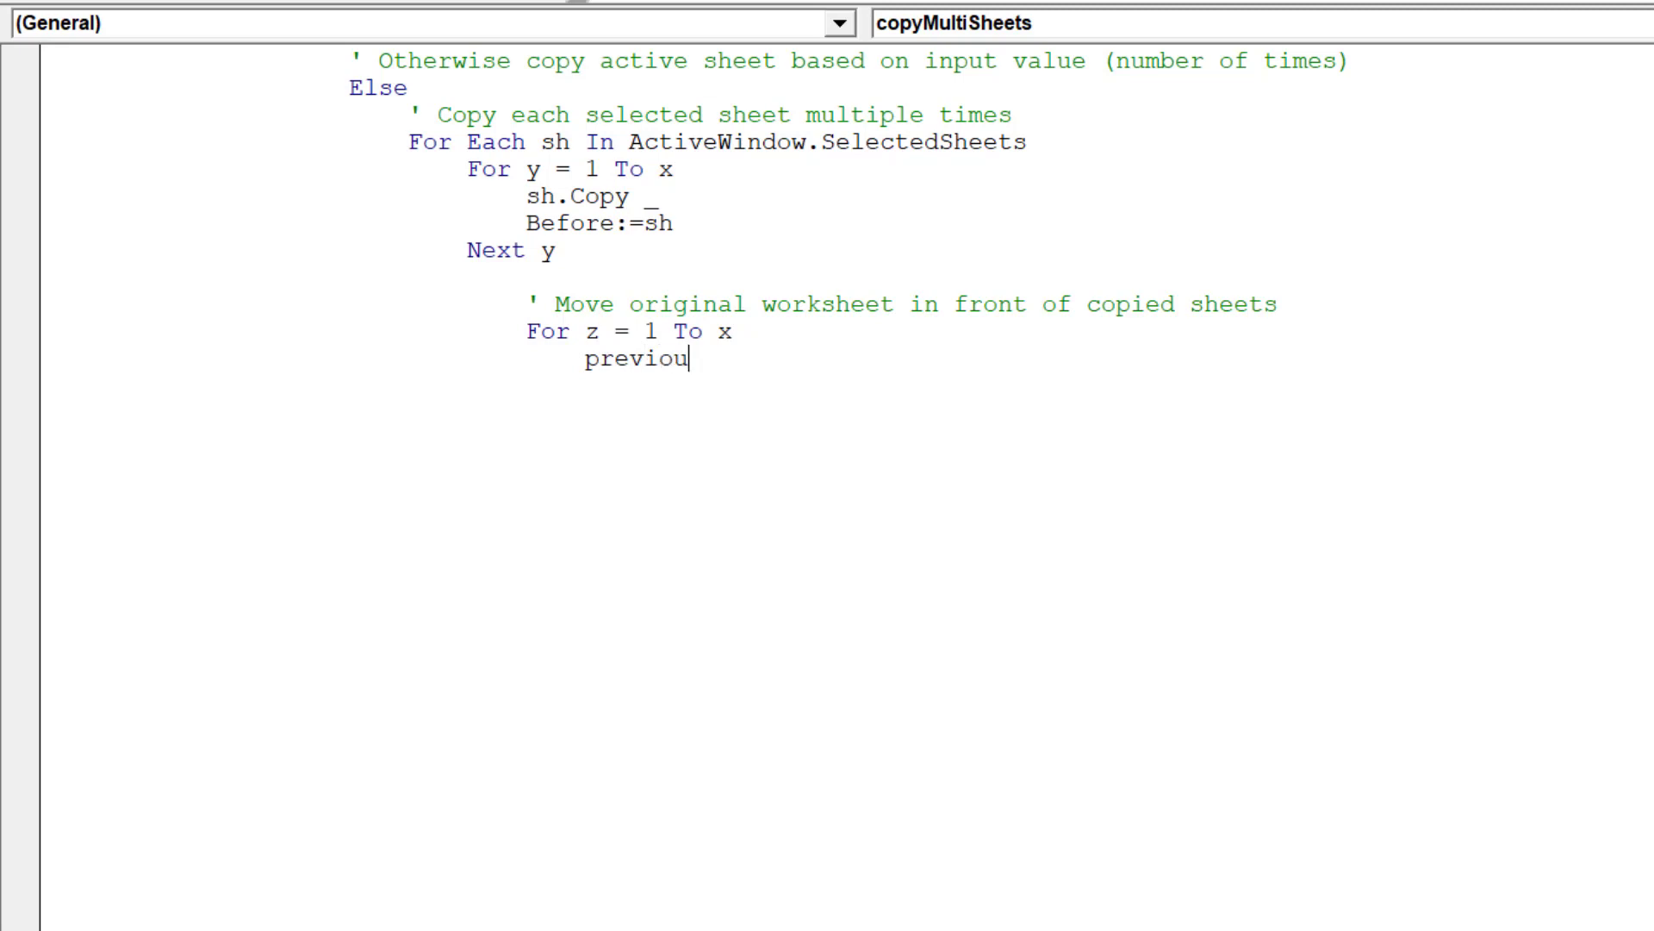
text(sSheet )
text(= sh.)
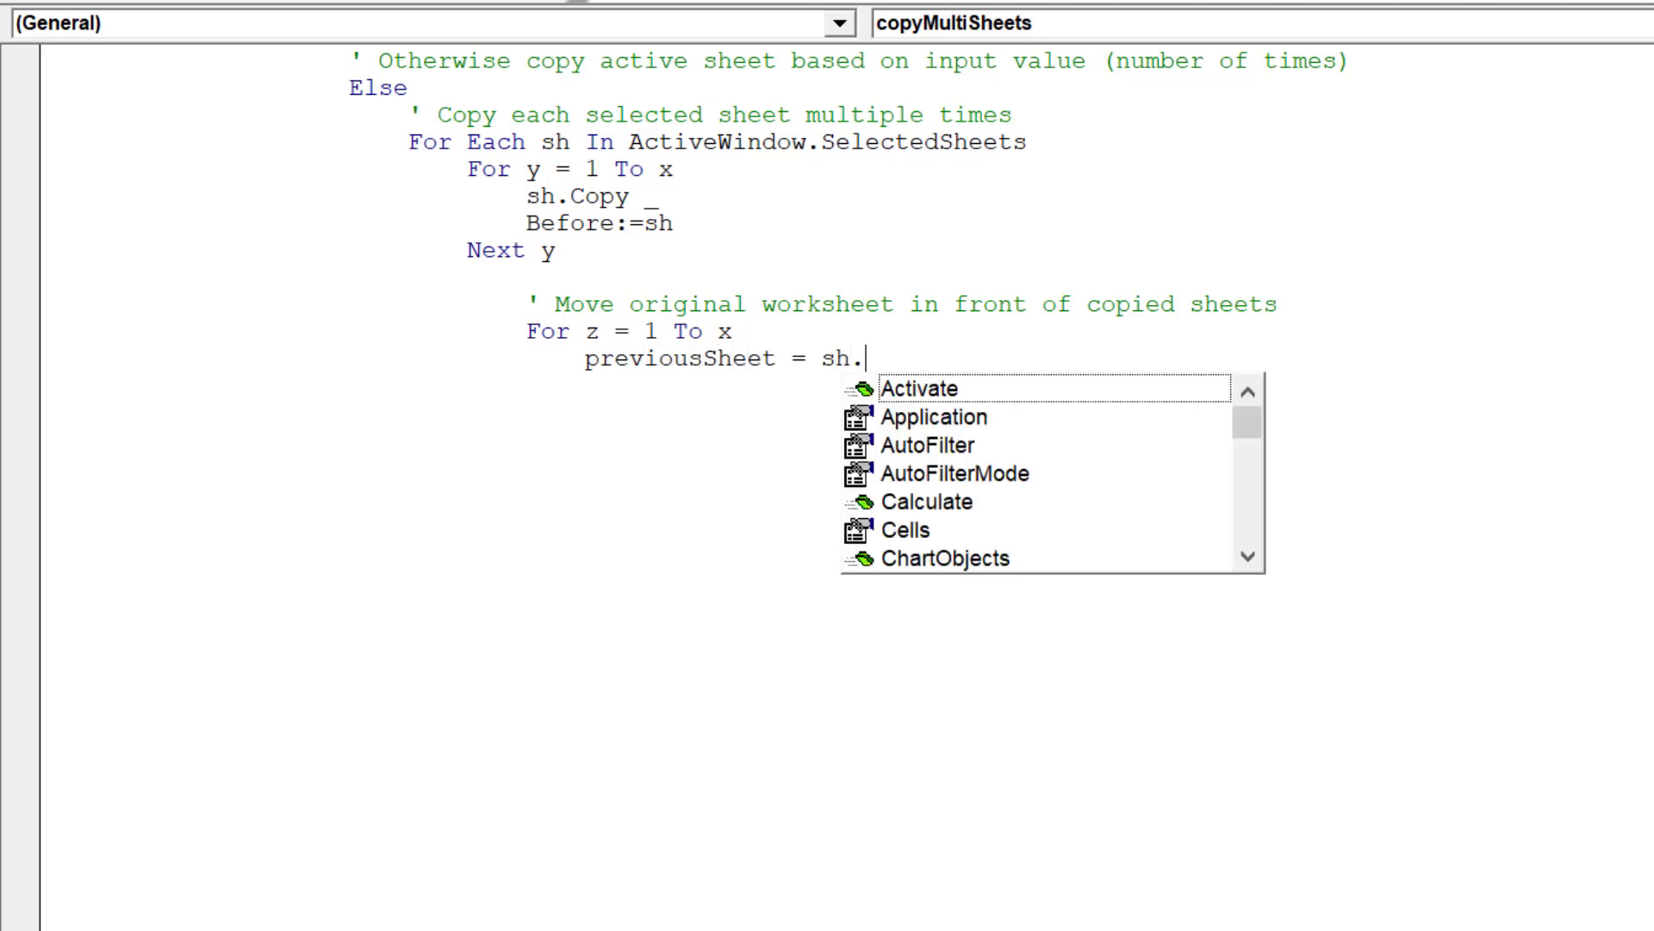
text(pr)
key(Tab)
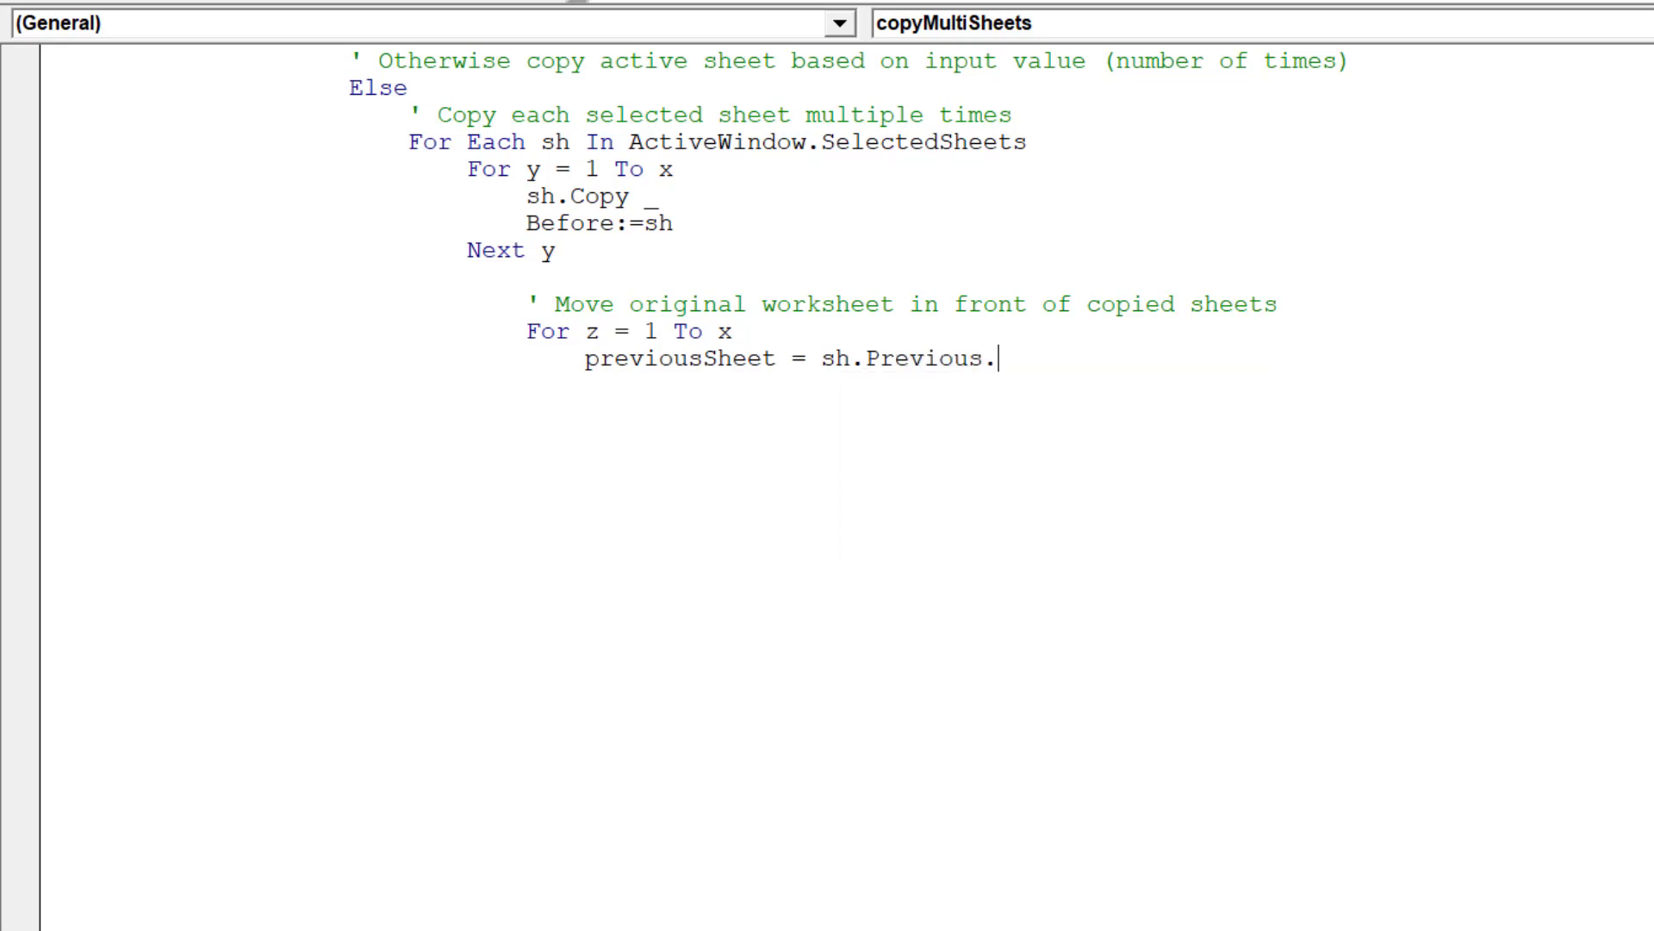
text(Name)
key(Return)
Add the statement sh.Move _ Before:=Sheets(previousSheet) inside the z loop.
text(sh.)
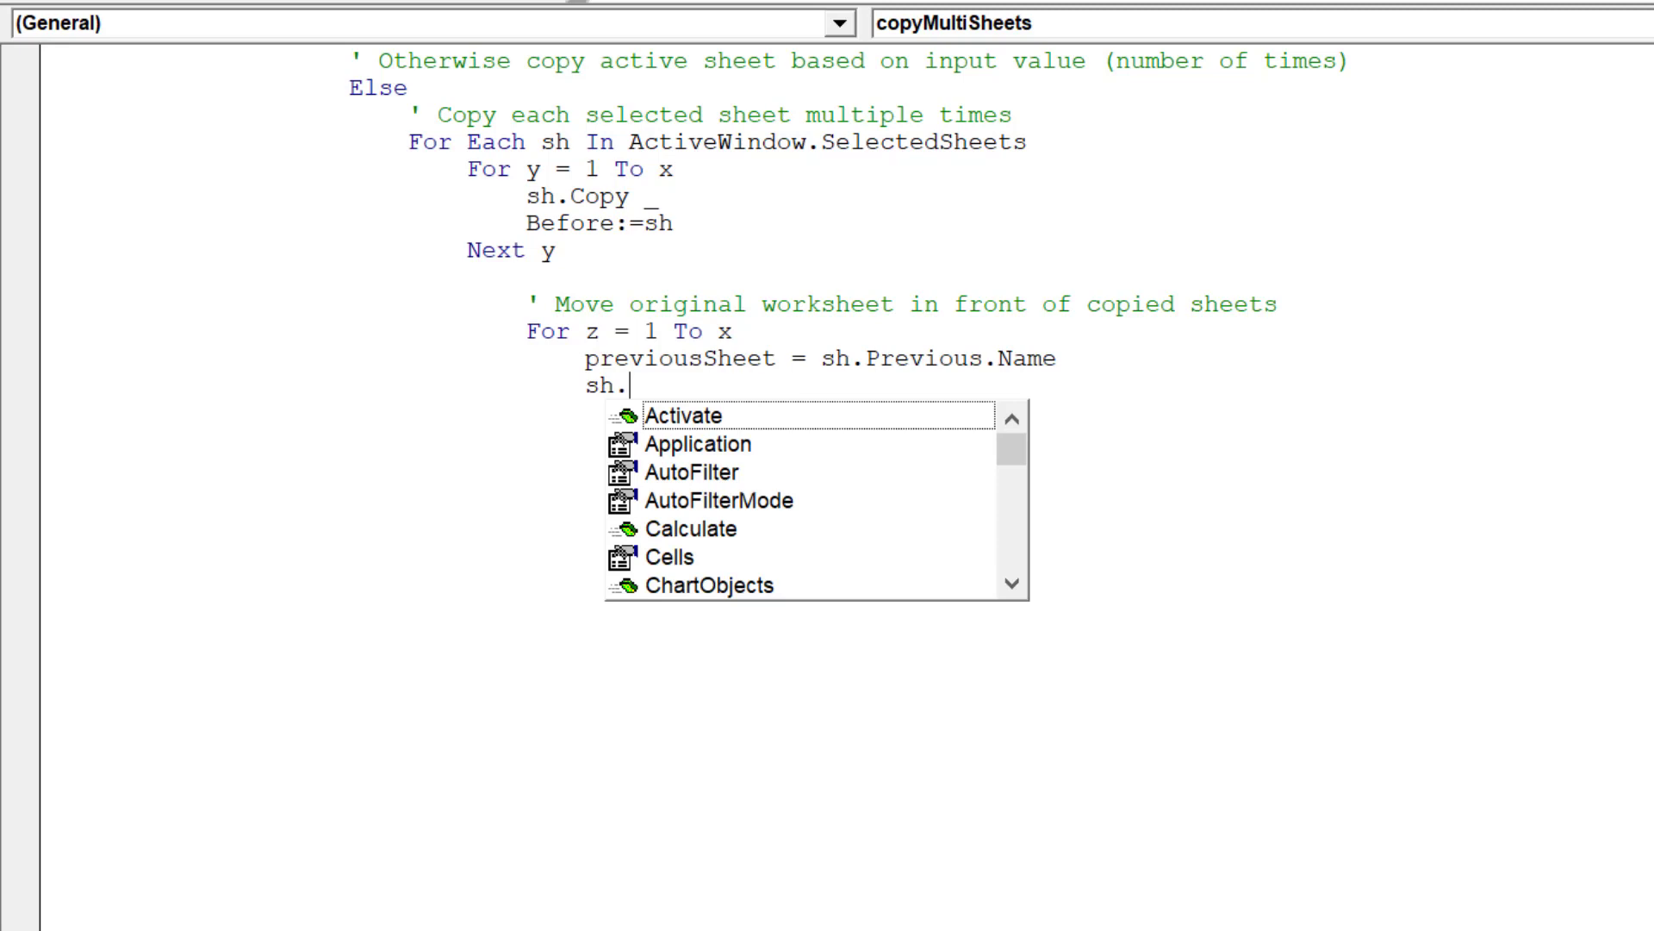
text(mo)
key(Tab)
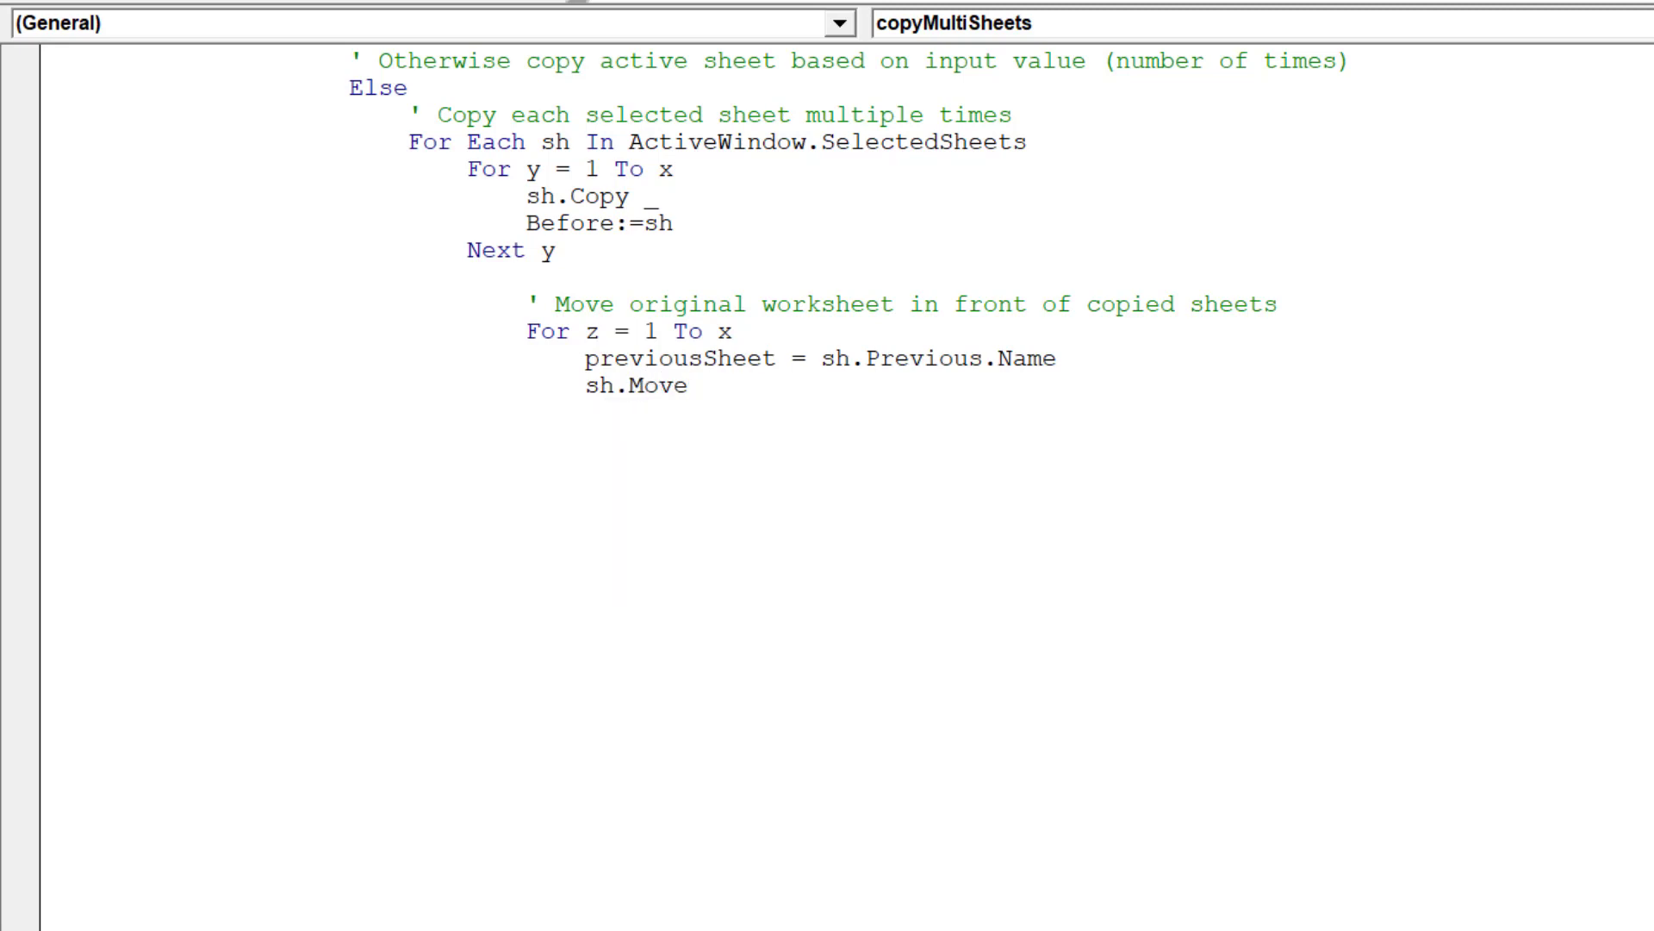
text( _)
key(Return)
text(Be)
text(fore:)
text(=Sheet)
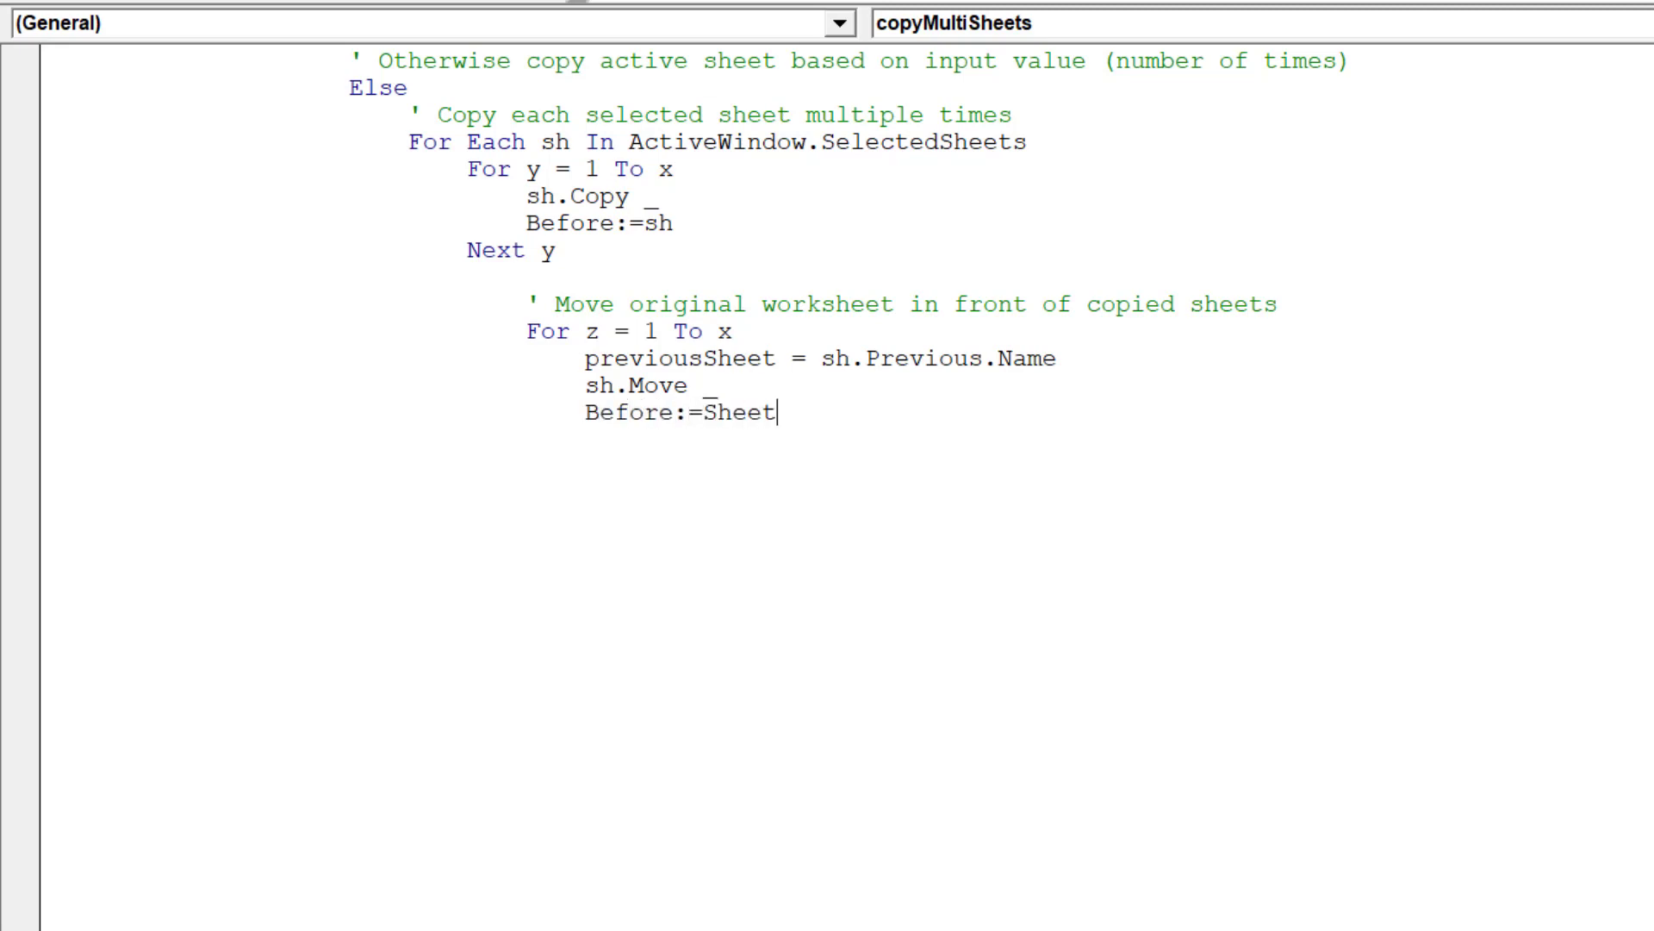
text(s(prev)
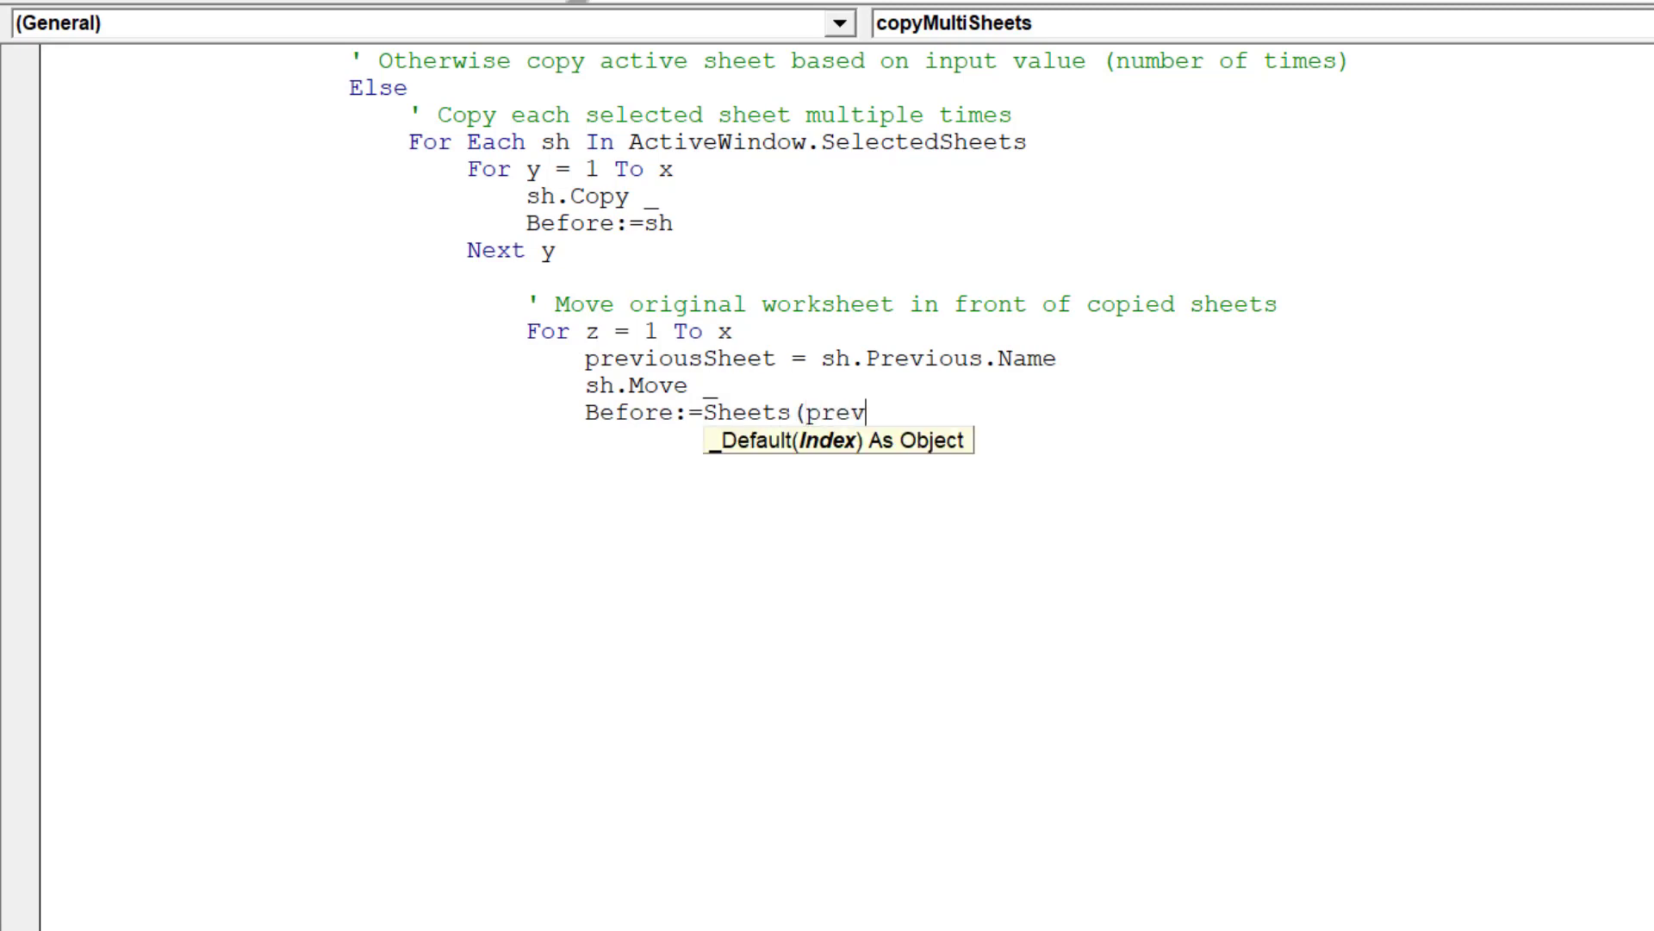
text(ious)
text(Sheet)
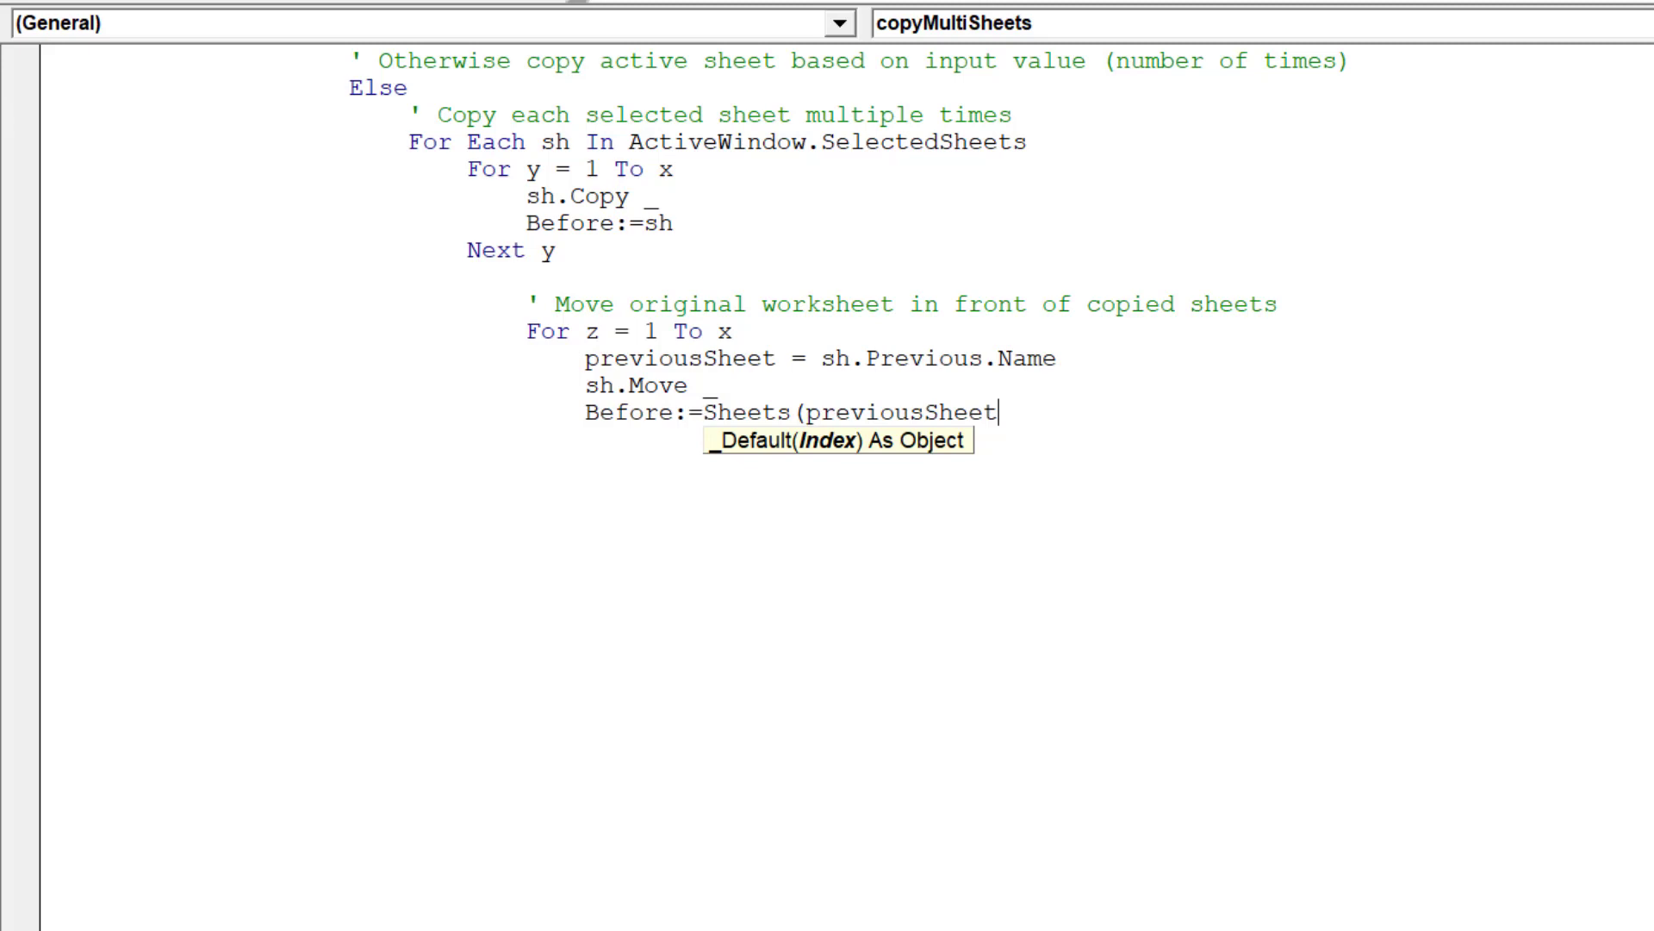
text())
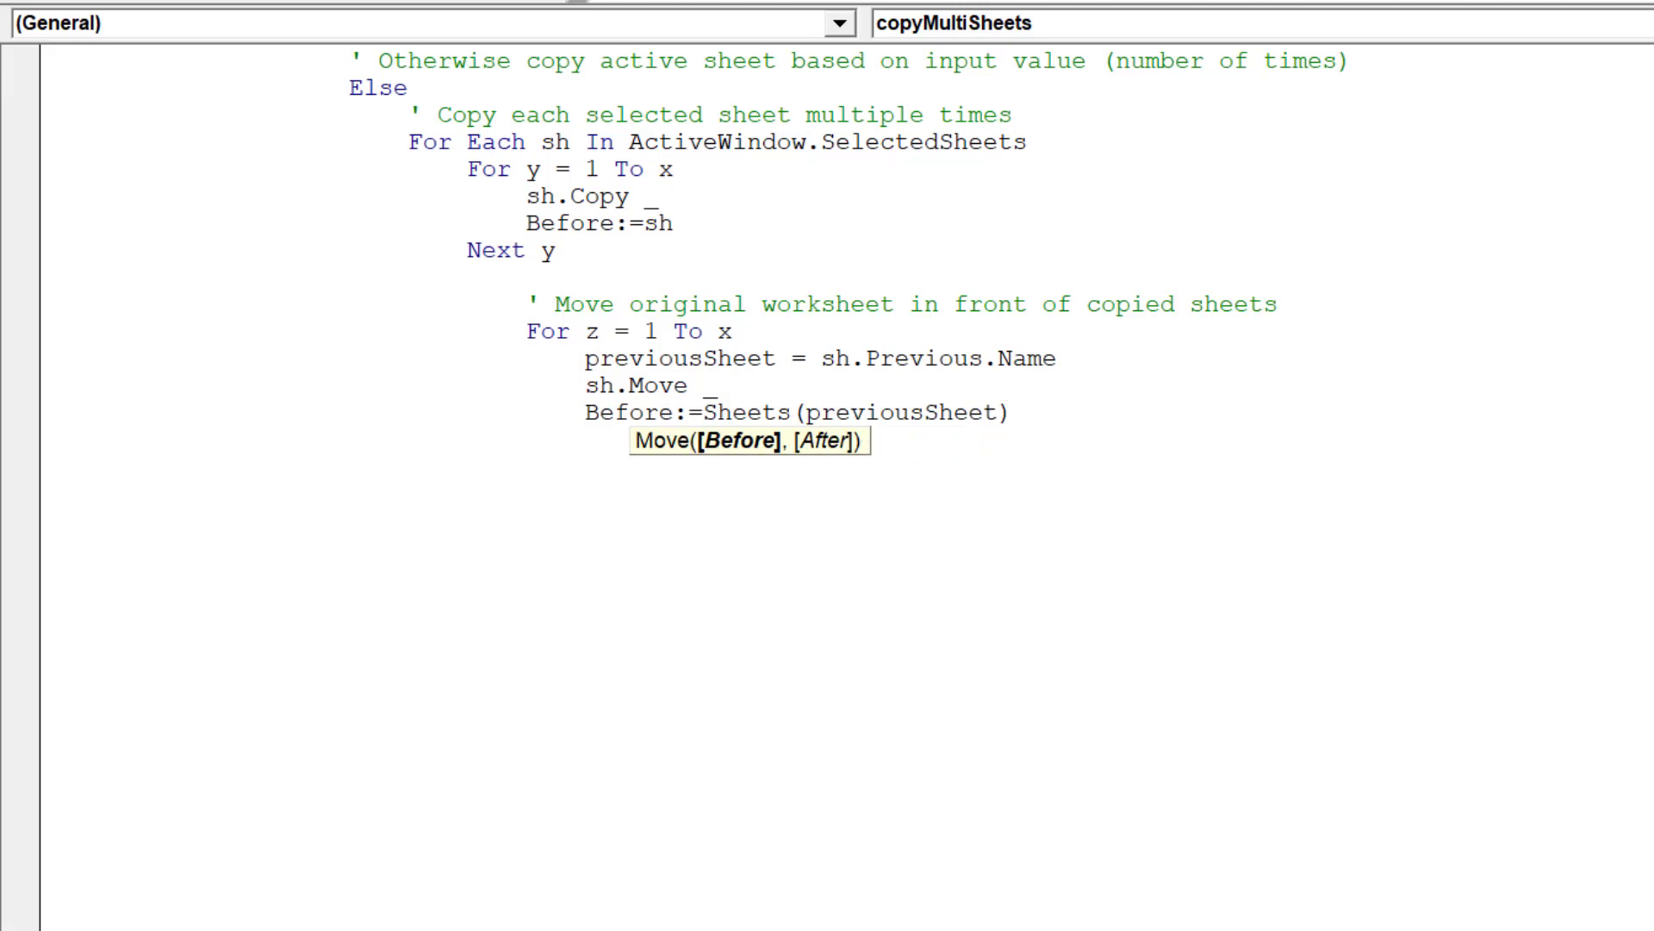
Close the z loop with Next and the sheet loop with Next sh.
key(Return)
text(nex)
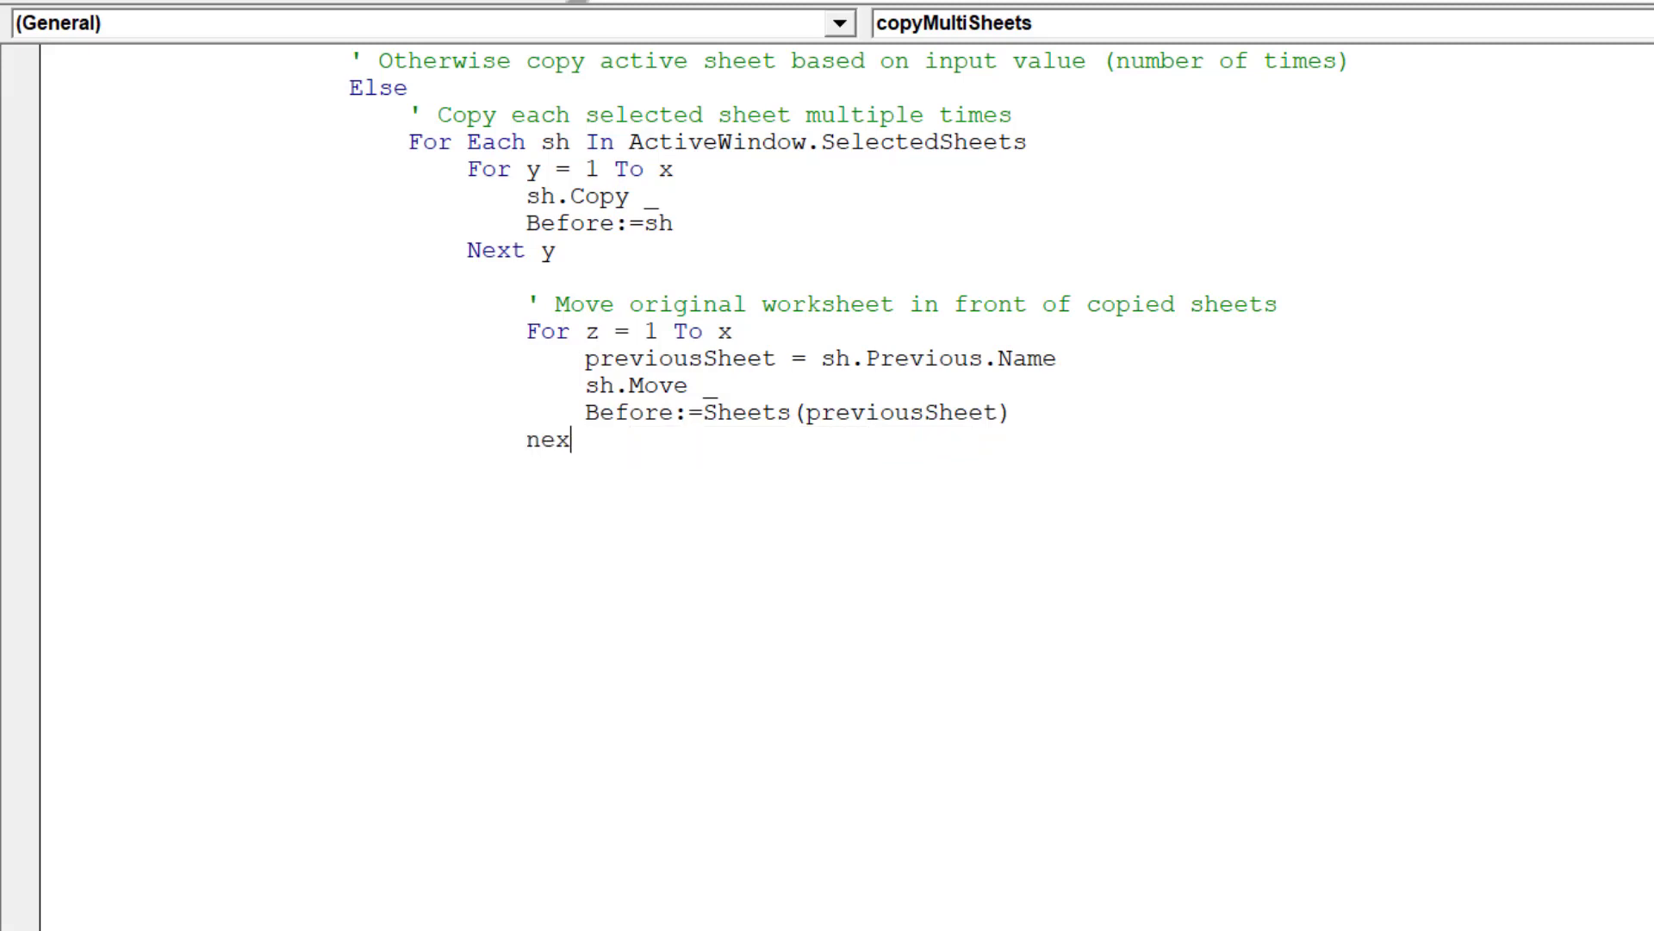
text(t)
key(Return)
text(Next s)
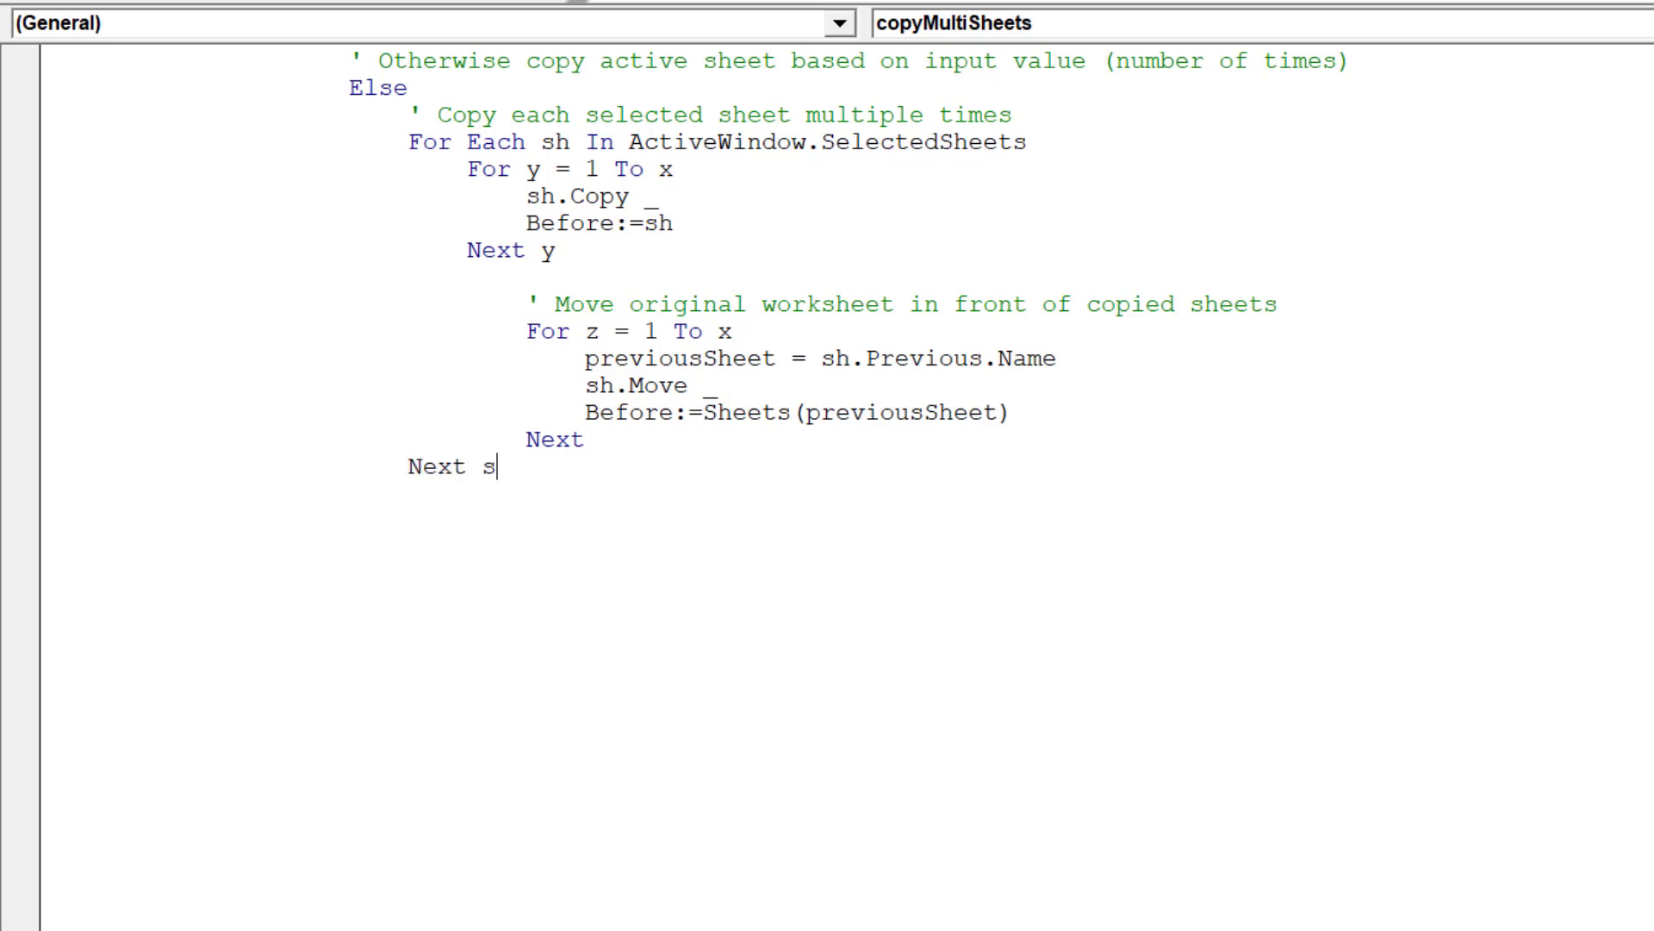
text(h)
Fix the stray text on the line after Next sh and type End If.
key(Return)
key(BackSpace)
text(Nex)
key(BackSpace)
key(BackSpace)
key(BackSpace)
text(End if)
Scroll down the code and set the indentation of the blank line below End If.
scroll(844, 275, down, 1)
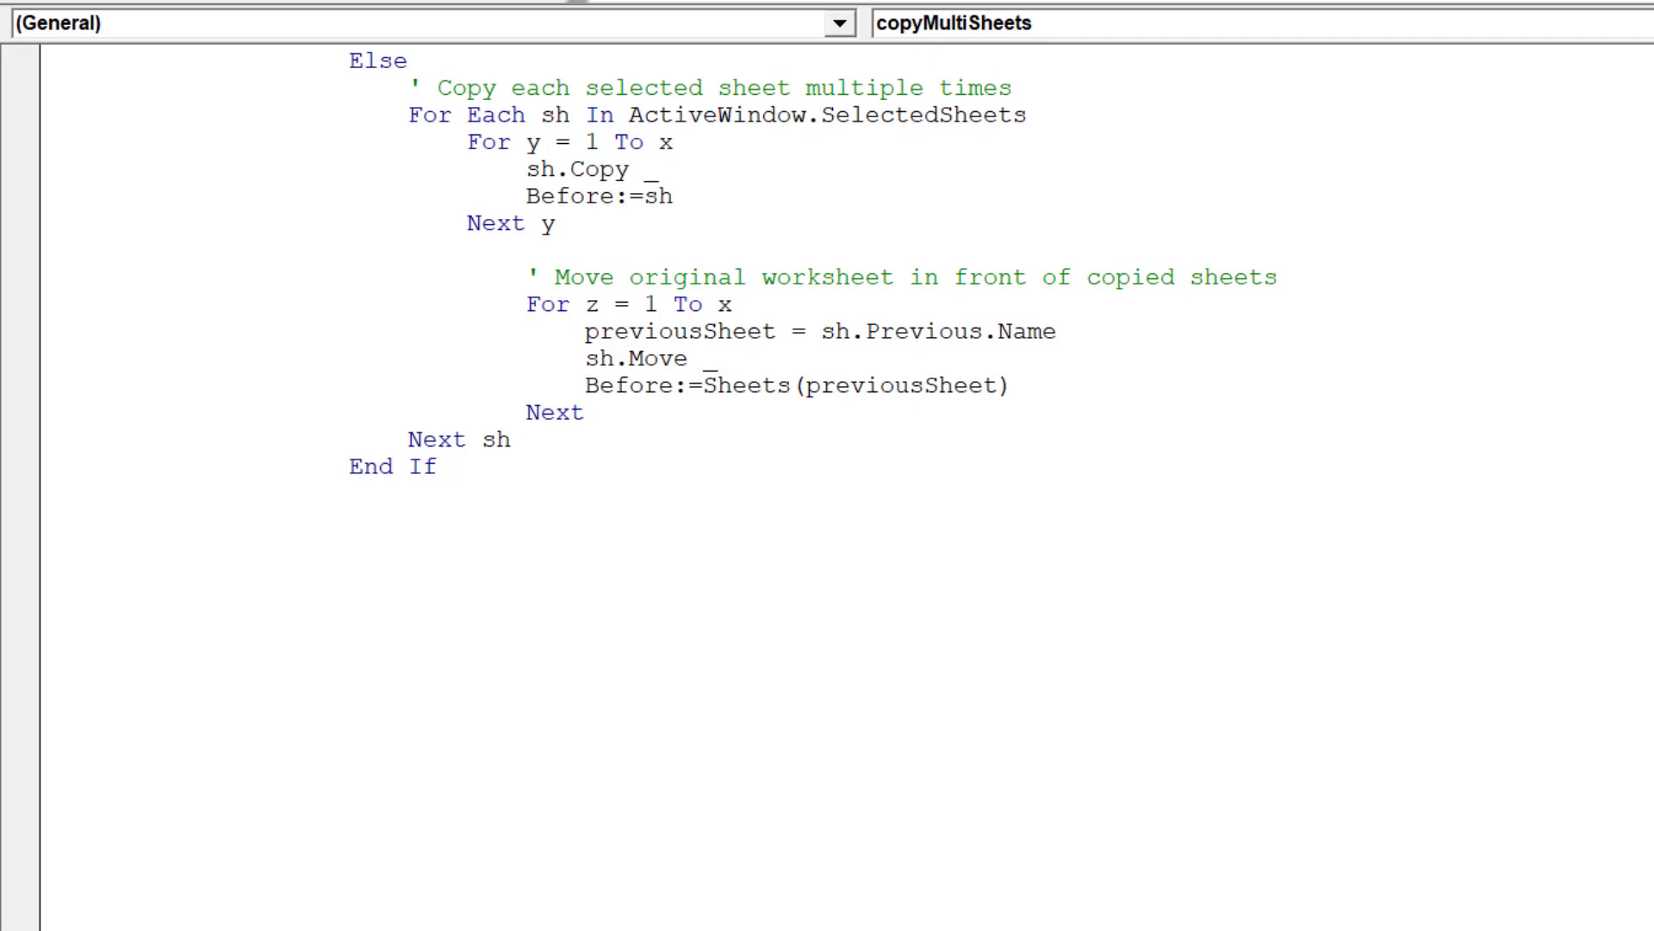
scroll(844, 275, down, 1)
scroll(845, 276, down, 1)
scroll(843, 276, down, 1)
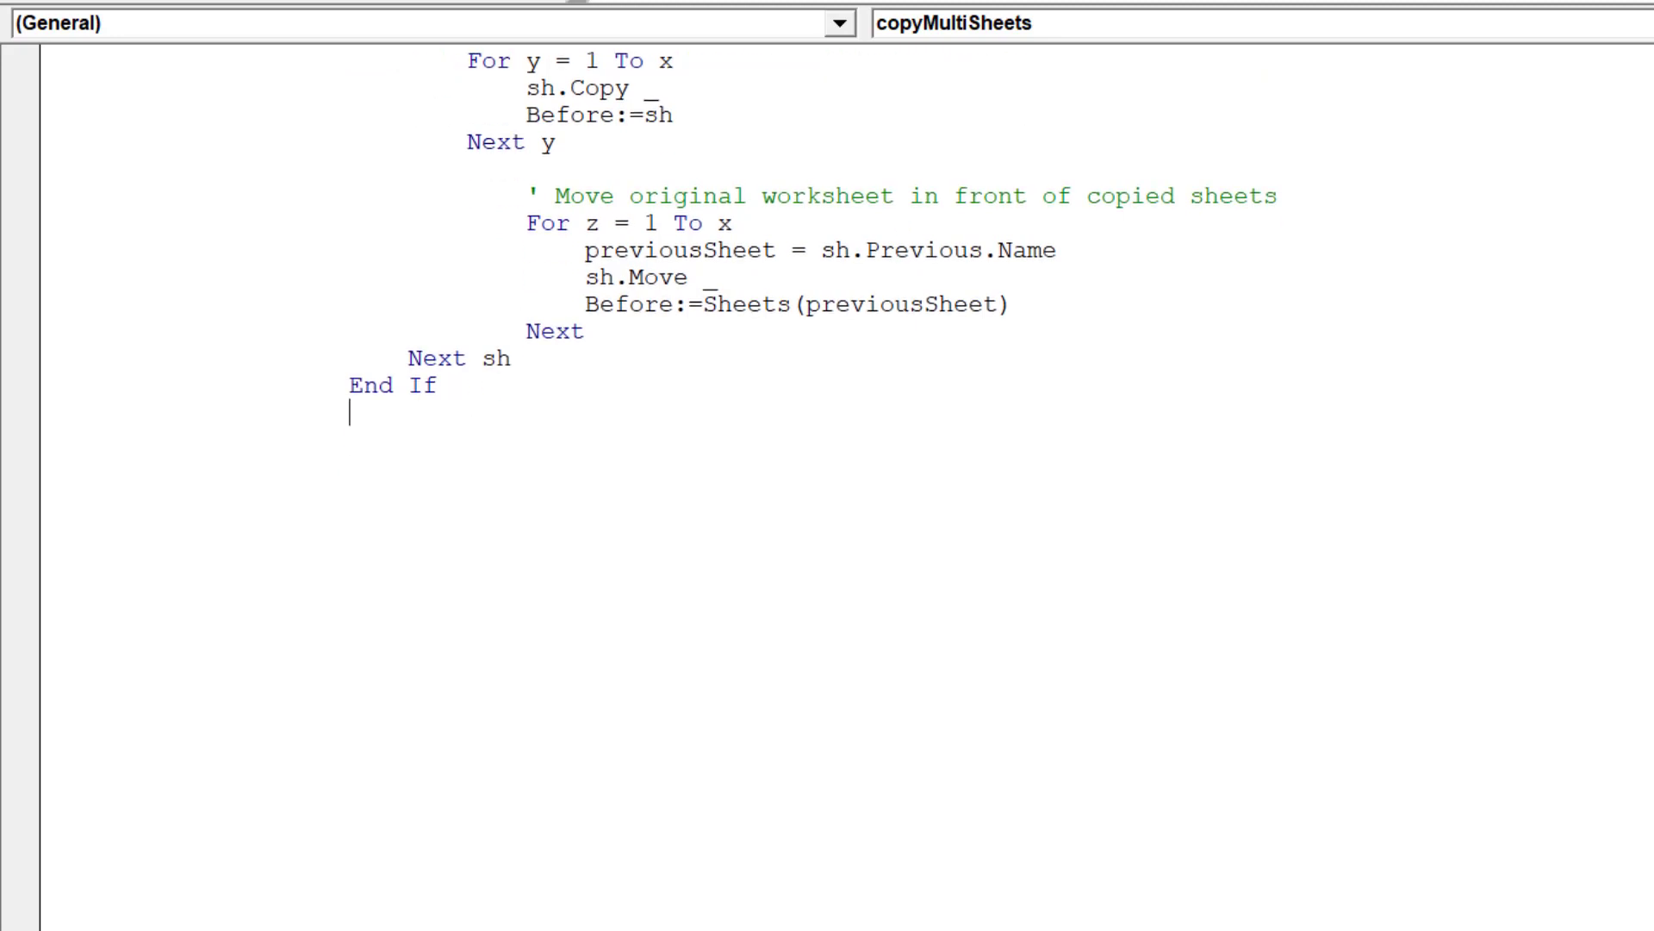
scroll(845, 275, down, 1)
scroll(844, 276, down, 1)
scroll(845, 276, down, 1)
scroll(844, 274, down, 2)
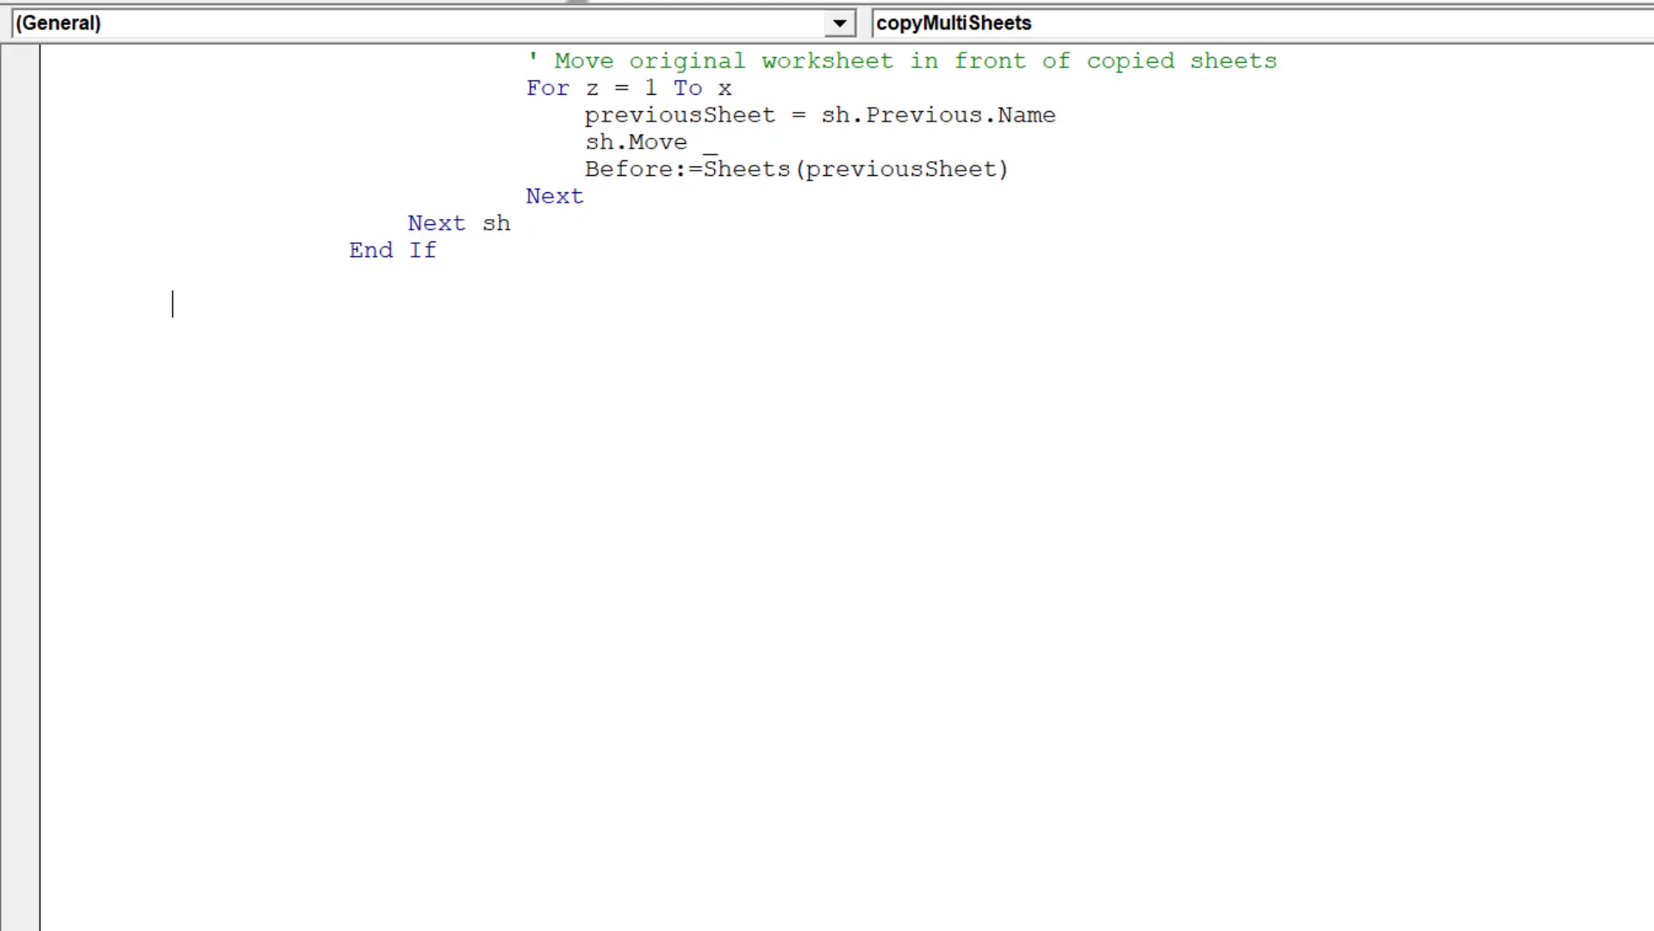
key(BackSpace)
key(BackSpace)
key(BackSpace)
key(Tab)
Write the comment 'Return to original sheet (first selected sheet)'.
text(R)
text(eturn to ori)
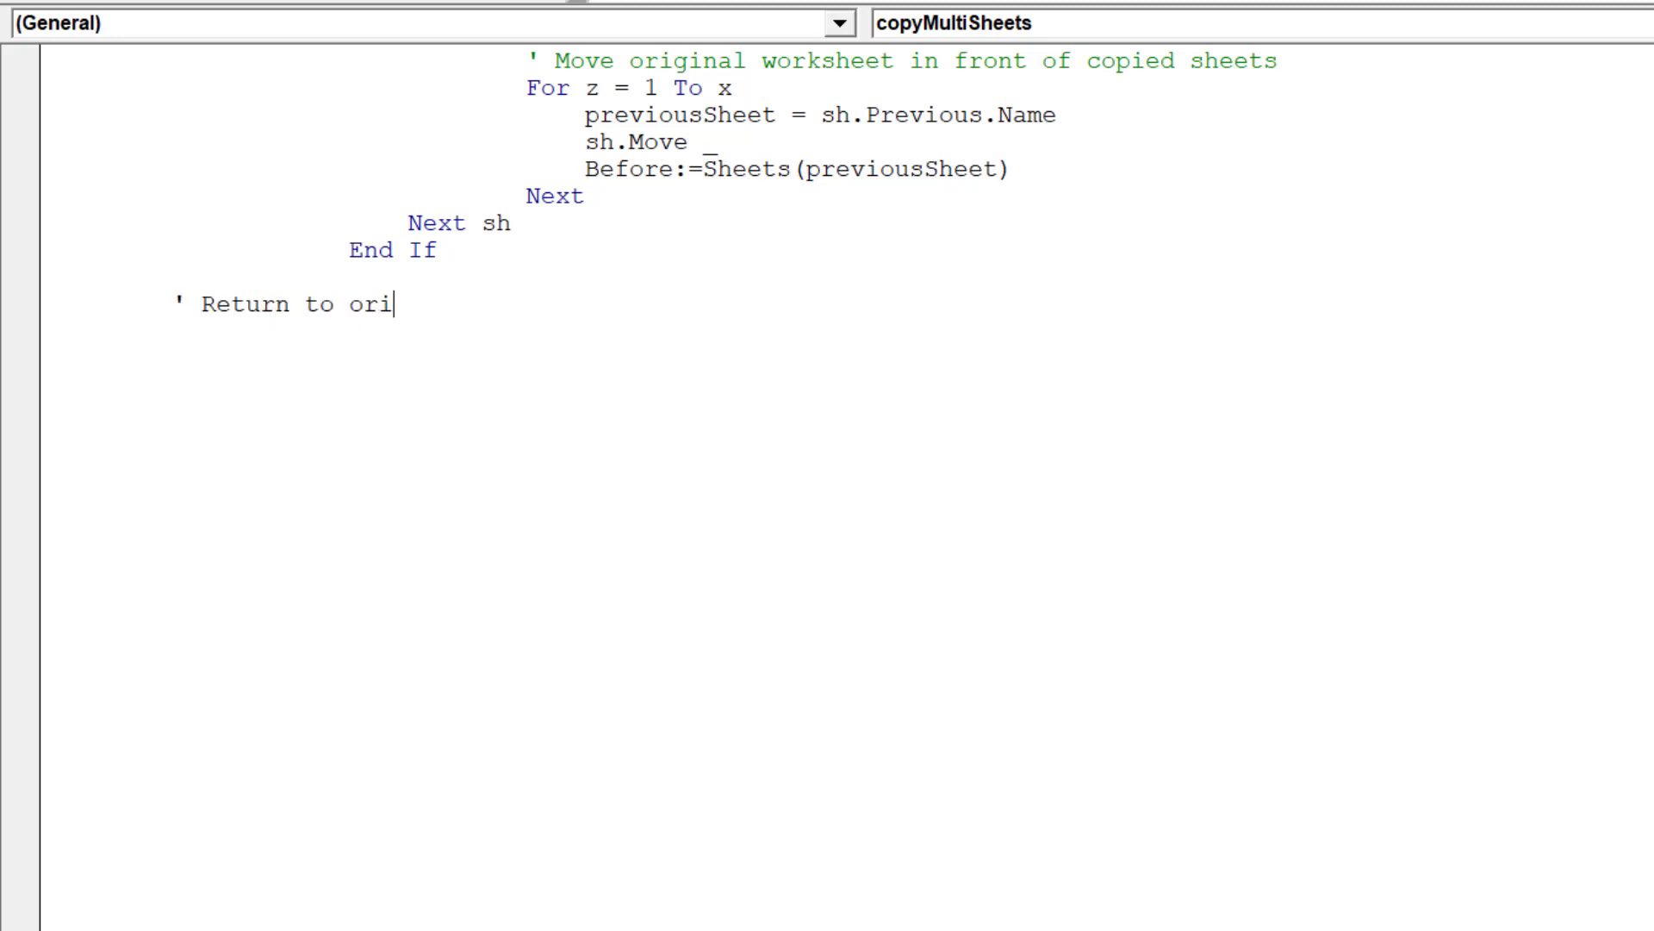
text(ginal s)
text(heet)
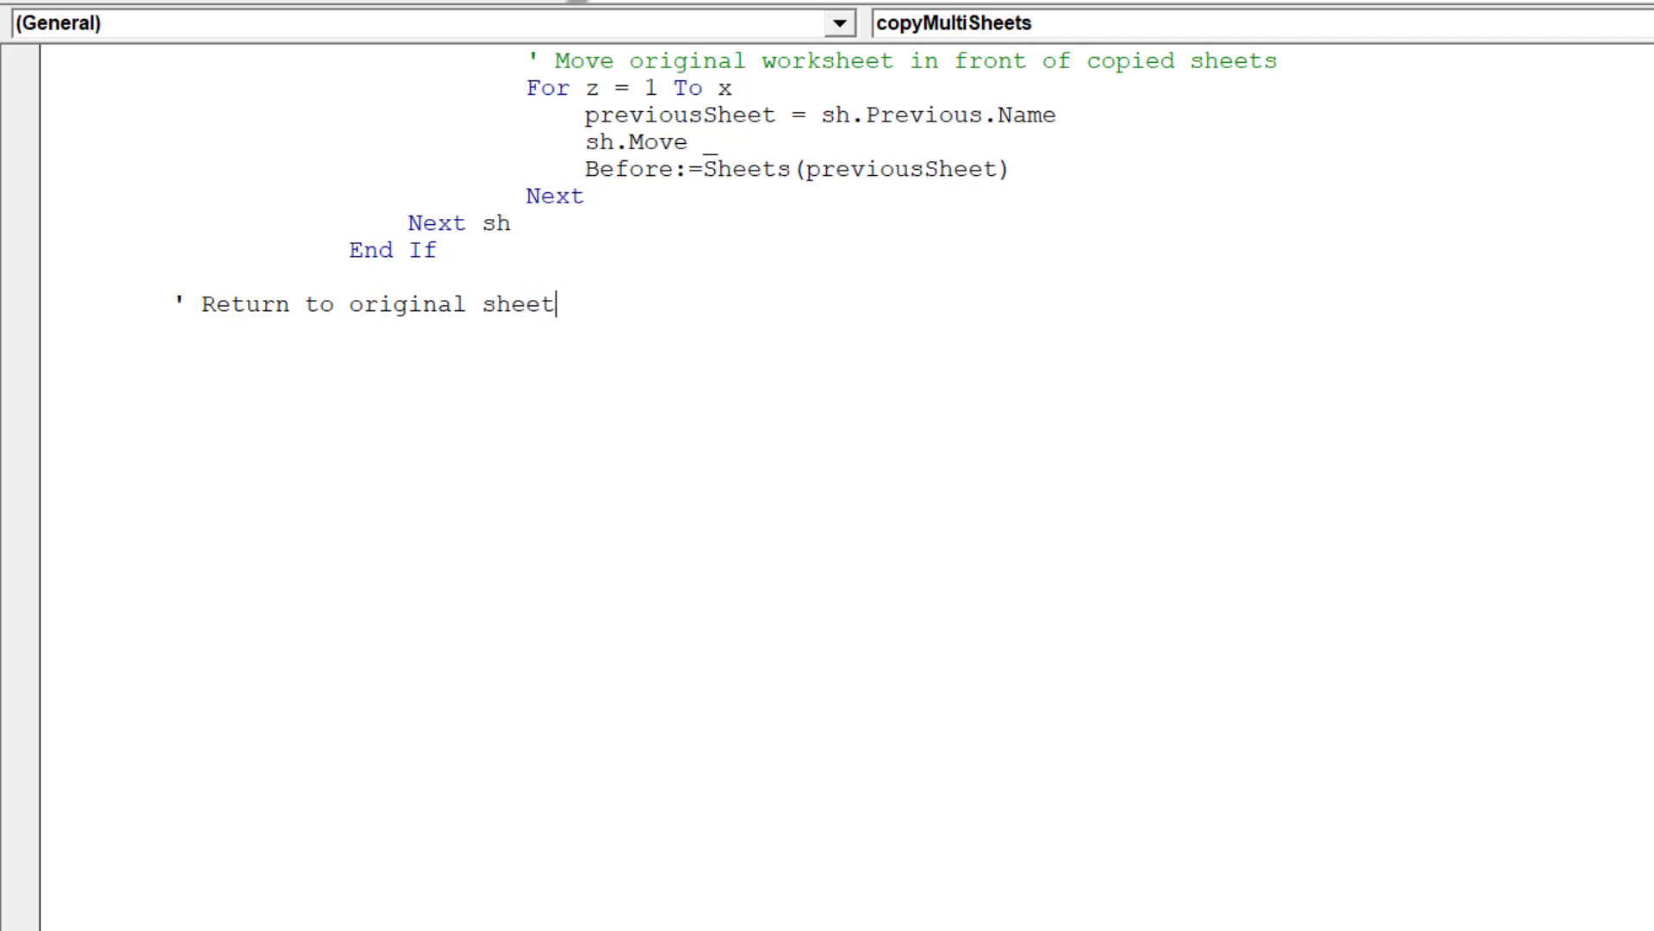
text( (first )
text(selected she)
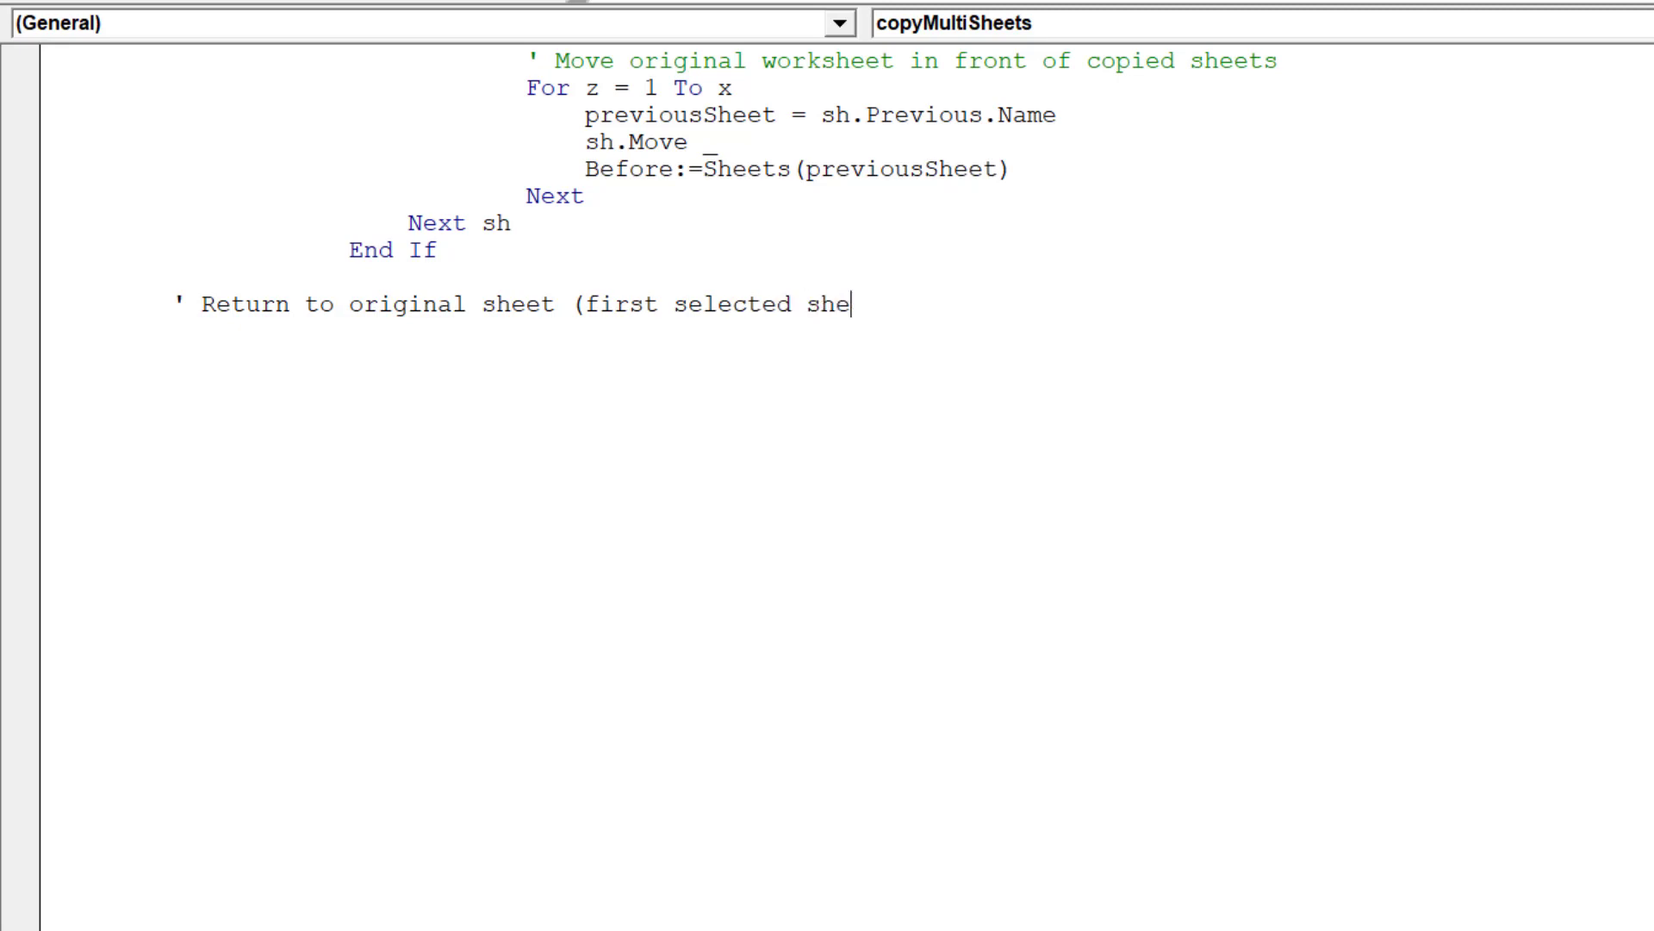
text(et))
key(Return)
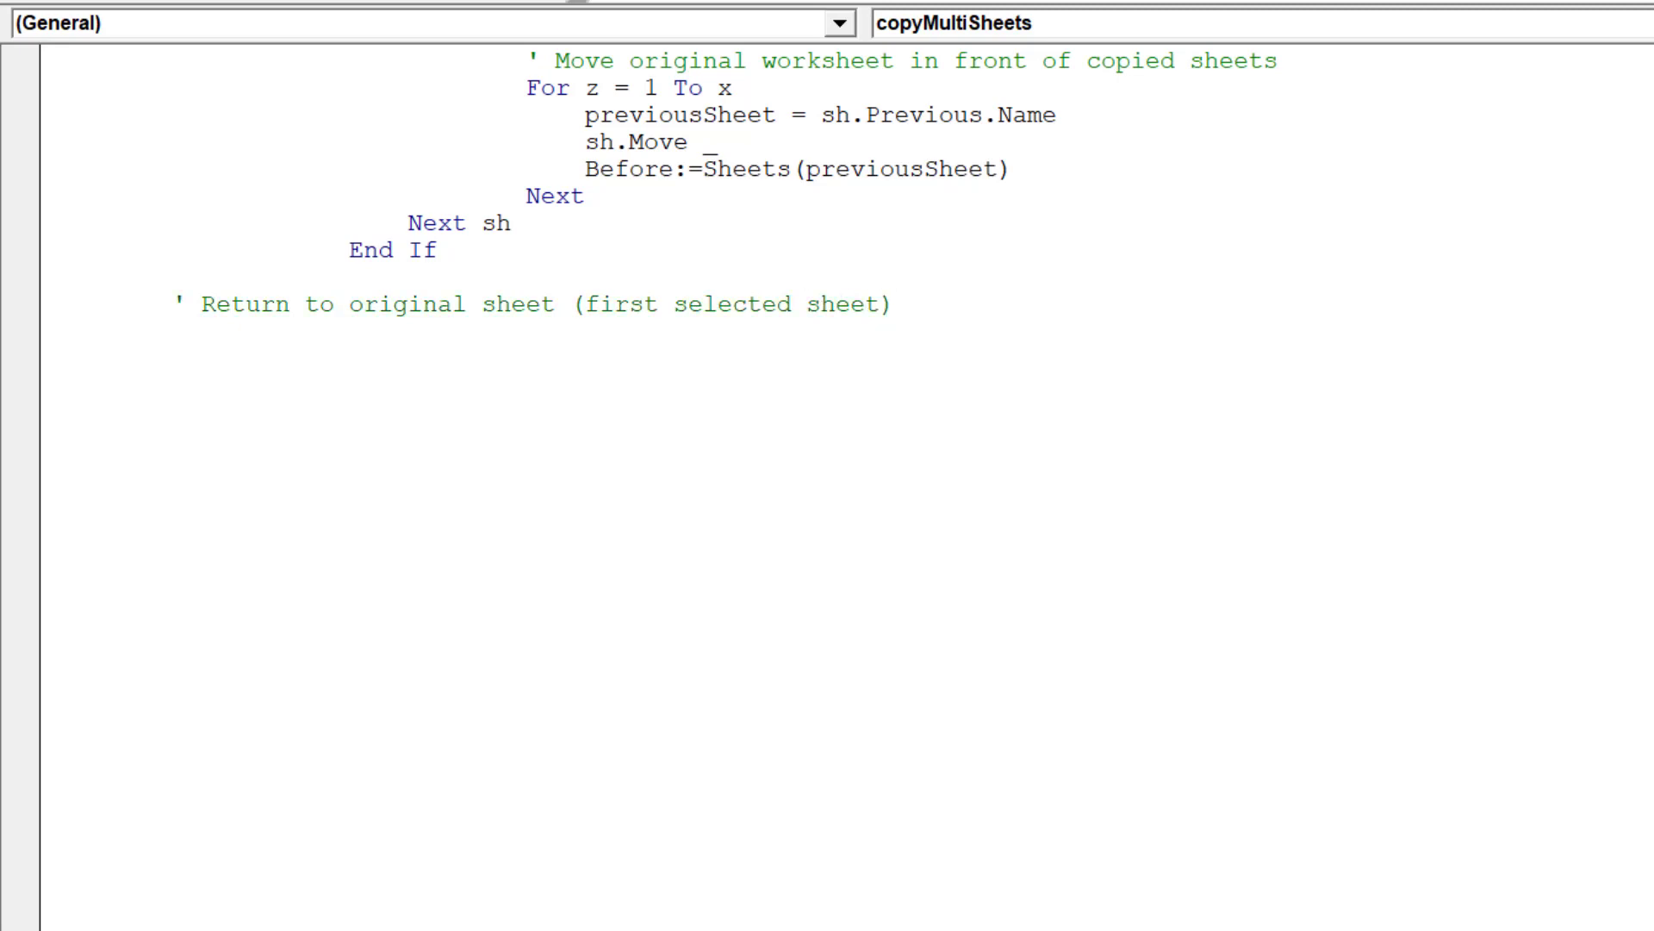
Add Worksheets(startSheet).Select and Range("A1").Select, then outdent the following line.
text(Worksheets)
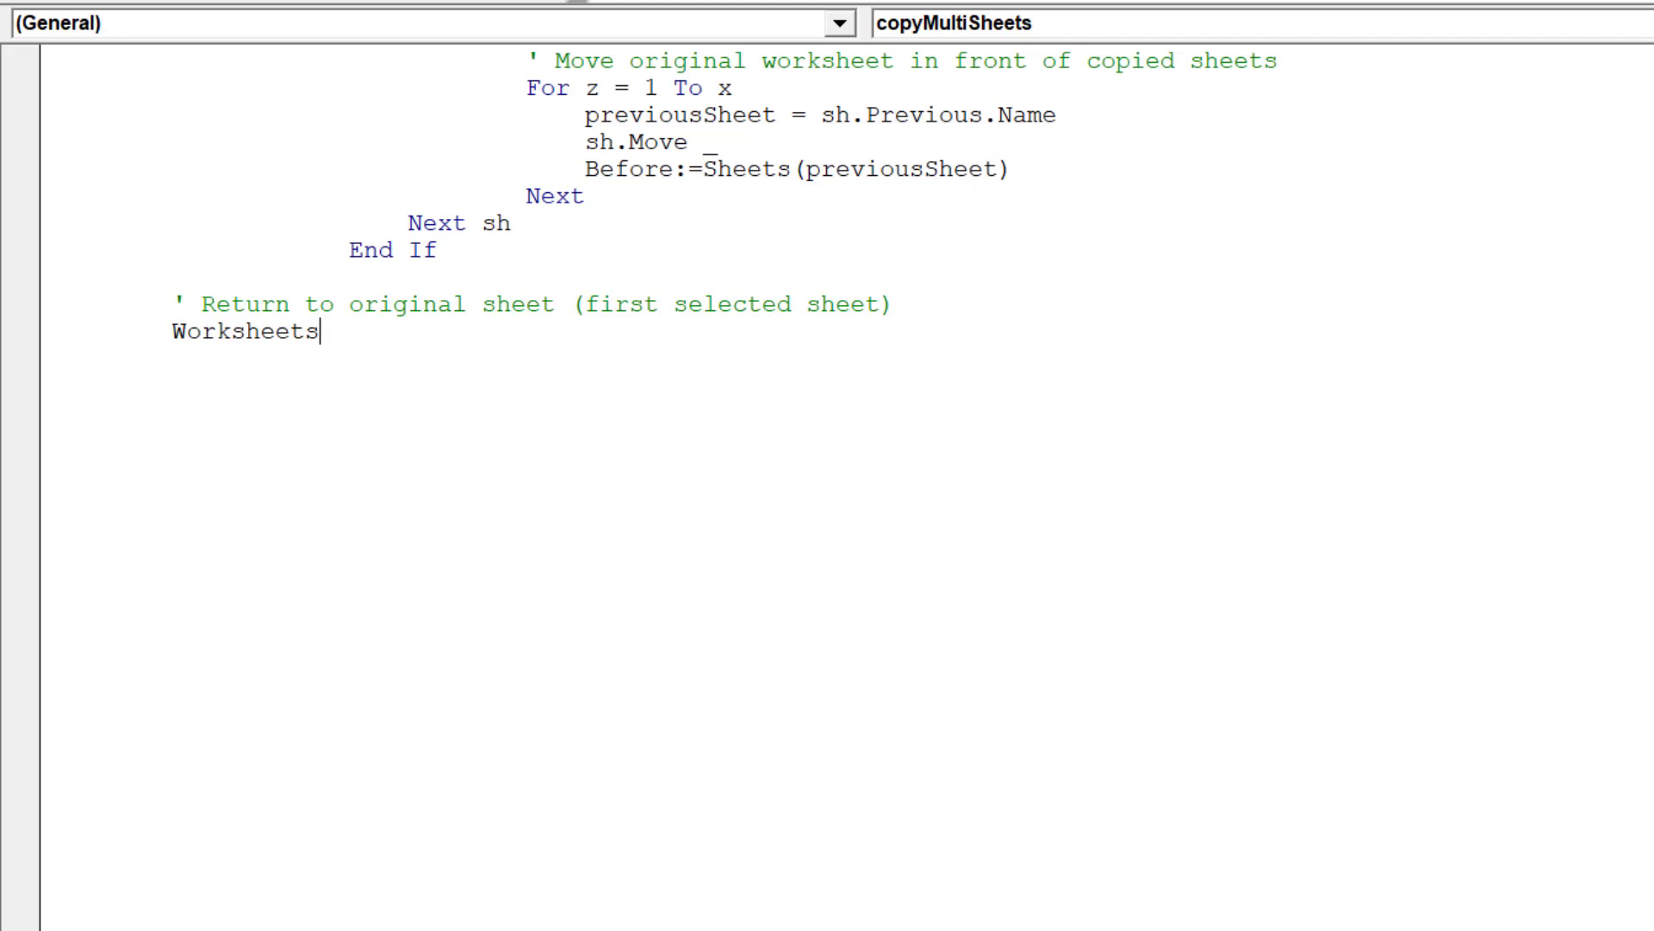
text((st)
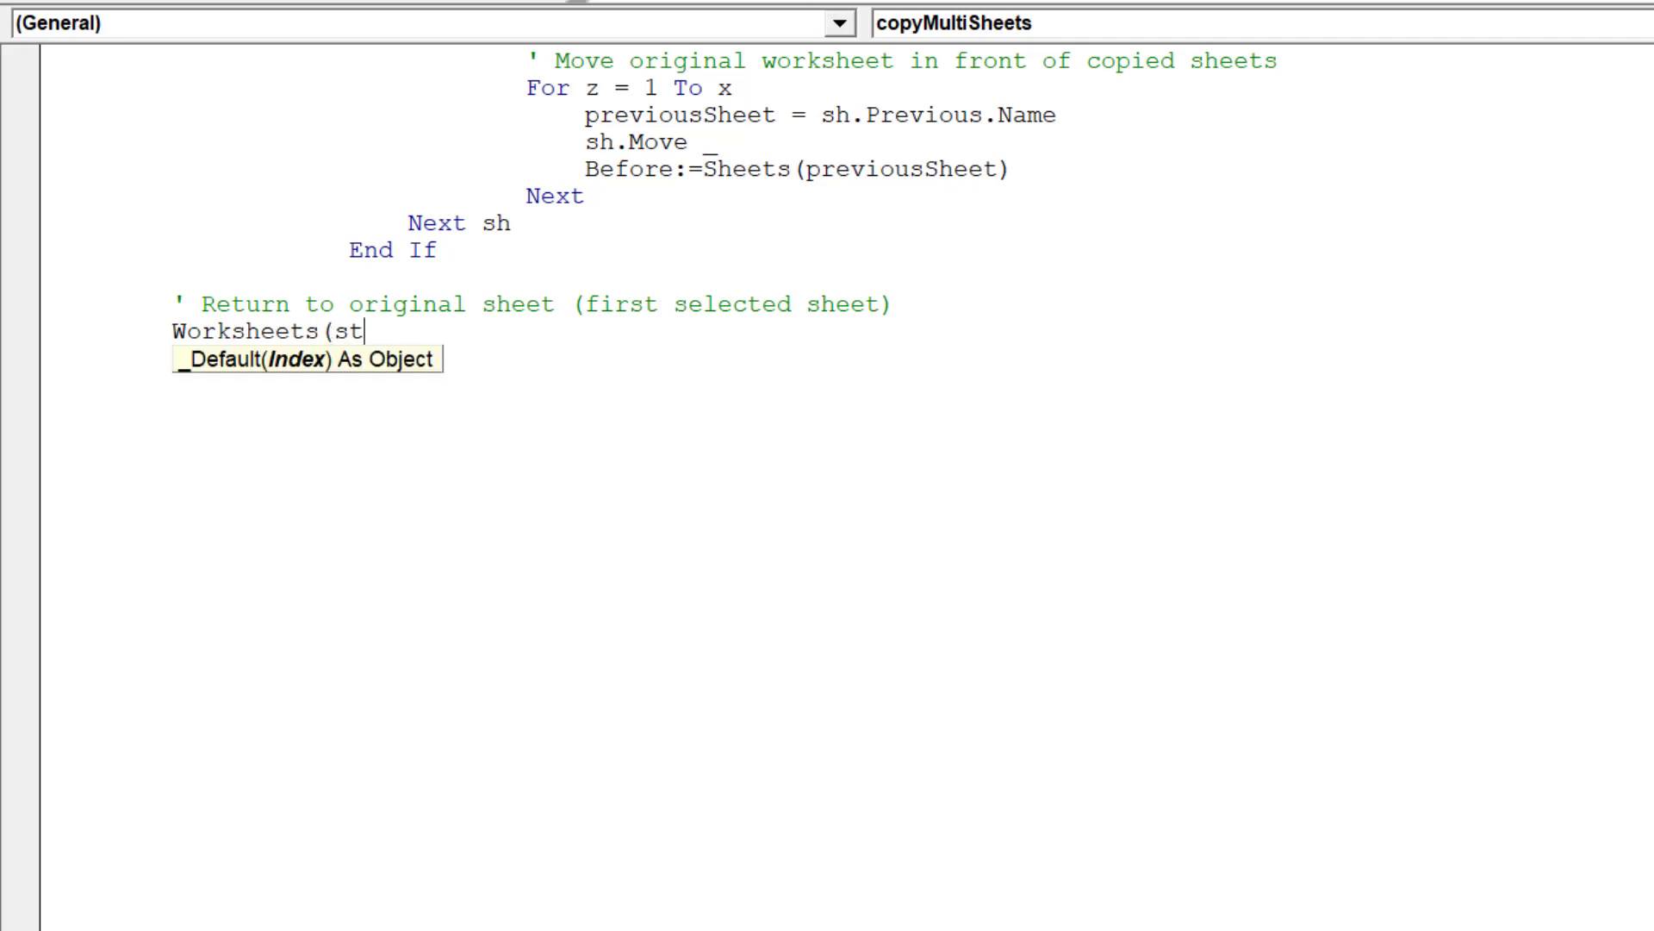
text(artSheet)
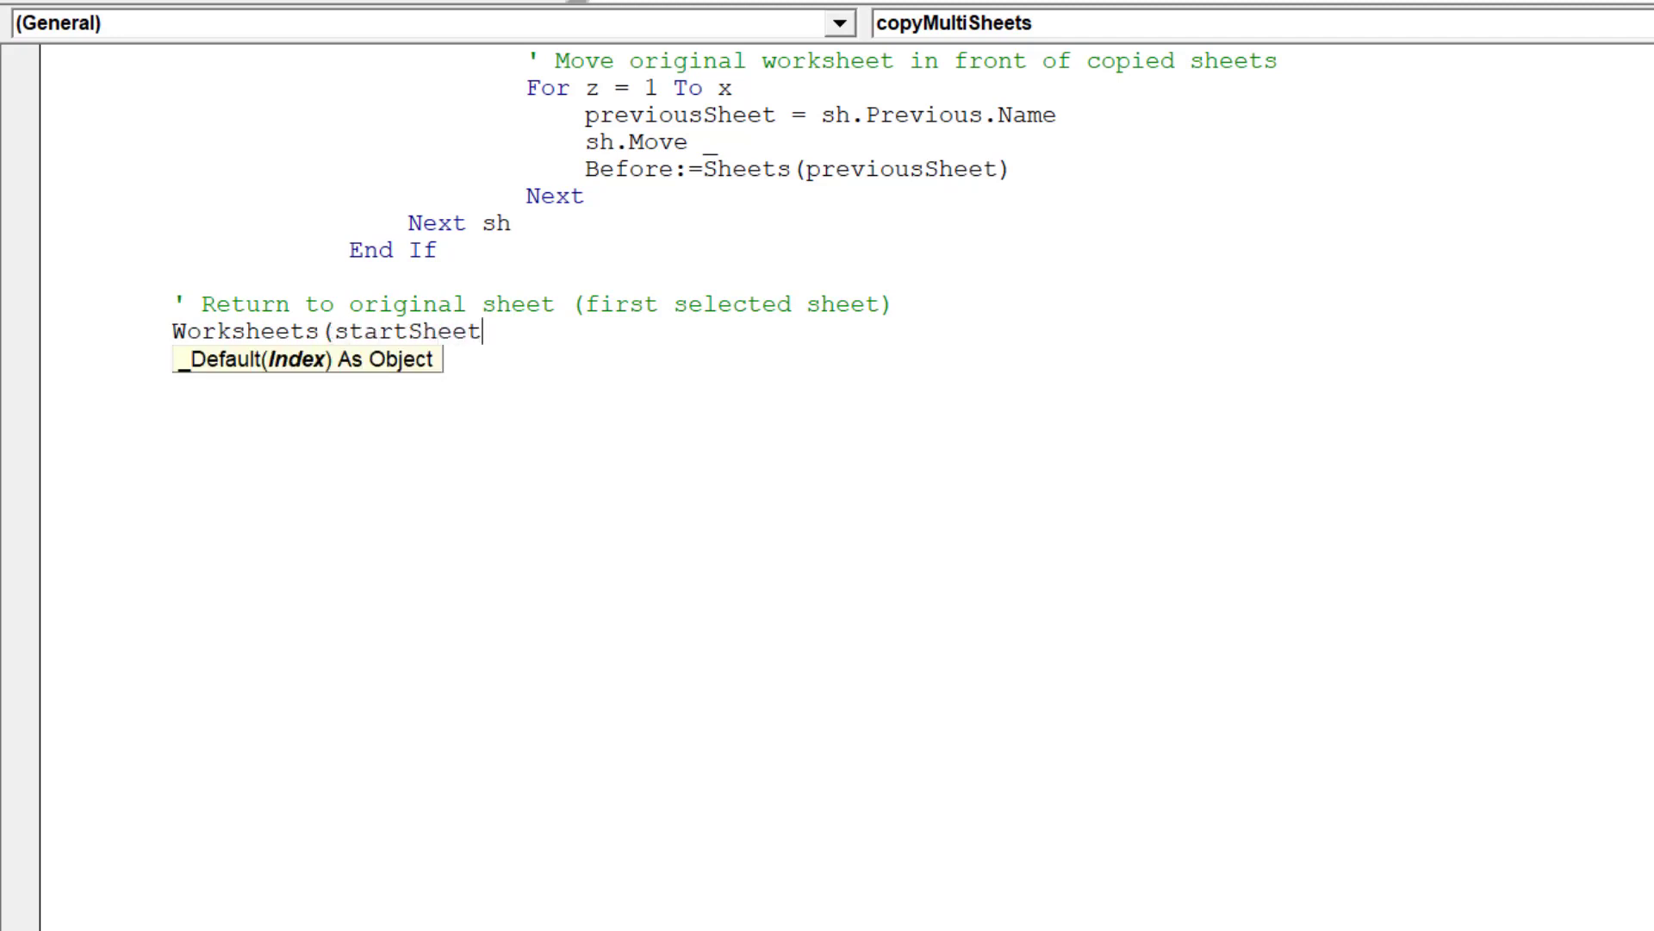
text().selec)
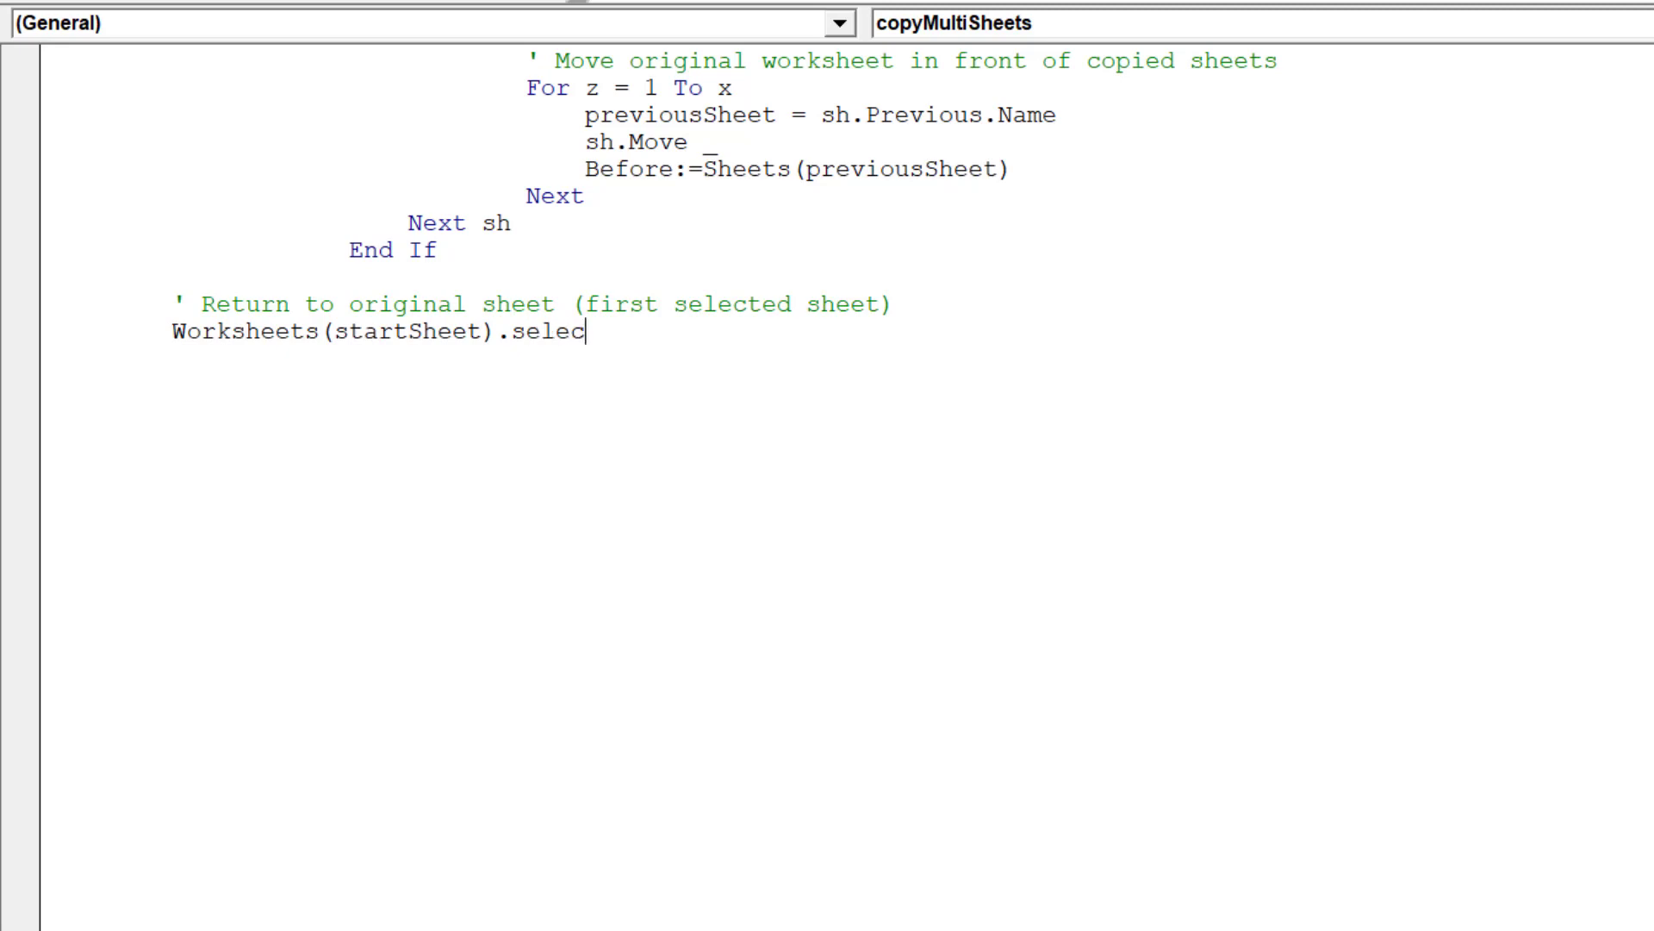
text(t)
key(Return)
text(Ran)
text(ge("A)
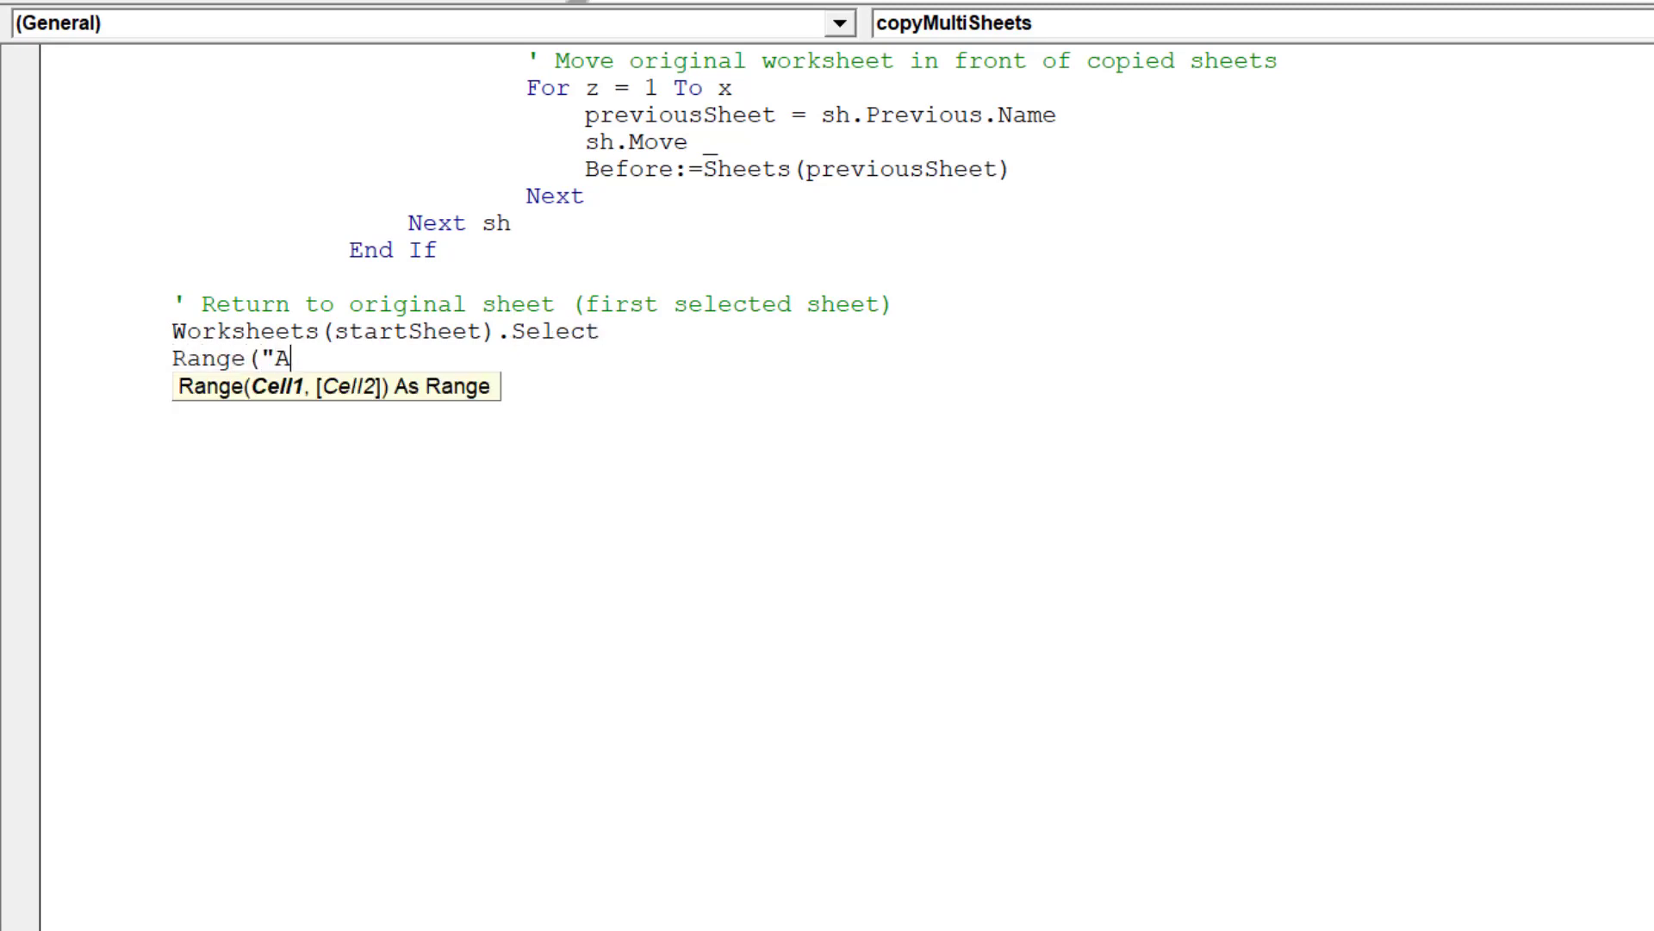
text(1").)
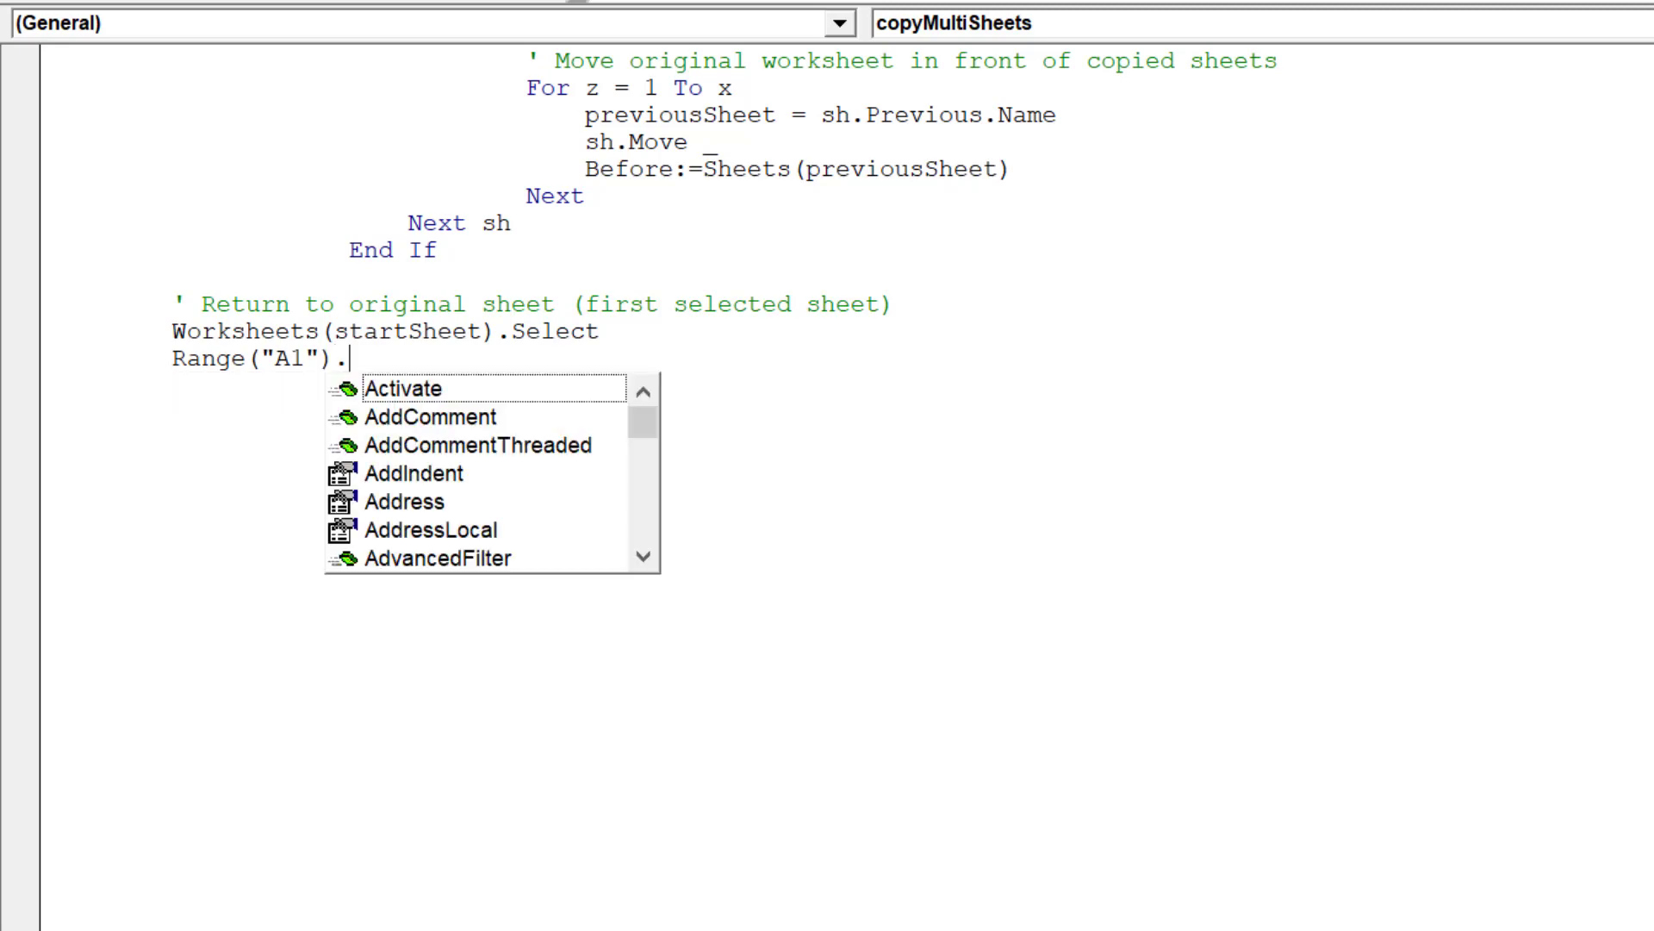
text(se)
key(Tab)
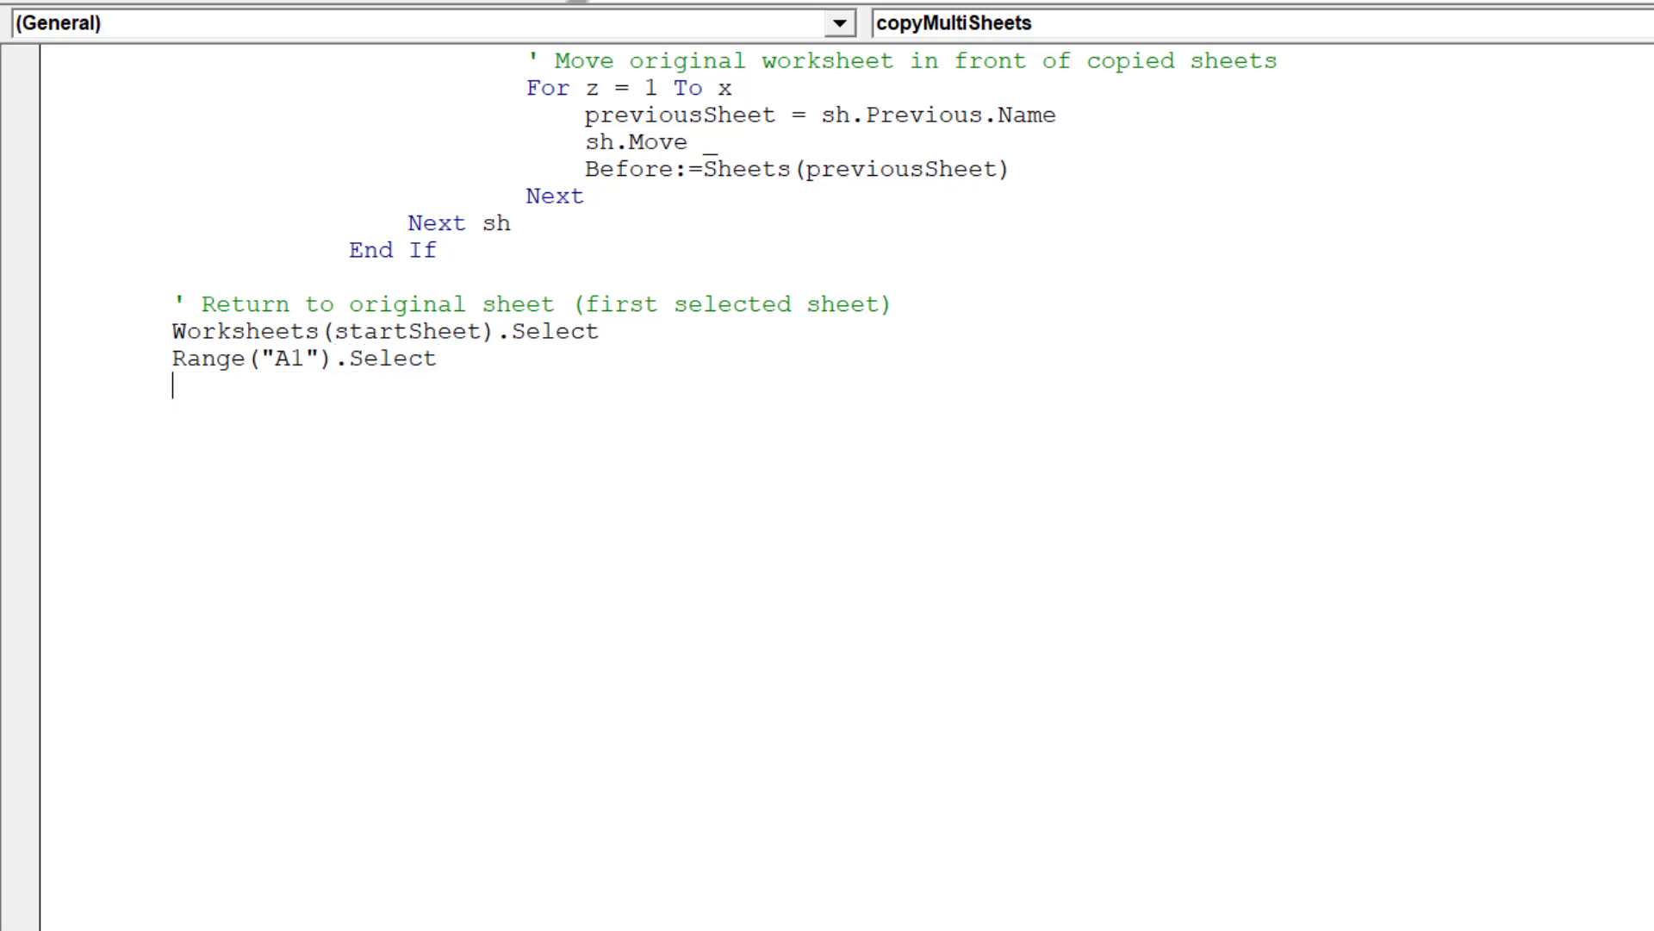
key(BackSpace)
Write the comment 'Re-enable Excel properties' at the end of the macro.
scroll(707, 344, down, 1)
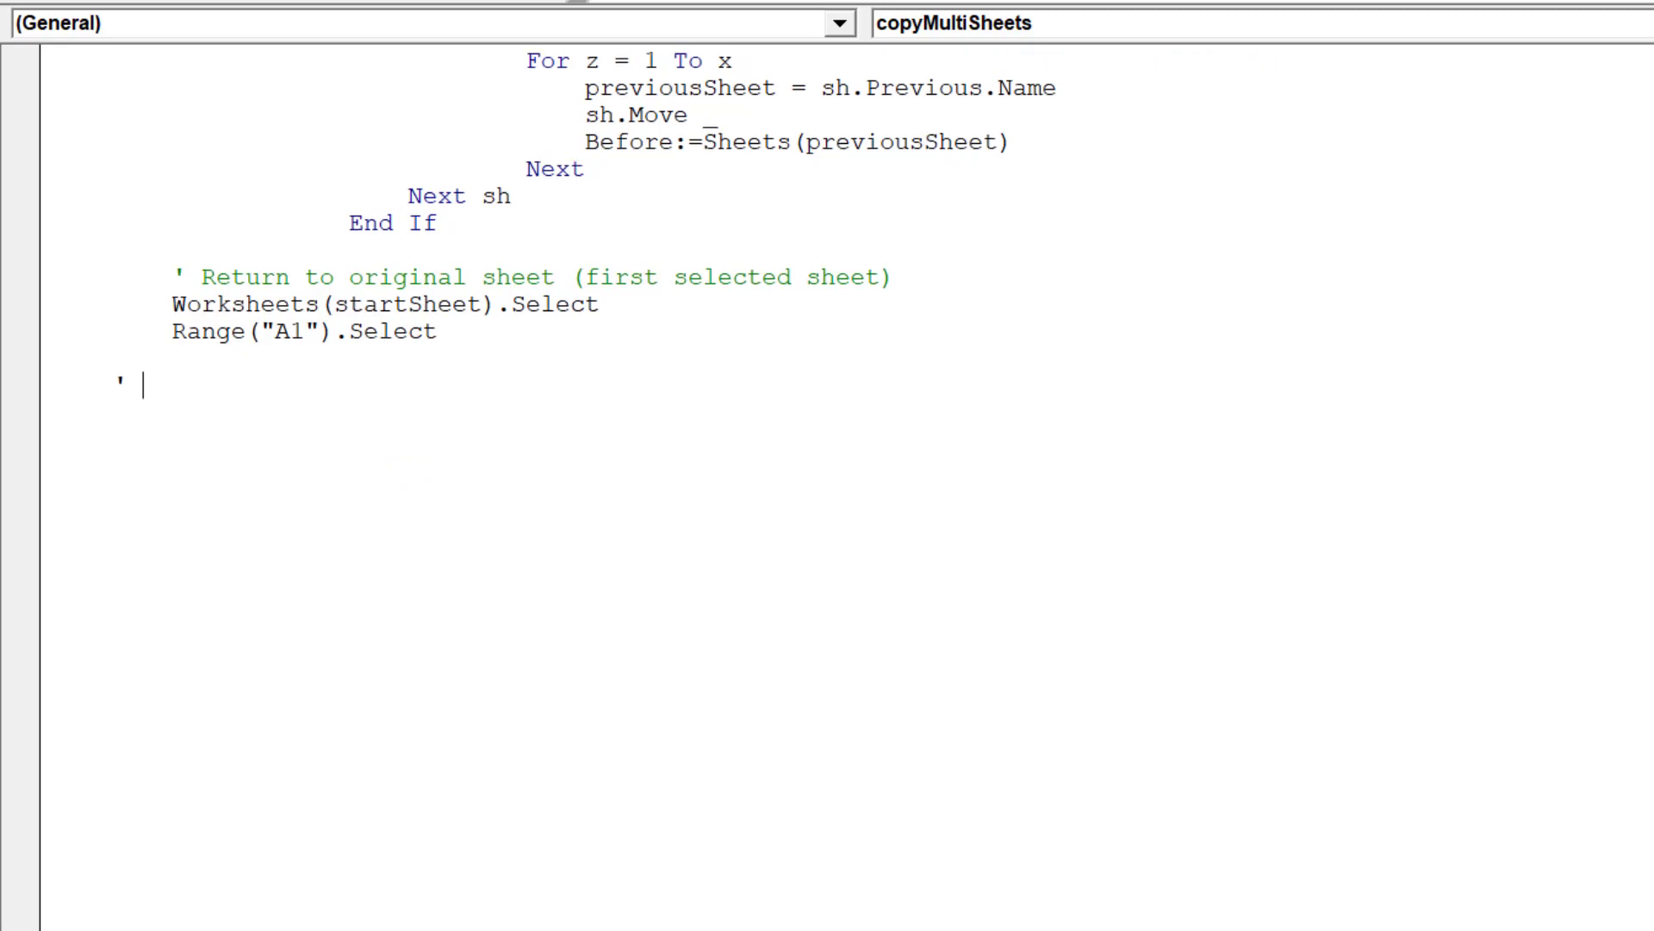
scroll(707, 346, down, 2)
scroll(707, 346, down, 1)
scroll(707, 345, down, 2)
scroll(707, 345, down, 2)
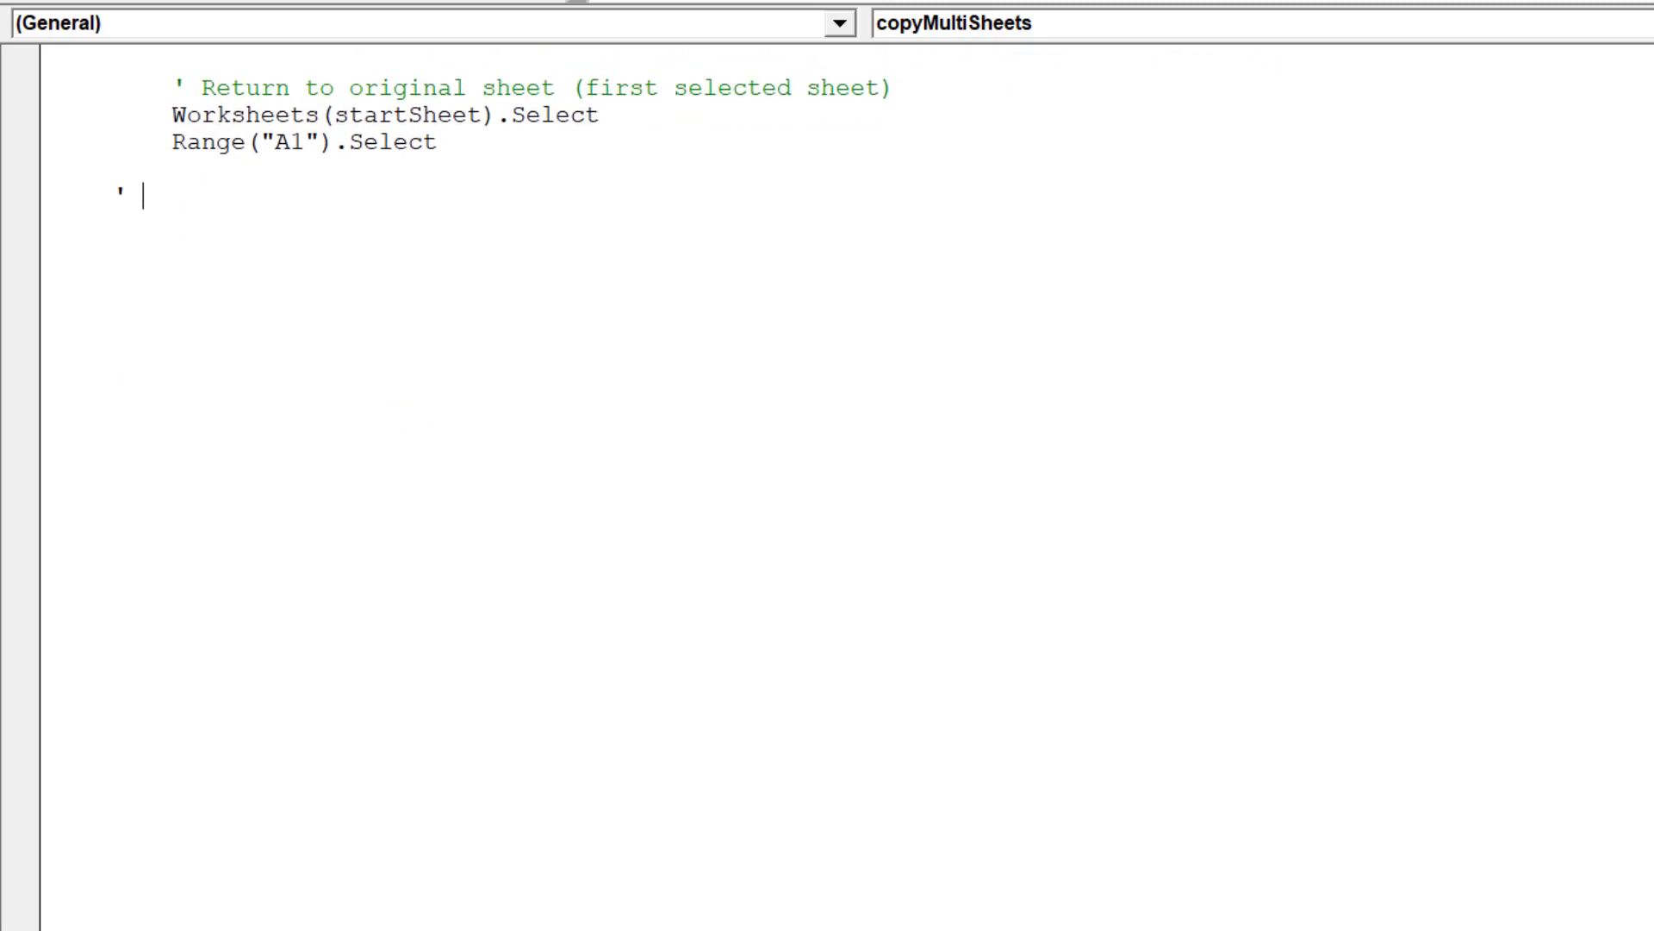
scroll(707, 345, down, 1)
text(Re)
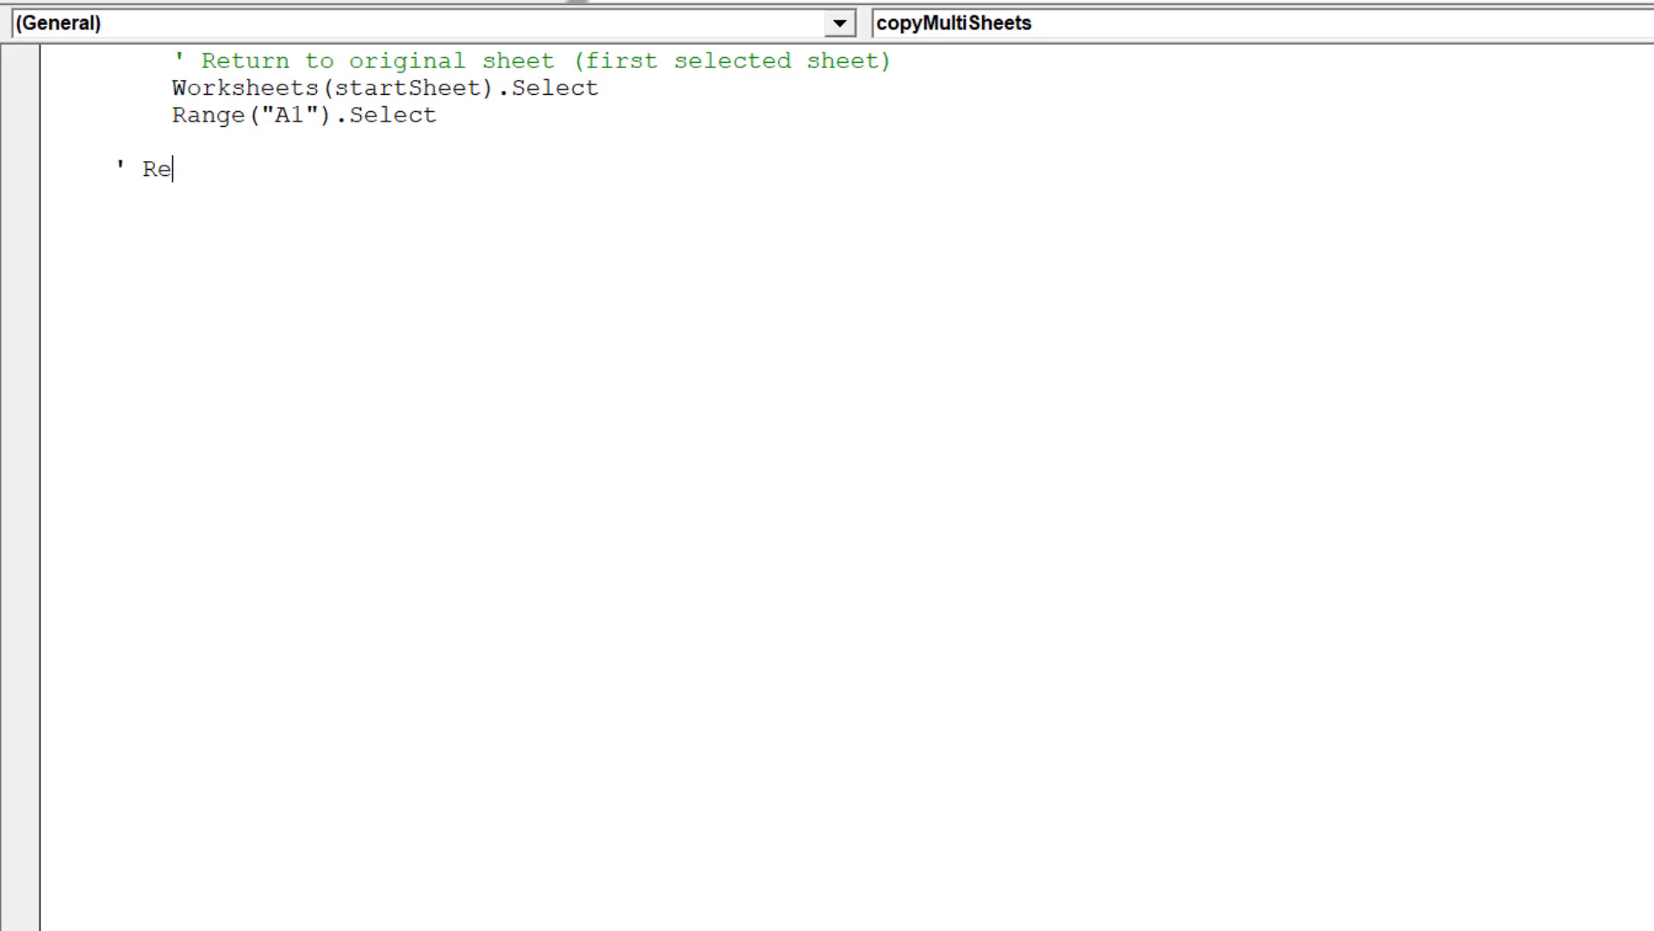
text(-enable Excel )
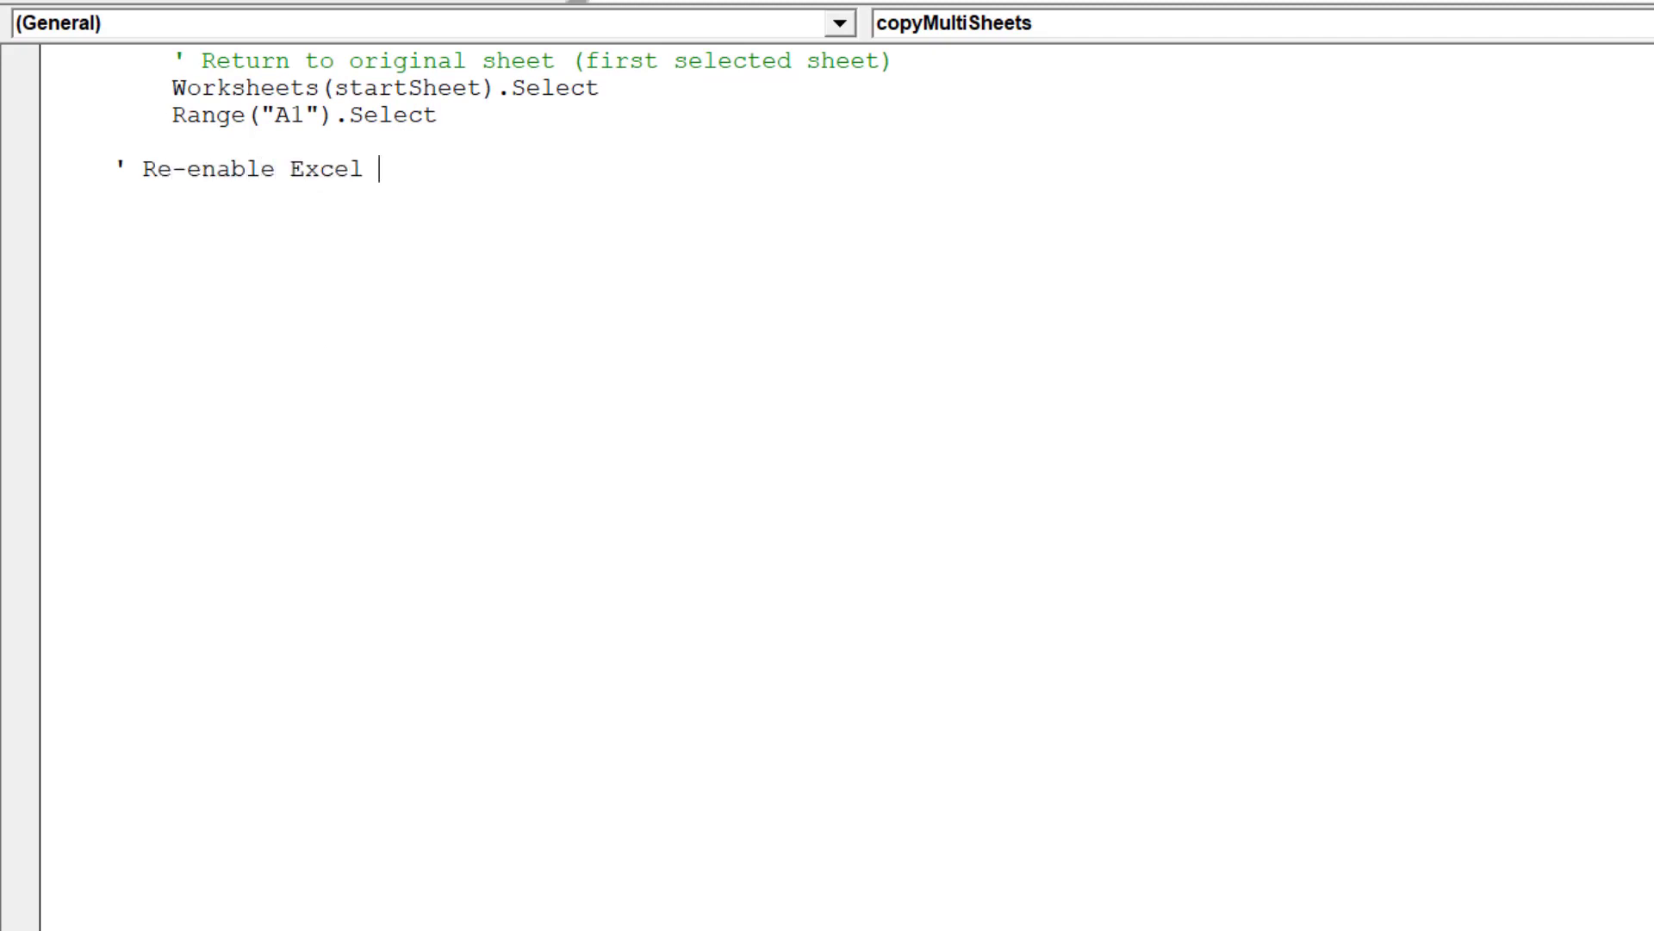
text(prpoer)
key(BackSpace)
key(BackSpace)
key(BackSpace)
key(BackSpace)
text(o)
text(perties)
key(Return)
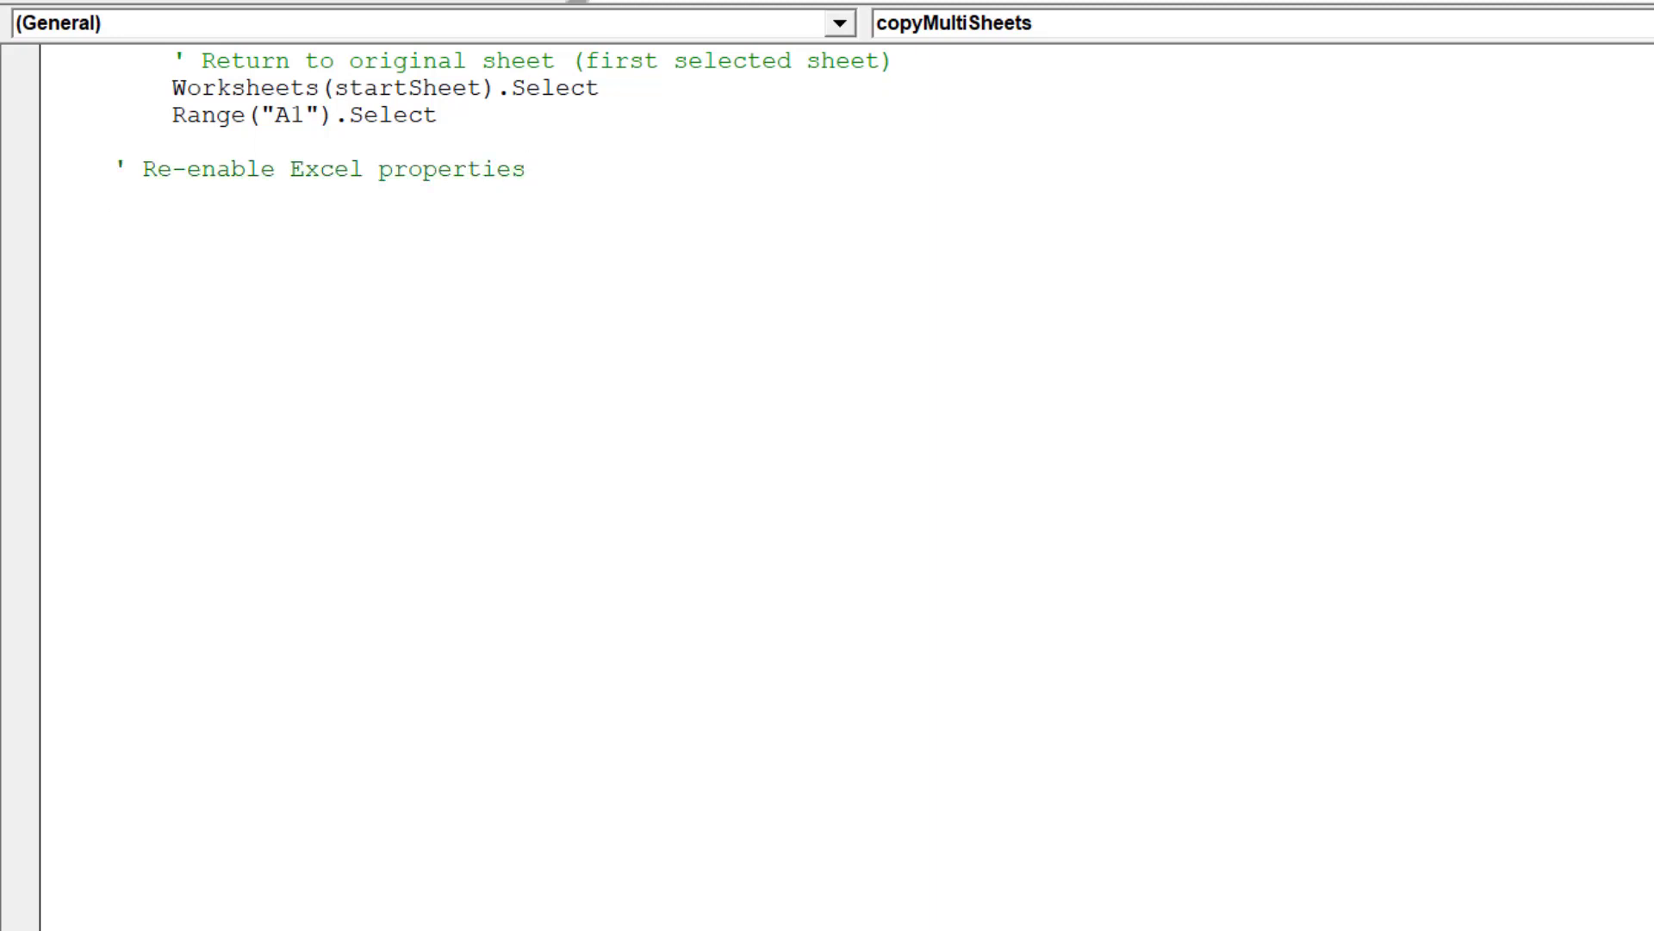
Open a With Application block setting ScreenUpdating and EnableEvents to True.
text(With applicat)
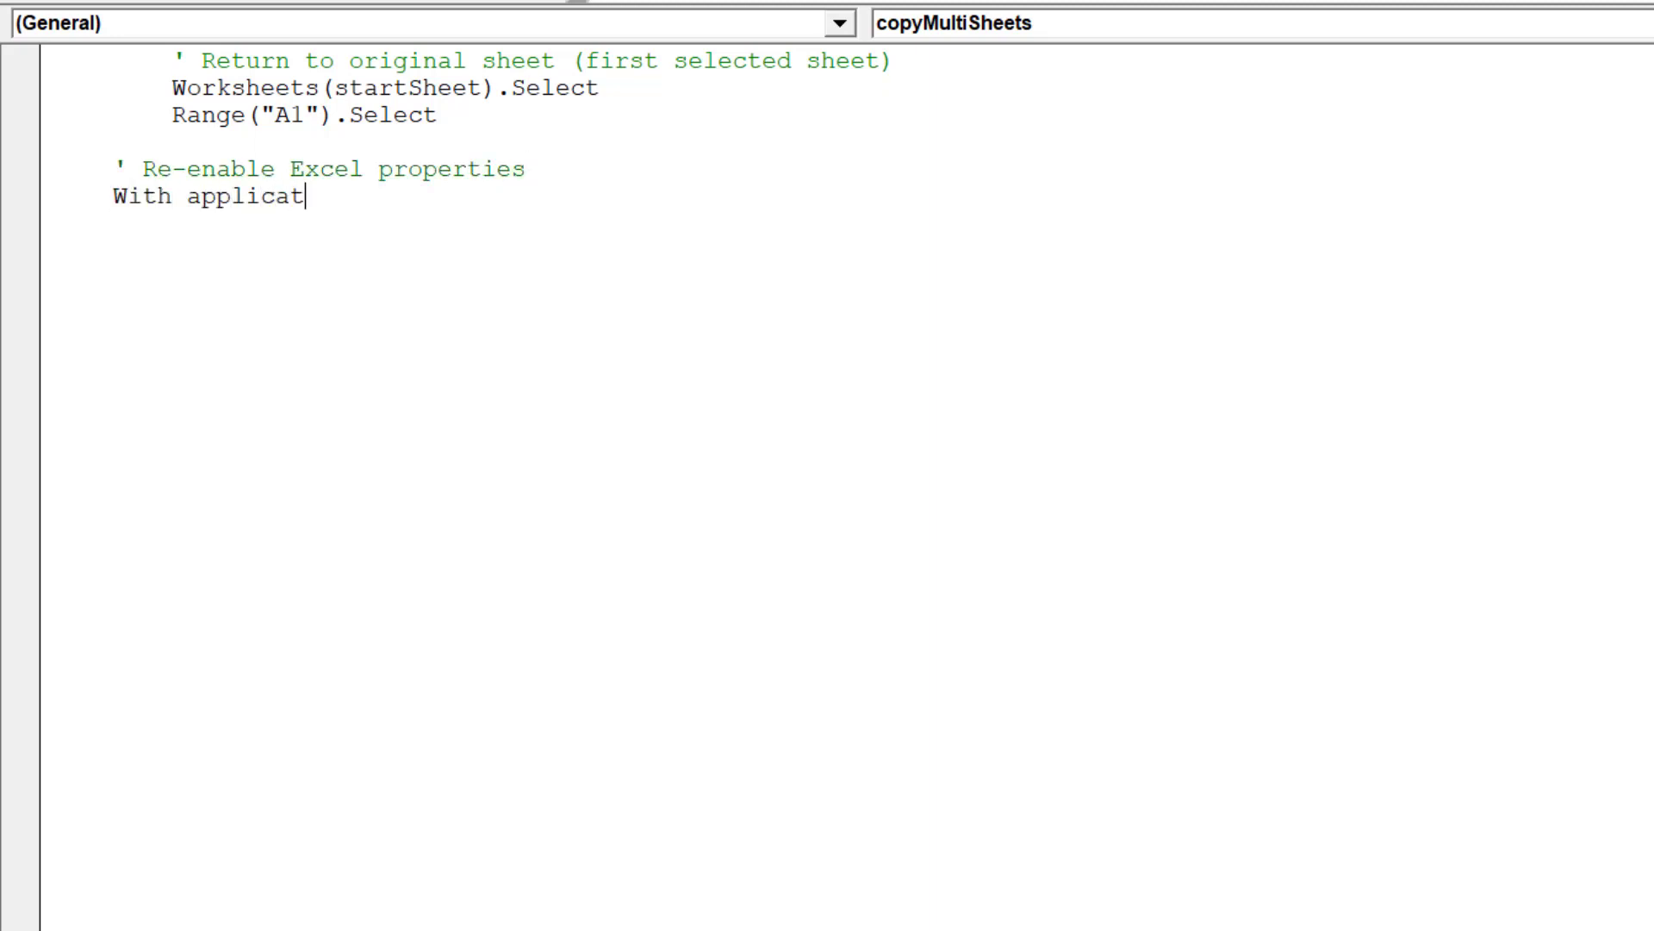
text(ion)
key(Return)
key(Tab)
text(.)
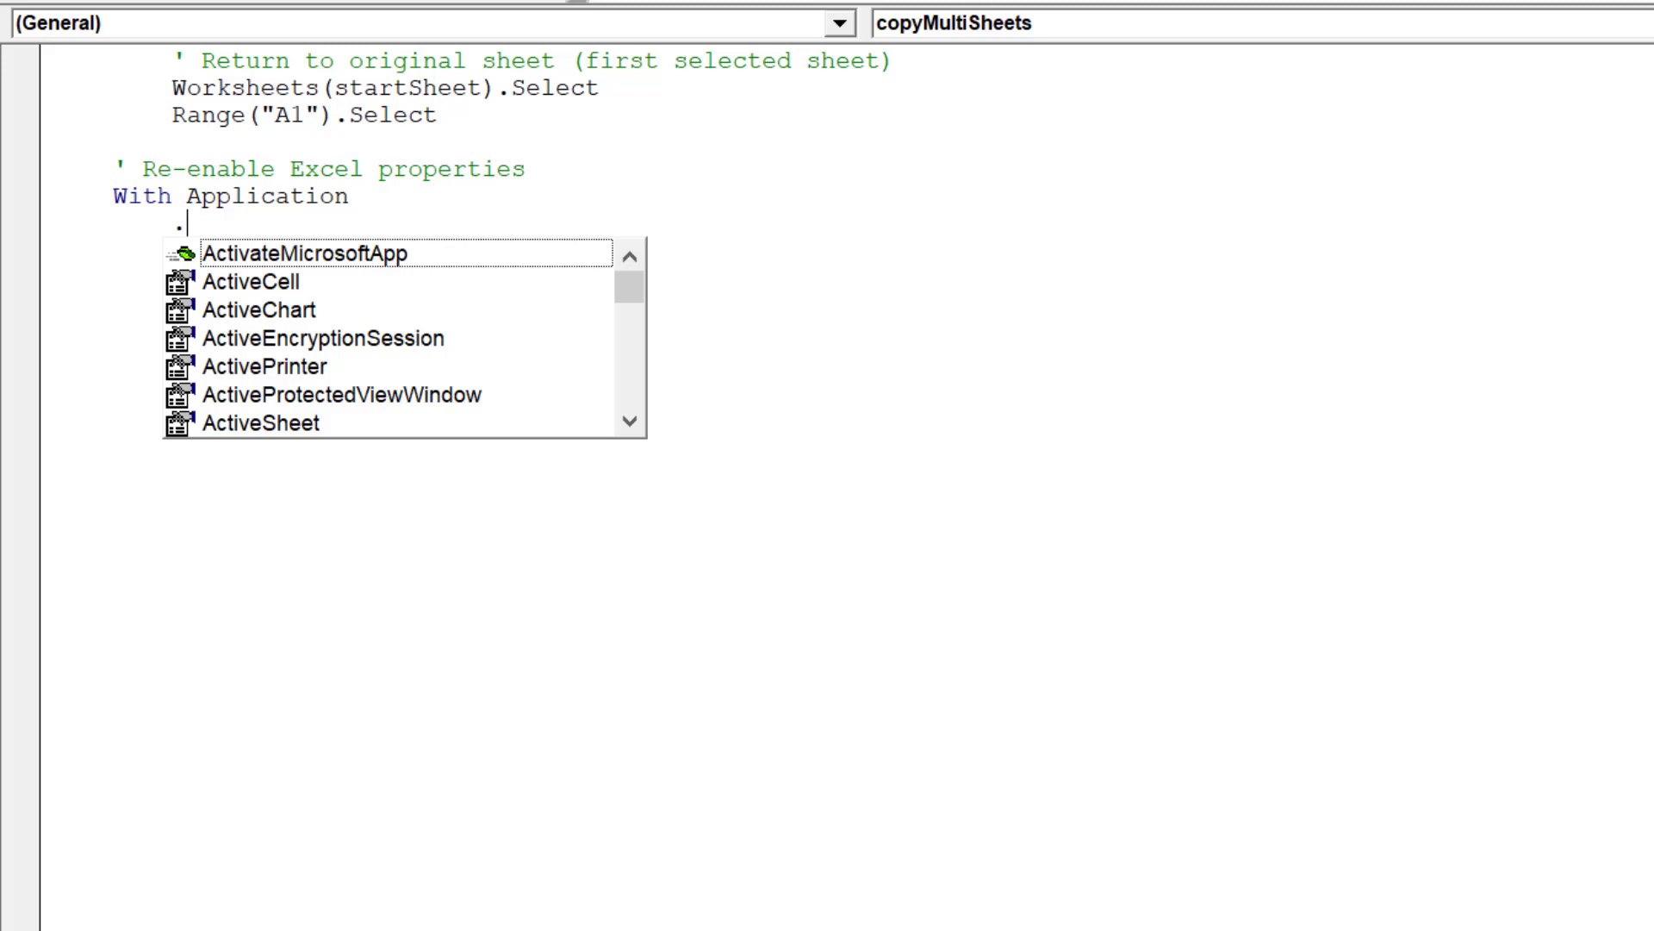
text(sc = )
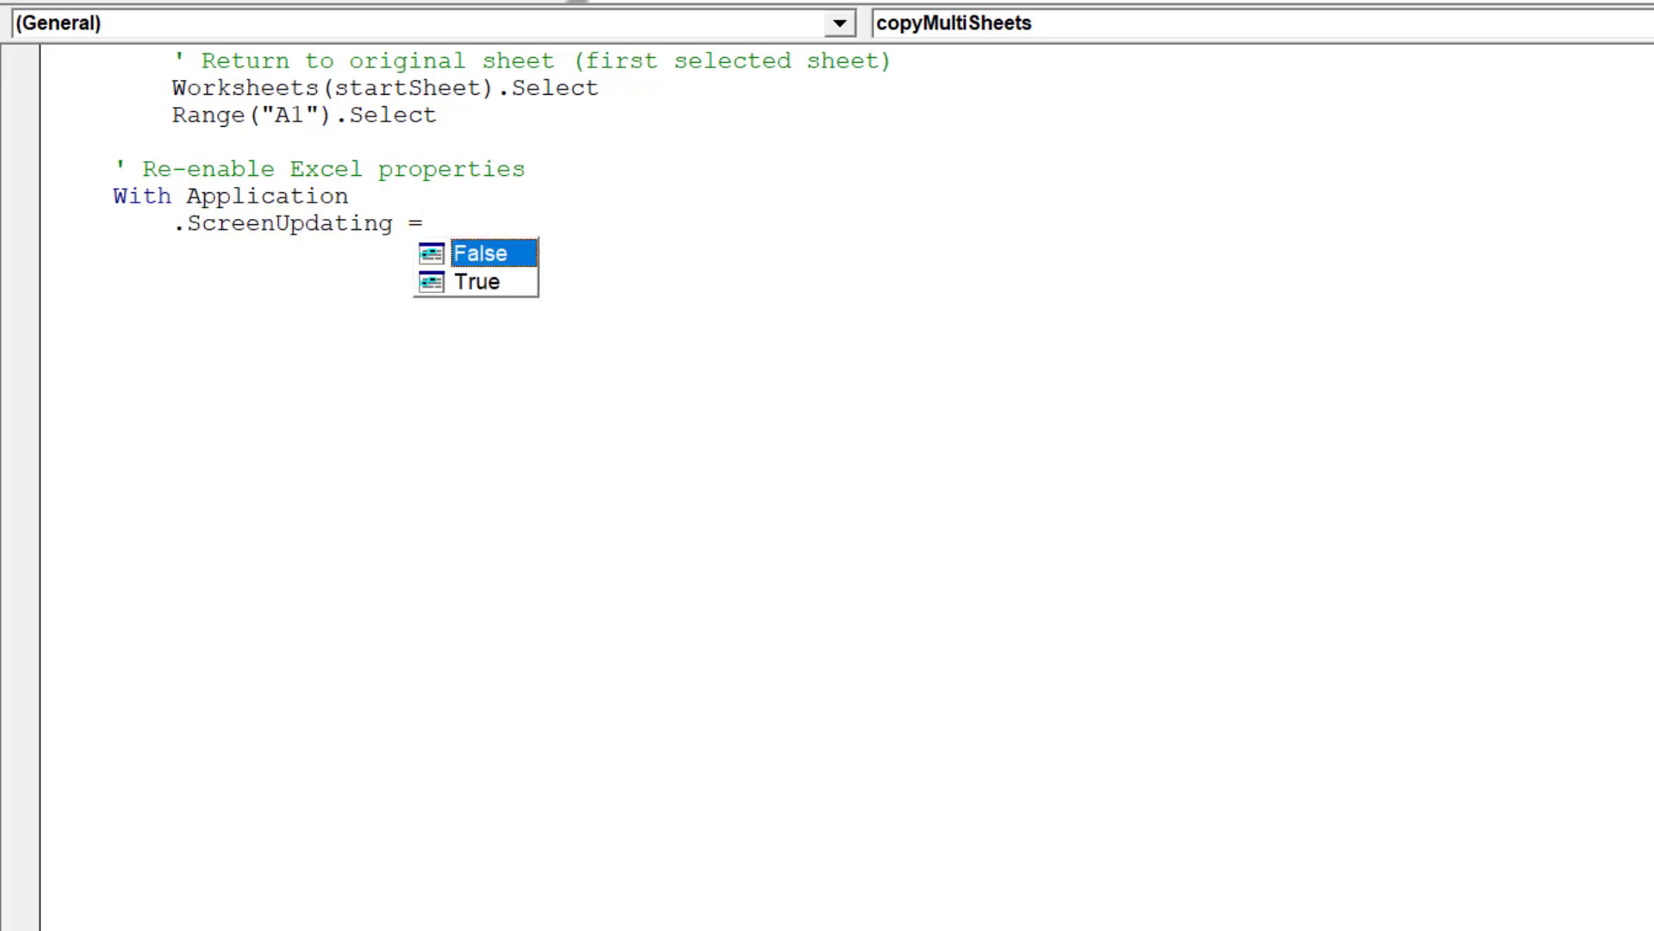
text(t)
key(Tab)
text(.en)
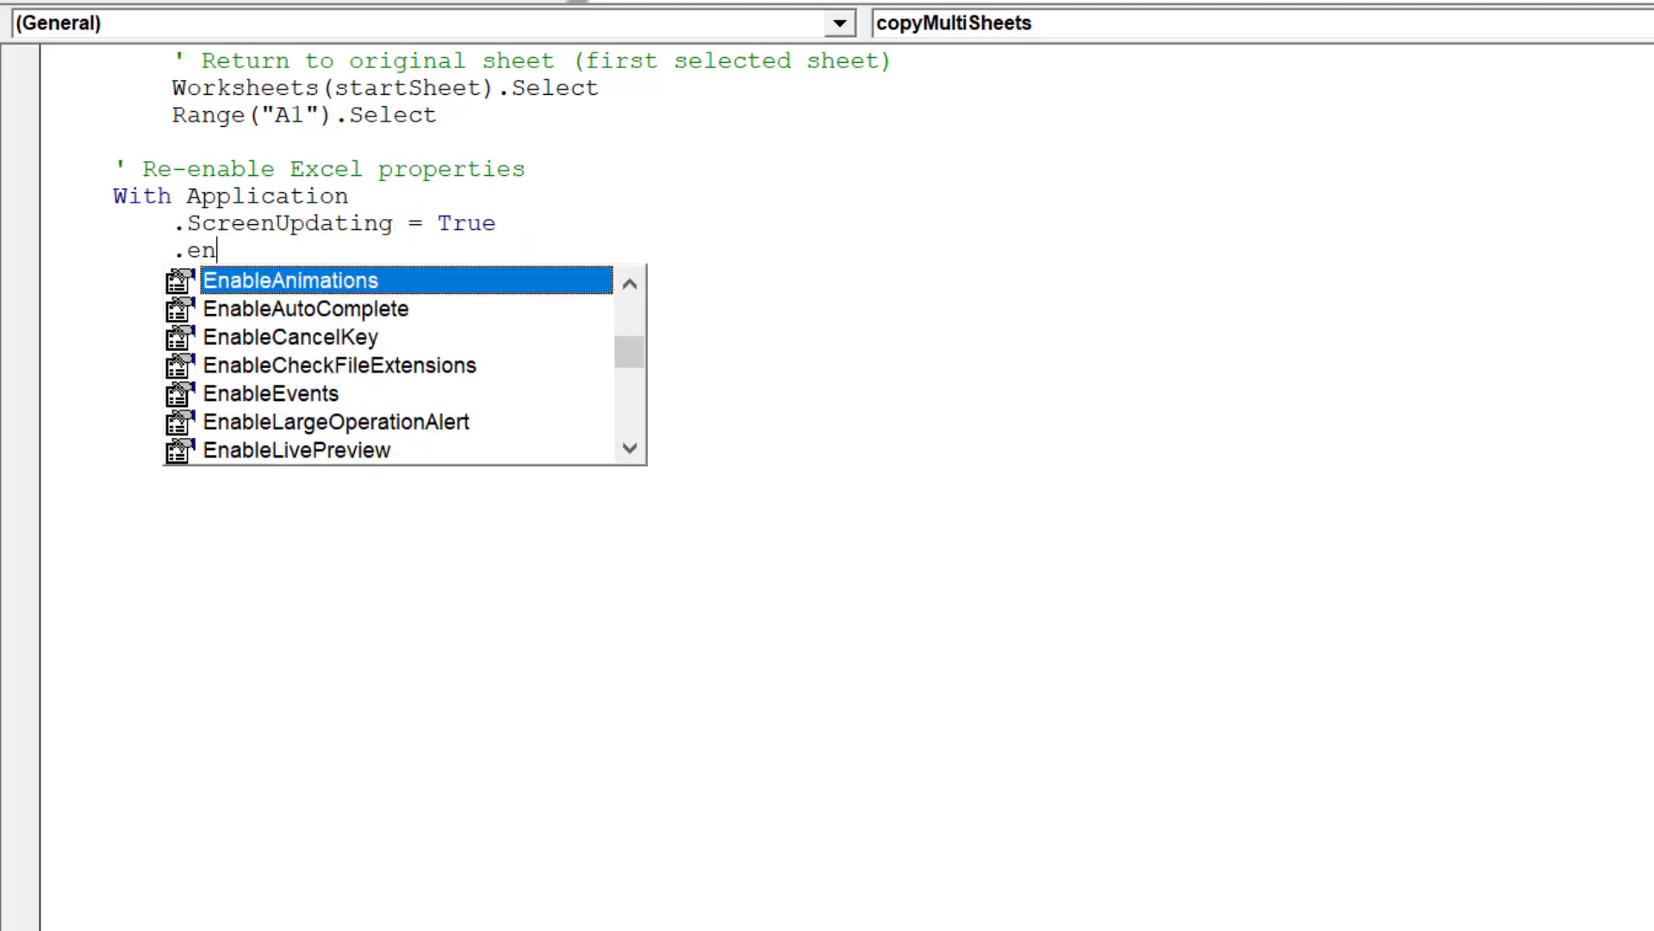
key(Down)
key(Down)
key(Down)
key(Down)
key(Tab)
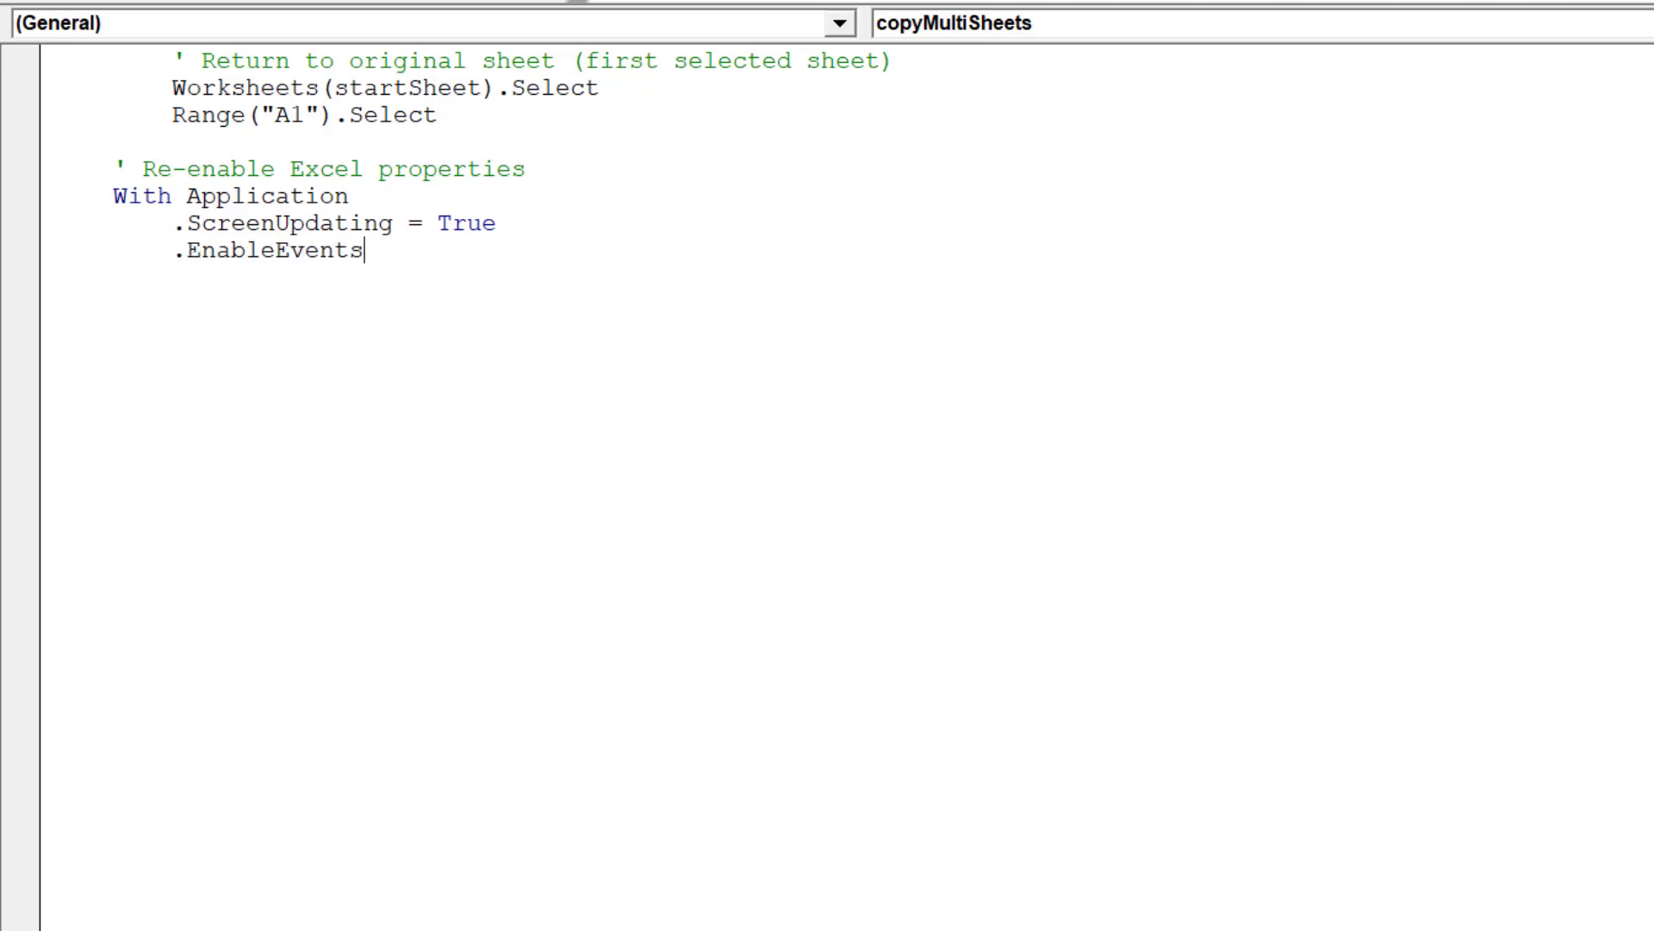
text( =)
key(Down)
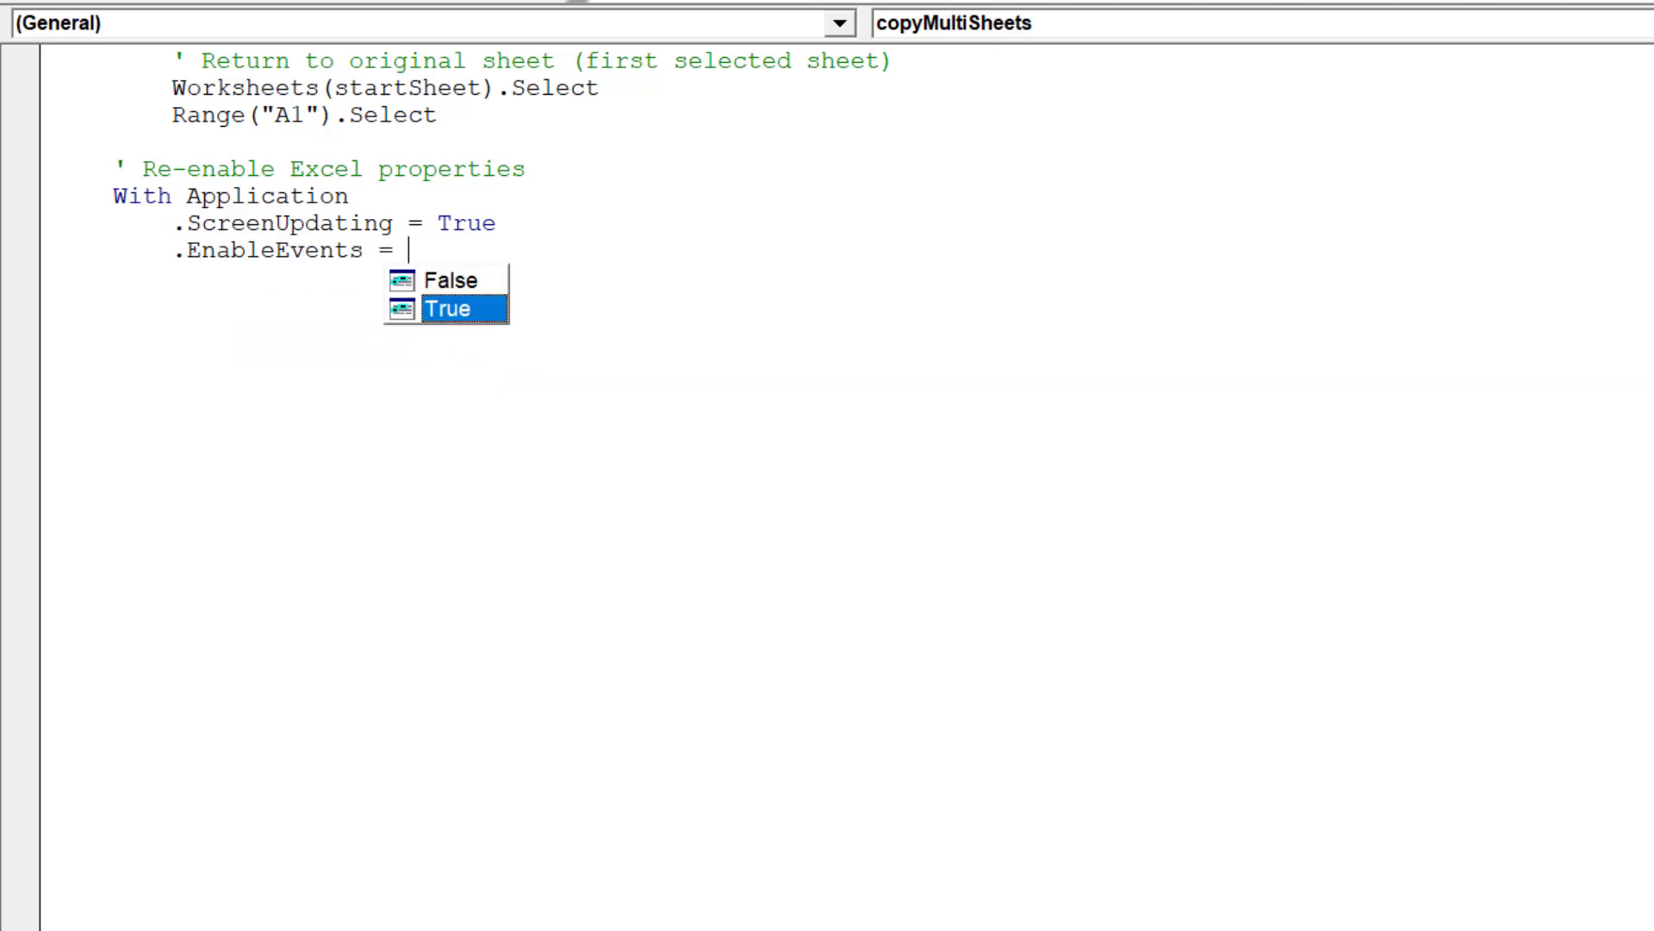
key(Return)
Set Calculation to xlCalculationAutomatic and close the block with End With.
text(.)
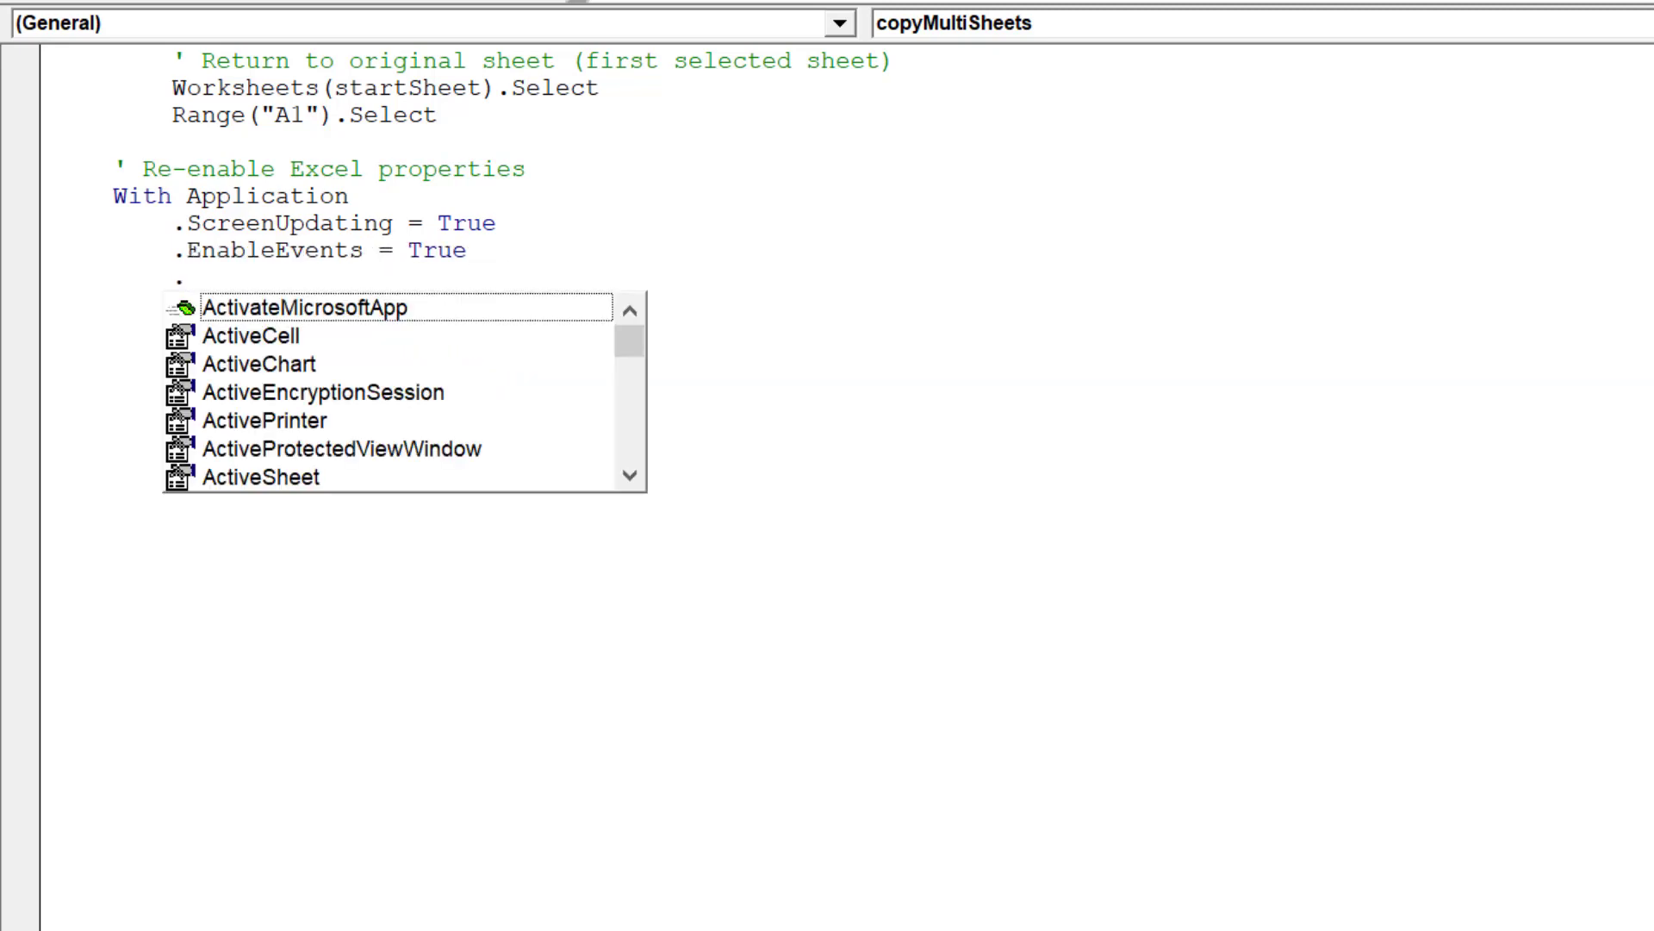
text(ca)
key(Down)
key(Down)
key(Down)
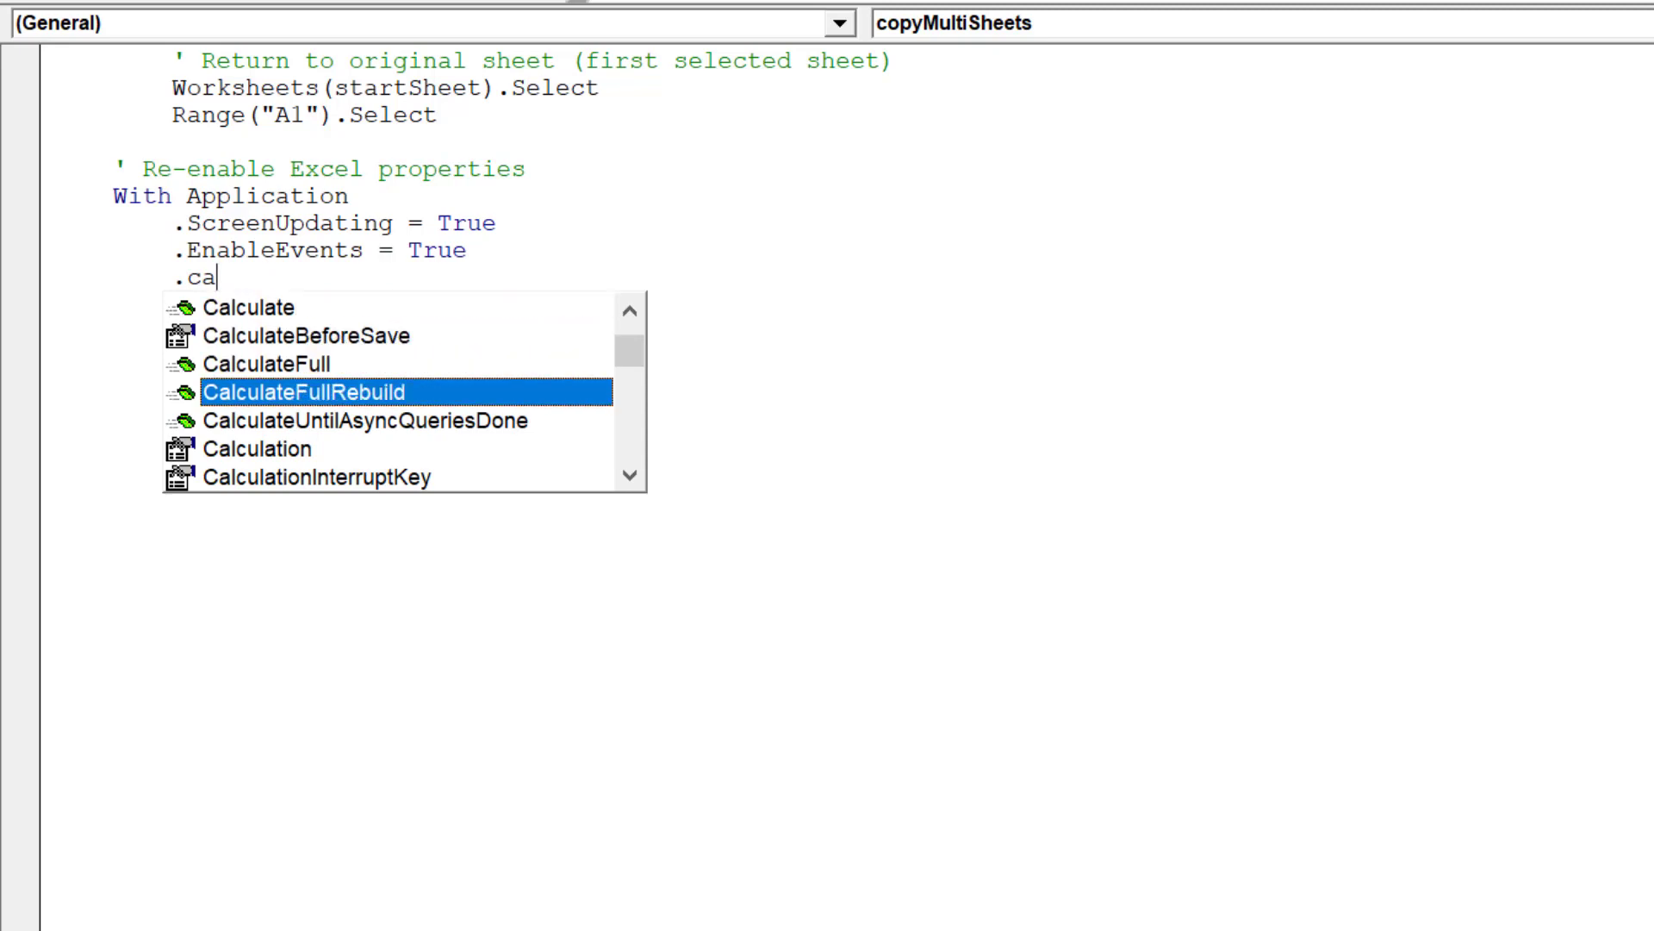
key(Down)
key(Down)
key(Tab)
text(=)
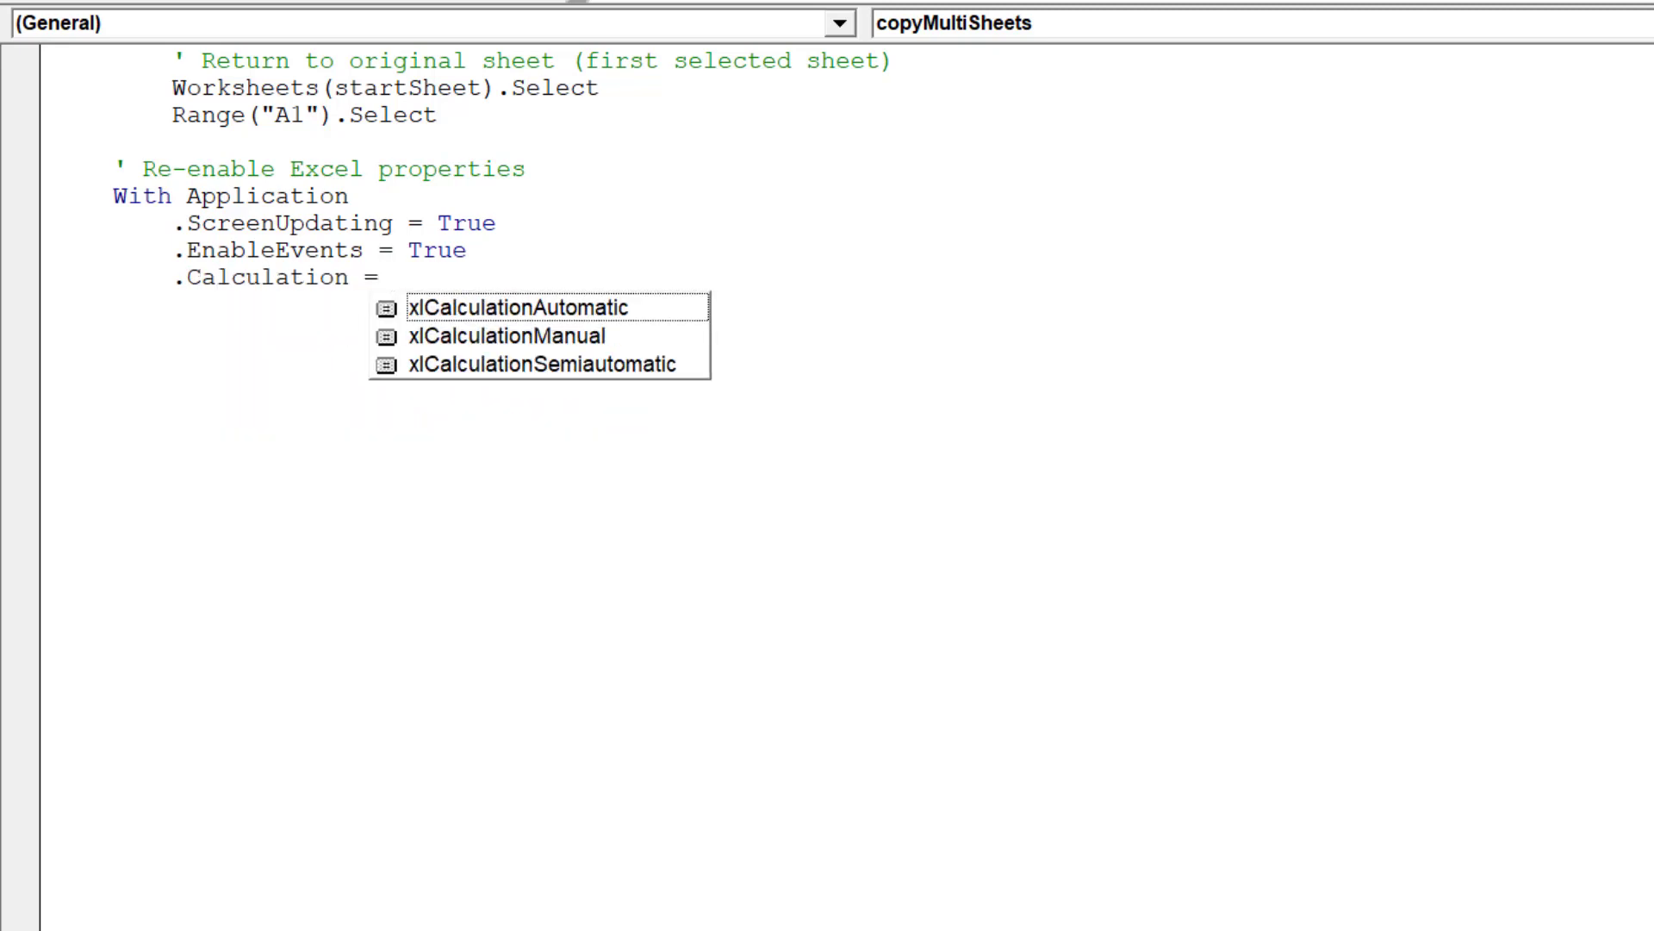
key(Tab)
key(Return)
key(BackSpace)
text(enm)
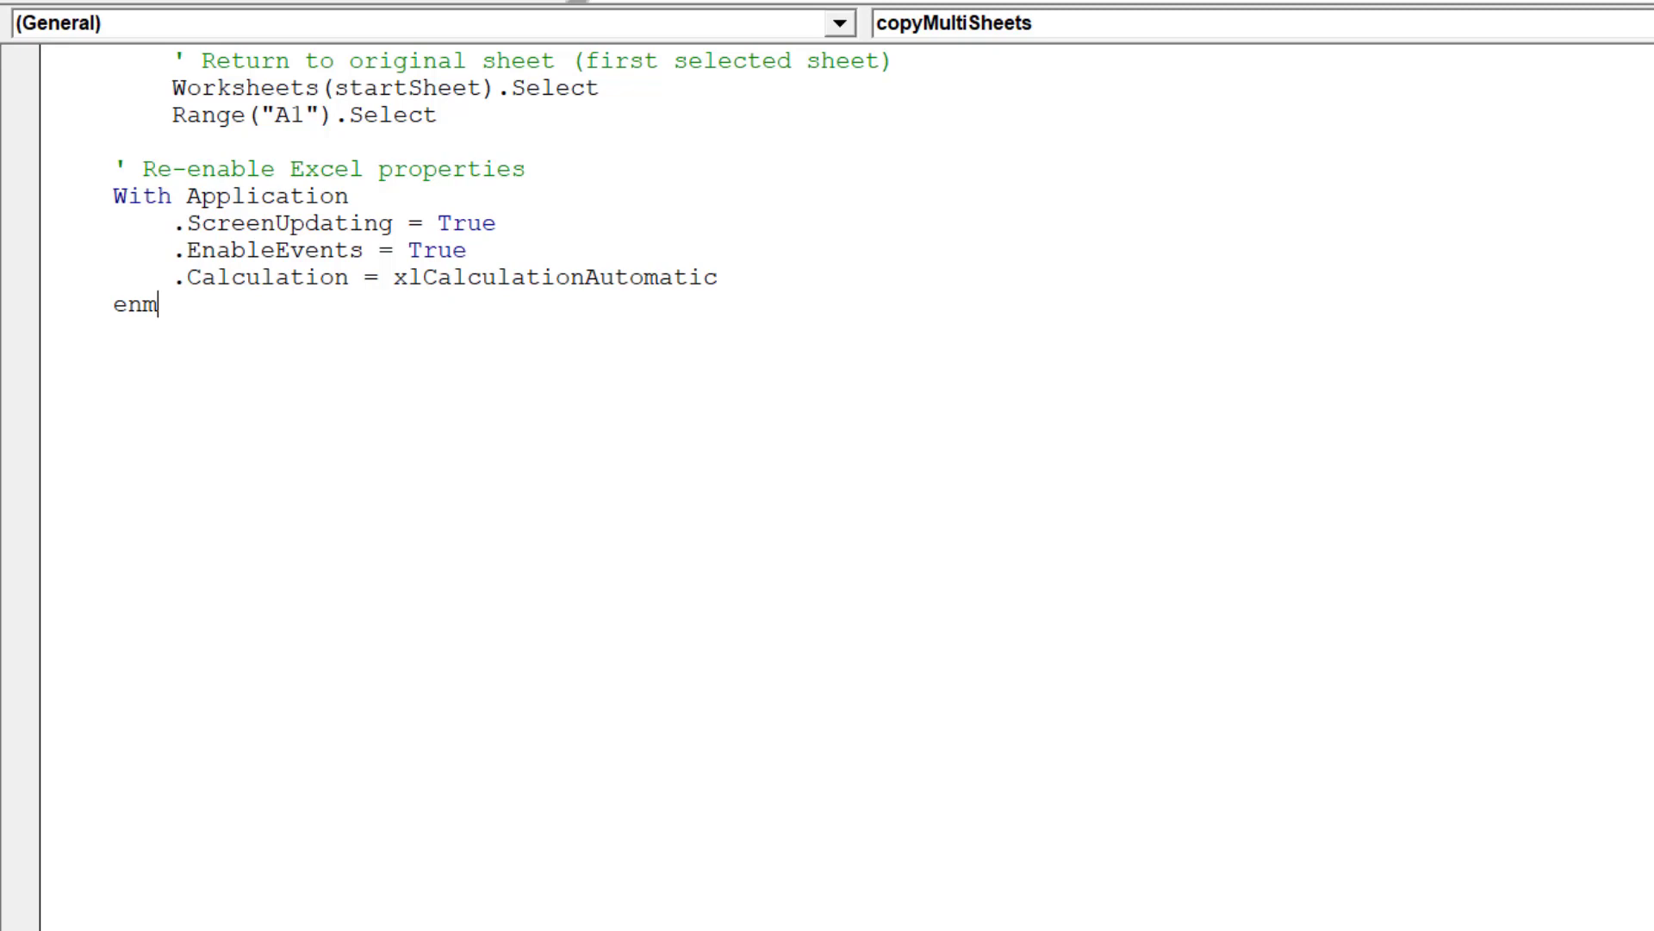
text(d)
key(BackSpace)
key(BackSpace)
text(d wo)
key(BackSpace)
text(ith)
key(Return)
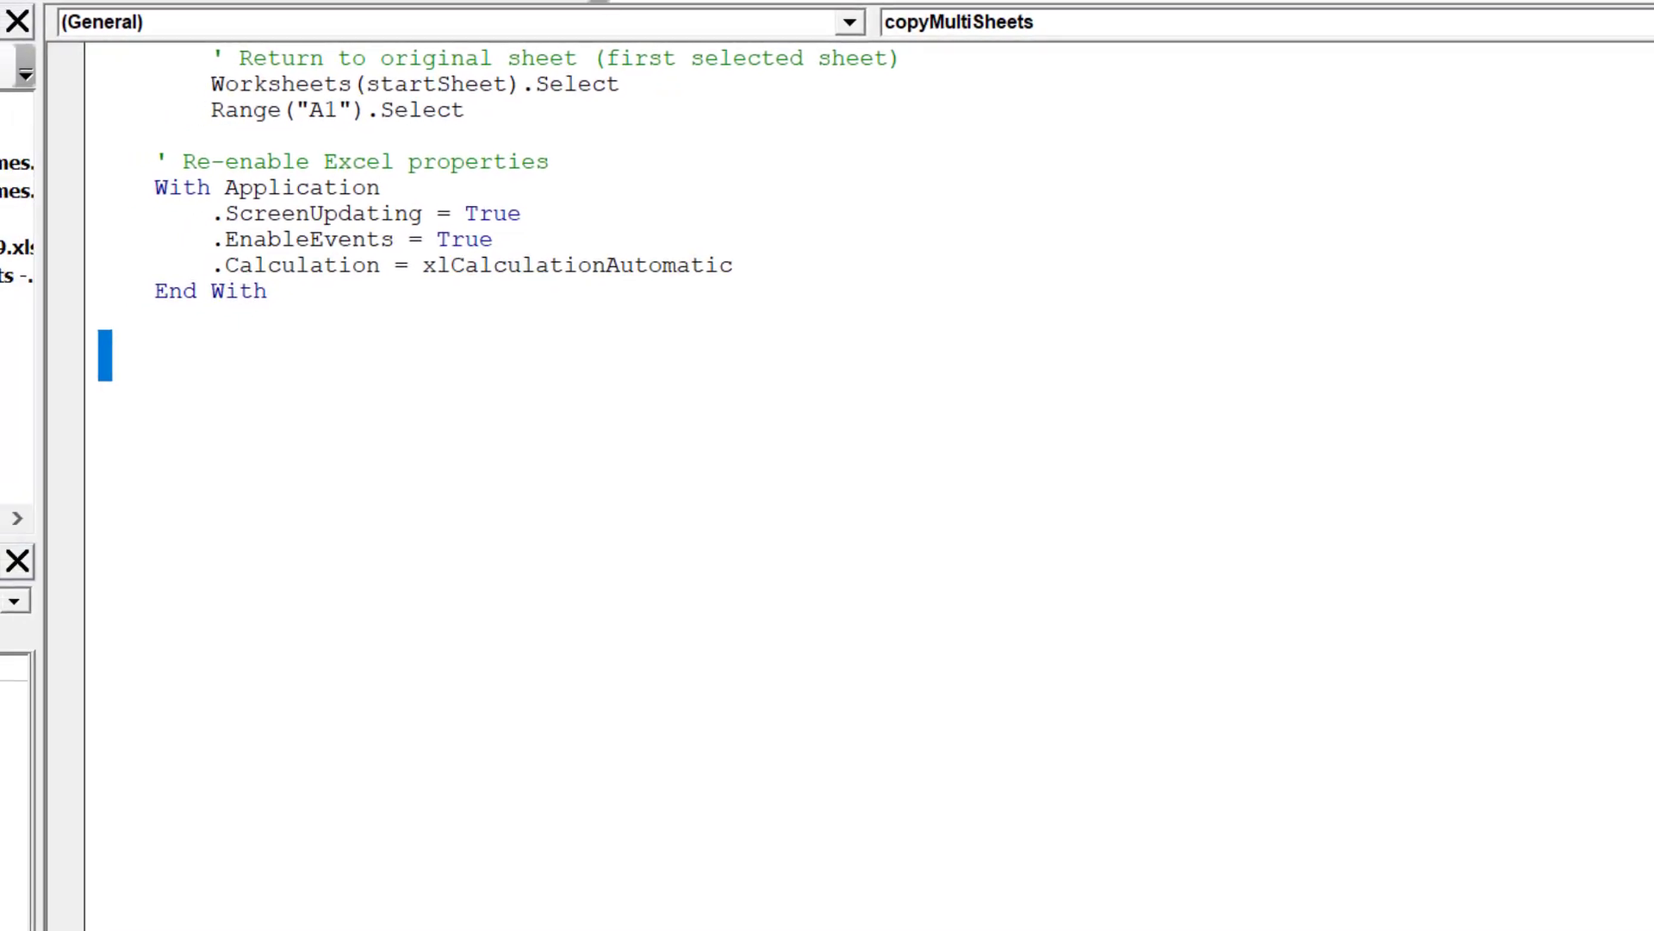
drag(105, 352, 1629, 921)
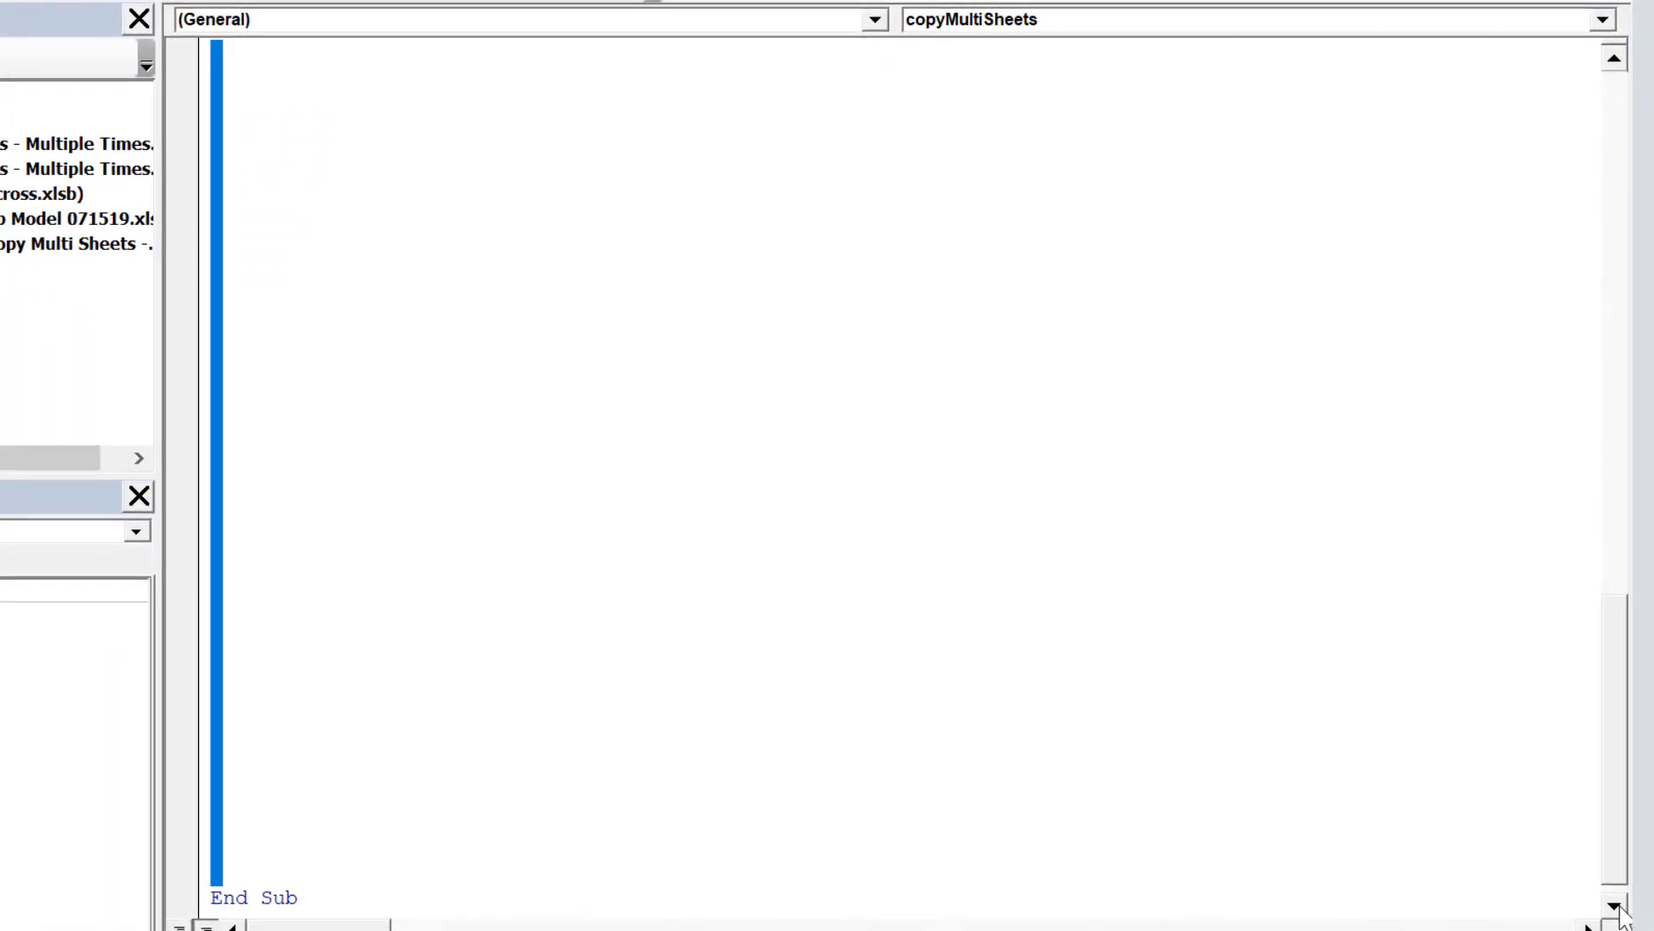
Delete the blank lines before End Sub, review the code, and switch back to Excel with Alt+F11.
key(Delete)
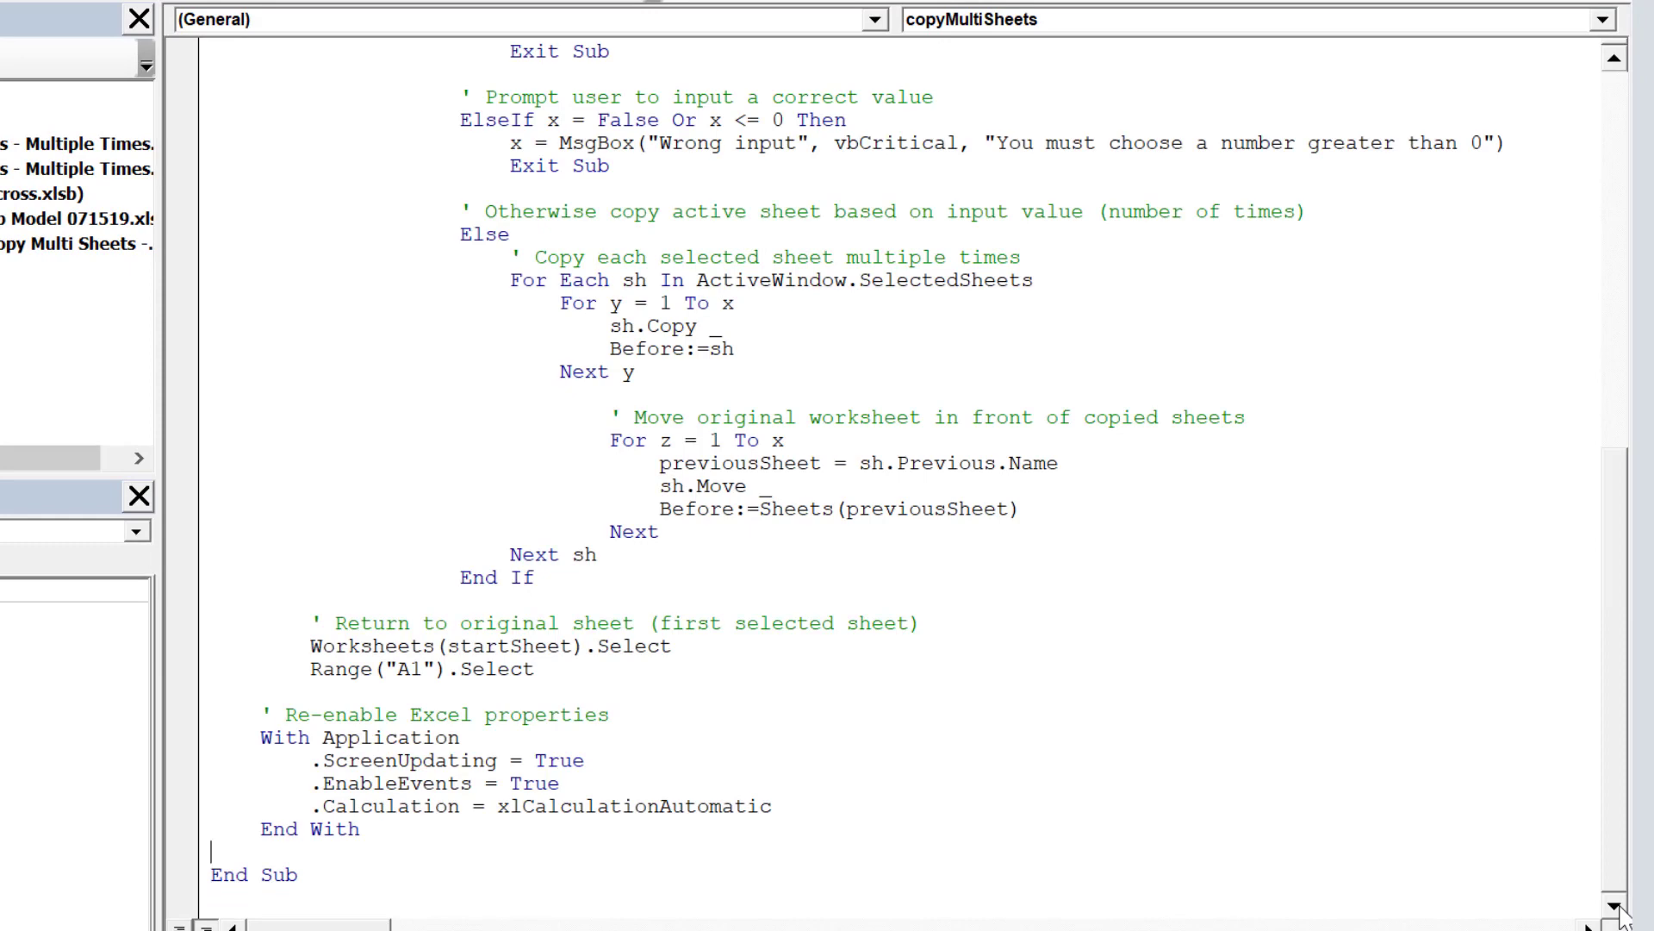
key(Up)
key(Up)
key(Up)
key(Up)
key(Up)
key(Up)
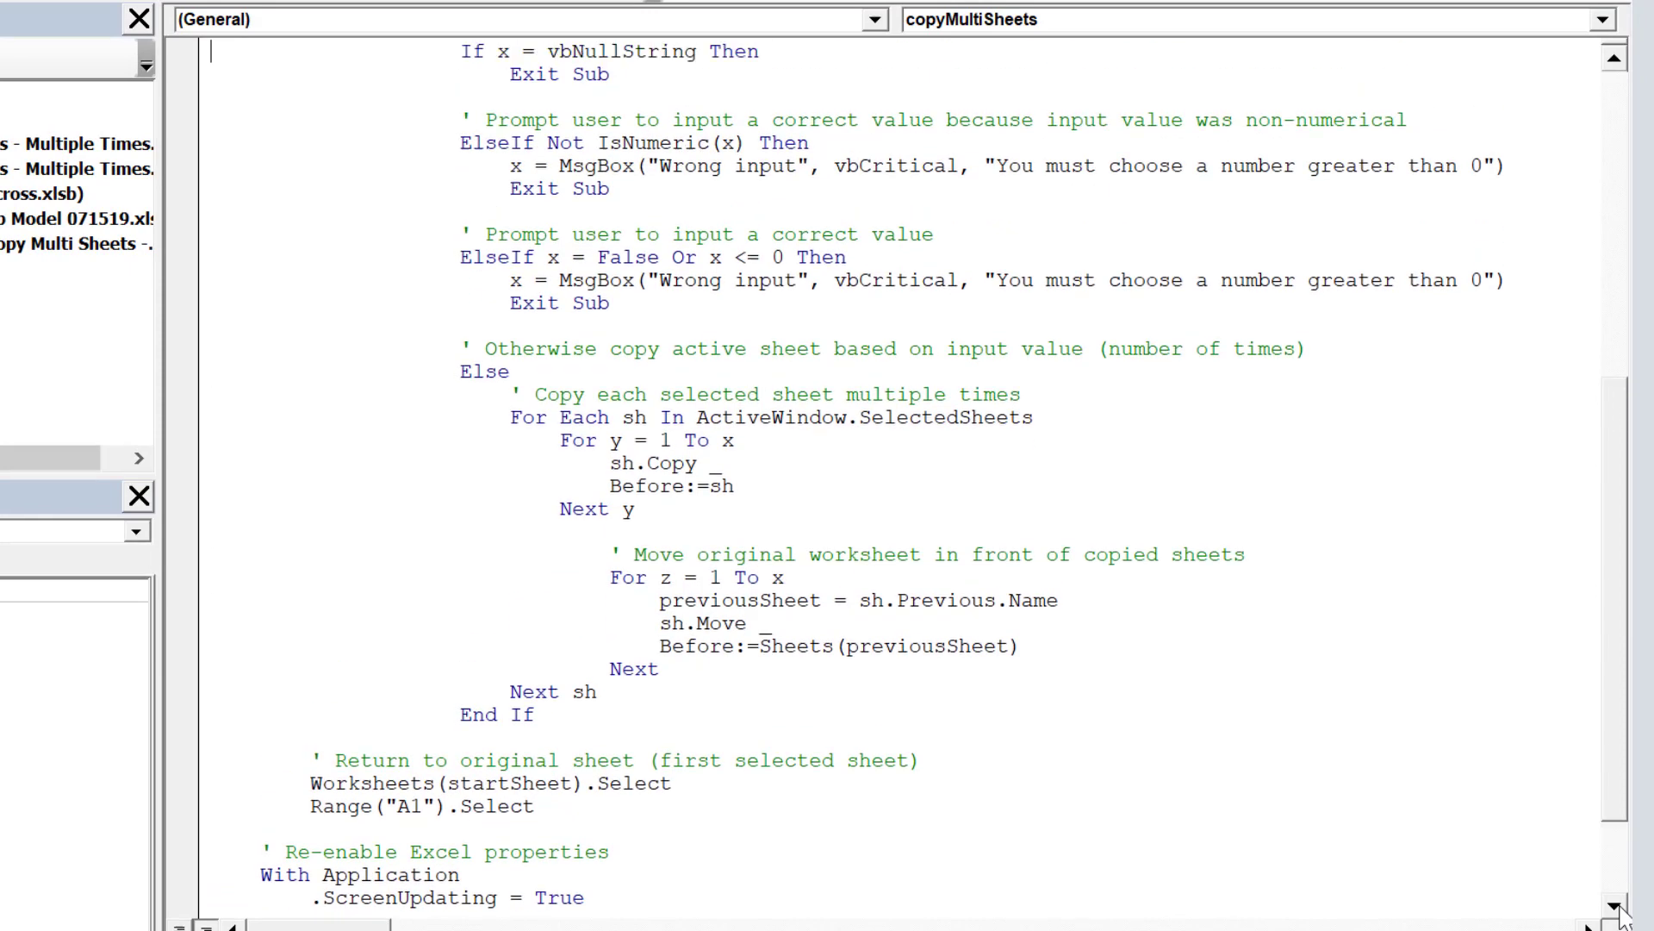
key(Up)
key(Up)
key(Up)
key(Up)
key(Up)
key(Up)
key(Up)
key(Up)
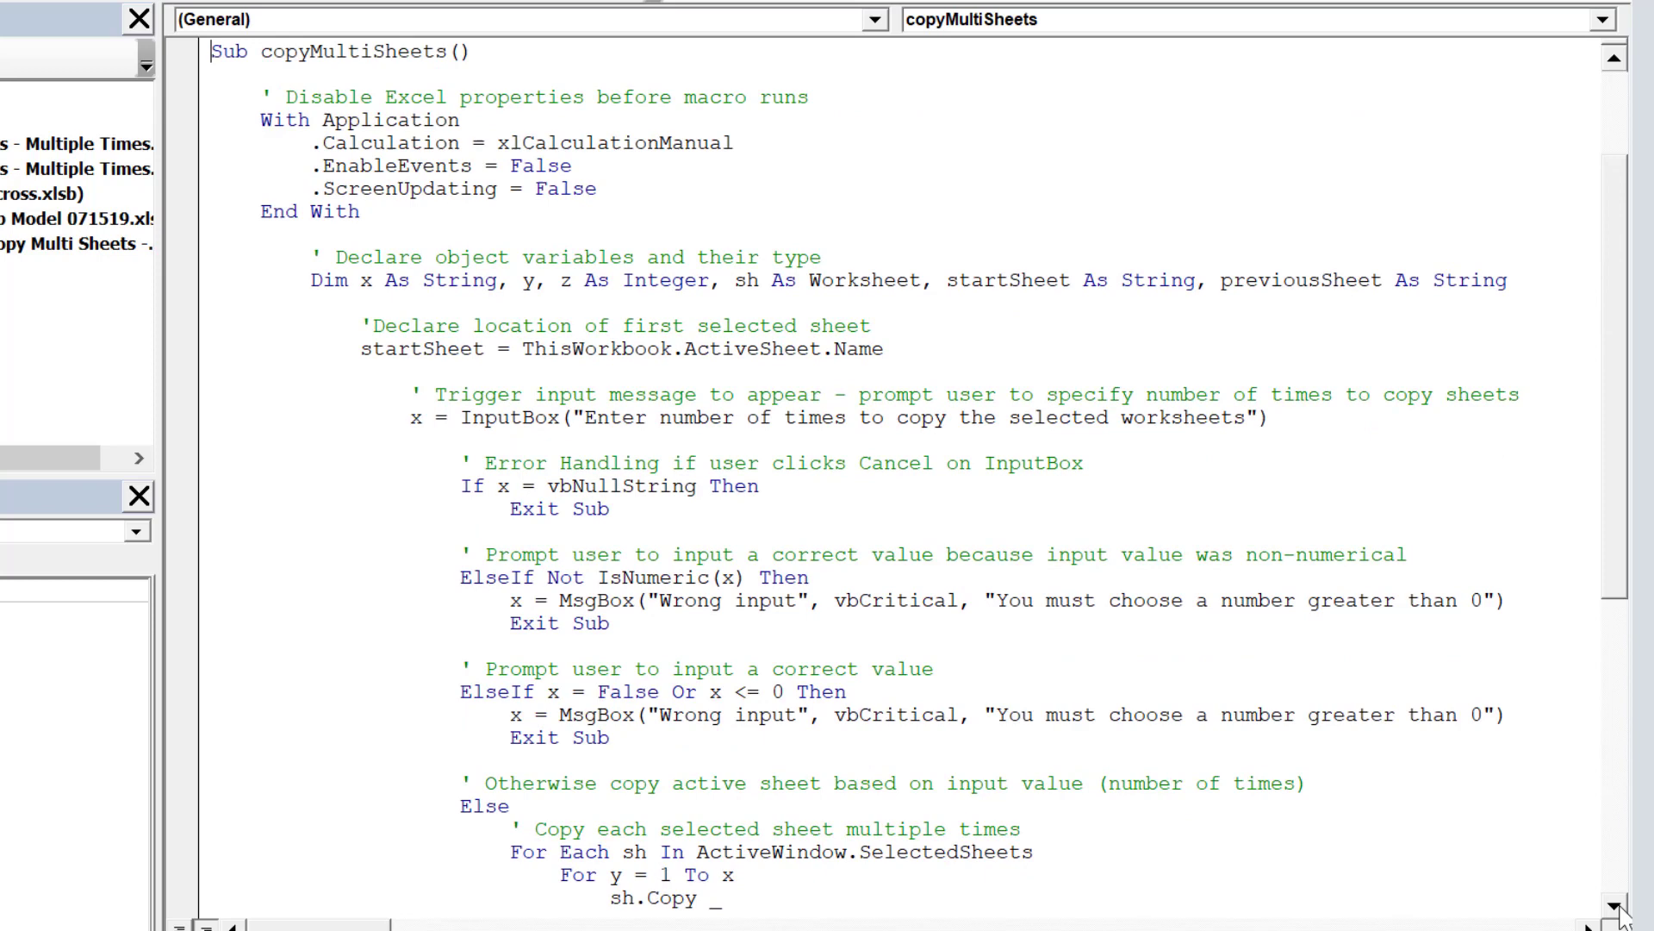
key(Up)
key(Up)
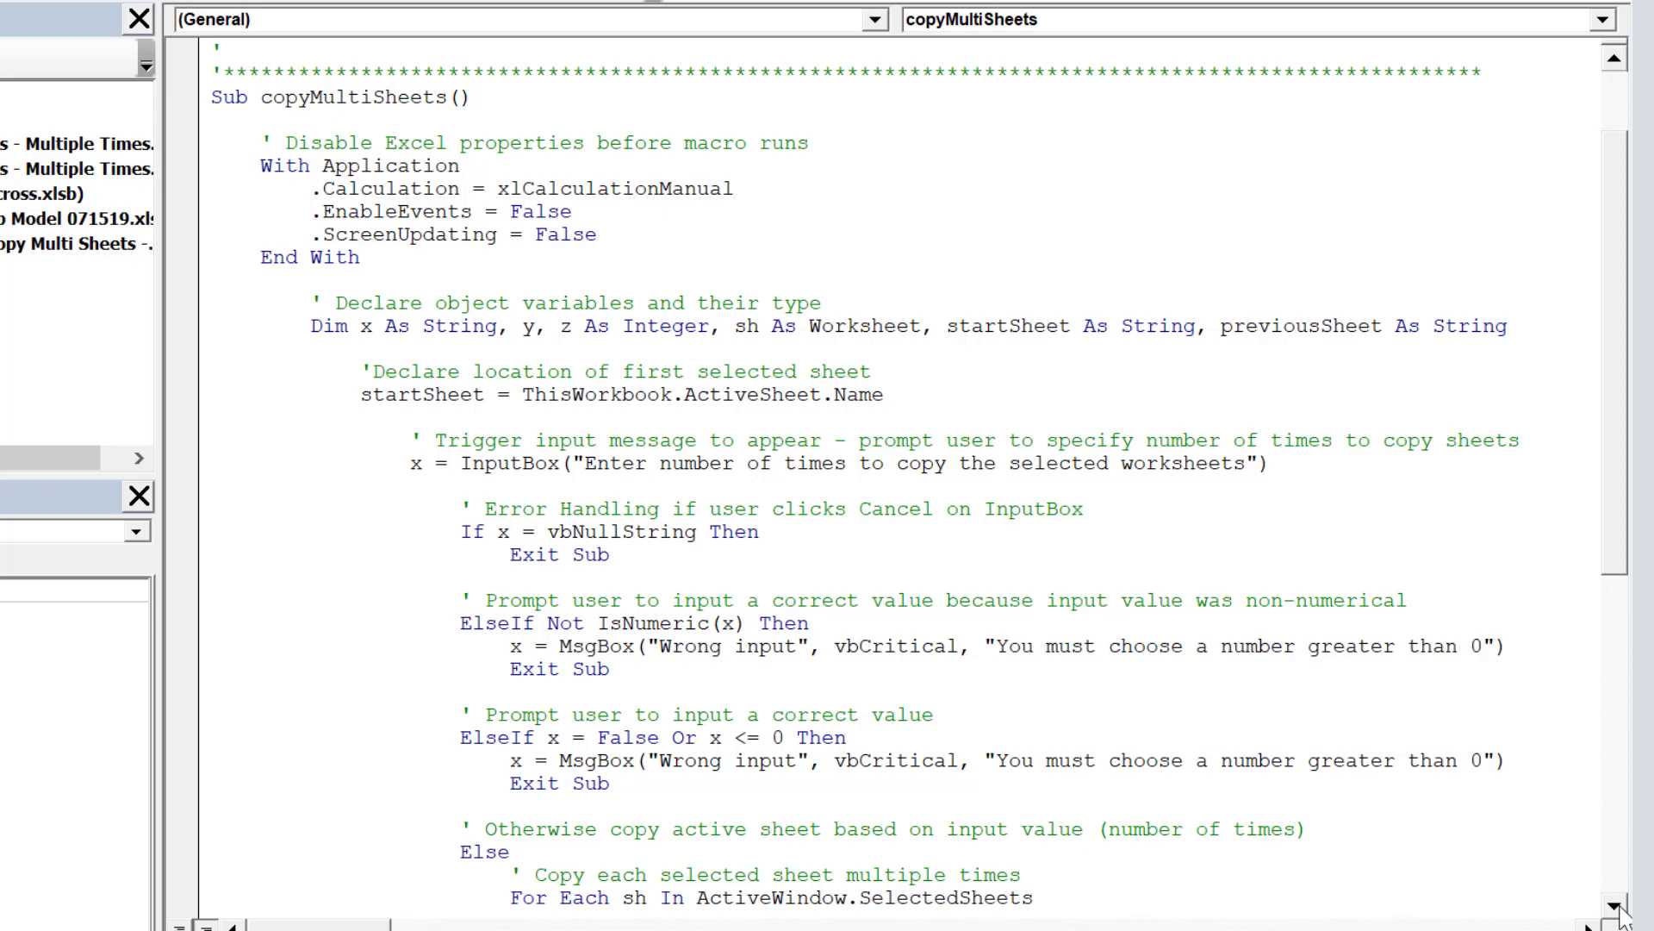
key(Down)
key(Down)
key(Down)
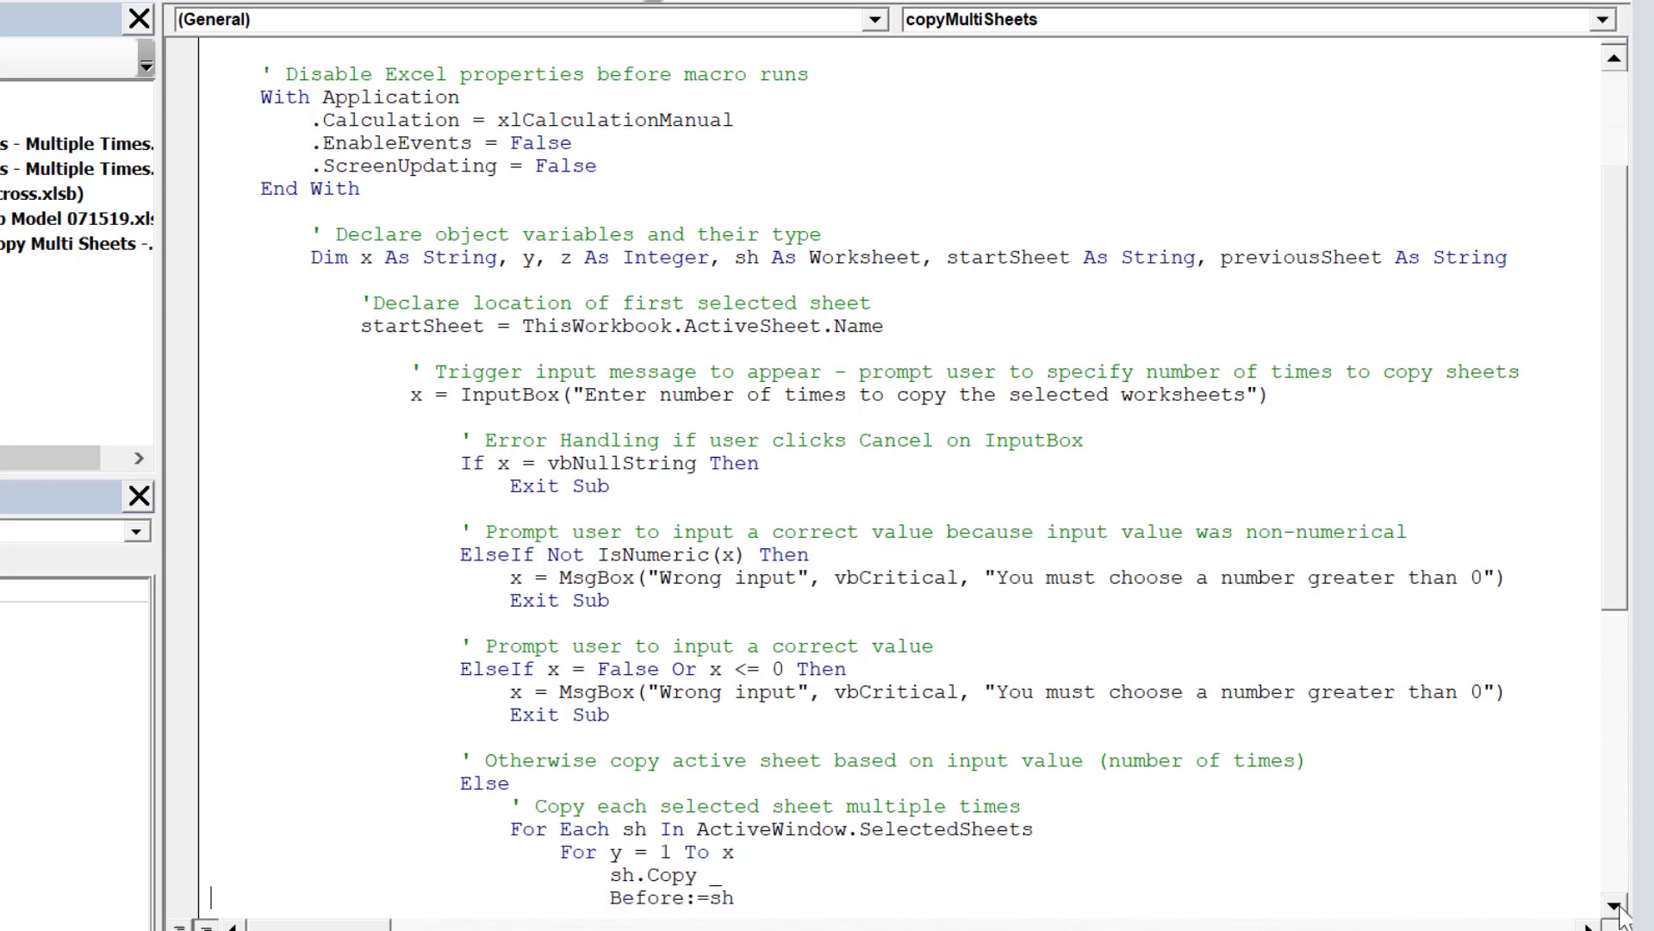
key(Down)
key(Down)
key(Down)
key(Down)
key(Down)
key(Down)
key(Down)
key(Down)
key(Down)
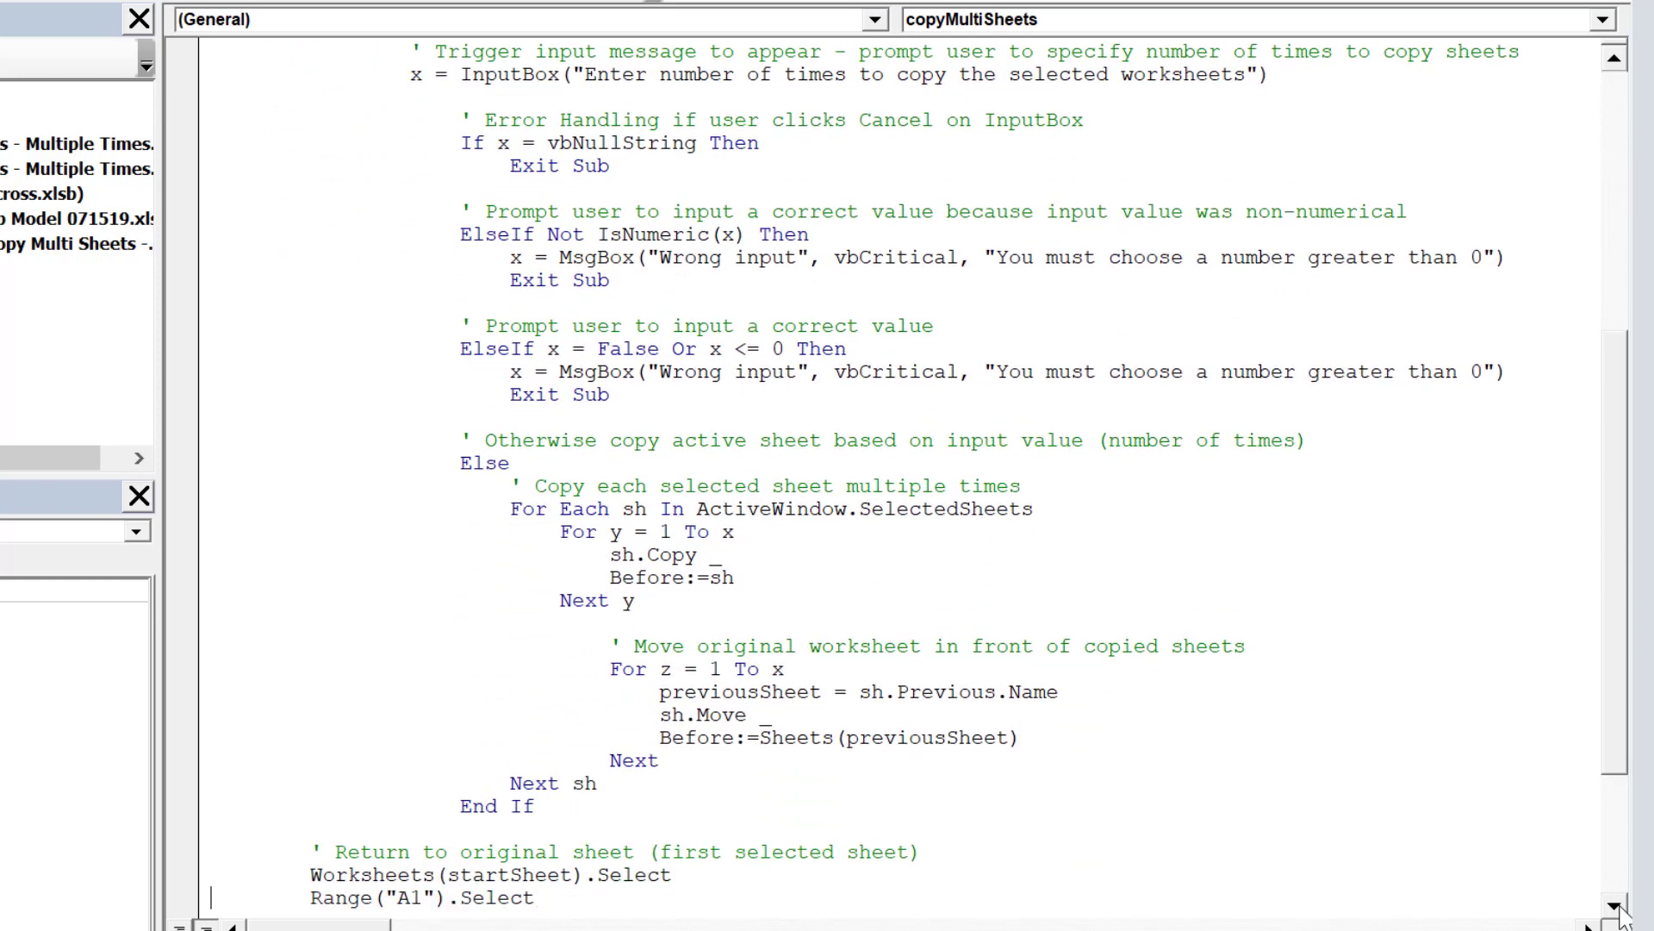
key(Down)
key(Down)
key(Down)
key(alt+F11)
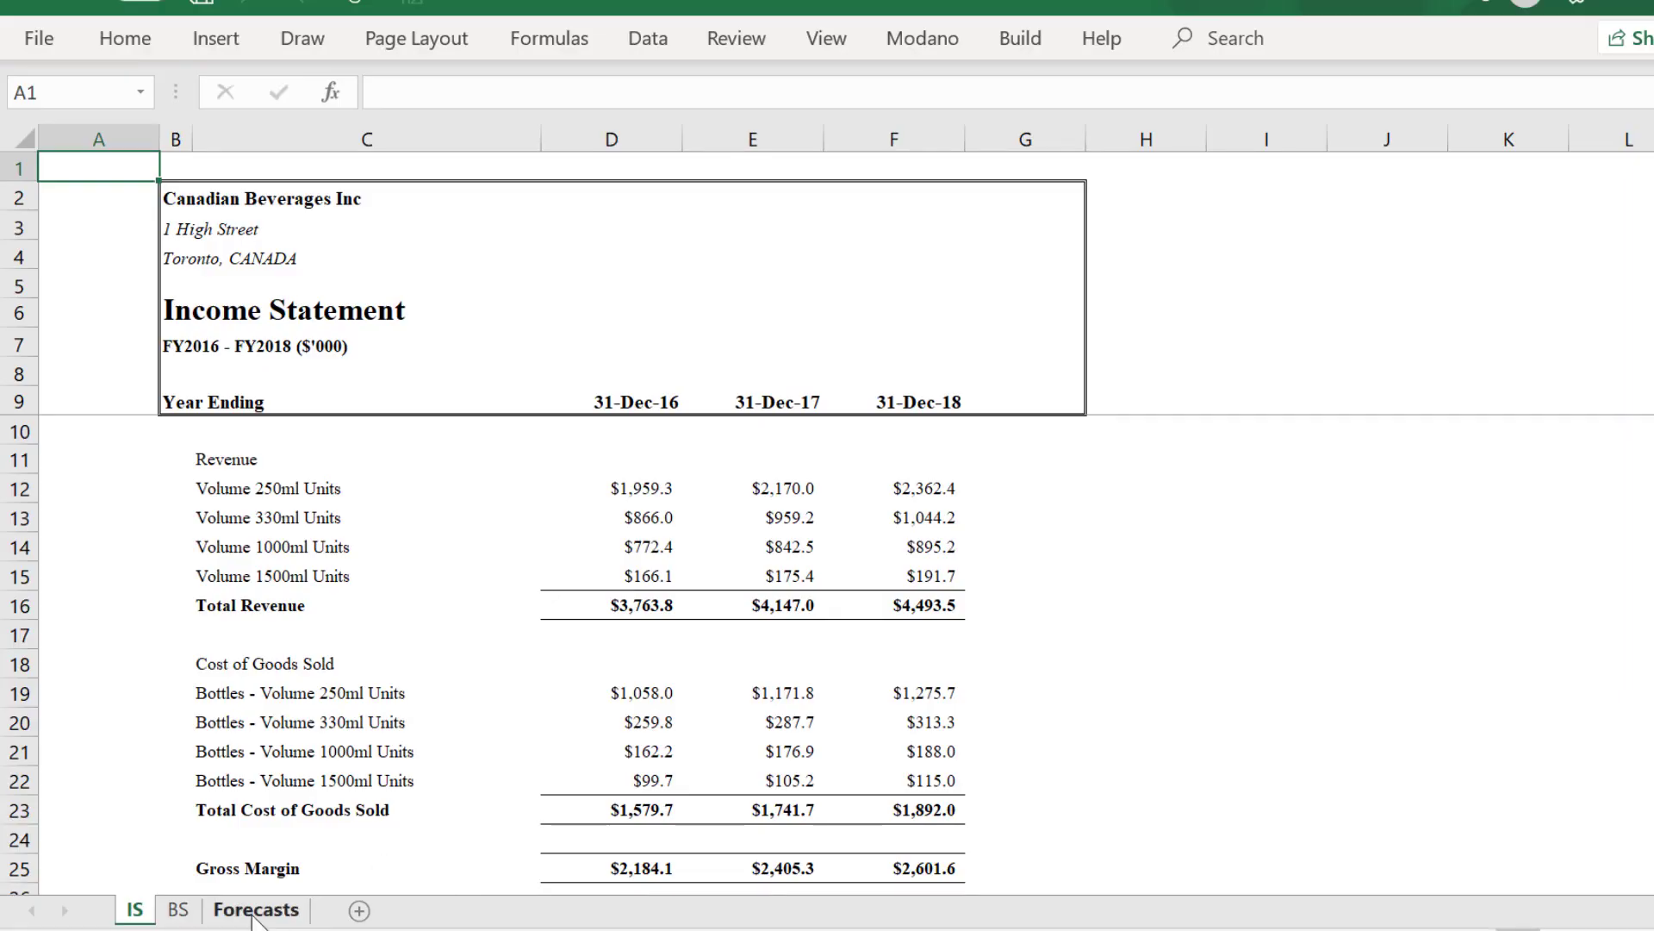
Run copyMultiSheets from View > Macros, entering 3 as the number of copies.
click(826, 41)
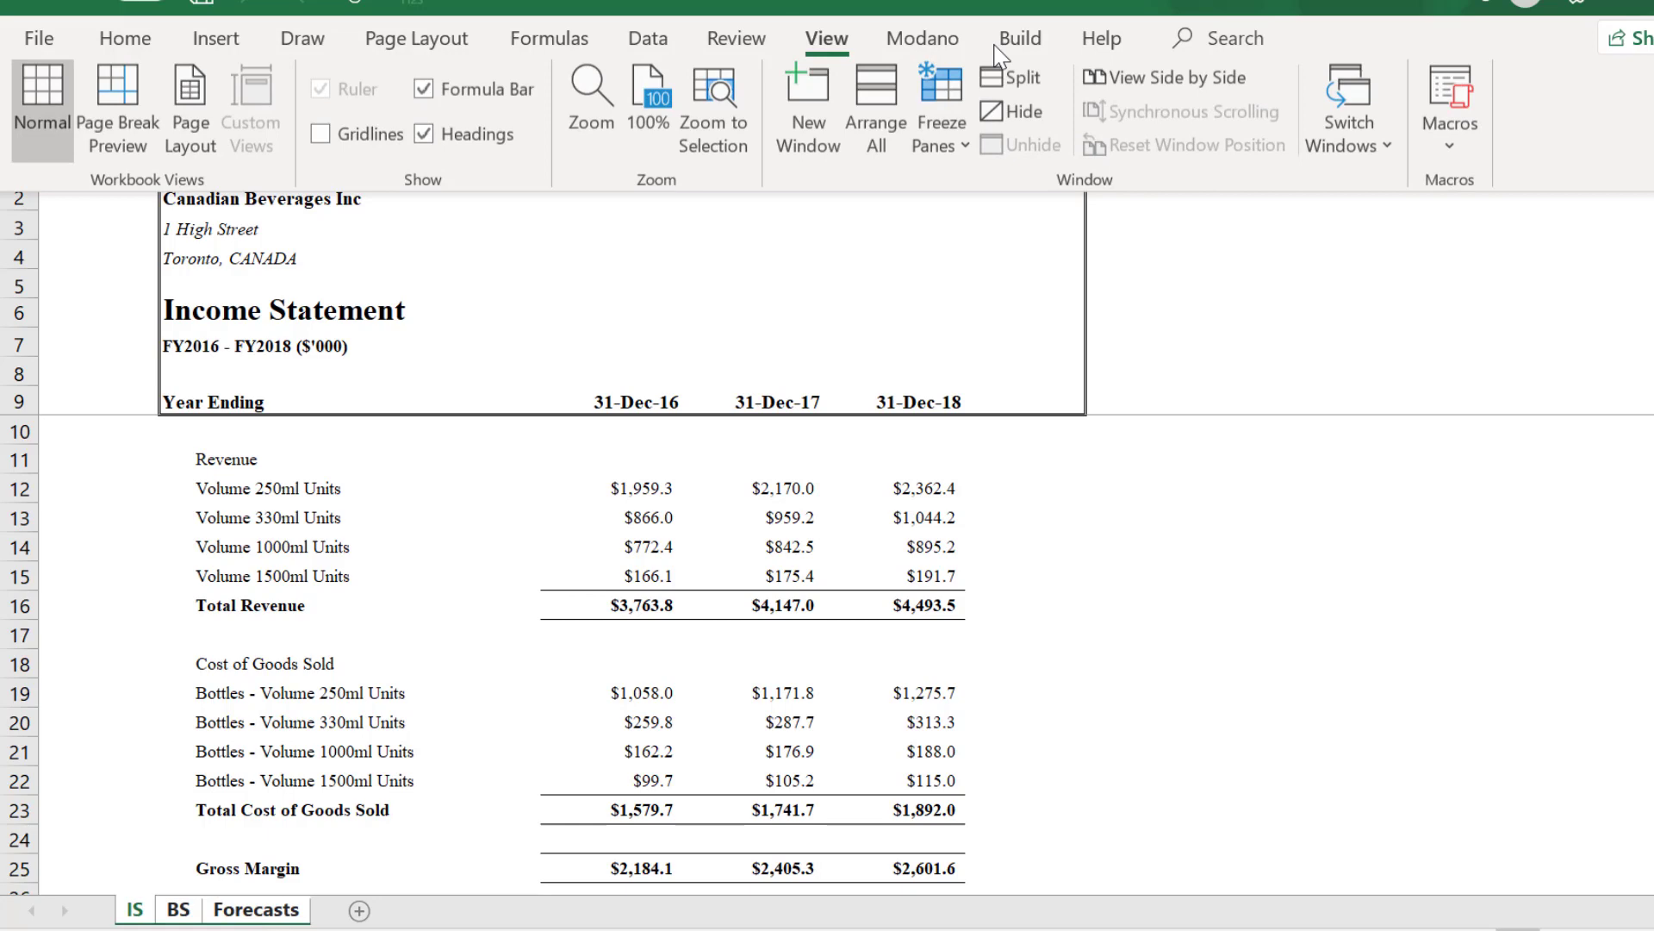
click(1451, 94)
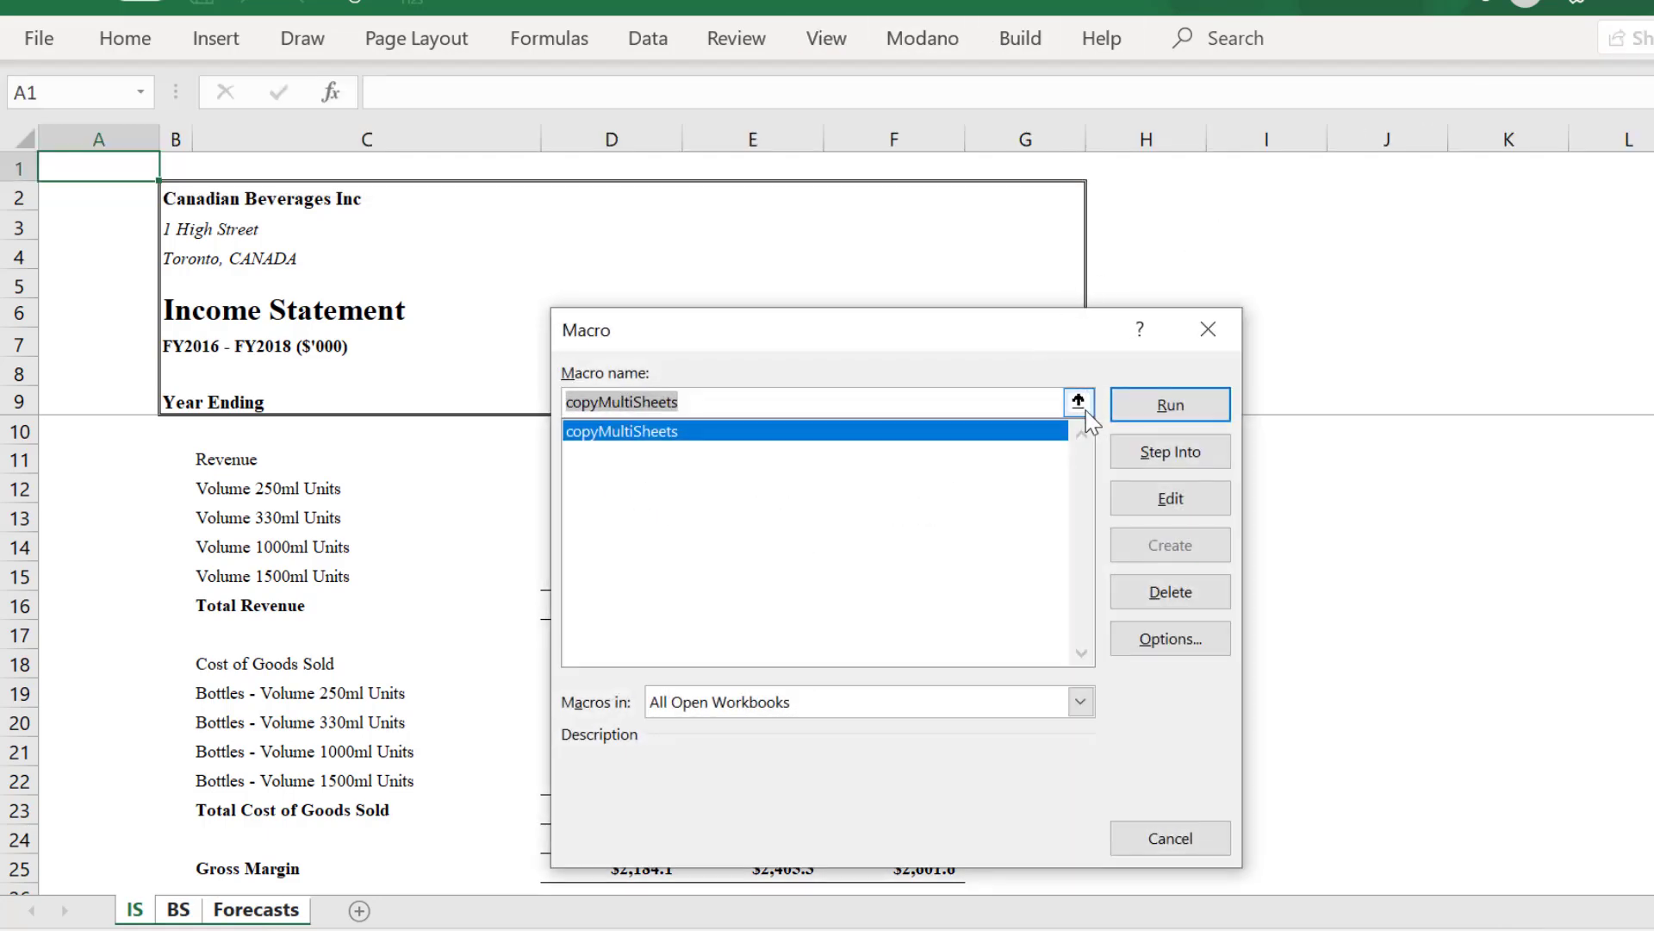
click(1128, 413)
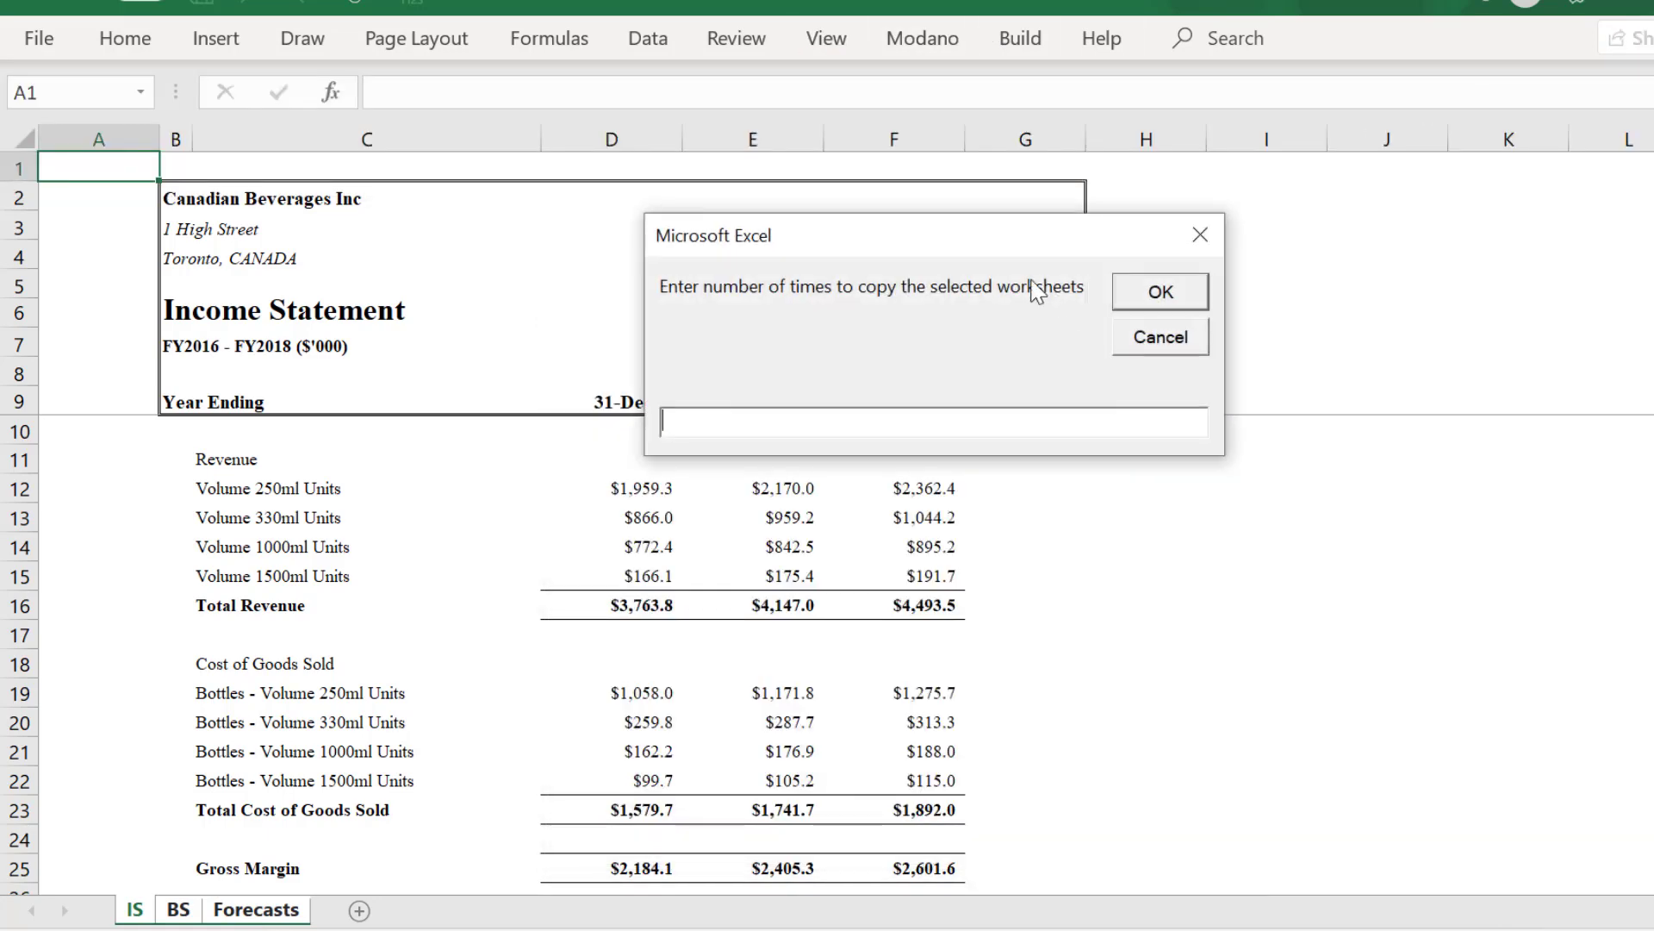
text(3)
key(Return)
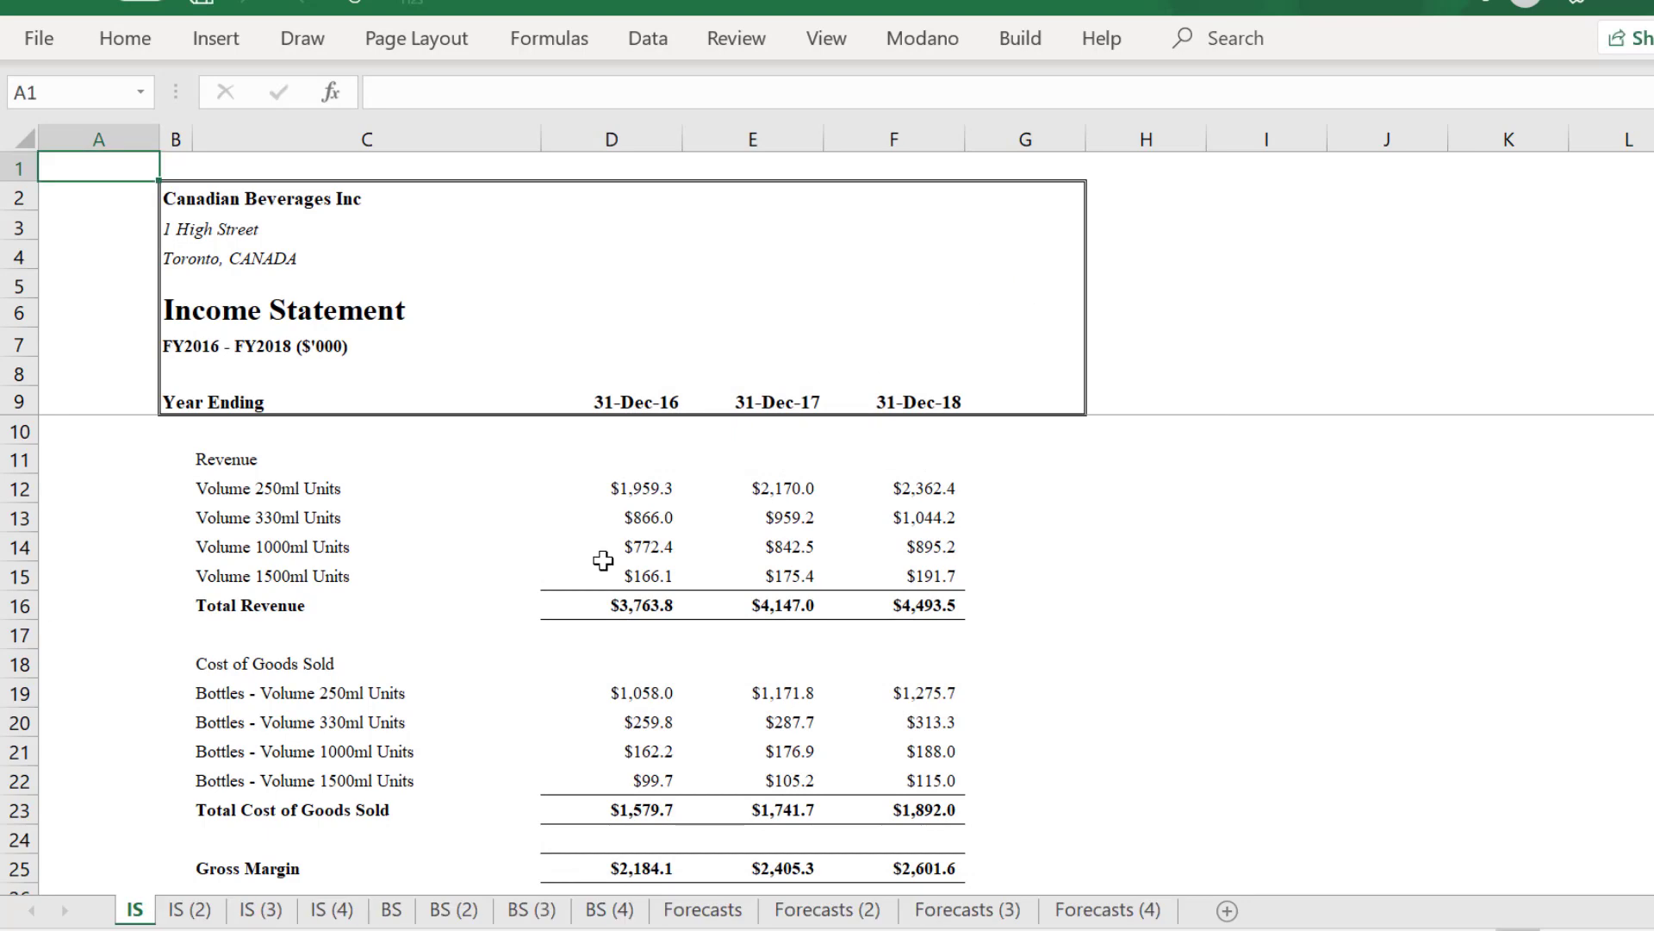